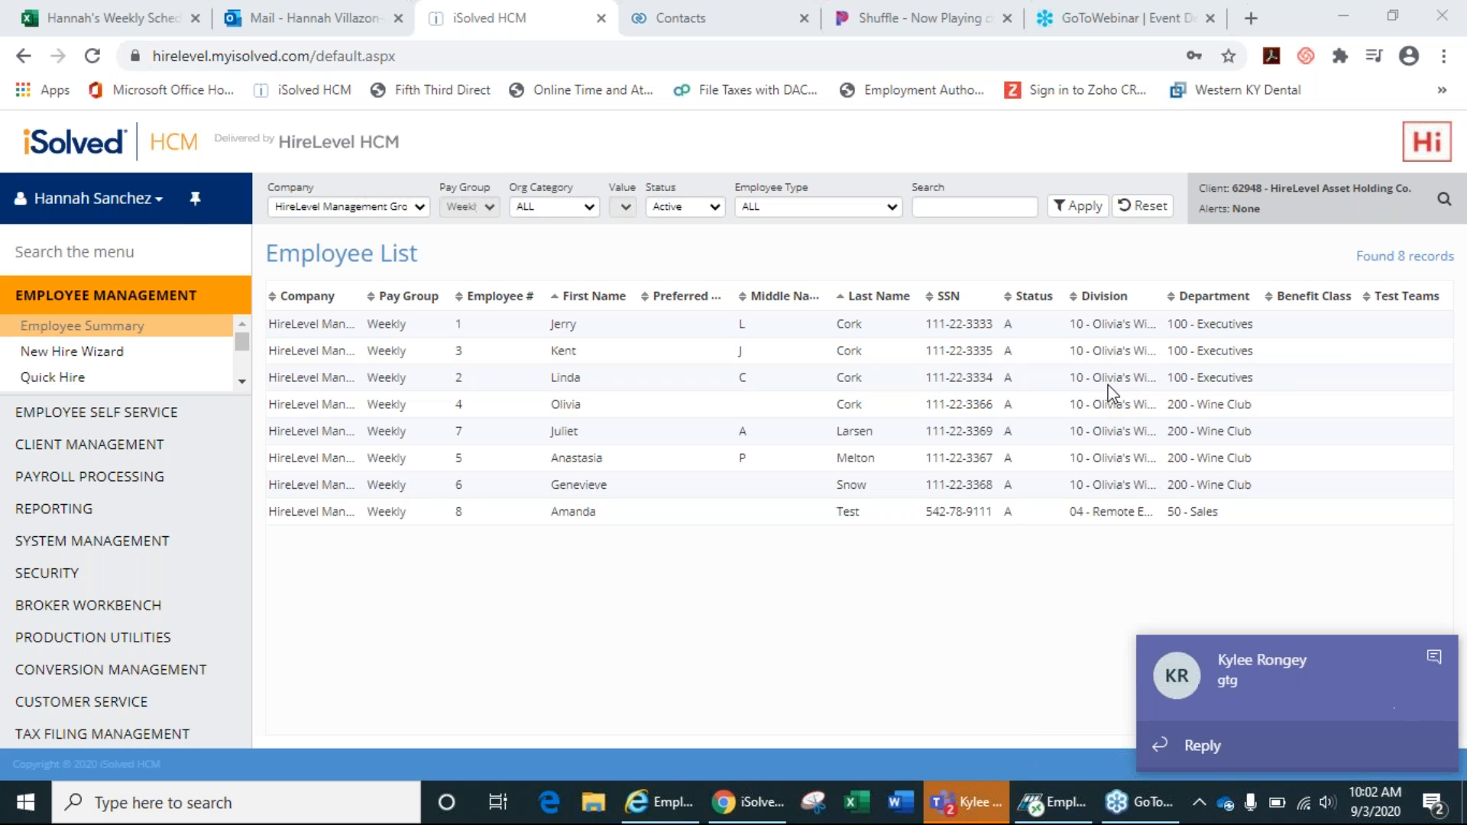
Dismiss the incoming chat notification and close the chat app window.
left_click(1434, 657)
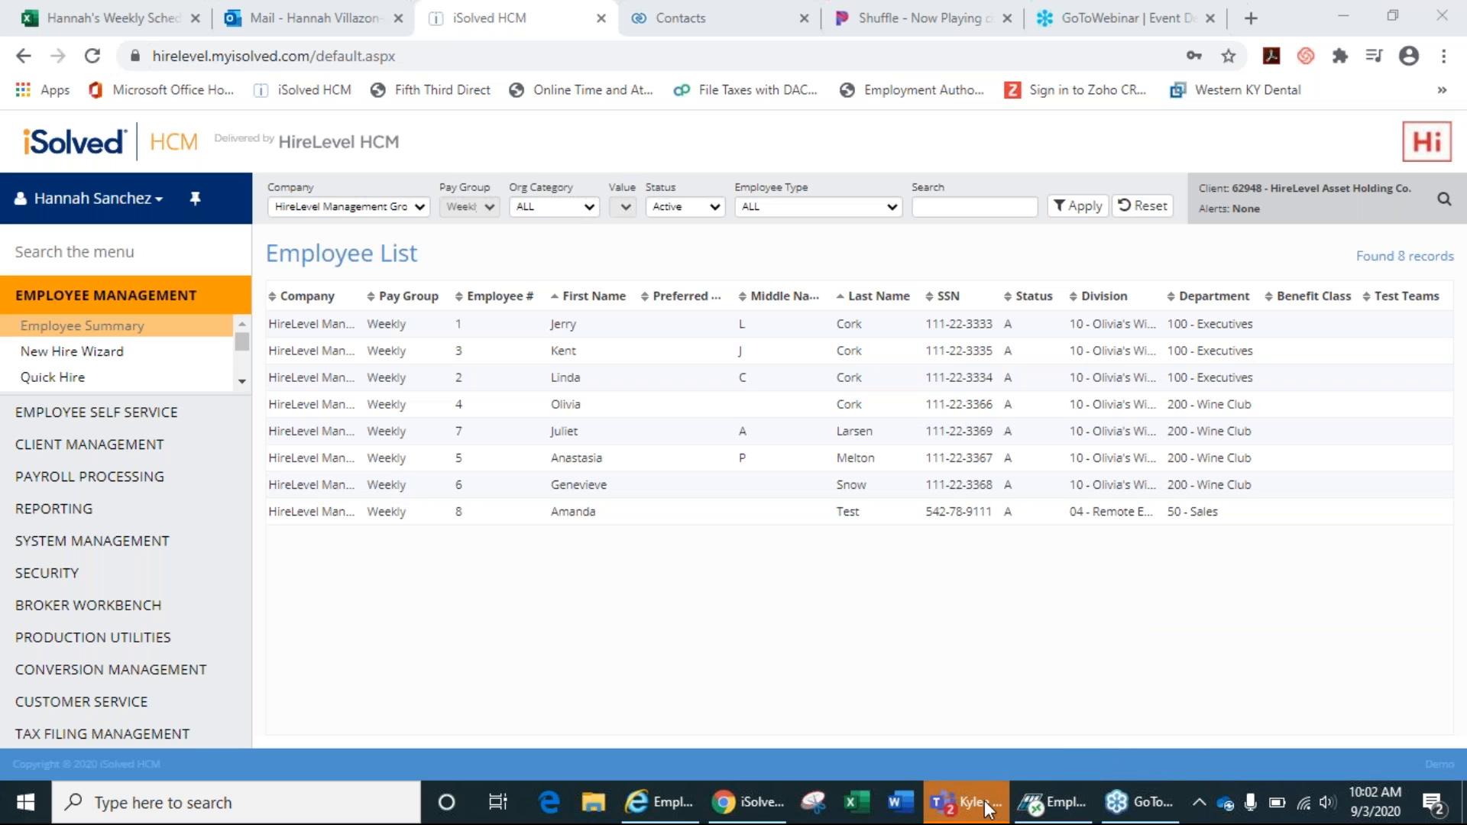
mouse_move(985, 807)
right_click(985, 807)
left_click(946, 759)
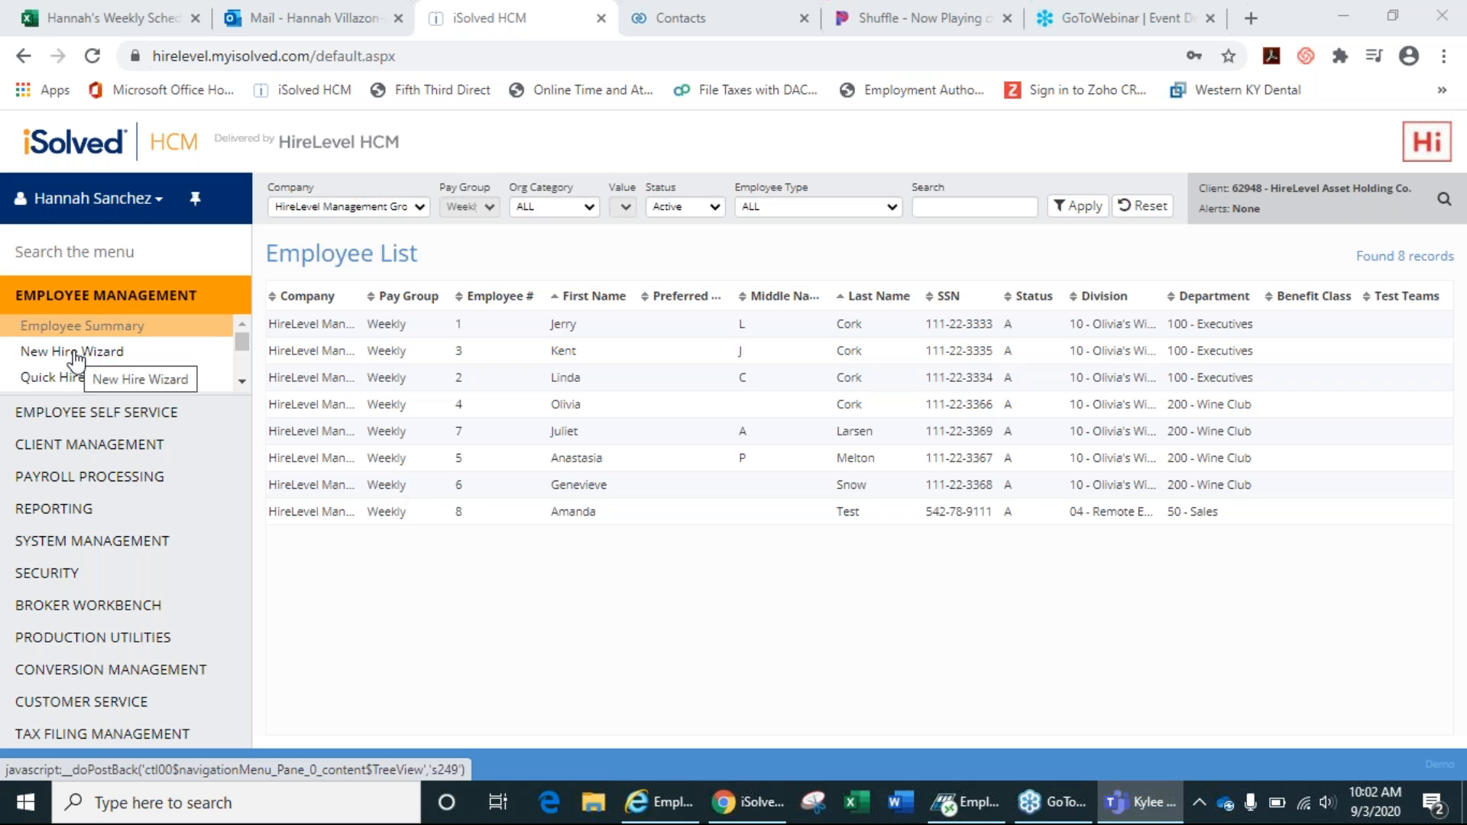
Open the New Hire Wizard from the Employee Management menu.
left_click(241, 382)
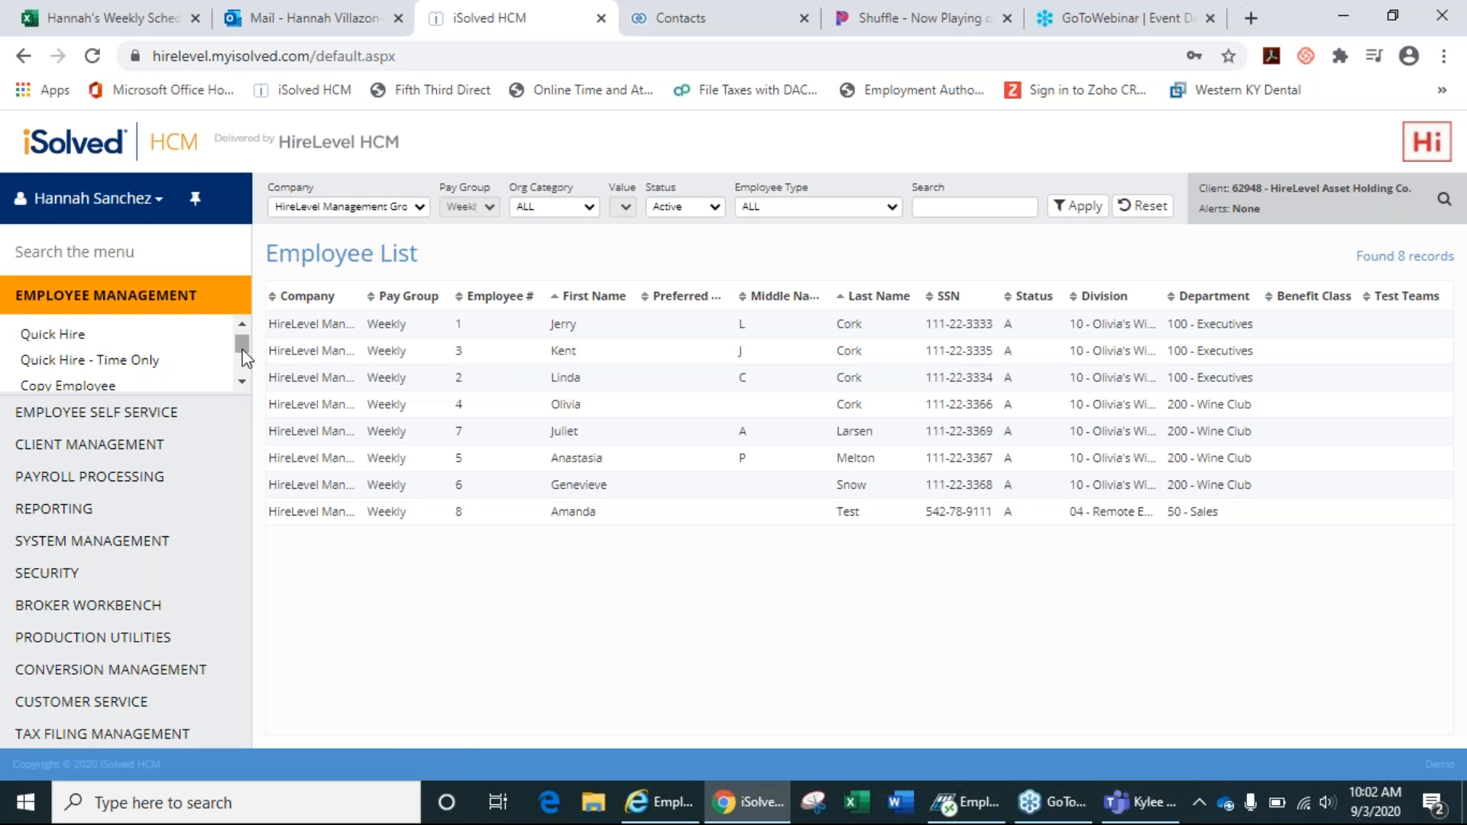
left_click(245, 328)
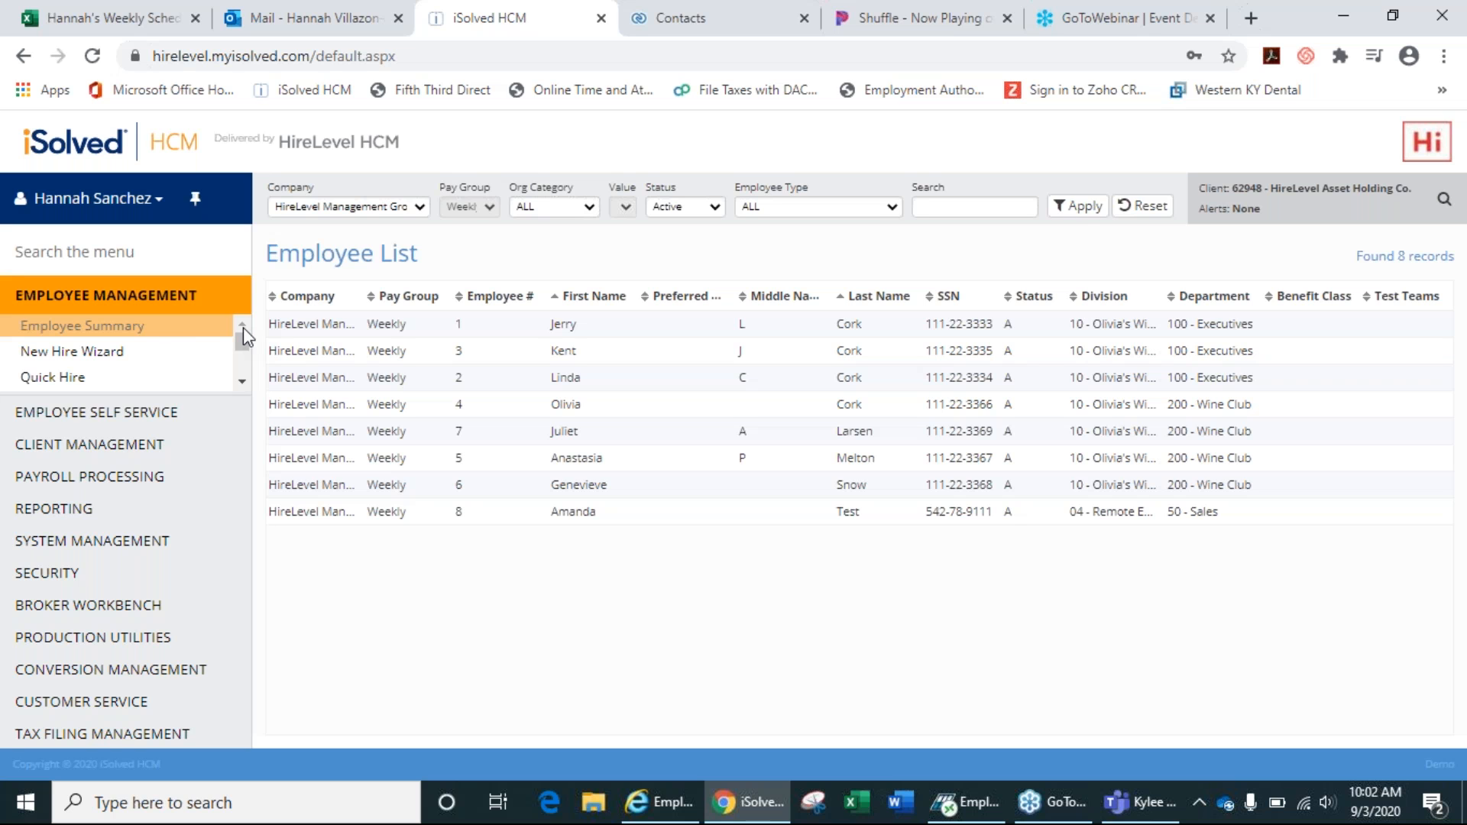
left_click(111, 353)
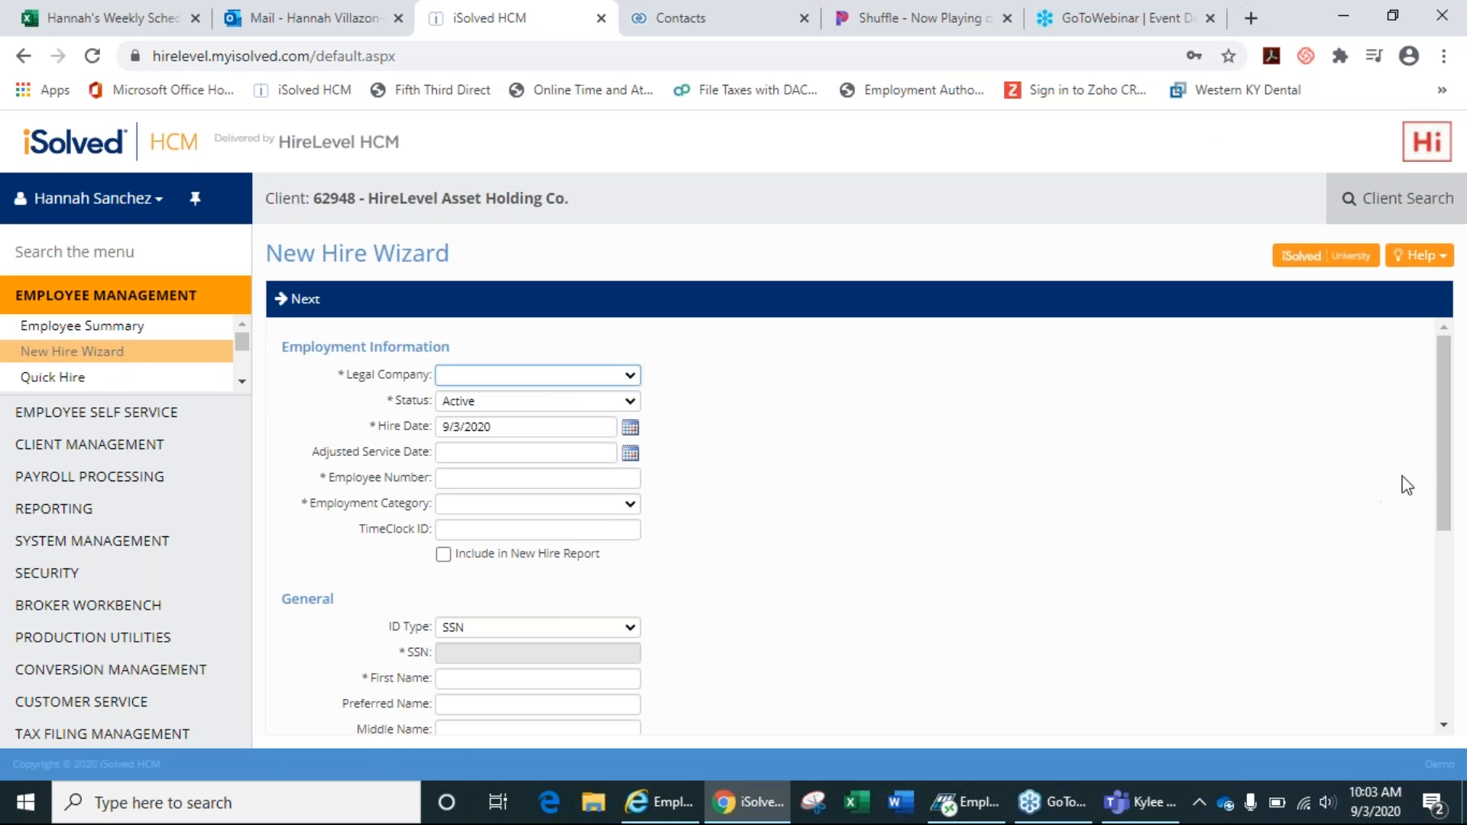
left_click_drag(1439, 463, 1394, 470)
Switch to the Quick Hire form, then preview the federal Filing Status choices and Dependents Amount field.
left_click(69, 382)
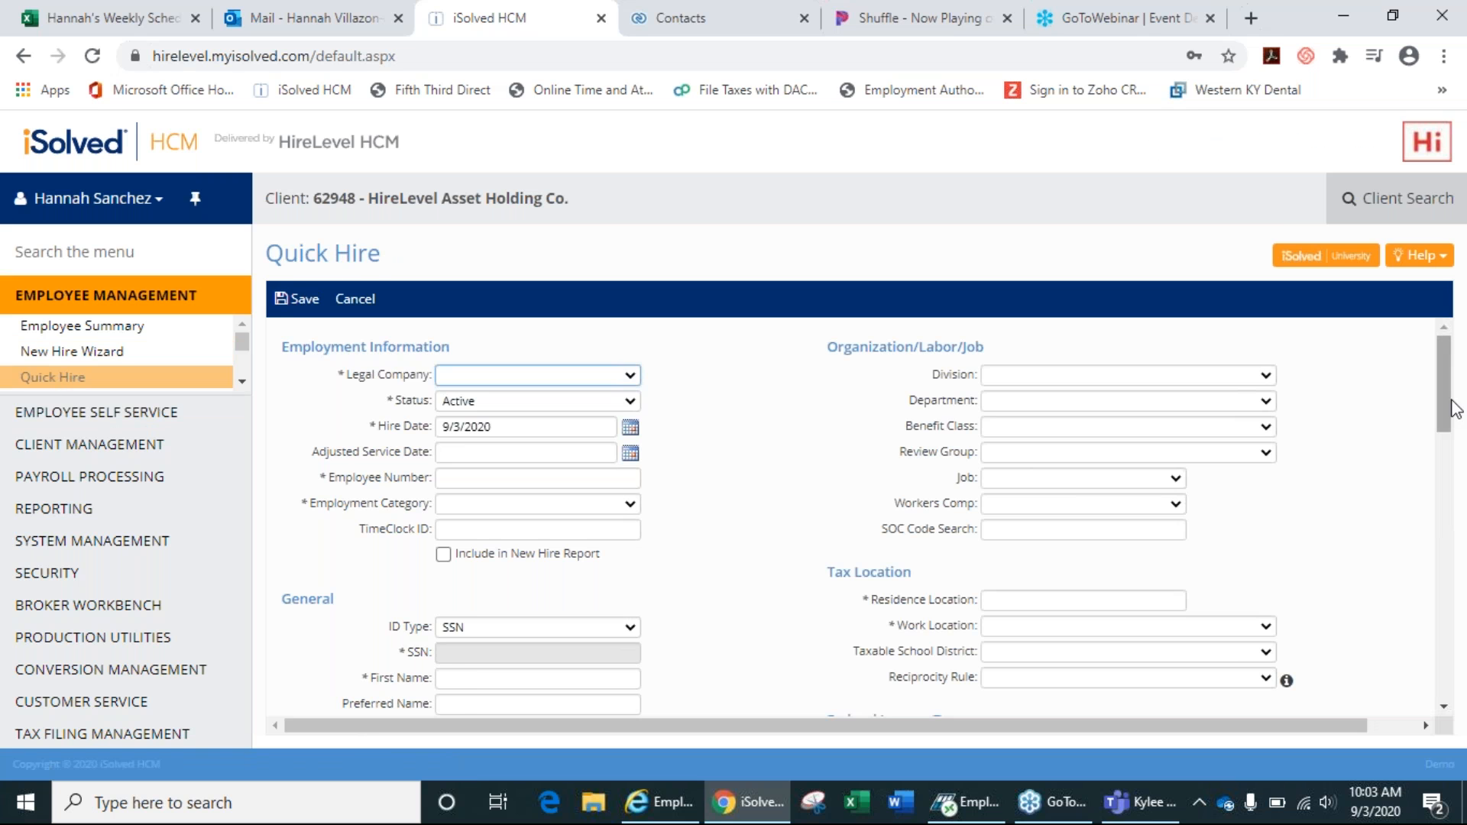
left_click_drag(1452, 408, 1444, 692)
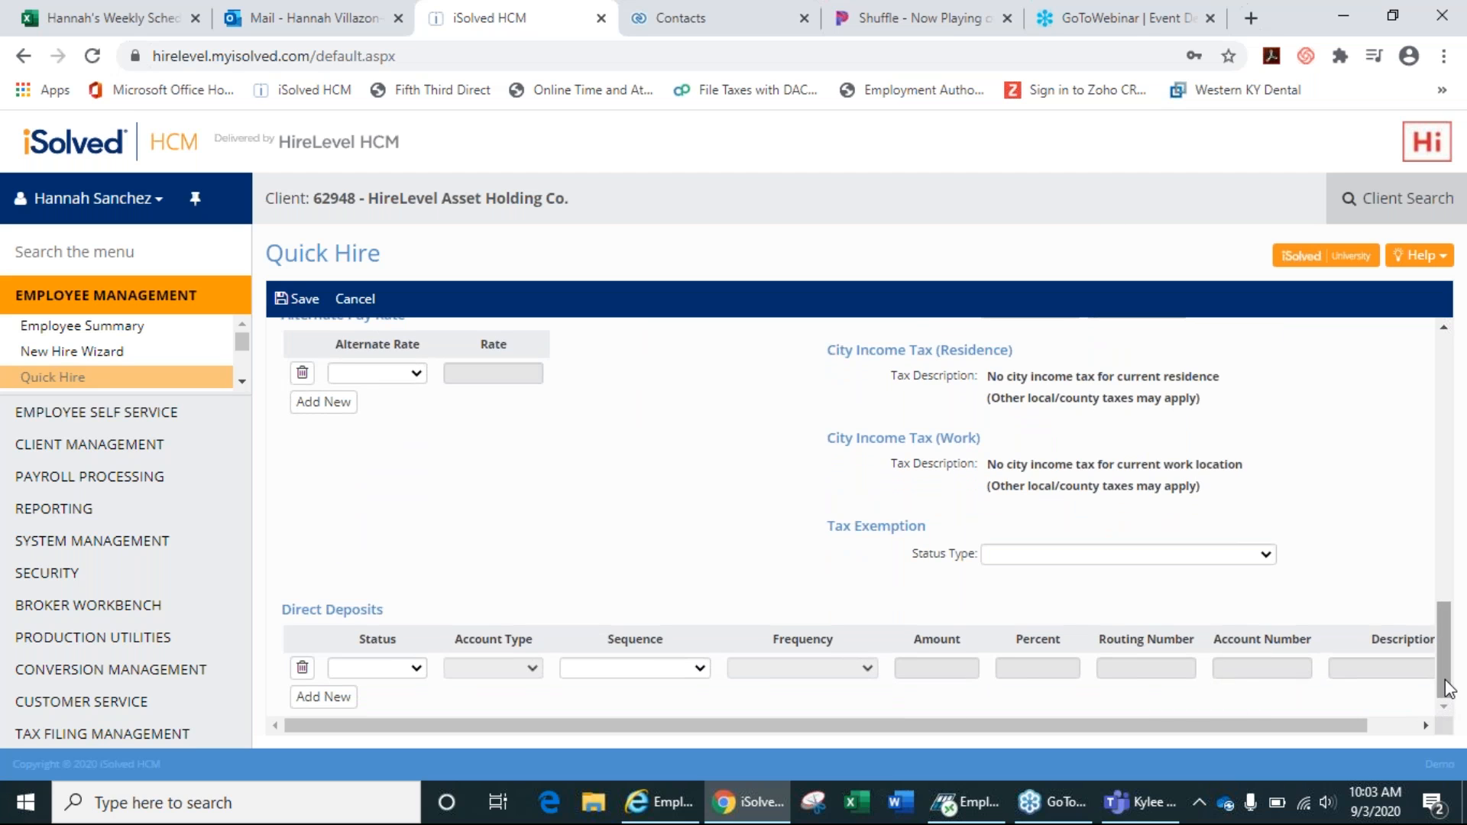
left_click_drag(1444, 688, 1464, 393)
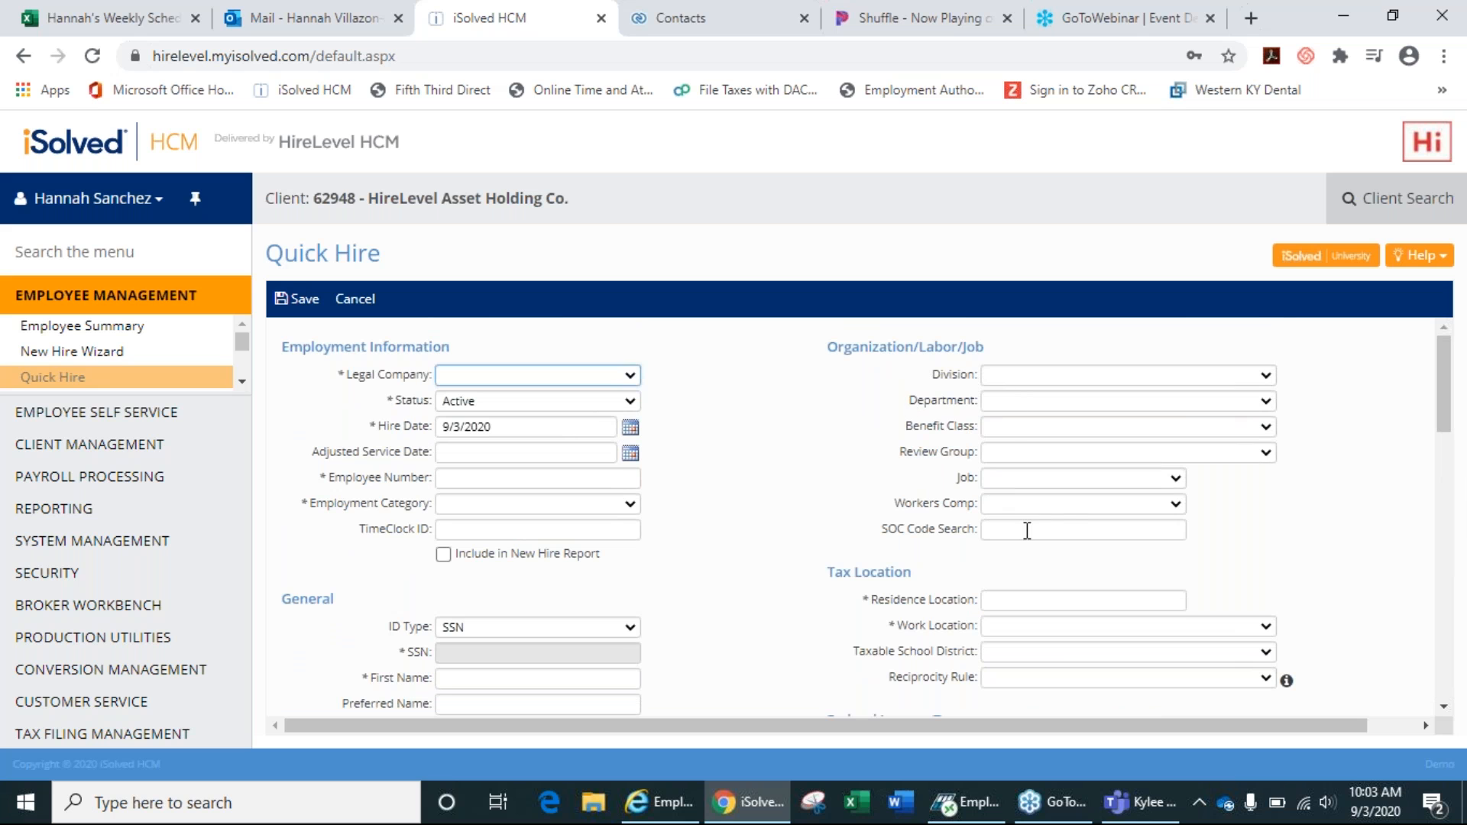
left_click_drag(1444, 395, 1444, 420)
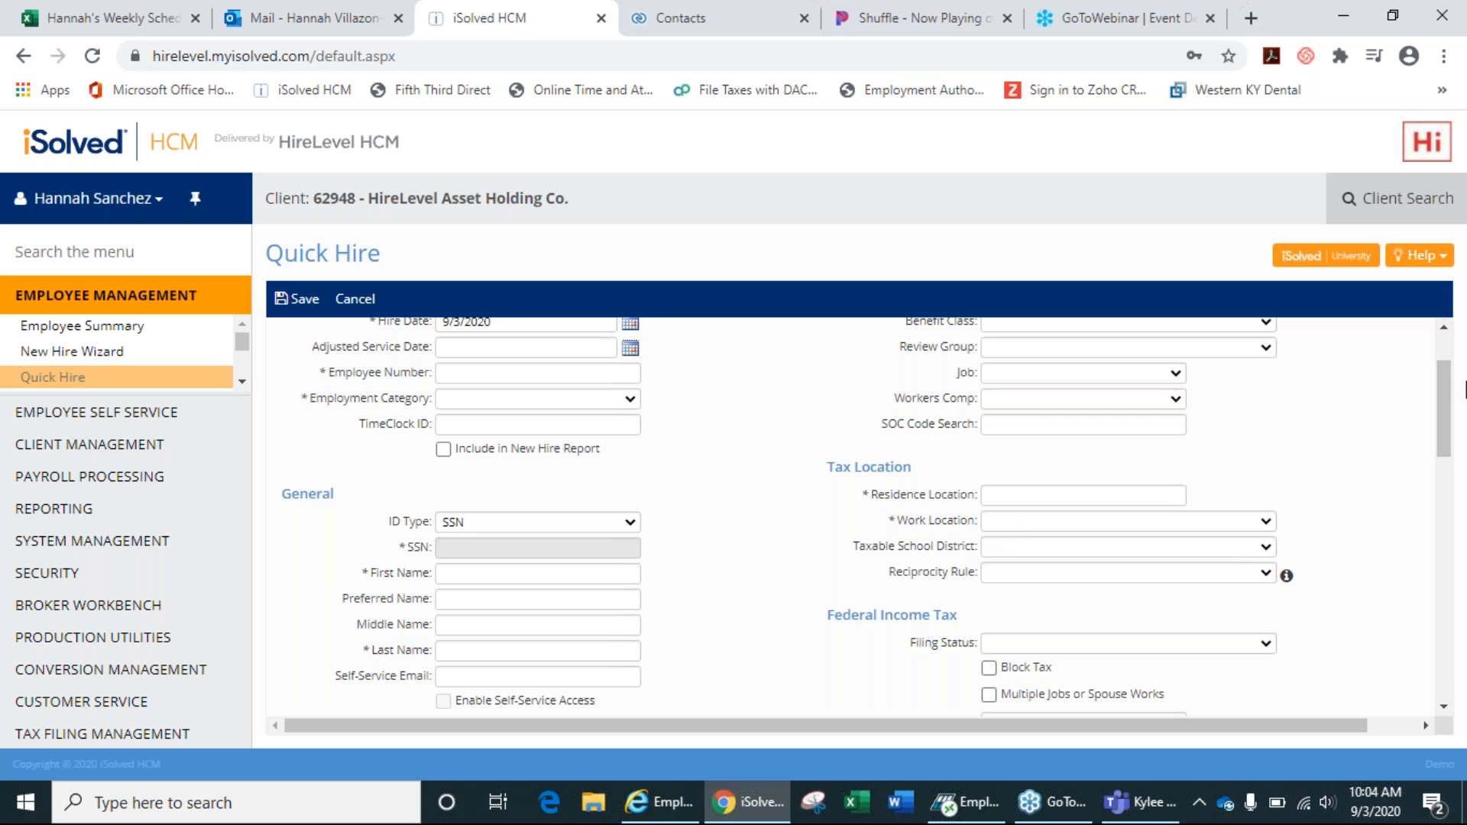
left_click_drag(1446, 401, 1450, 417)
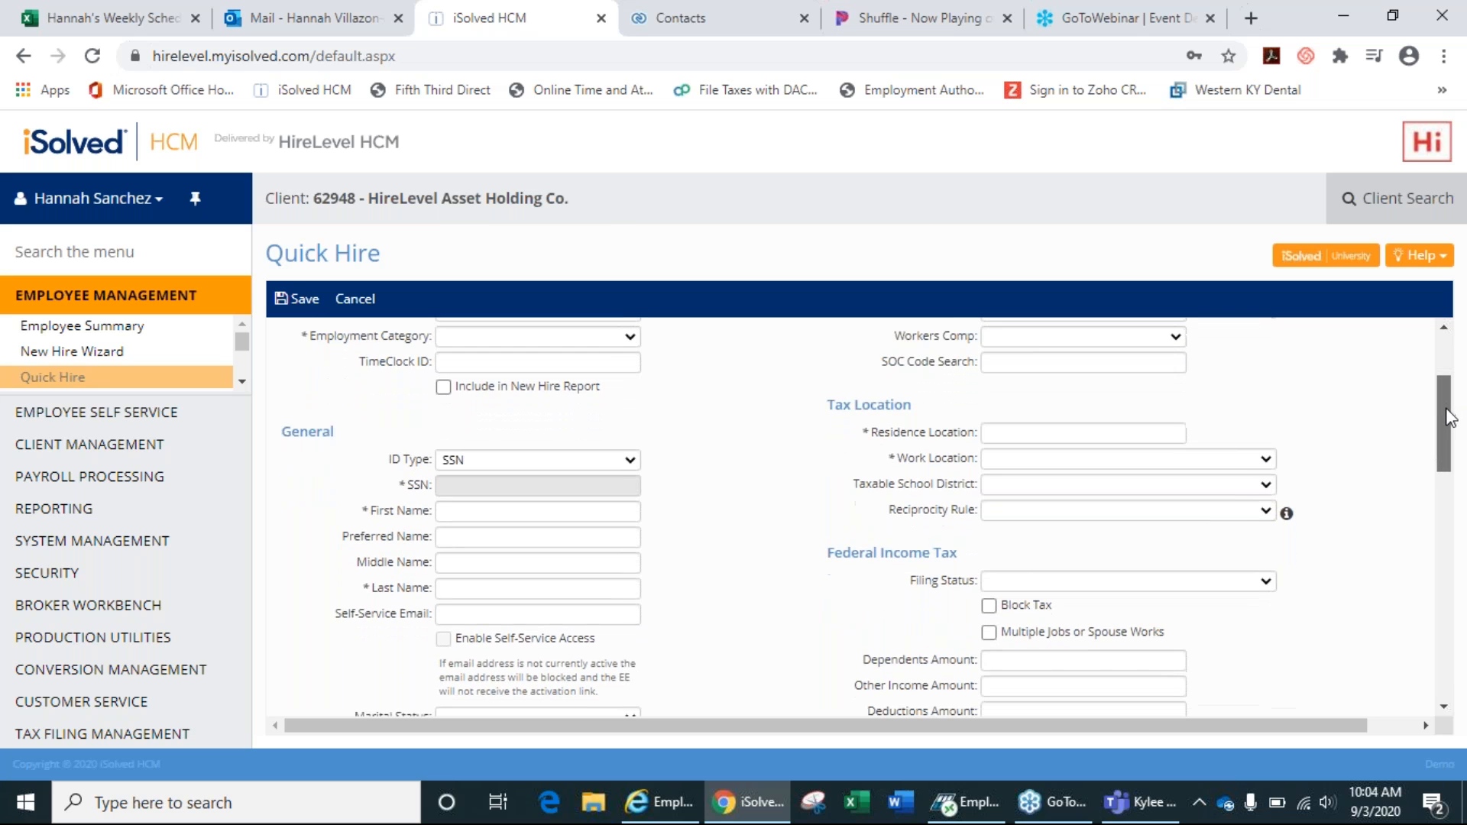
left_click(1250, 580)
left_click(1248, 579)
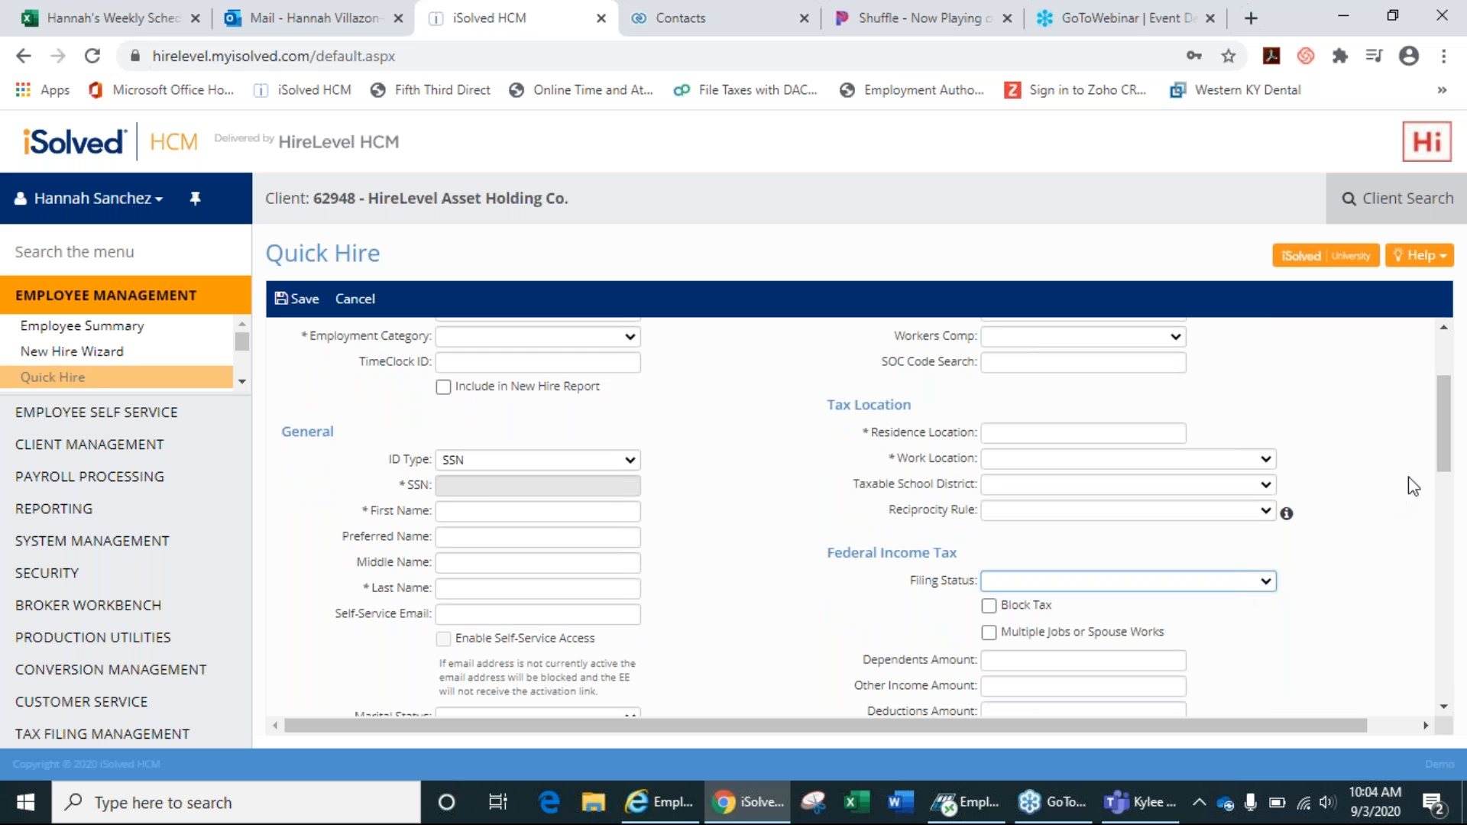
left_click_drag(1449, 462, 1448, 494)
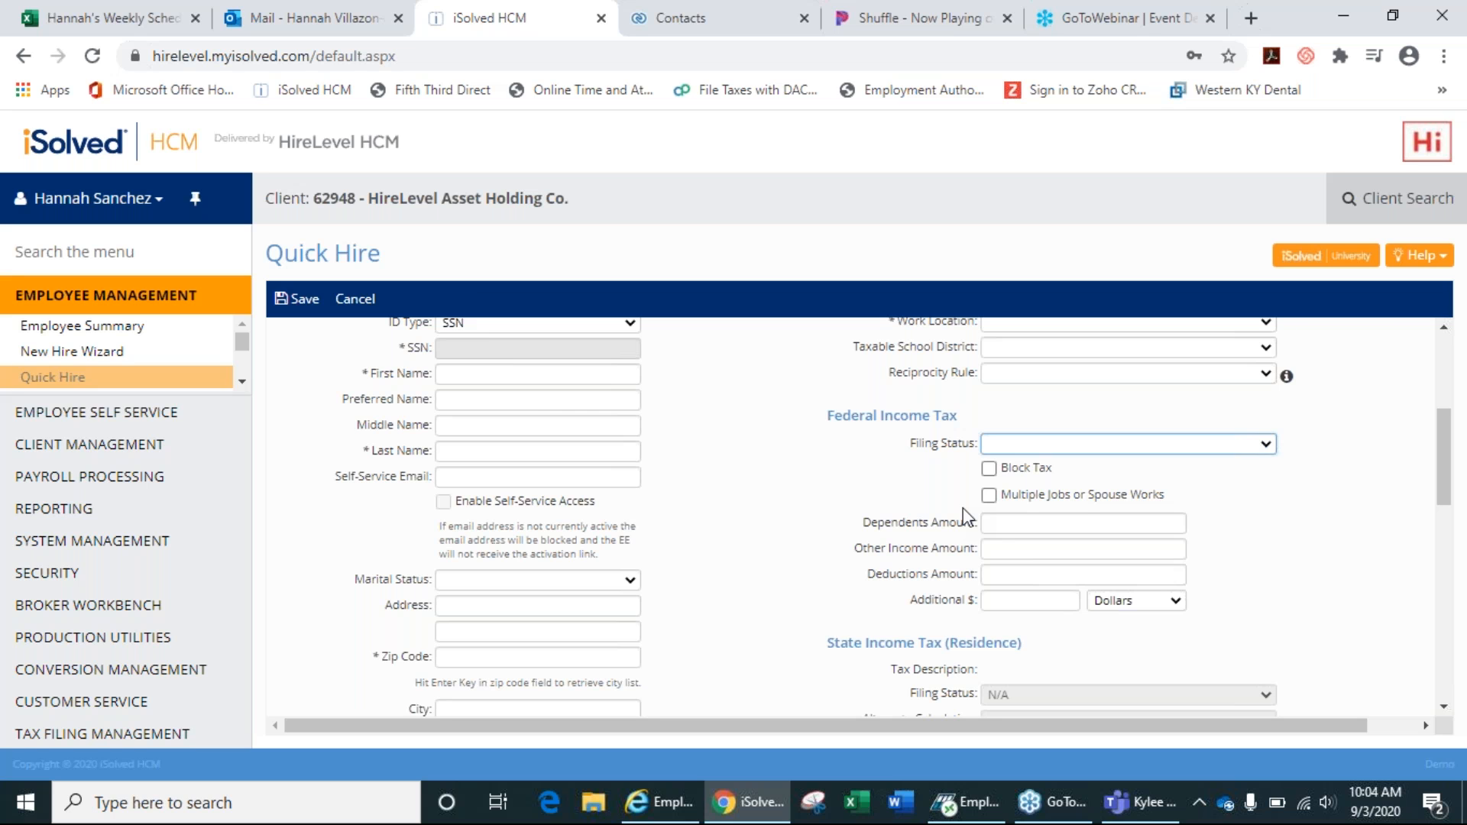
left_click(1003, 528)
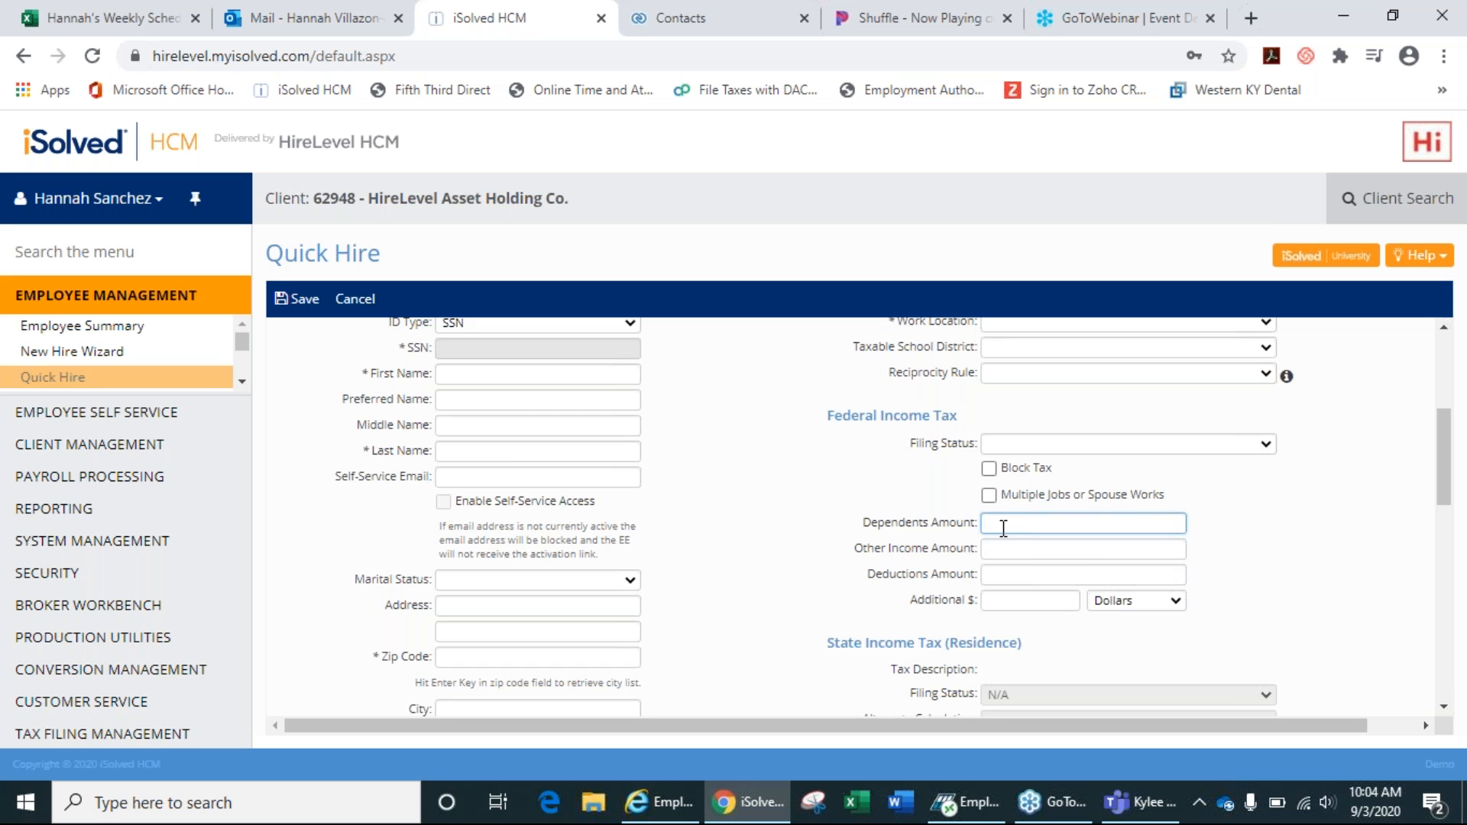
Set federal Filing Status to Single or Married Filing Separately and Dependents Amount to 2000.
left_click(1029, 450)
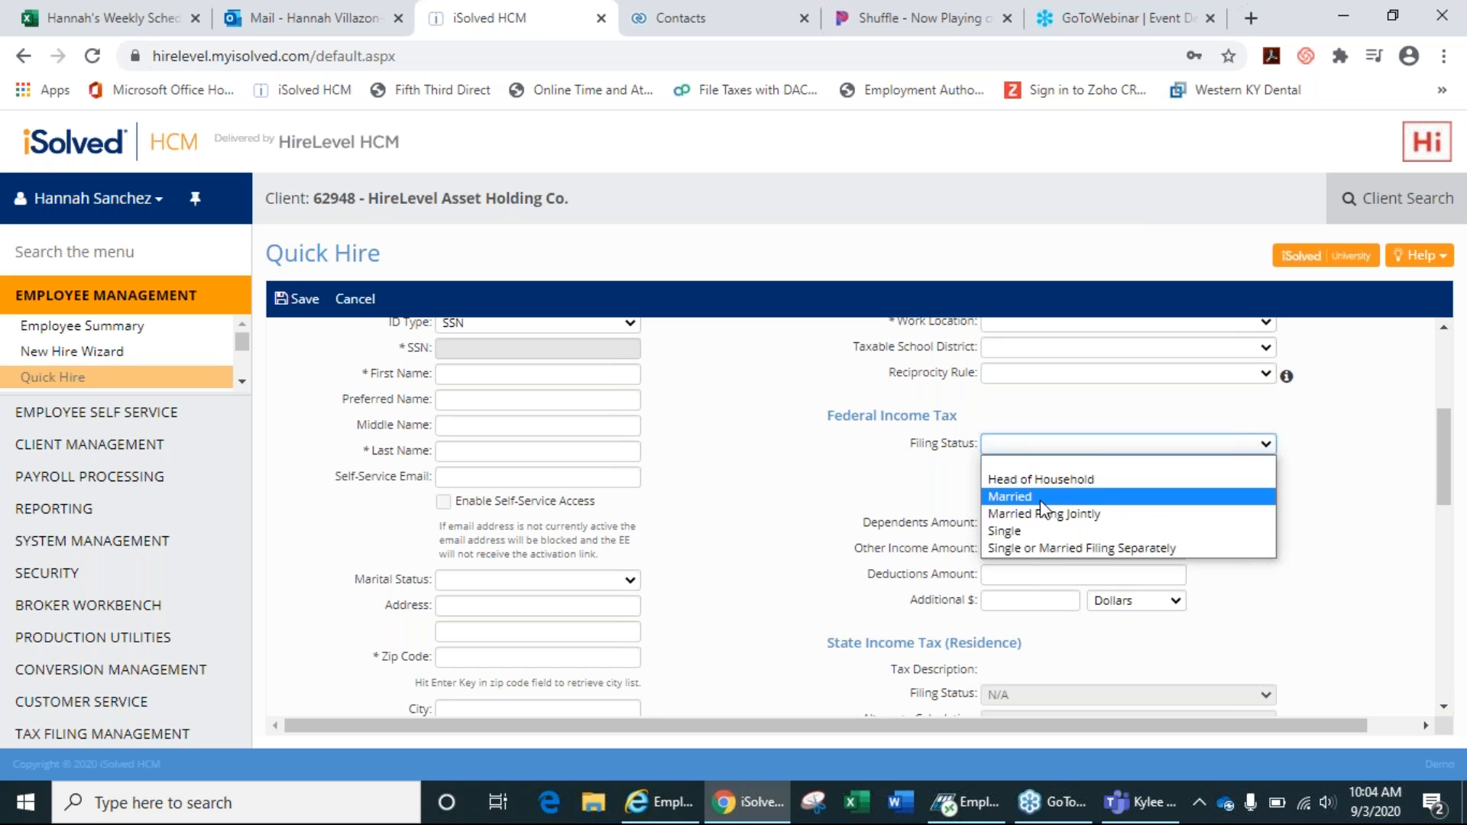
left_click(1294, 14)
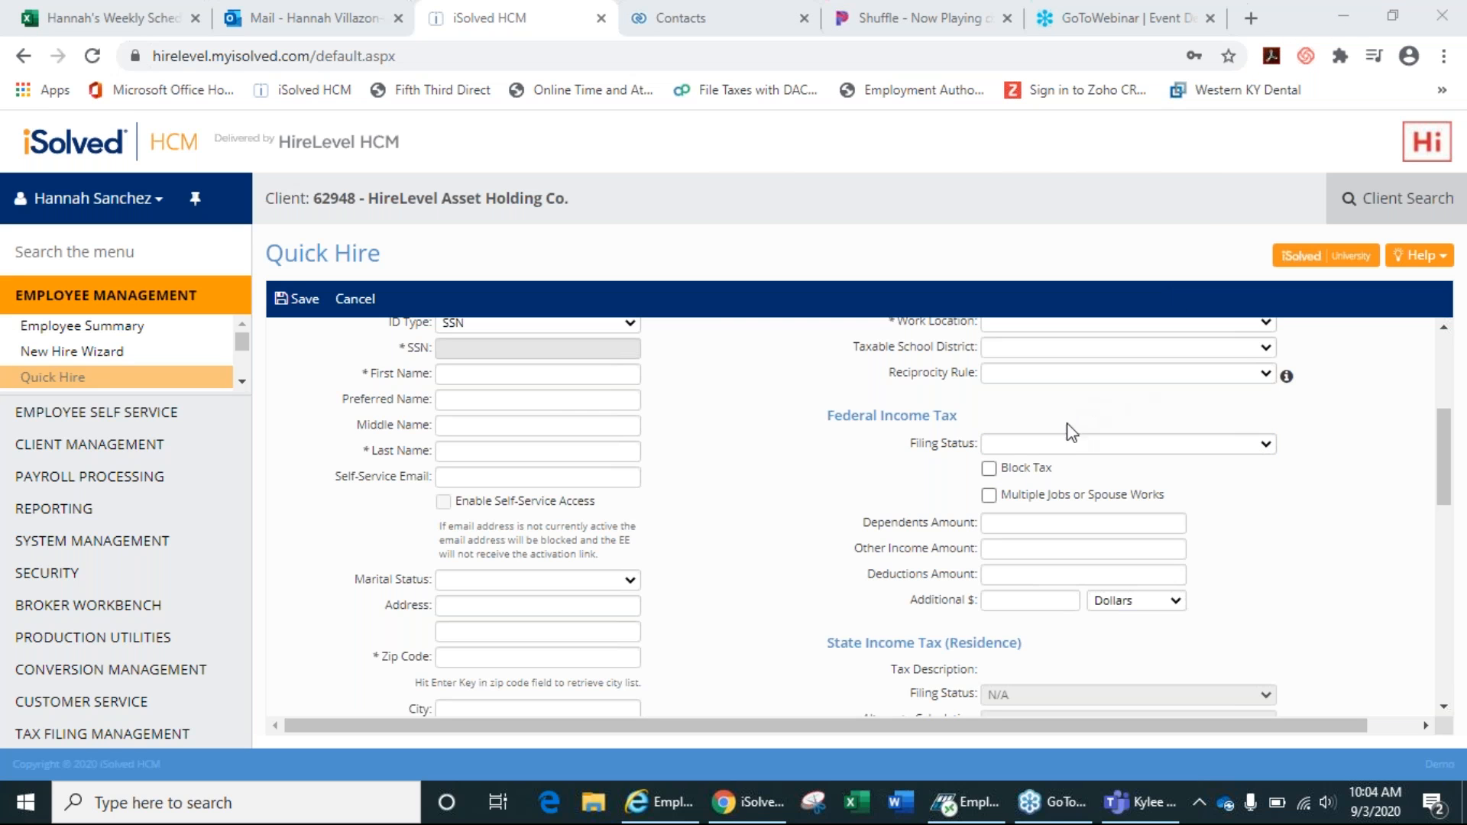
left_click(1066, 445)
left_click(1071, 548)
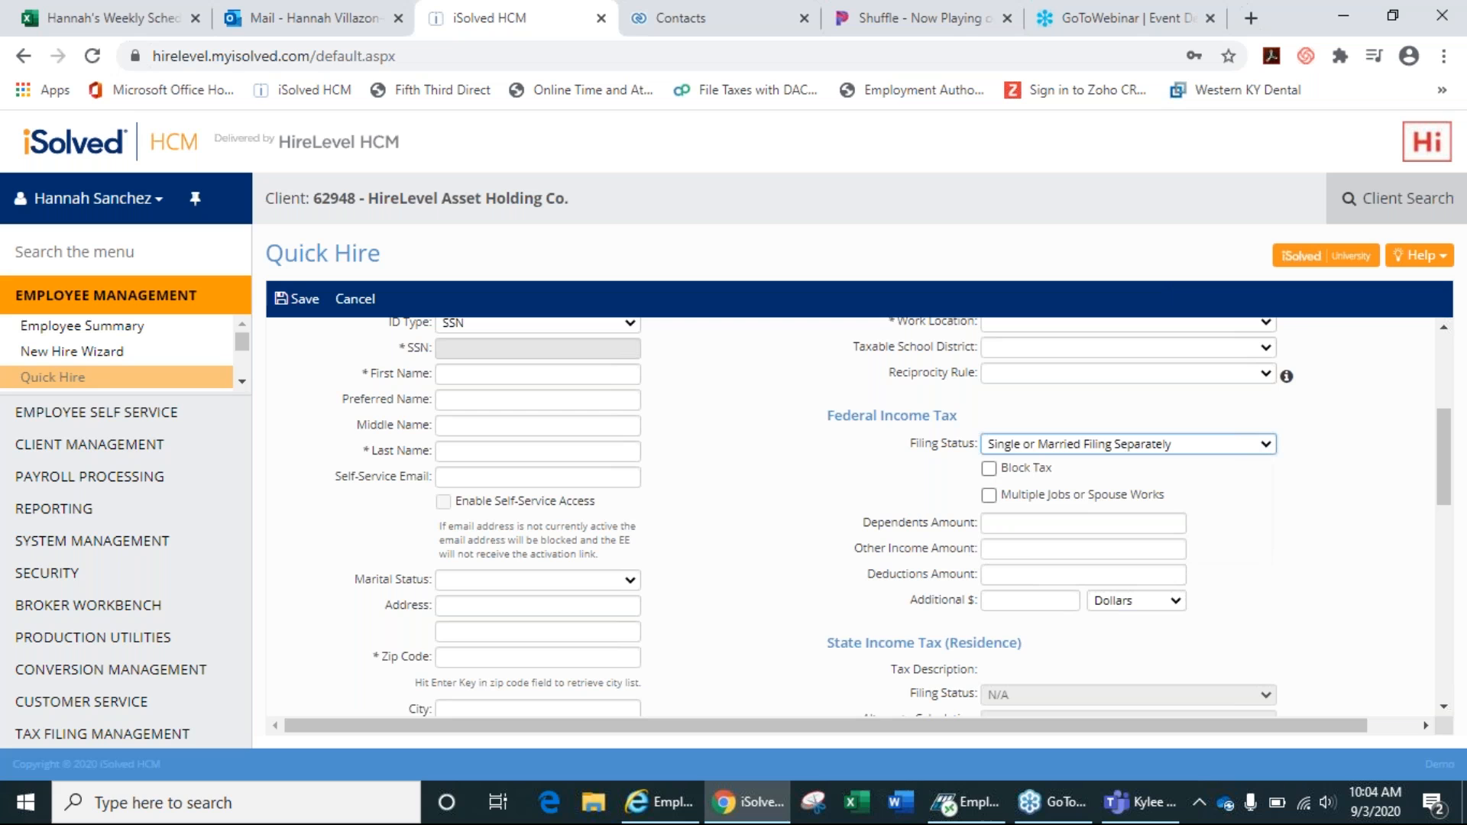
left_click(1033, 522)
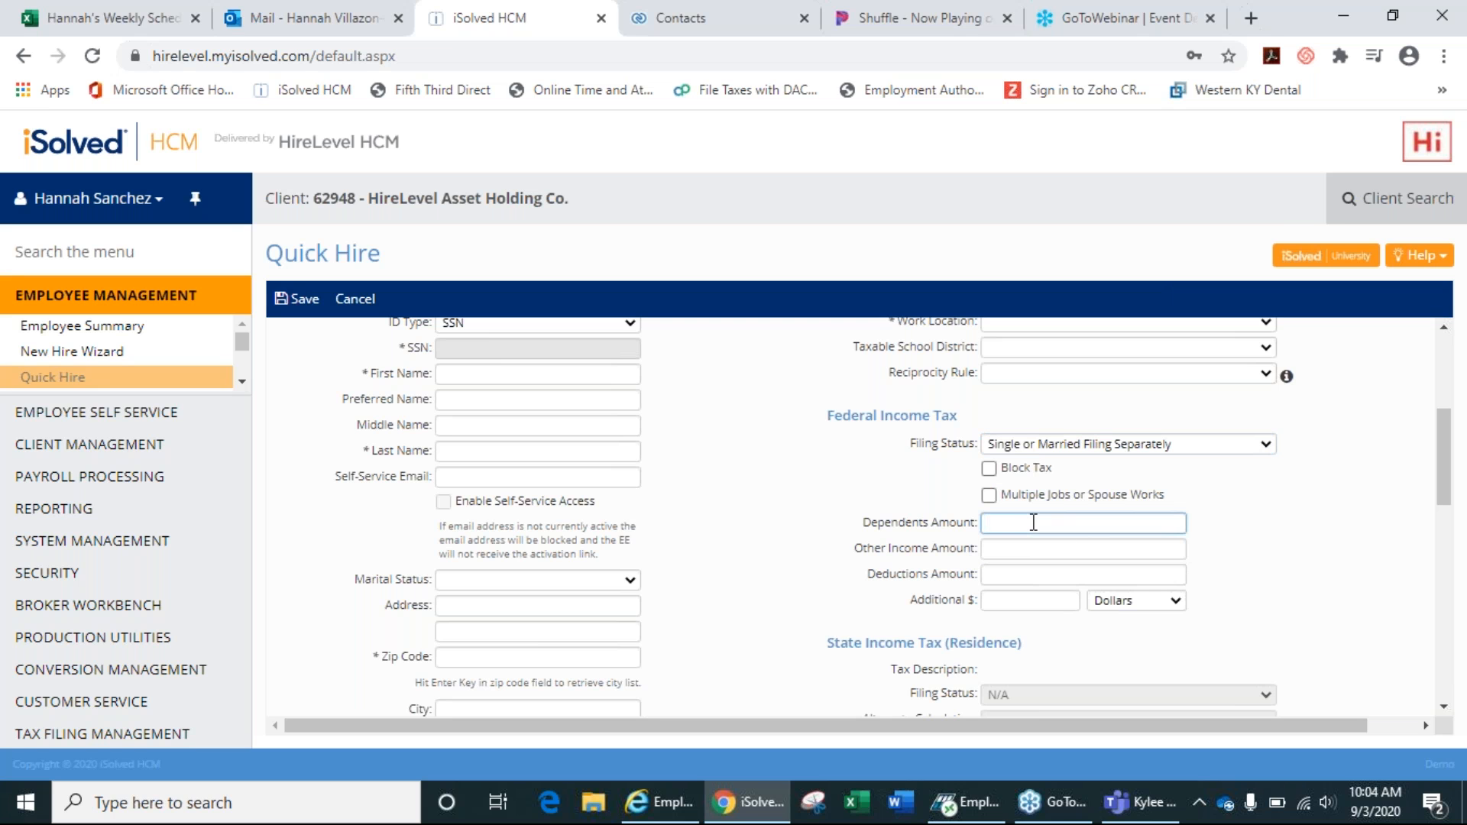
type("2000")
Review the Salary section's Pay Type and Frequency options without choosing any.
left_click_drag(1451, 504, 1456, 556)
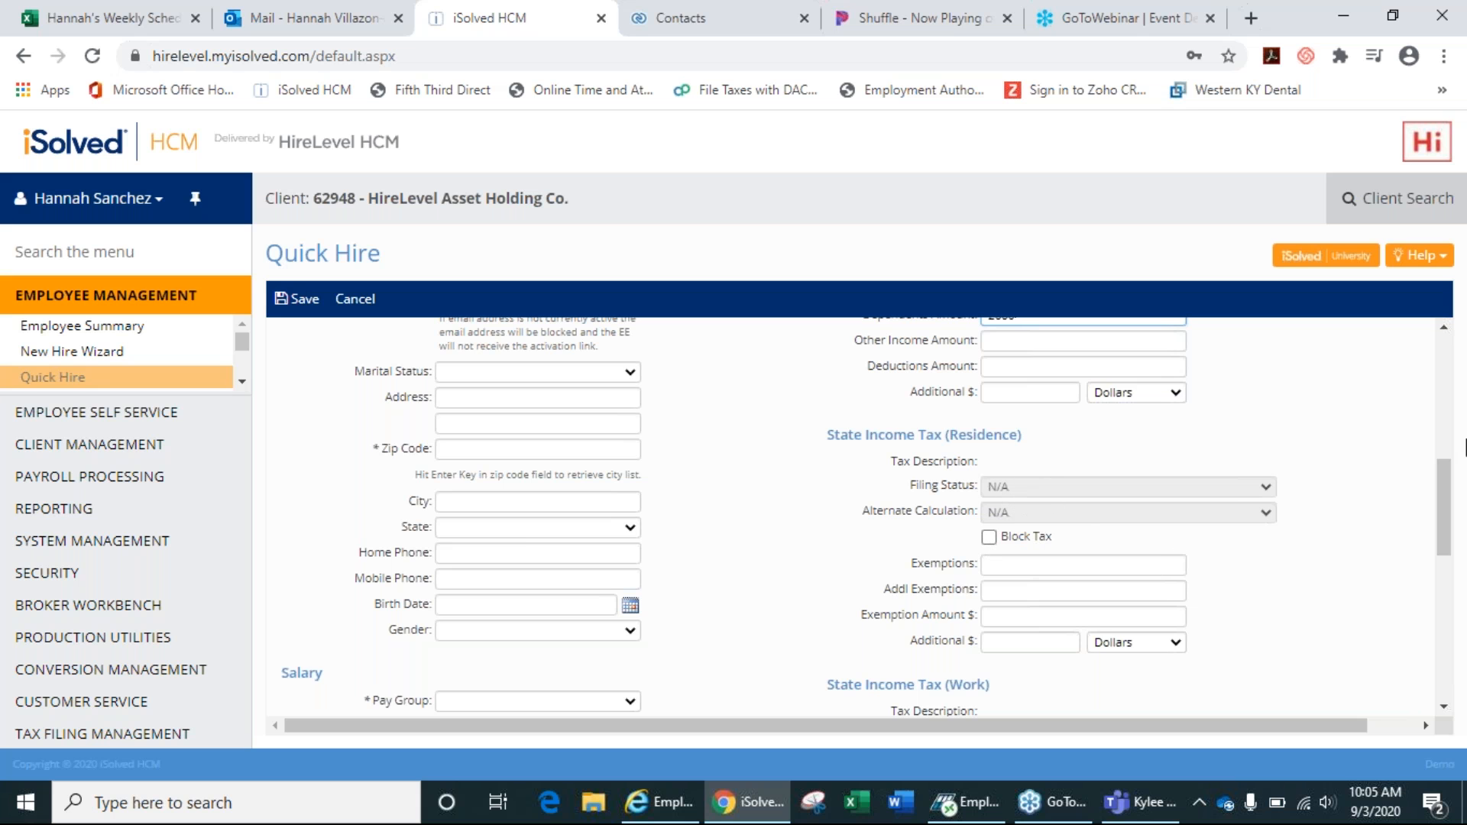
left_click_drag(1452, 474, 1450, 531)
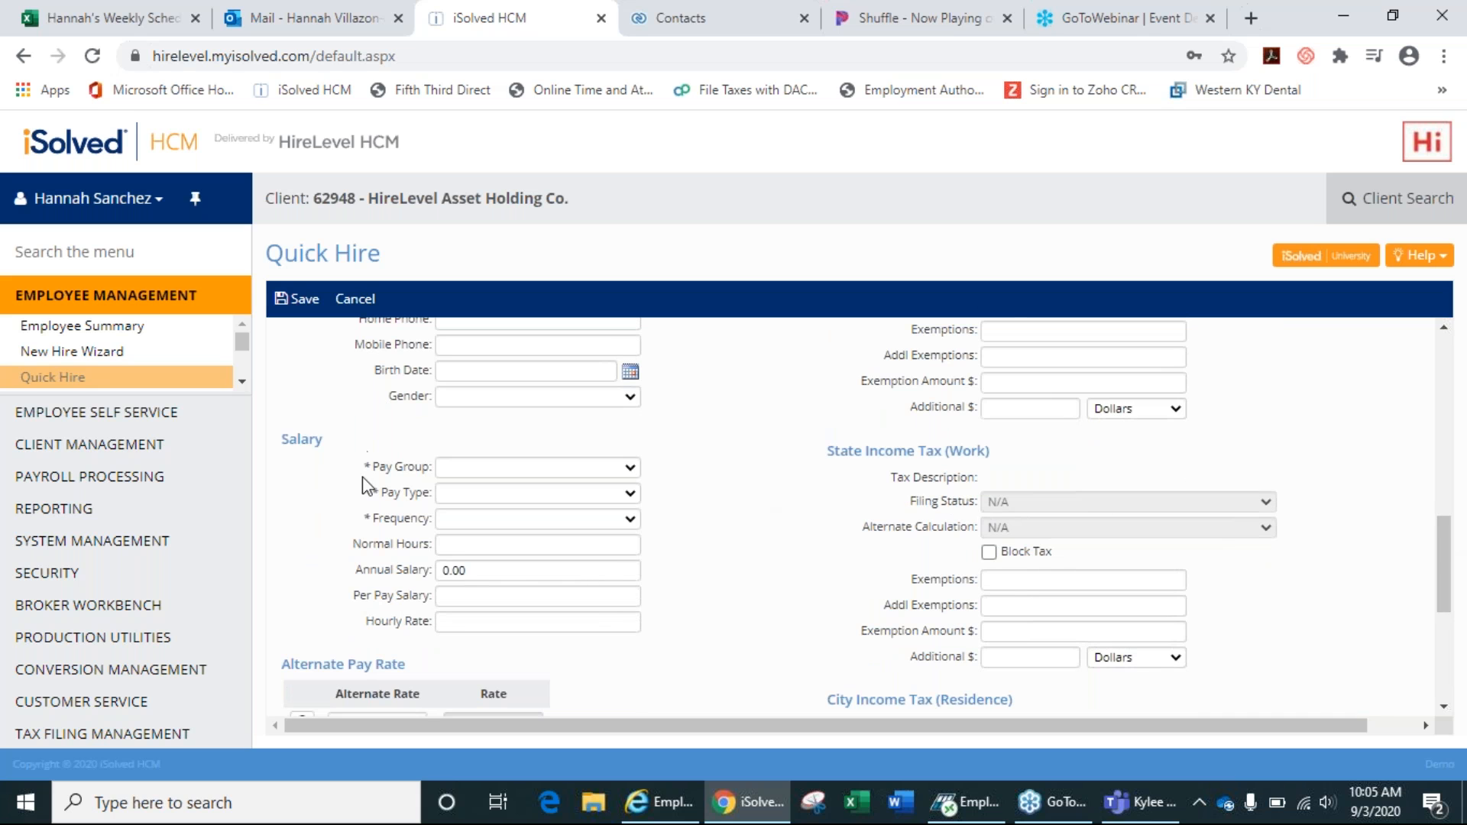
left_click(478, 501)
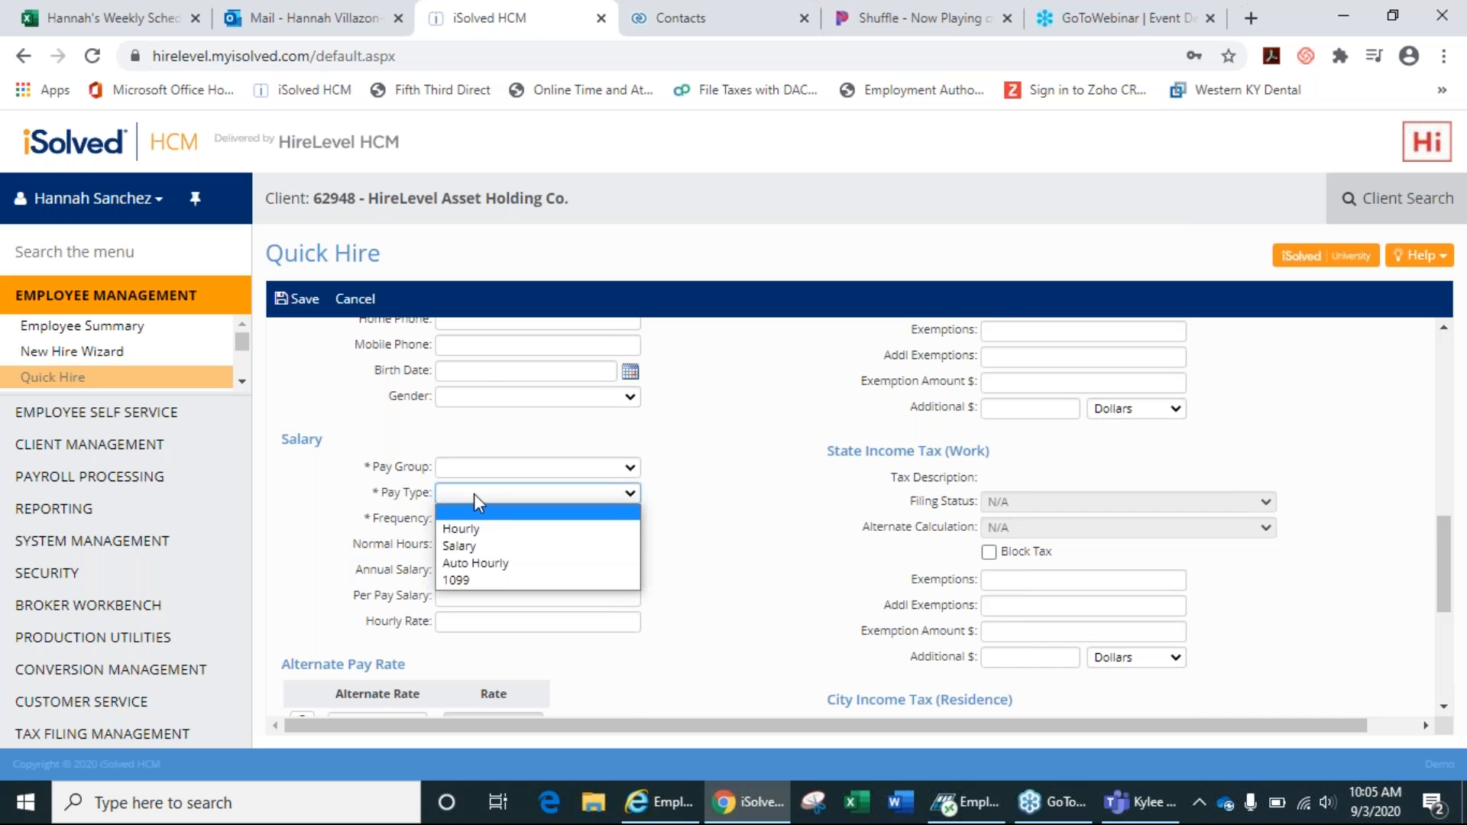
left_click(475, 496)
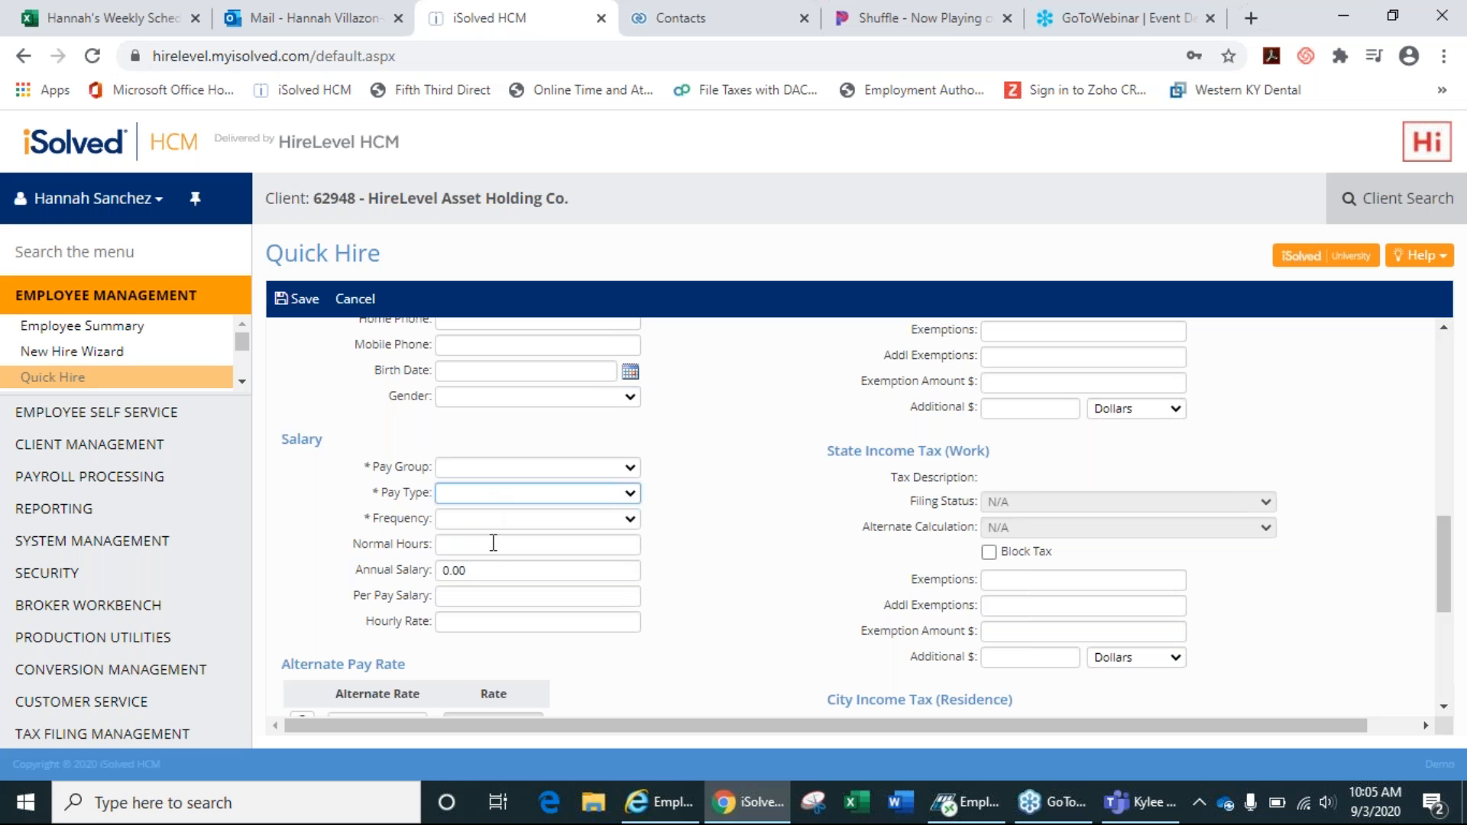
left_click(512, 518)
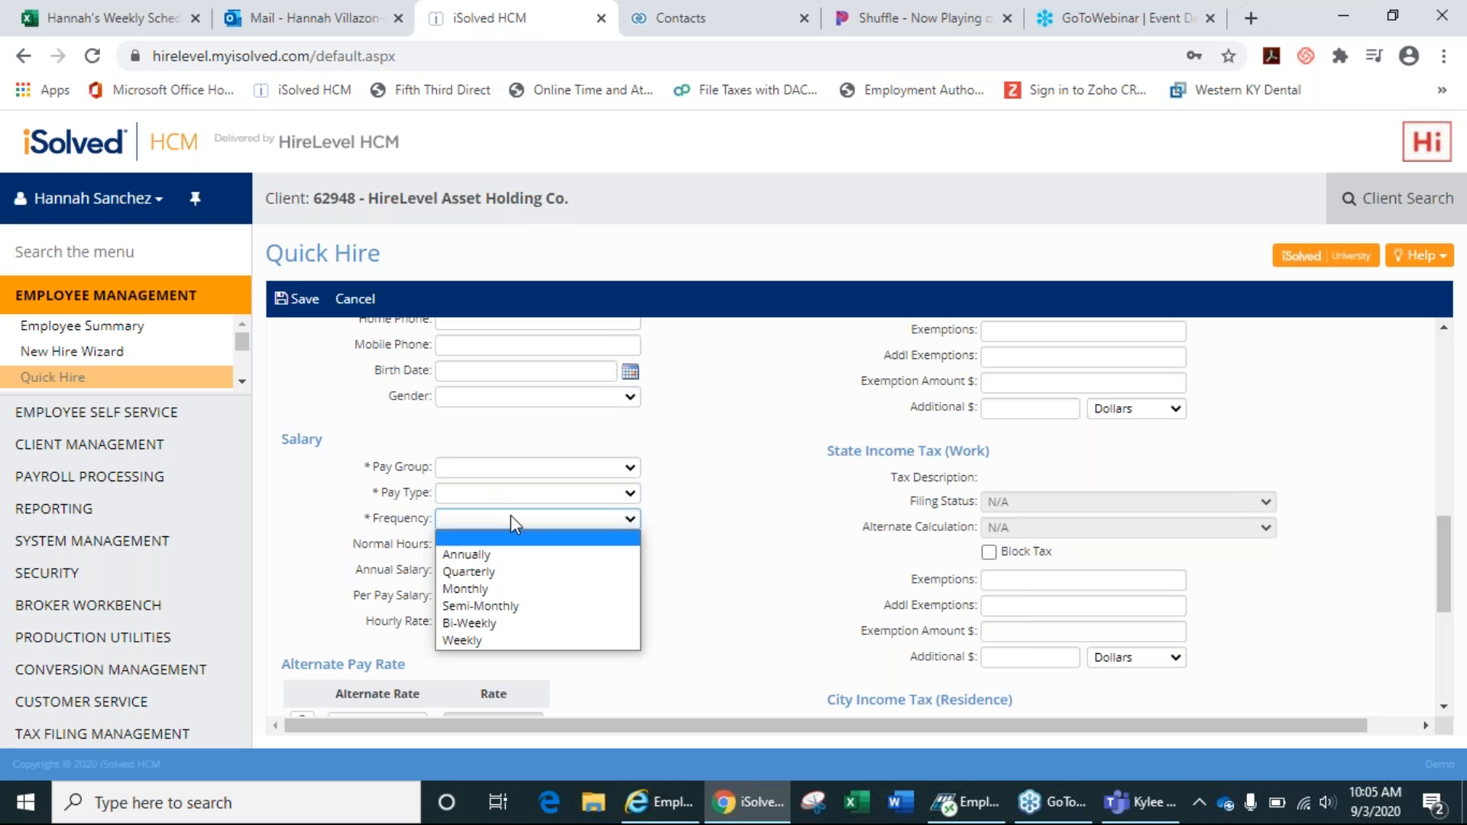
left_click(733, 511)
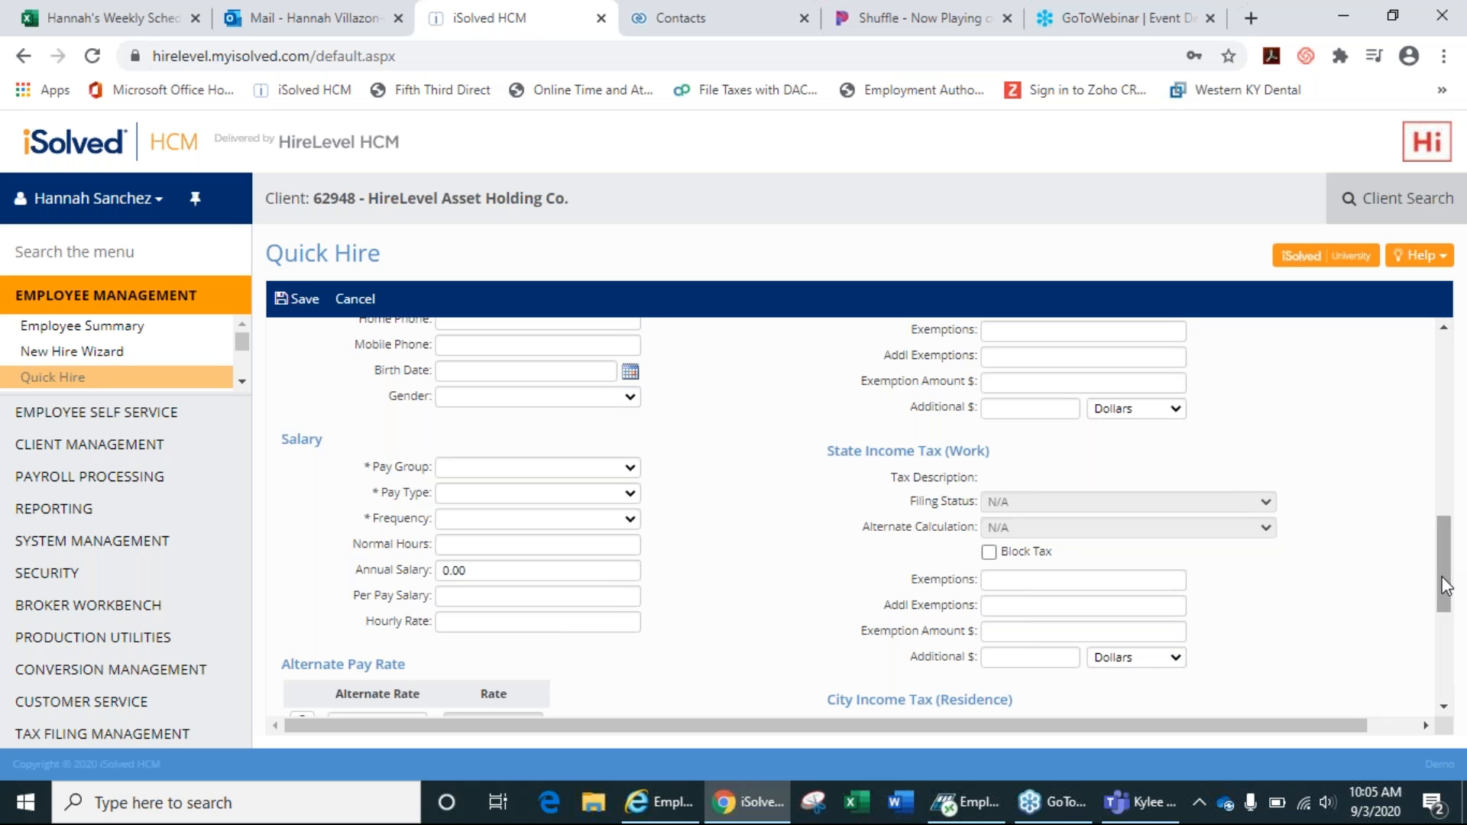
left_click_drag(1449, 582, 1452, 638)
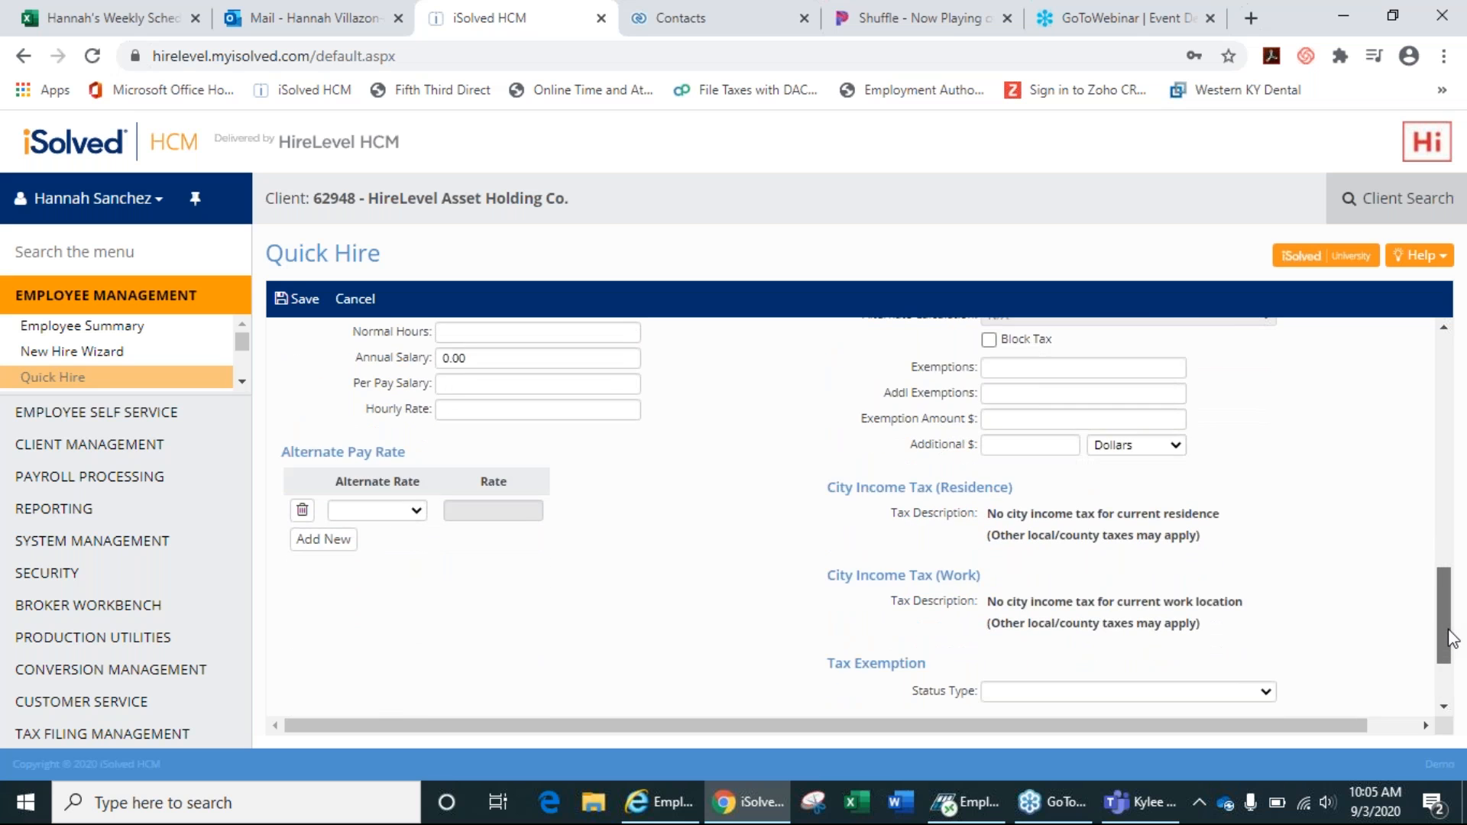
scroll(998, 531, "up", 4)
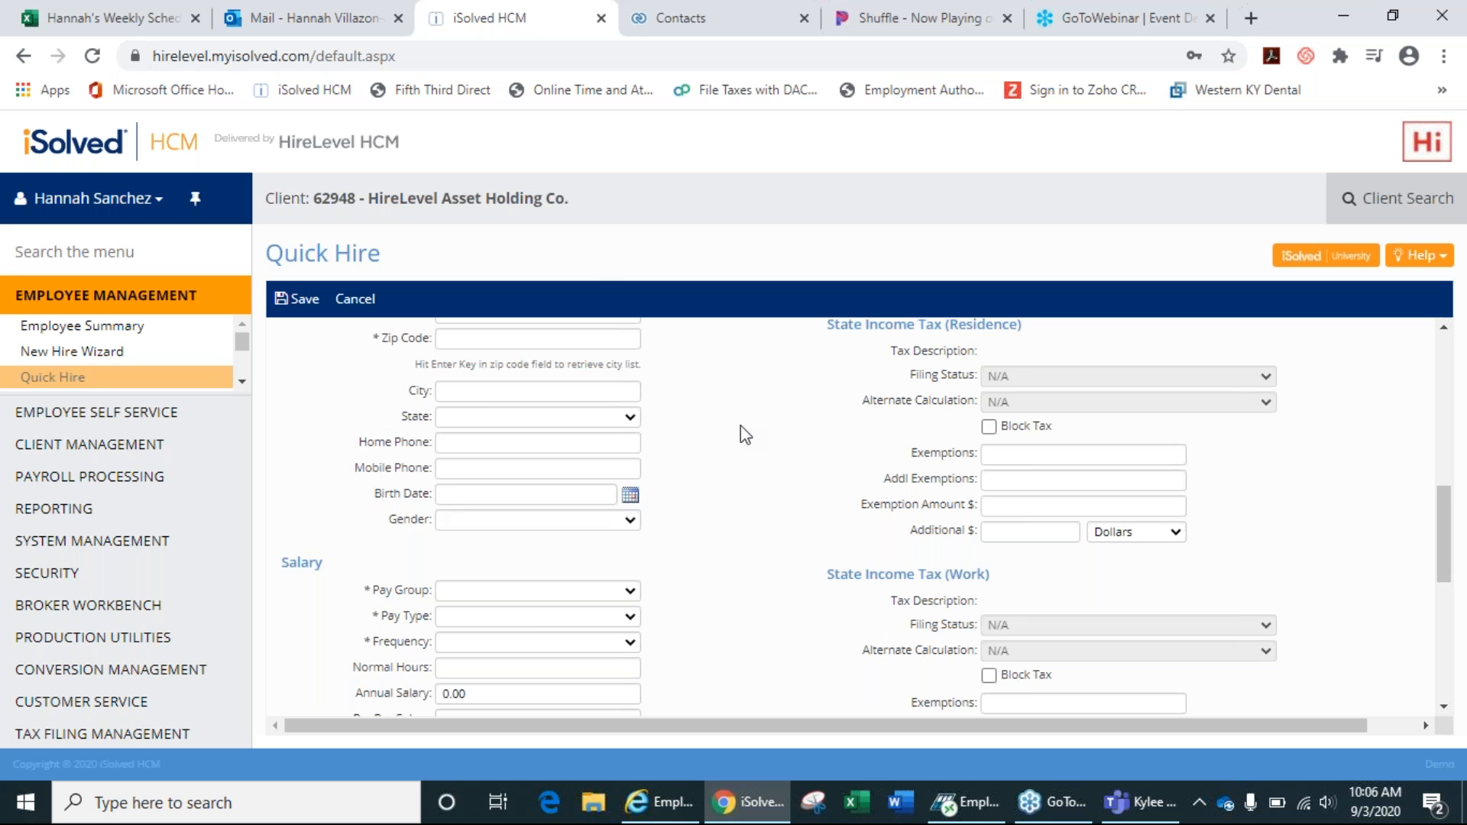
scroll(756, 428, "down", 3)
left_click_drag(1443, 632, 1465, 683)
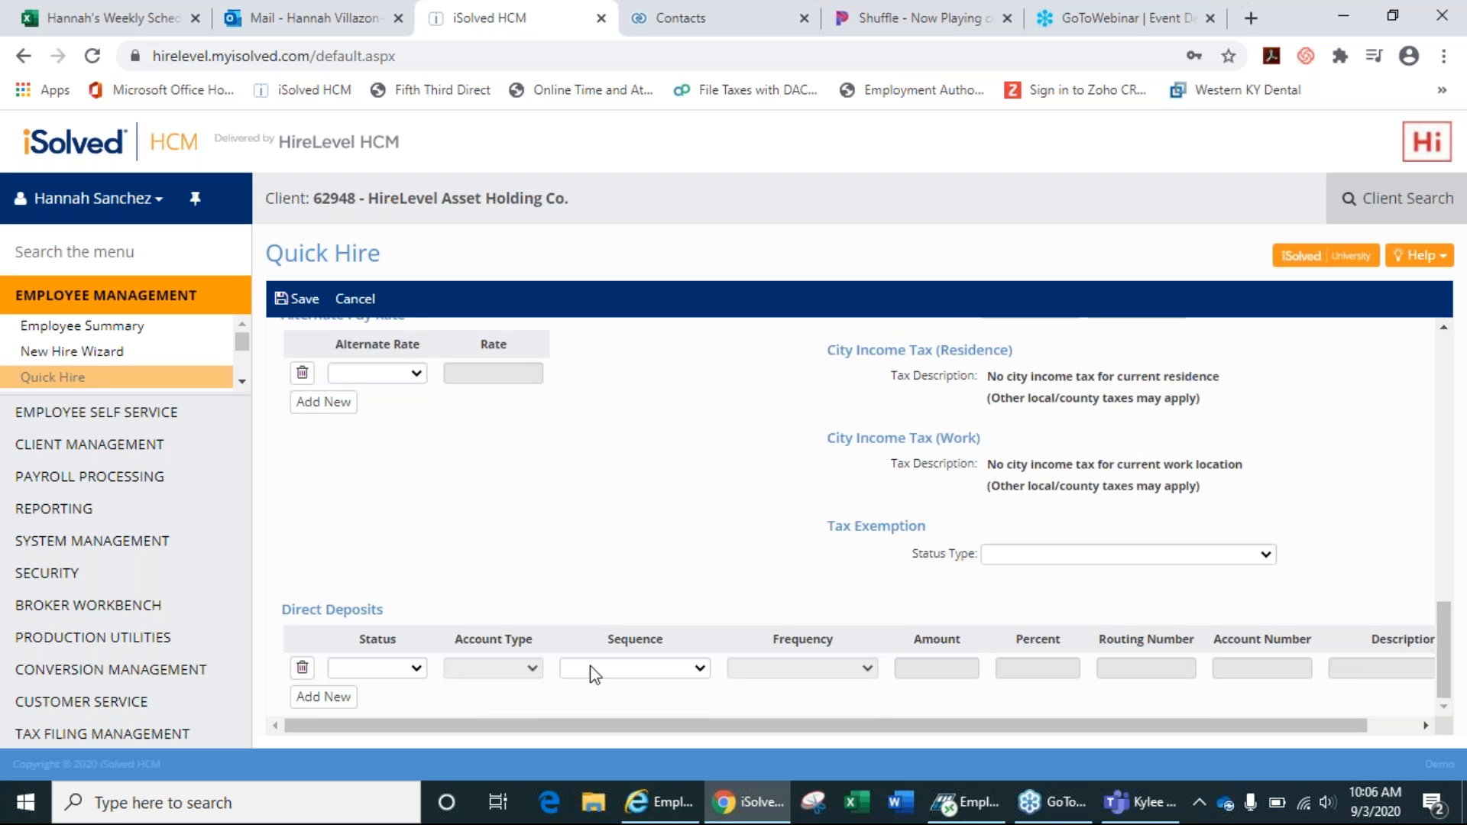
left_click_drag(1450, 669, 1464, 424)
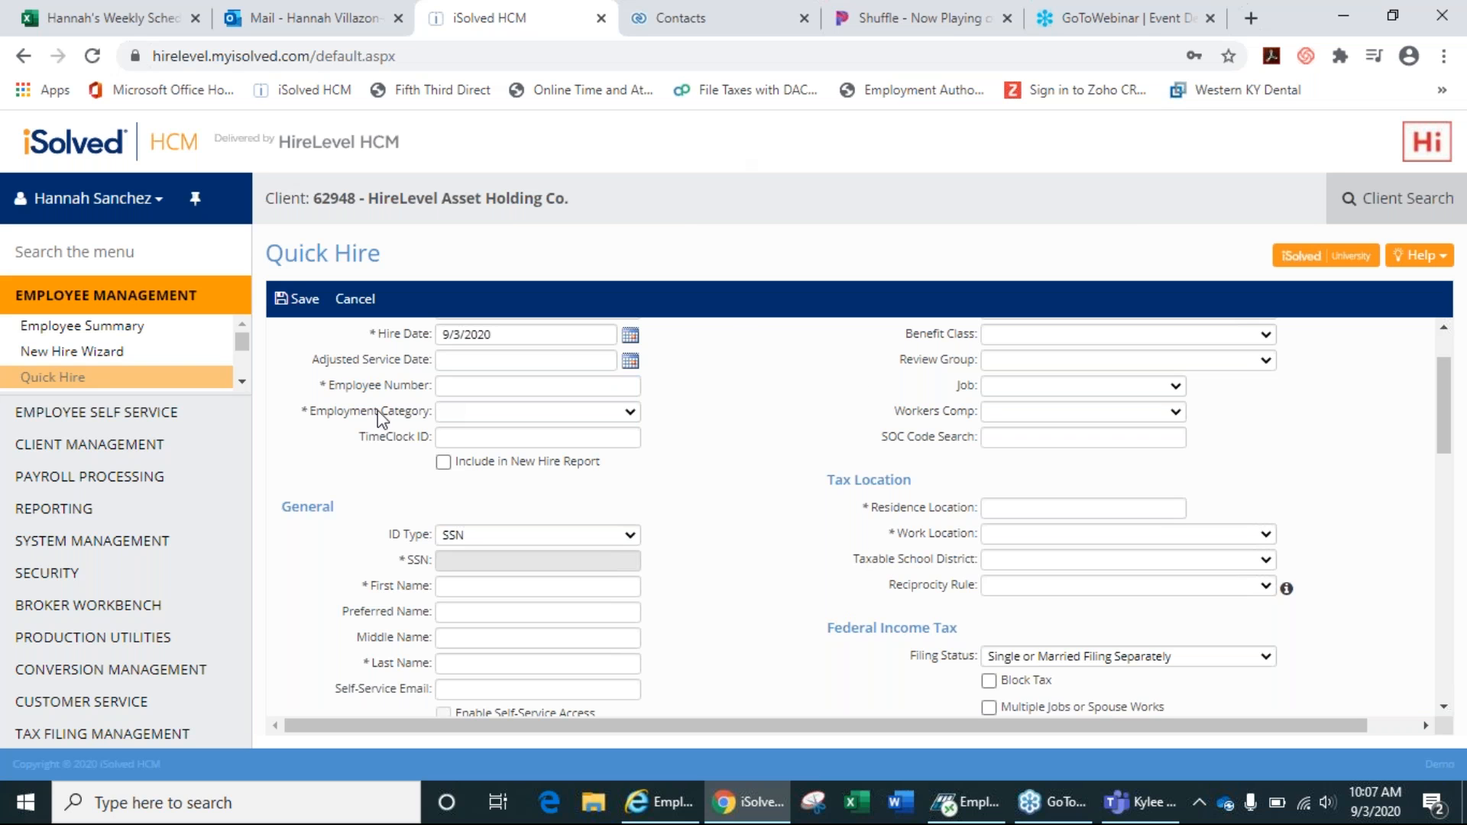
Discard the unsaved quick-hire form and open employee #1's summary from the Employee List.
left_click(121, 330)
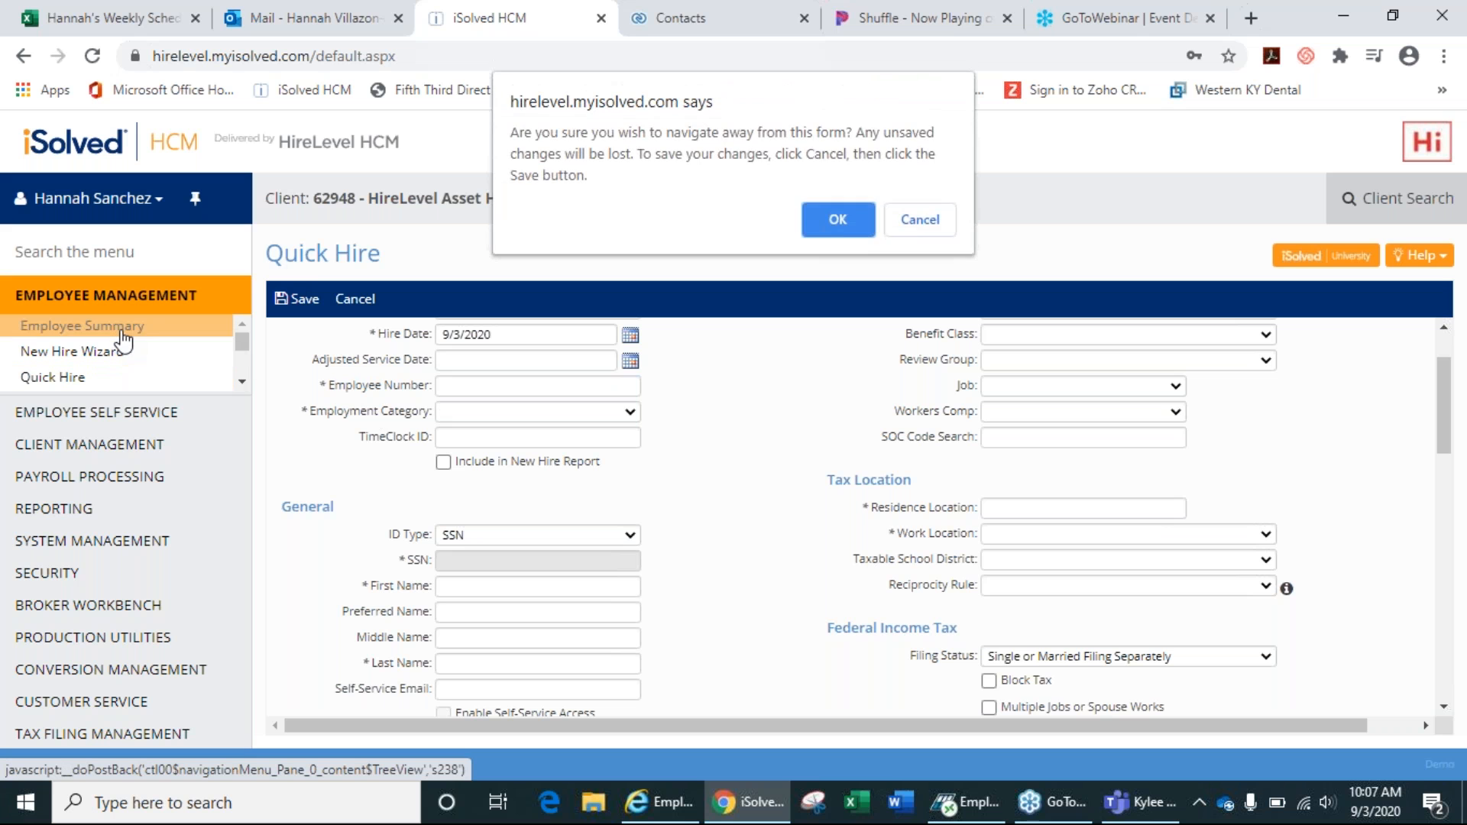
left_click(838, 220)
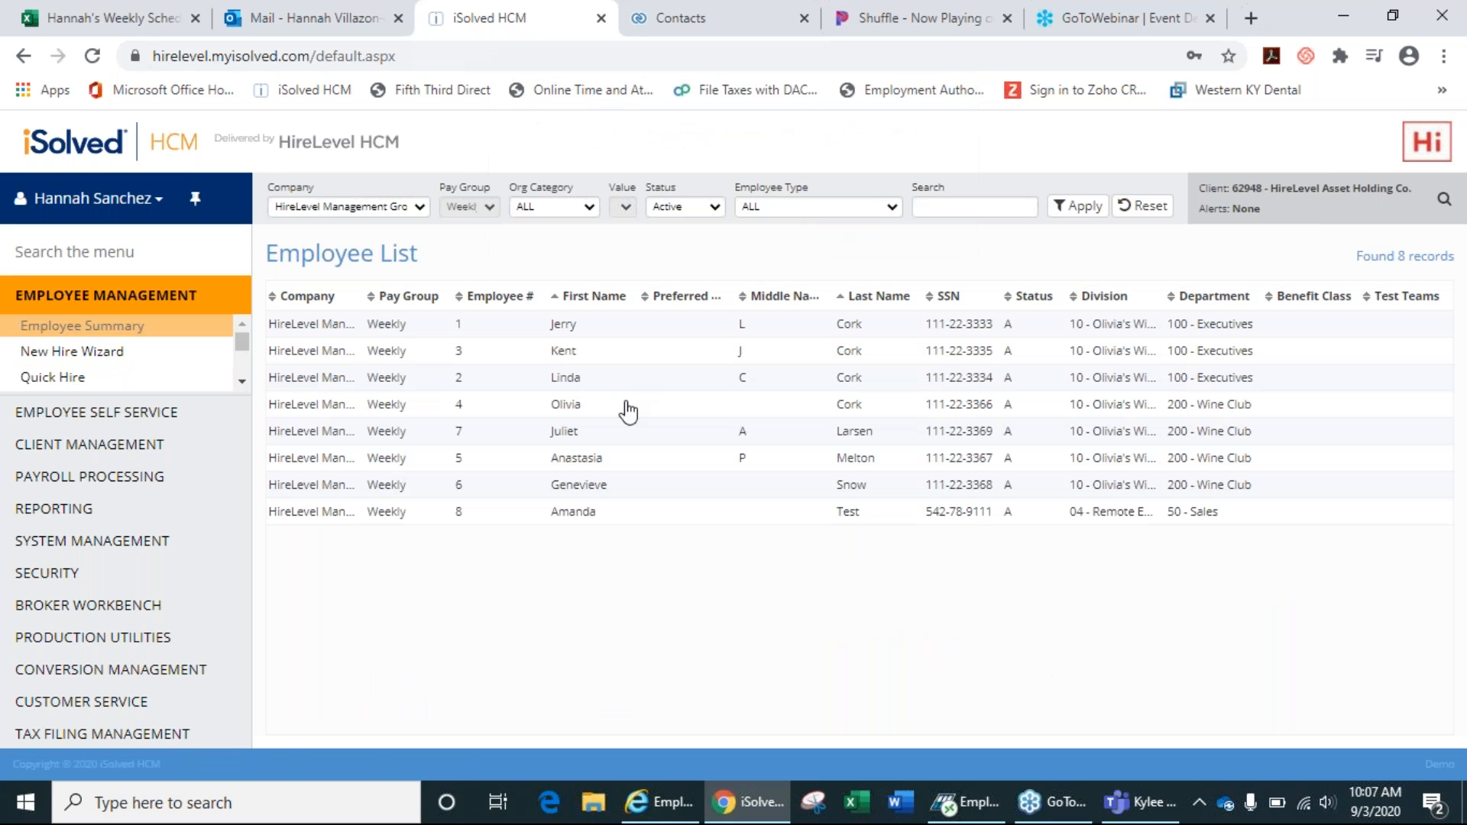
left_click(696, 330)
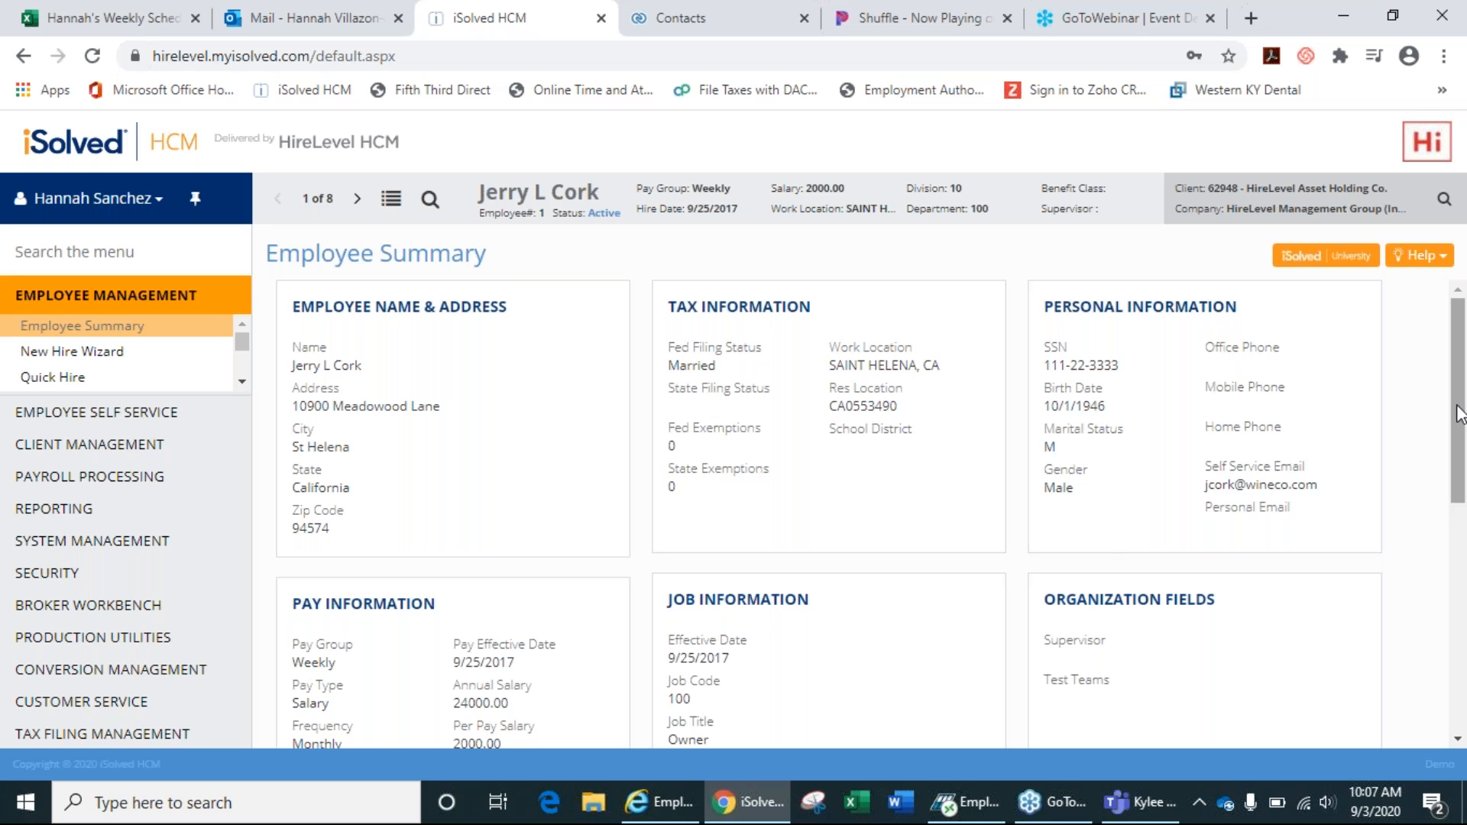
left_click_drag(1458, 413, 1415, 582)
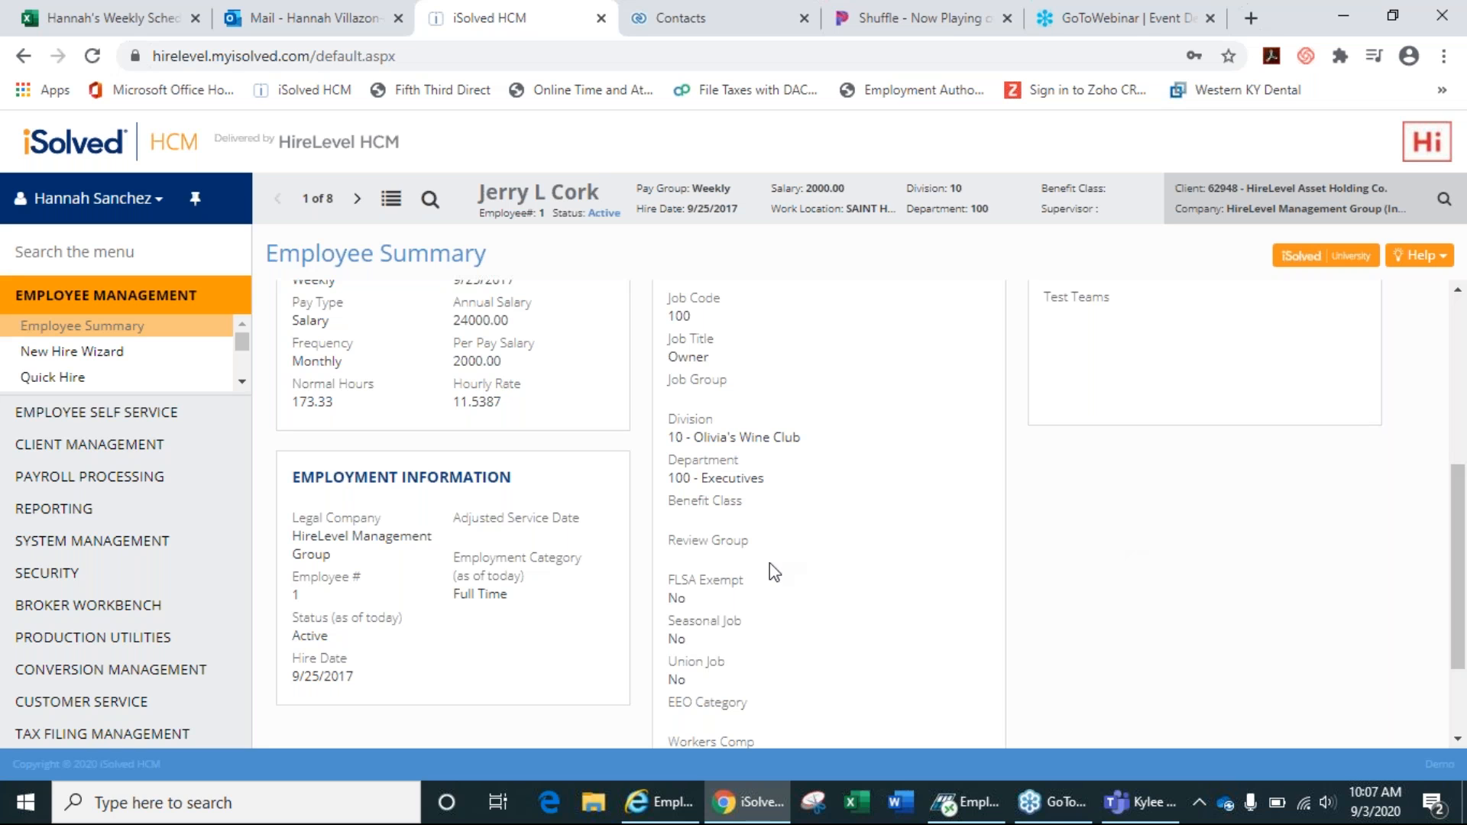
Open employee #1's General record and check the Status choices, keeping it Active.
left_click(341, 628)
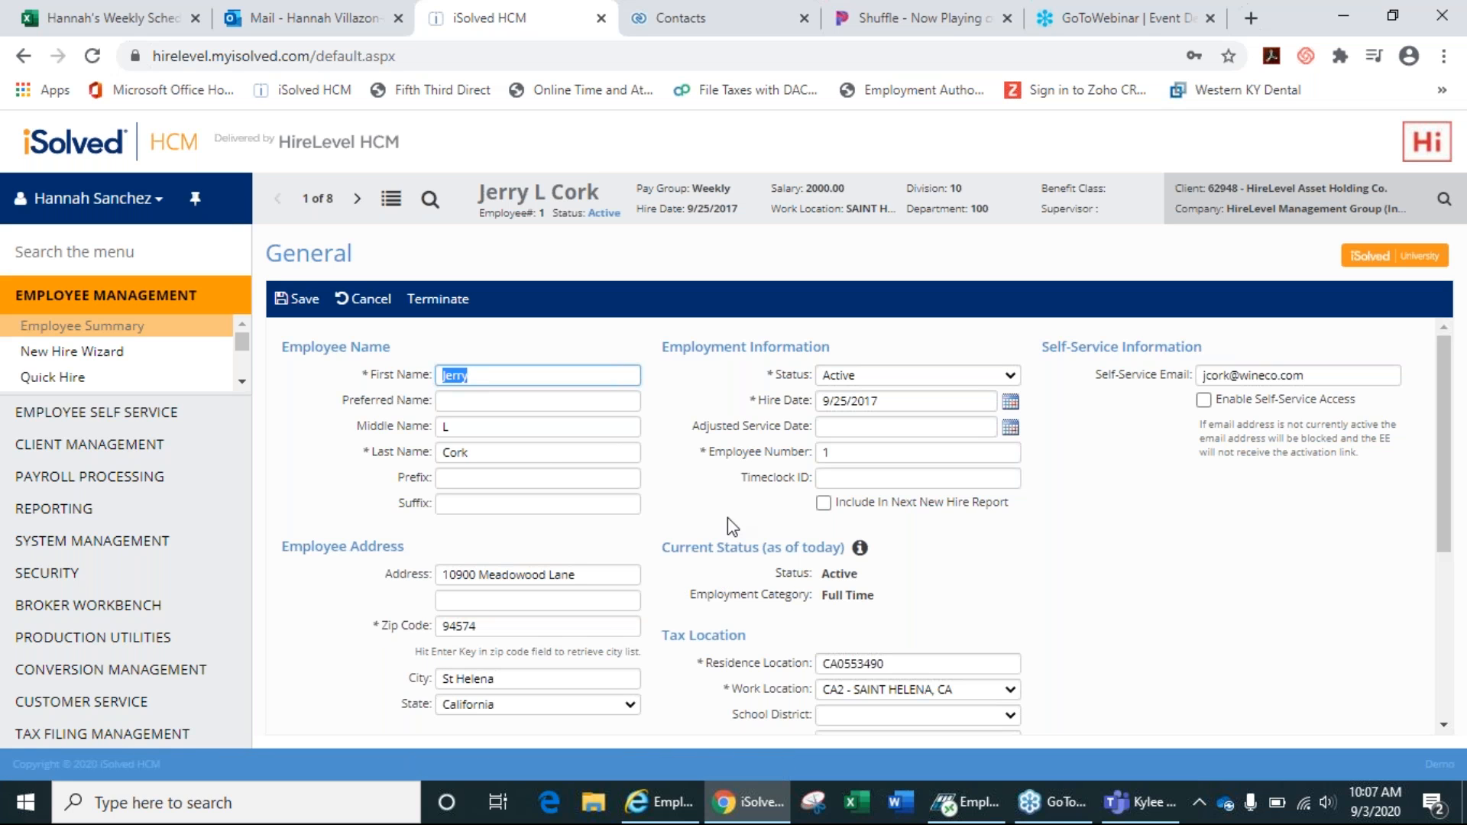
left_click(845, 377)
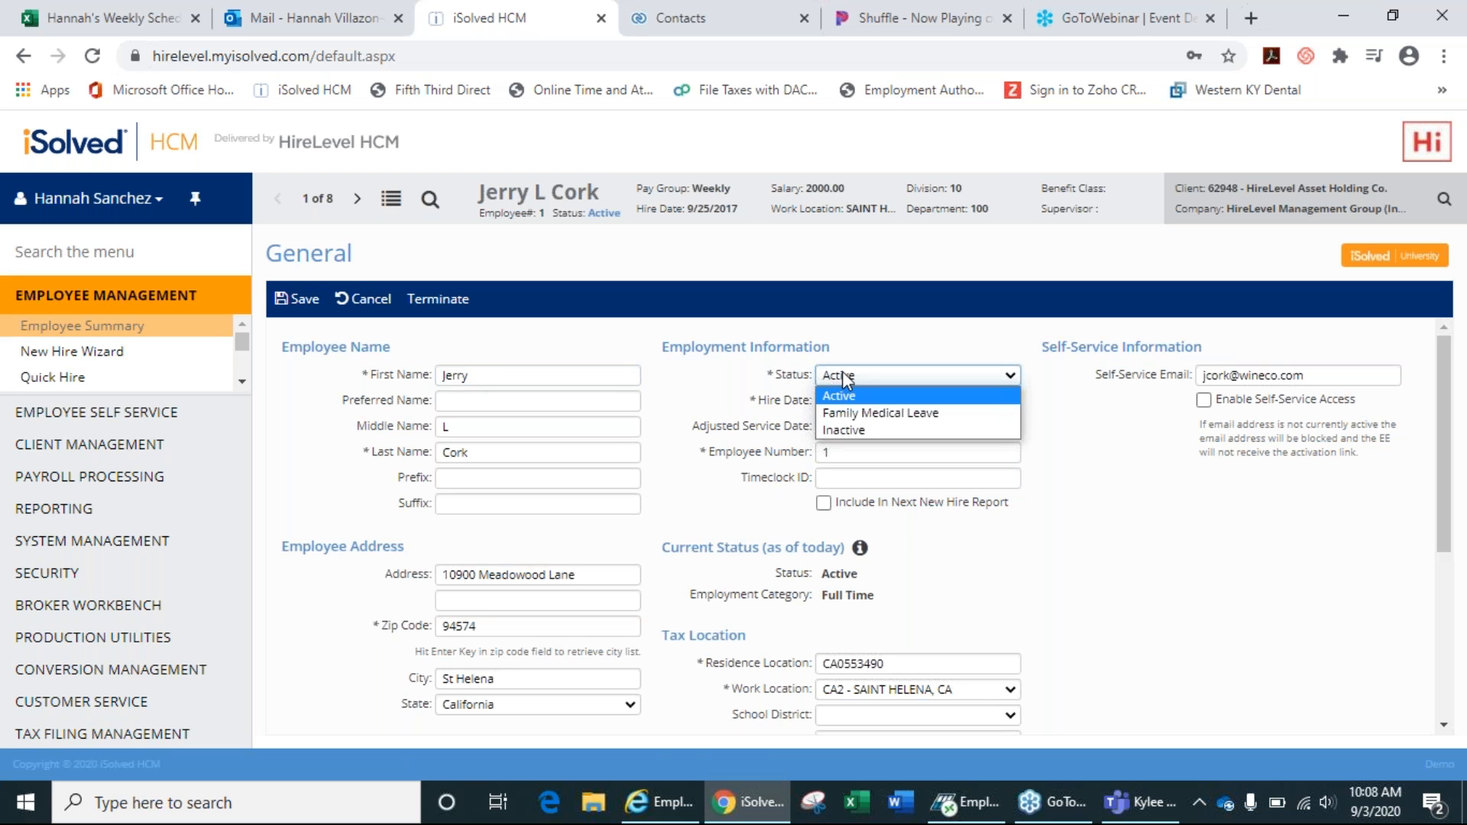
left_click(843, 376)
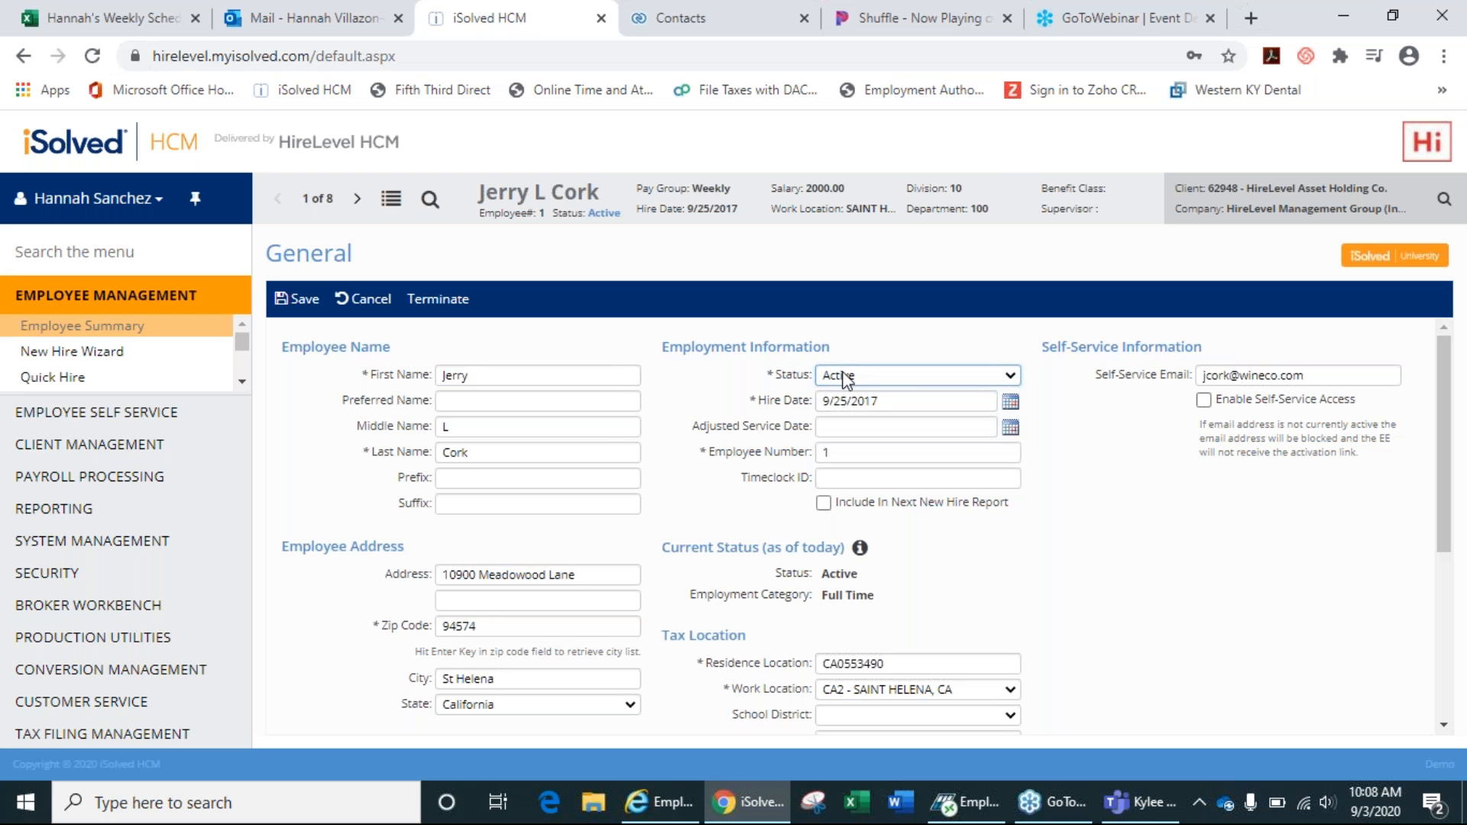
left_click(844, 376)
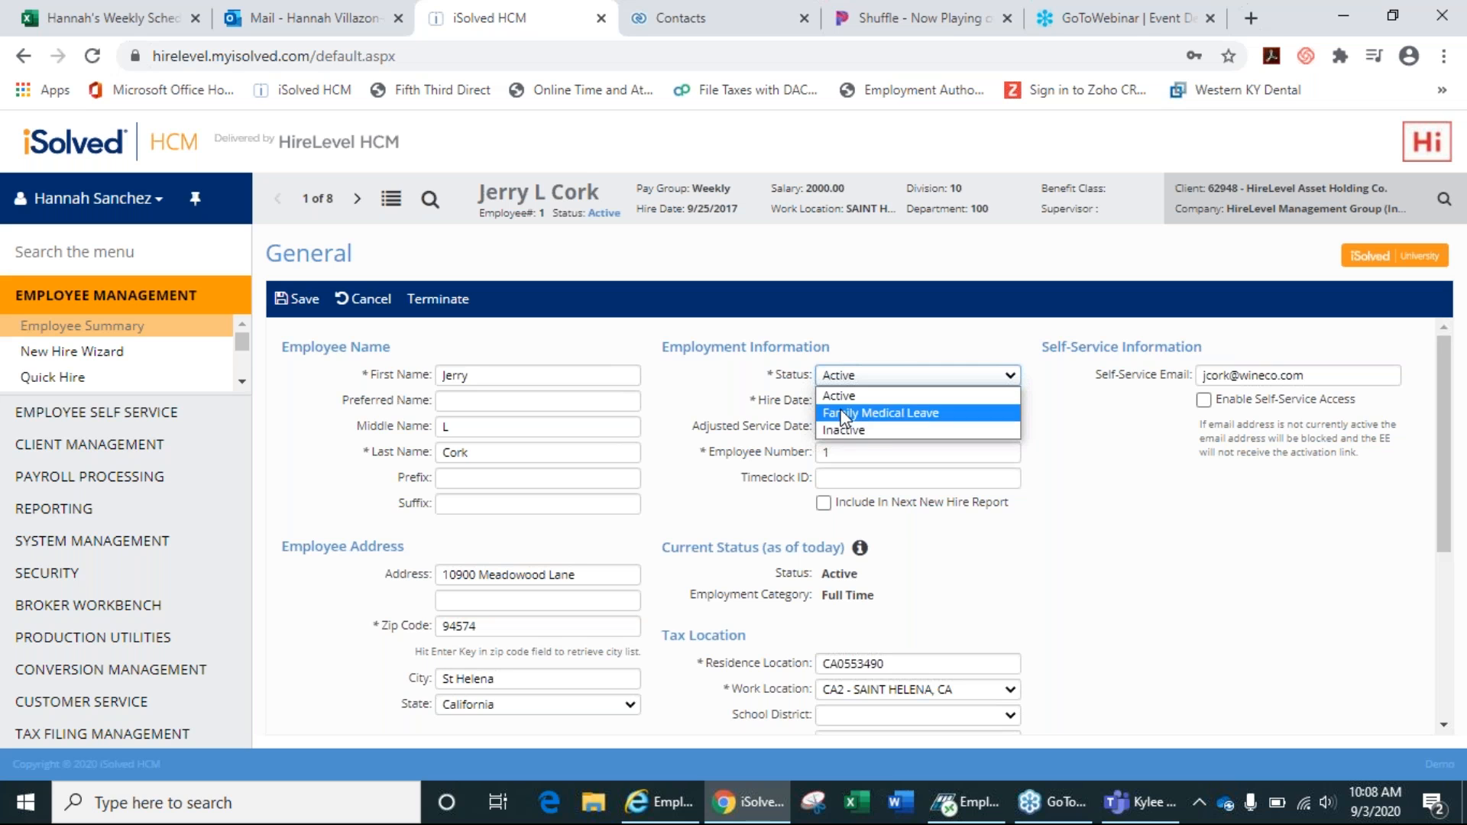
left_click(699, 389)
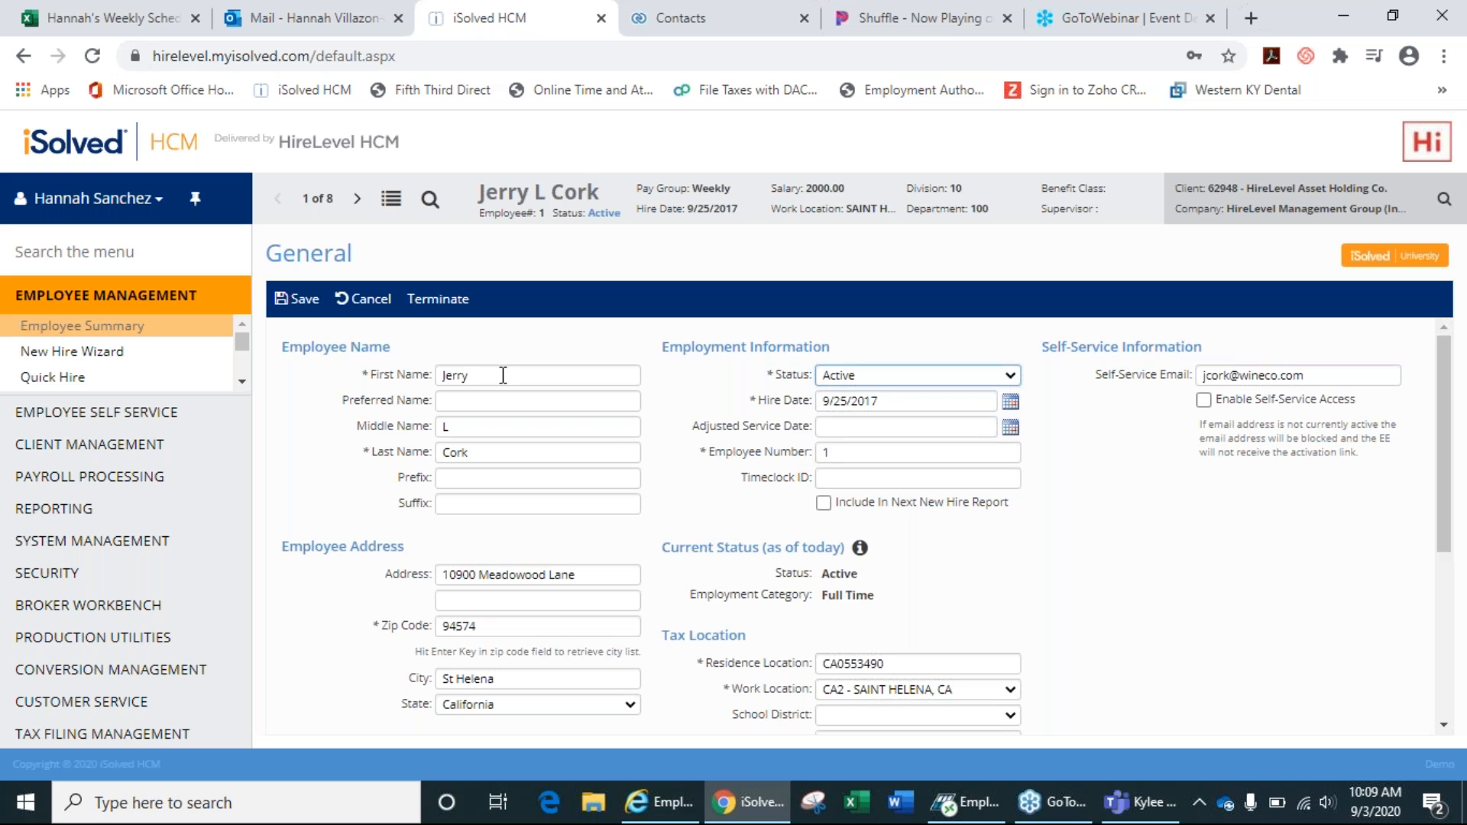
Terminate employee #1 with reason Other, inactivating all direct deposit accounts, and save.
left_click(442, 300)
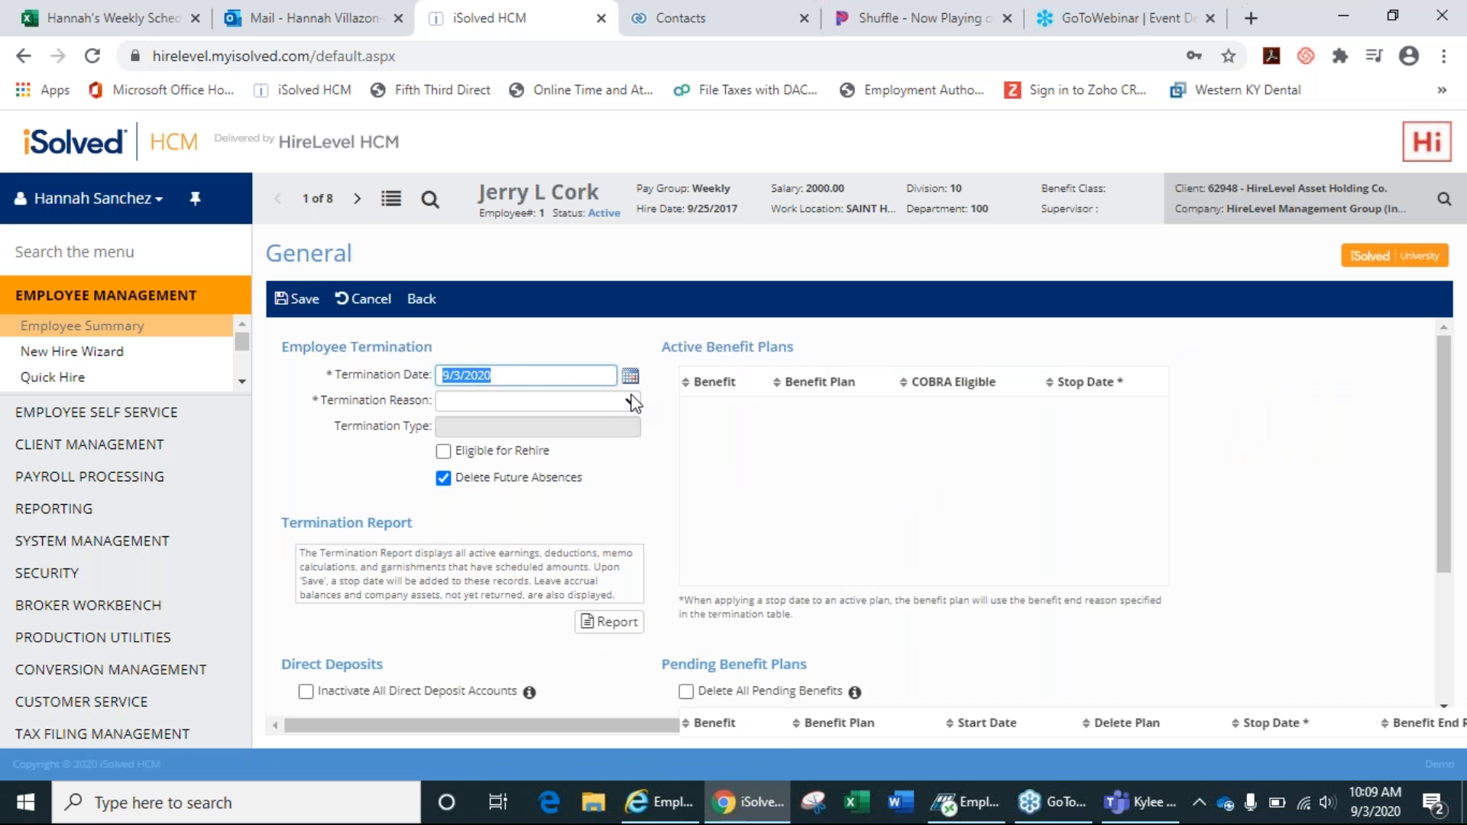
left_click(631, 402)
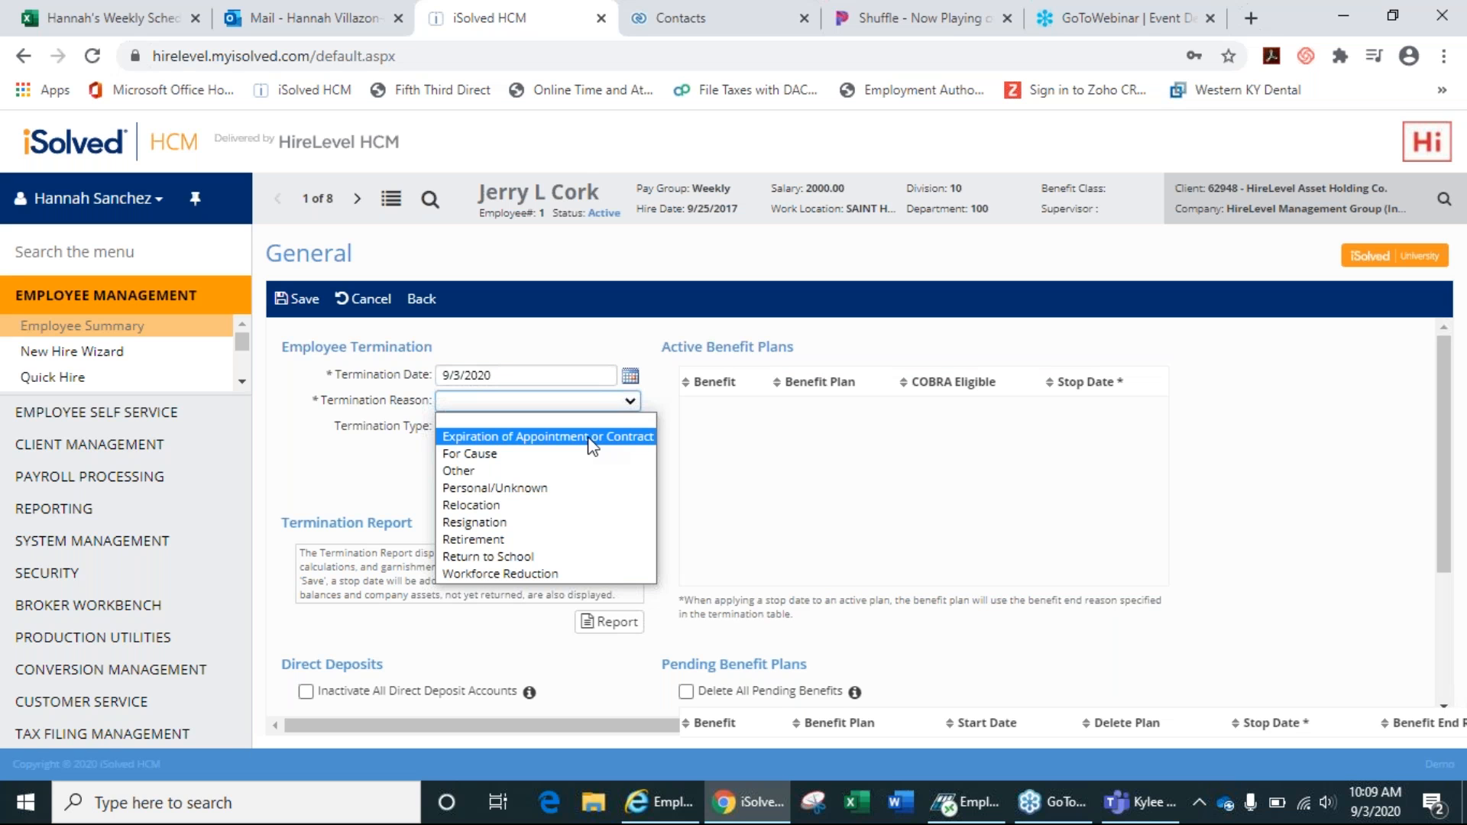
left_click(502, 470)
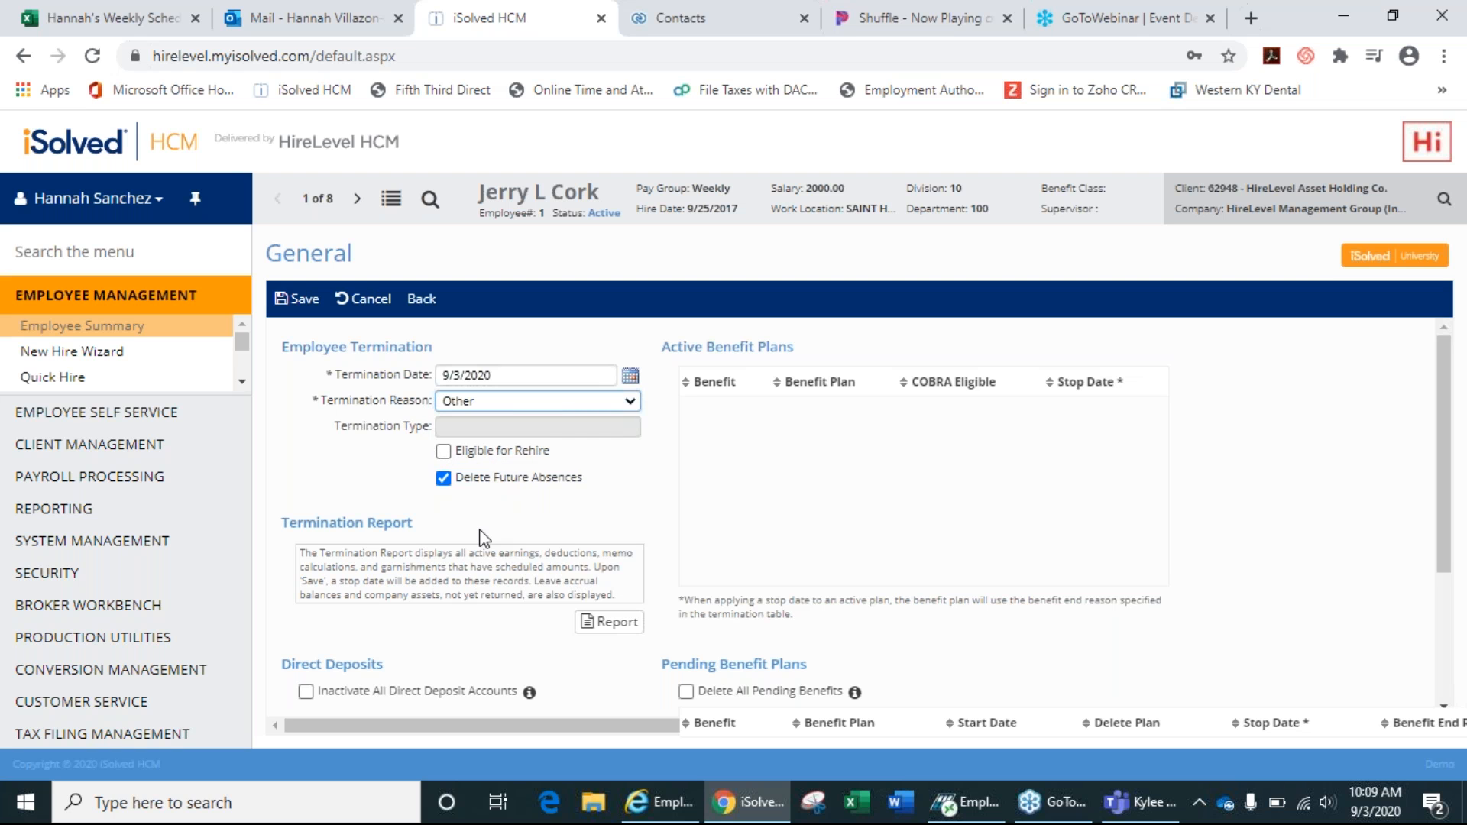
left_click(305, 692)
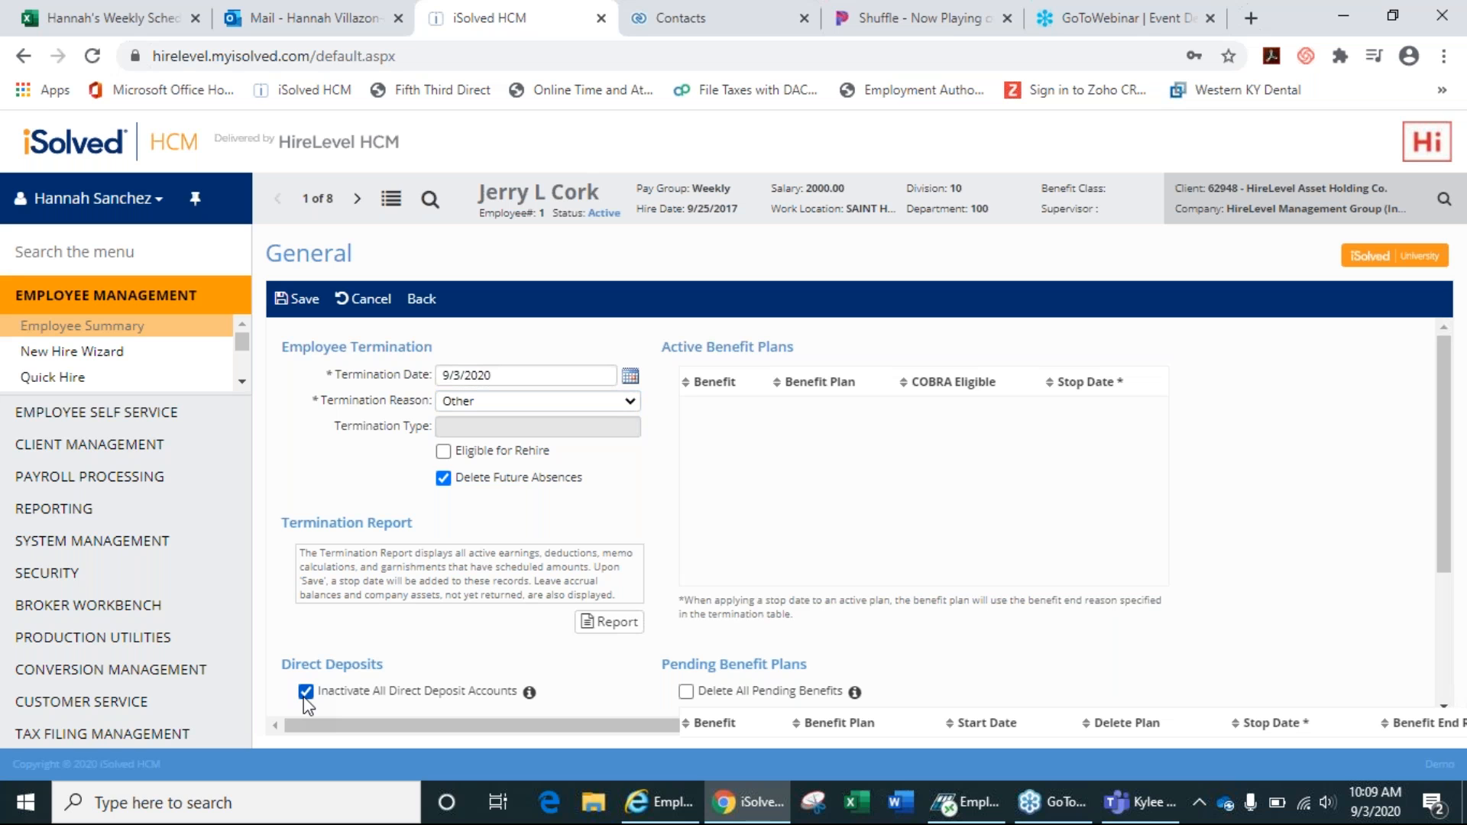
left_click(304, 303)
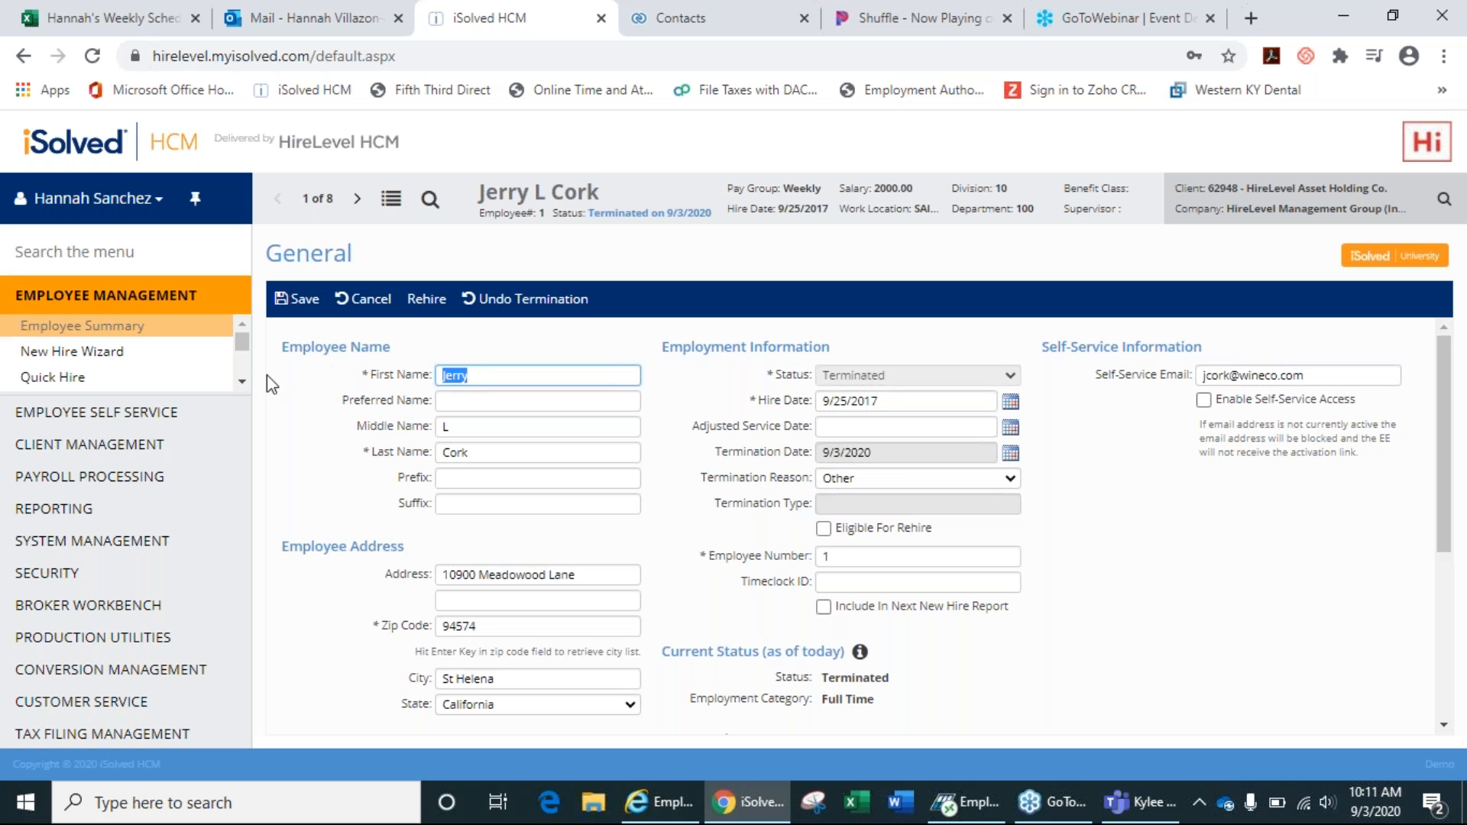
Return to Employee Summary and open the full Employee List, now showing 7 active records.
left_click(241, 386)
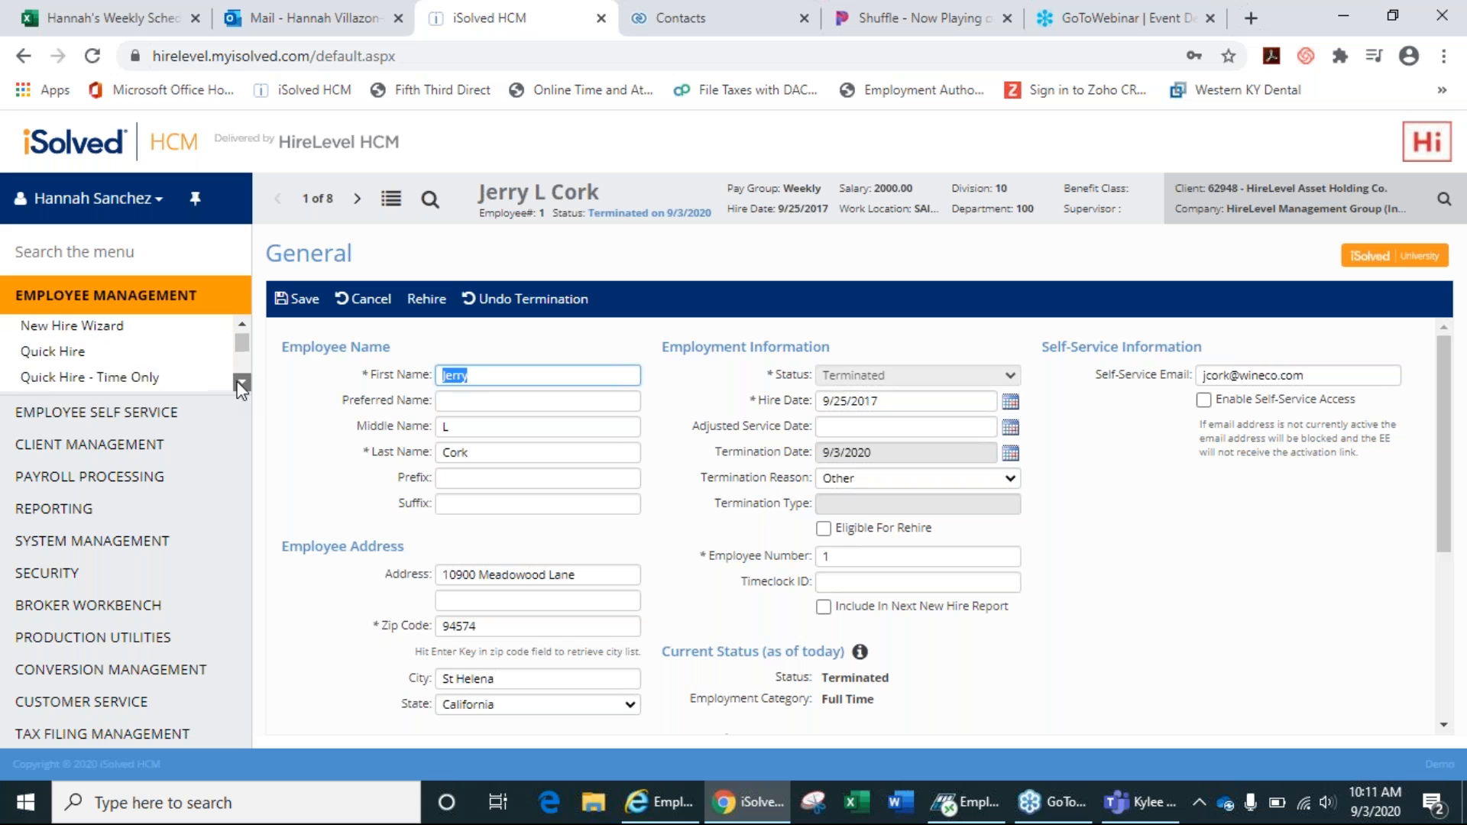
left_click(241, 386)
left_click_drag(245, 350, 245, 340)
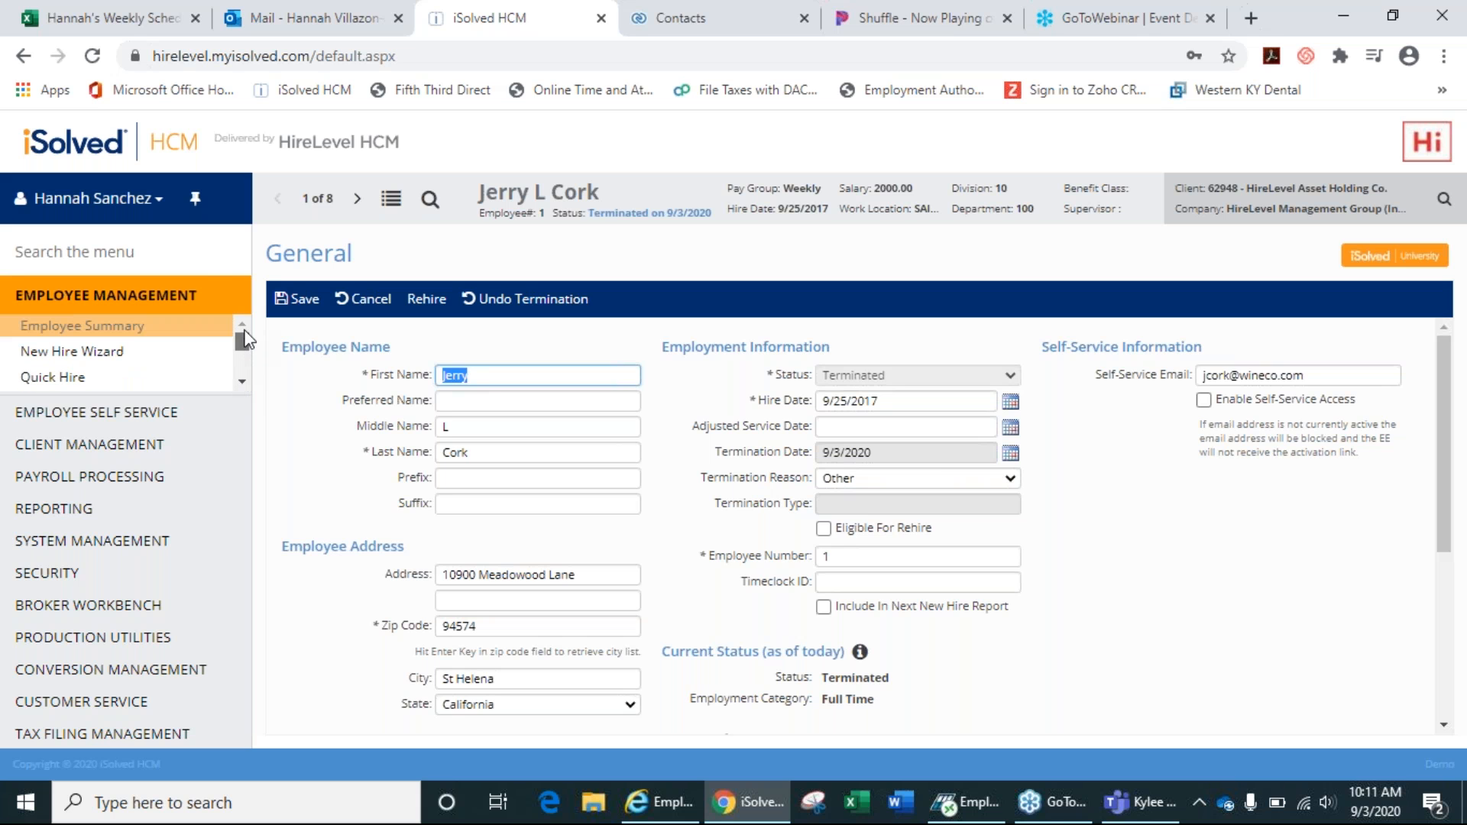
left_click(120, 328)
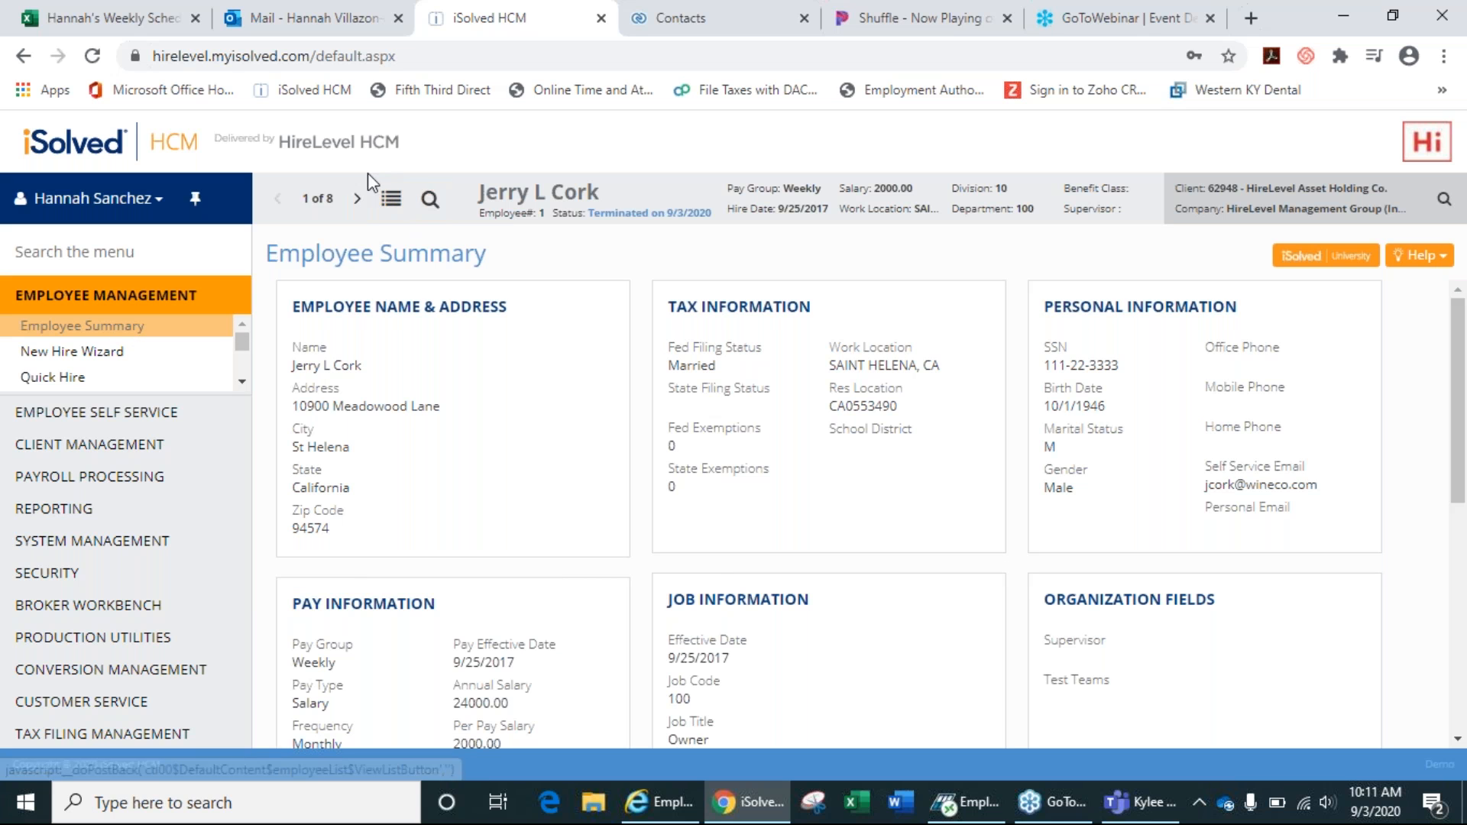
left_click(395, 205)
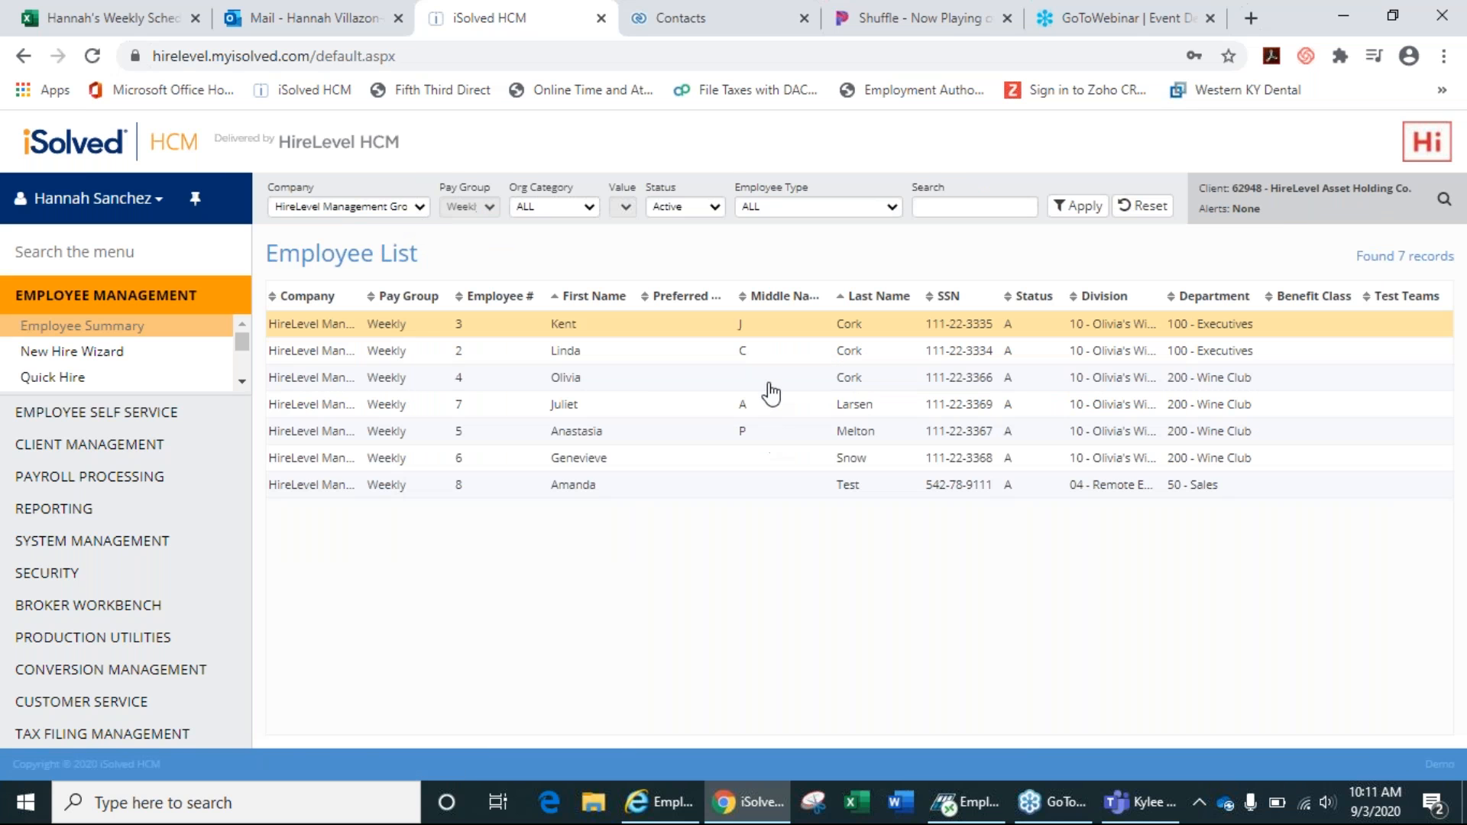
Open employee #7's summary from the list, then its General record form.
left_click(670, 412)
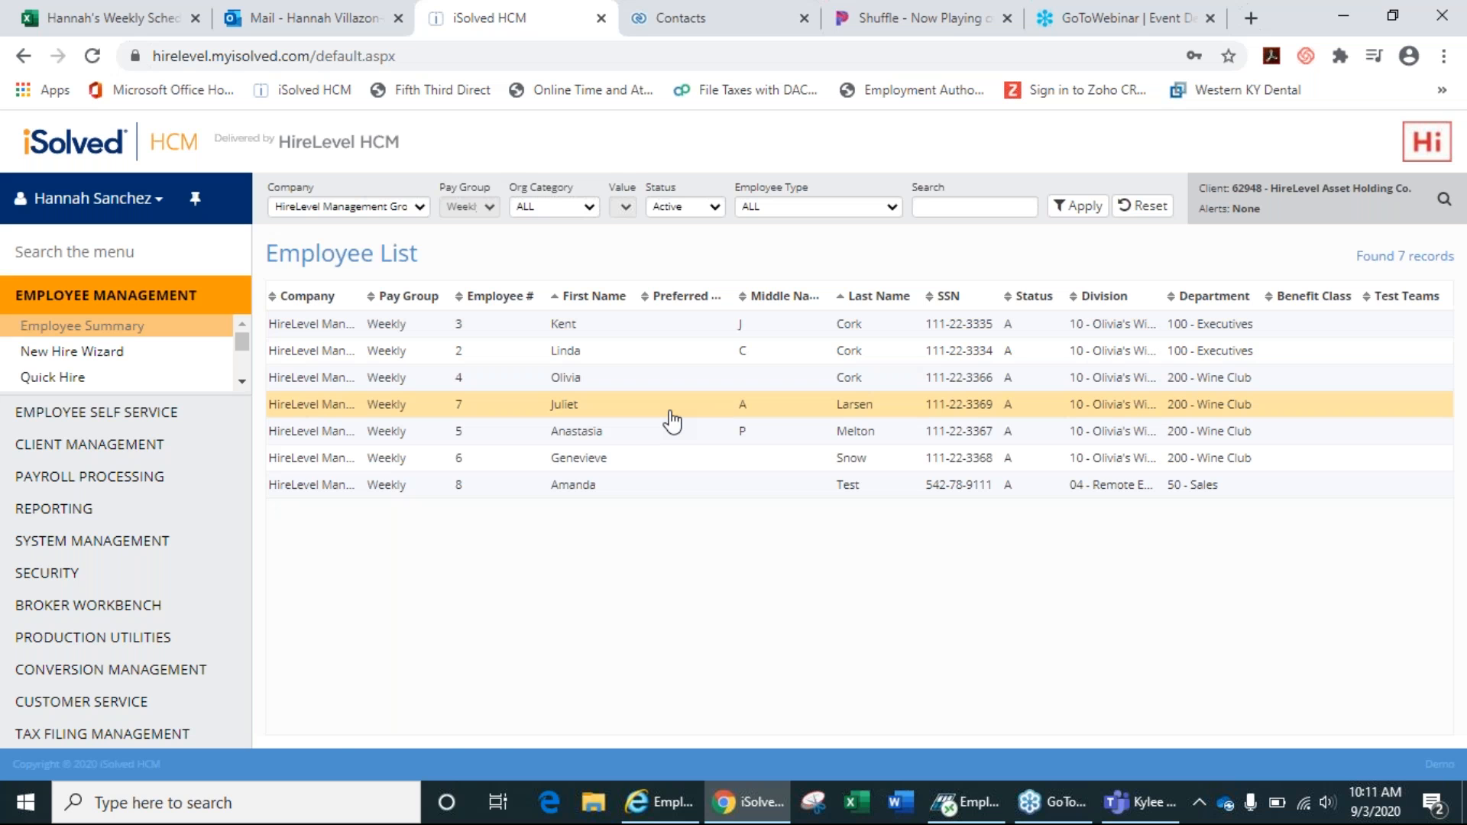
double_click(670, 413)
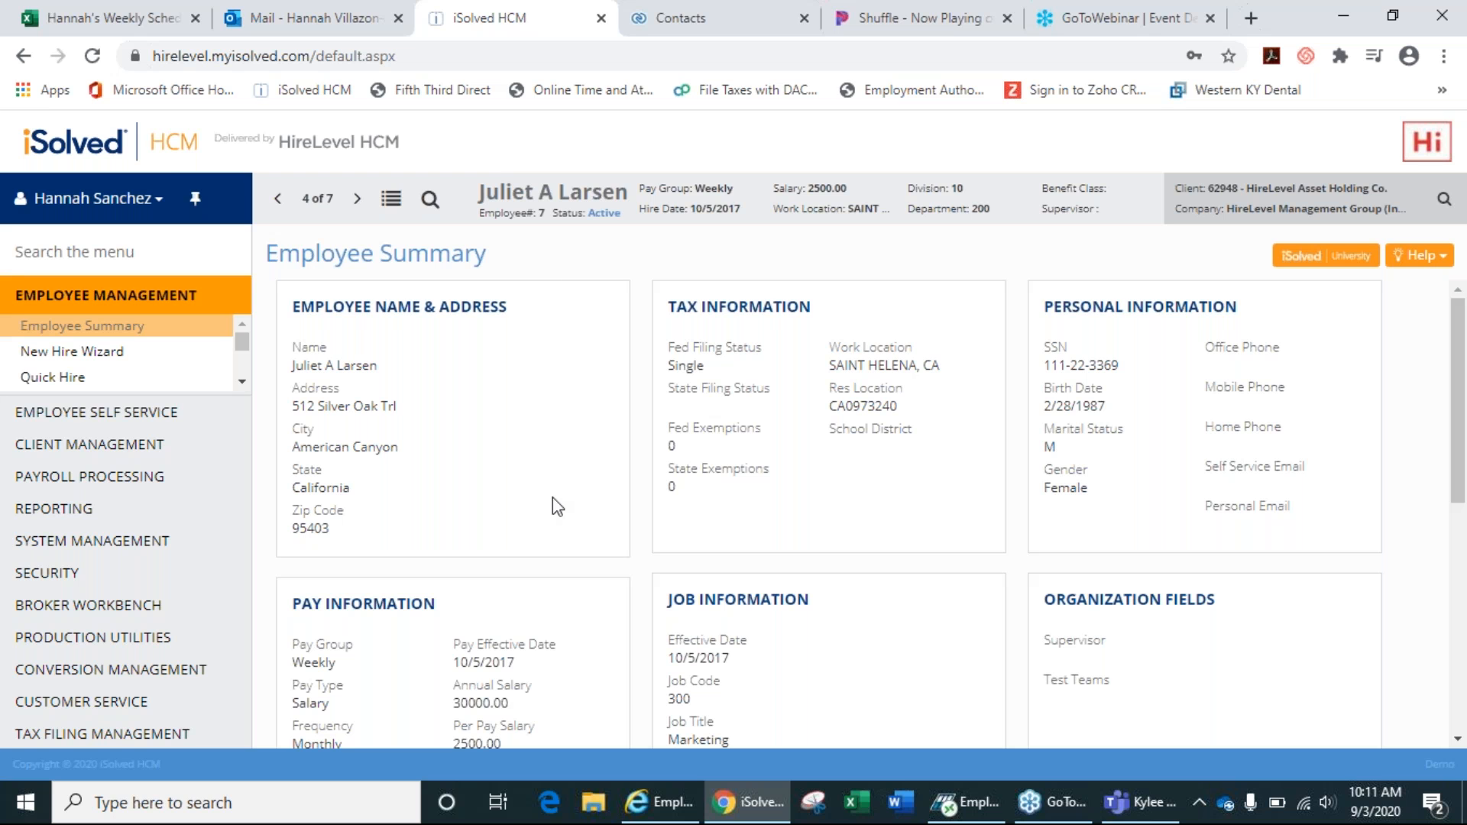
left_click(330, 395)
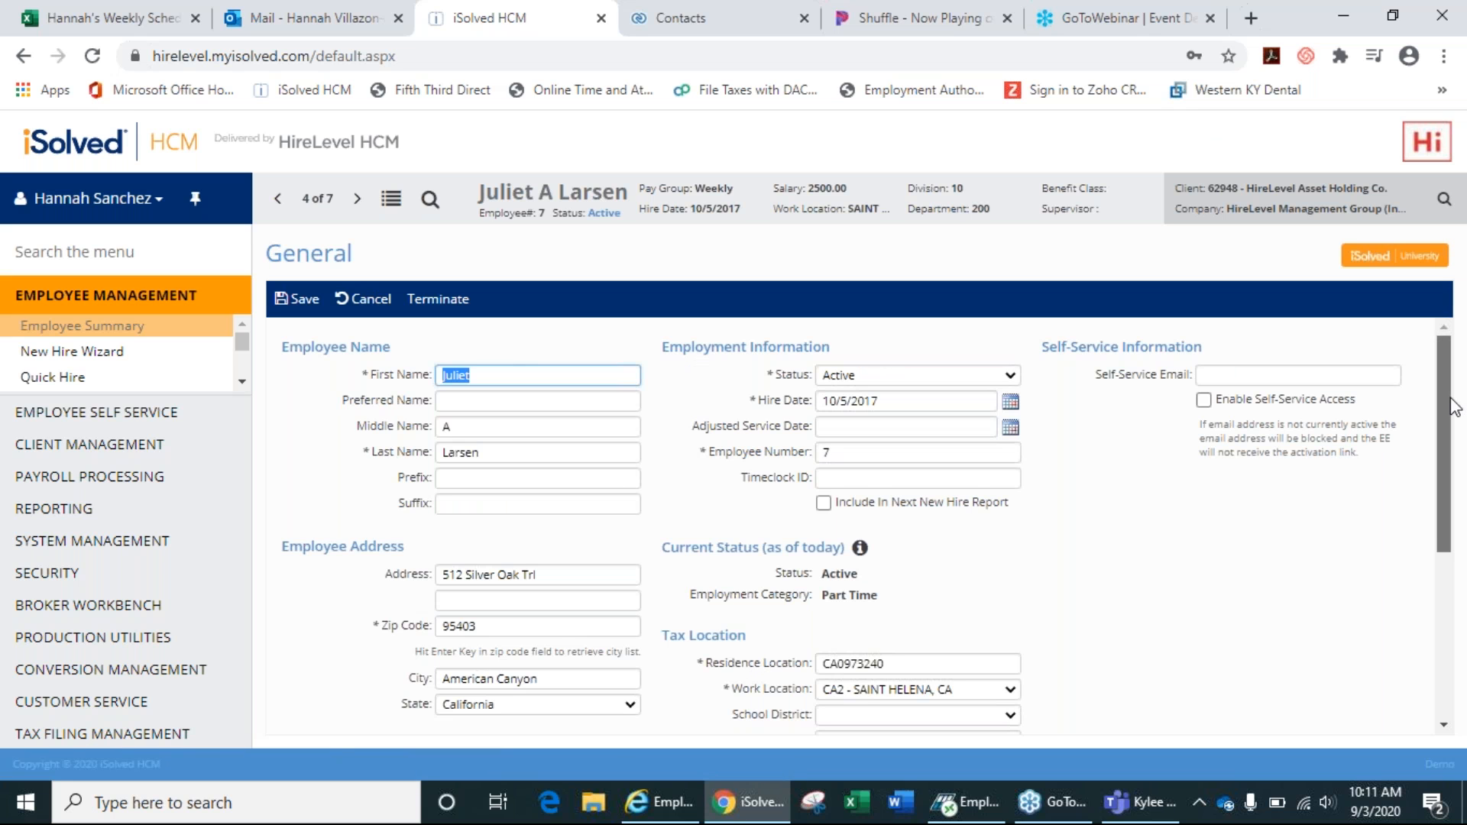
left_click_drag(1454, 407, 1463, 329)
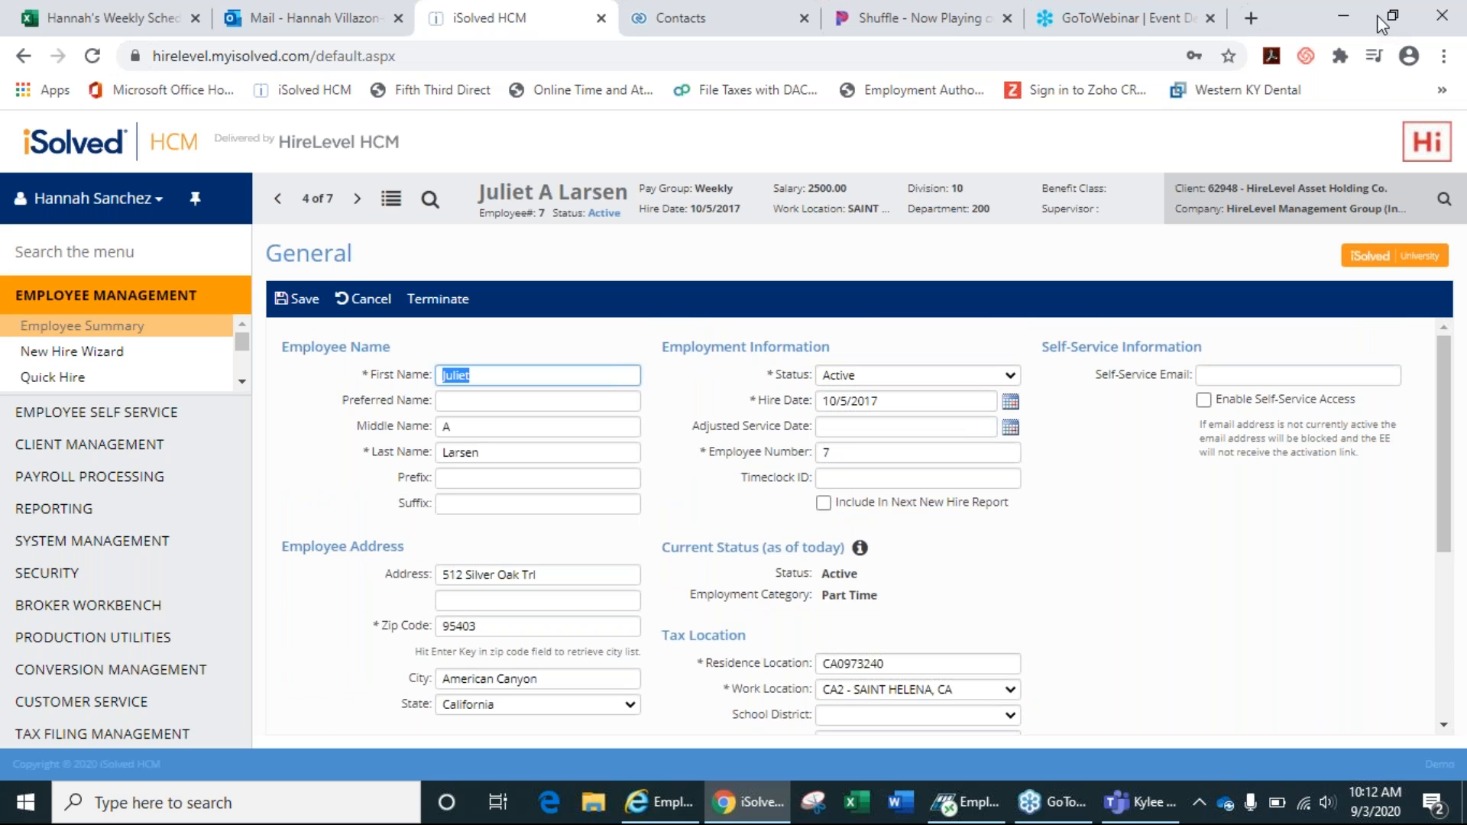
left_click(1183, 39)
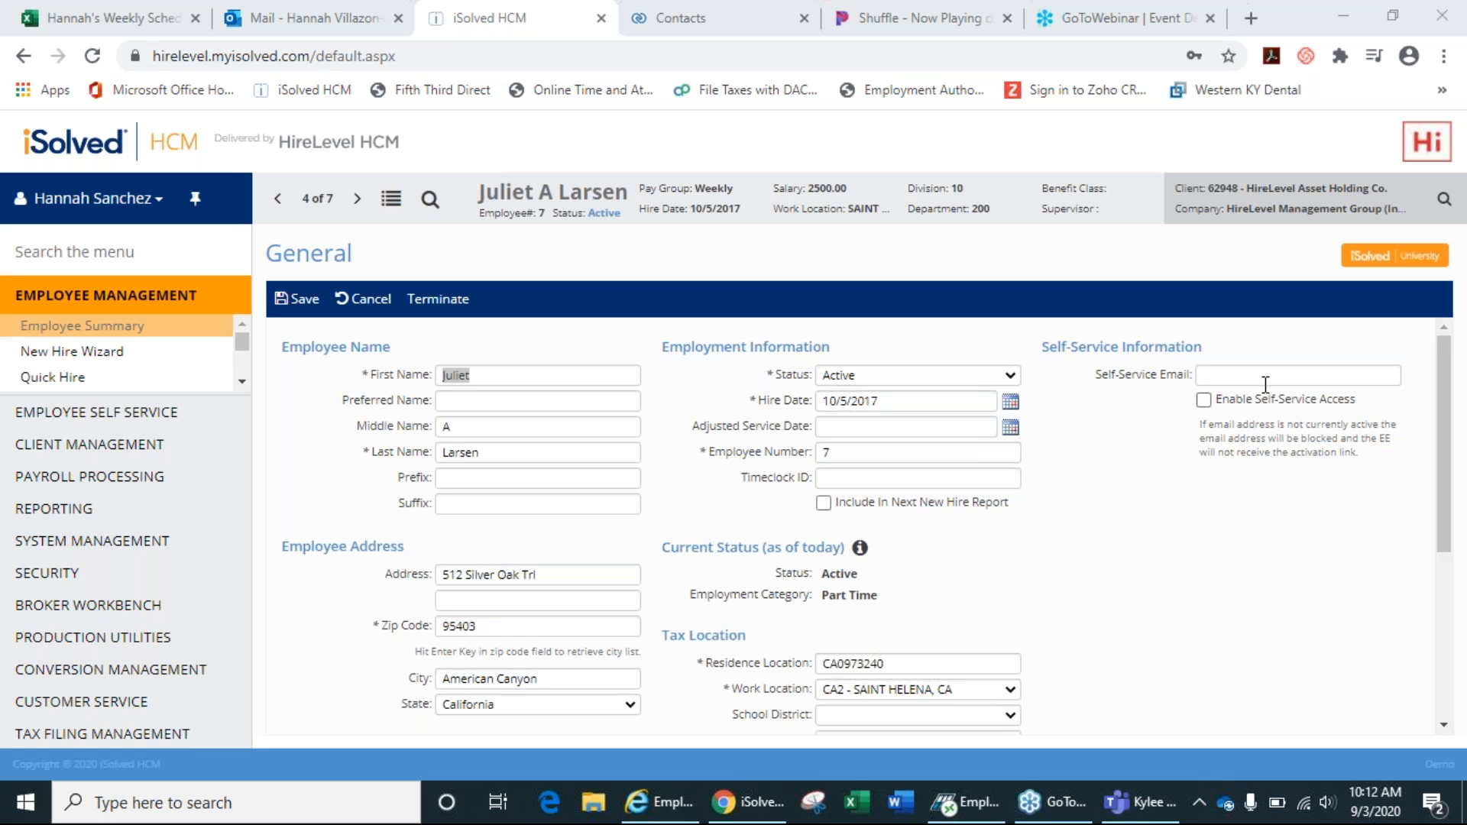
left_click(1204, 402)
left_click(244, 387)
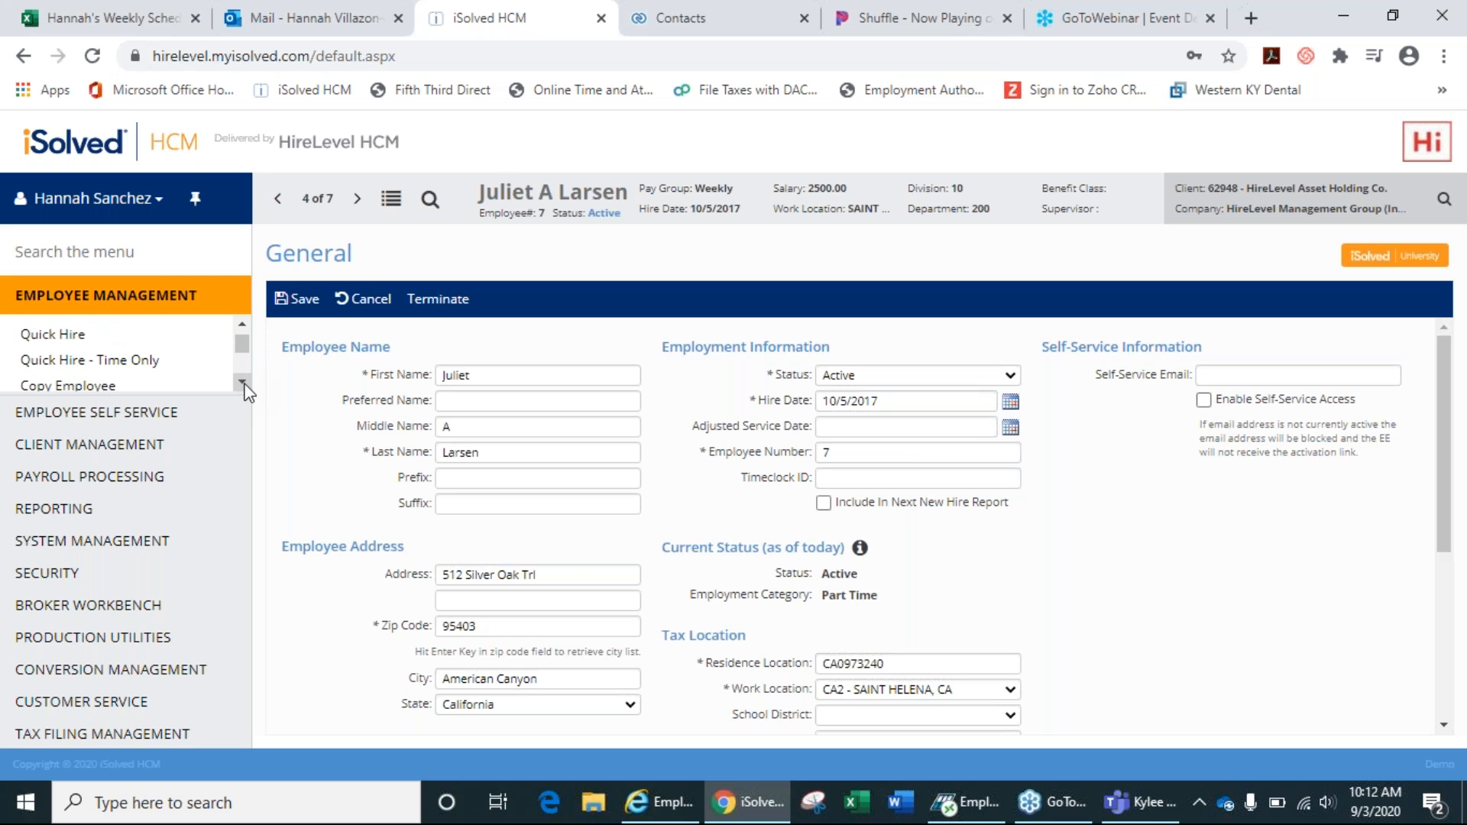
left_click(243, 382)
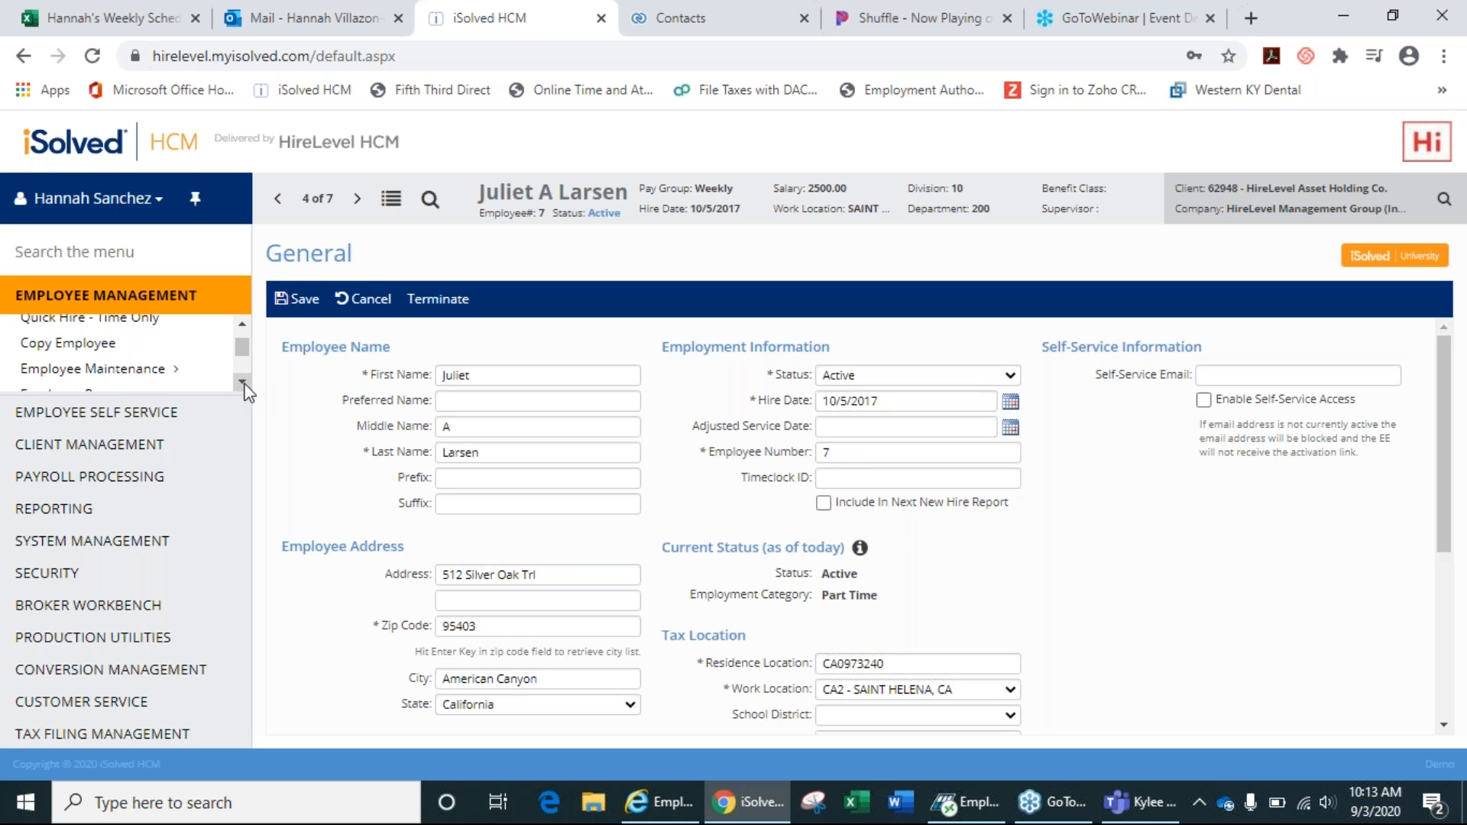
left_click(243, 382)
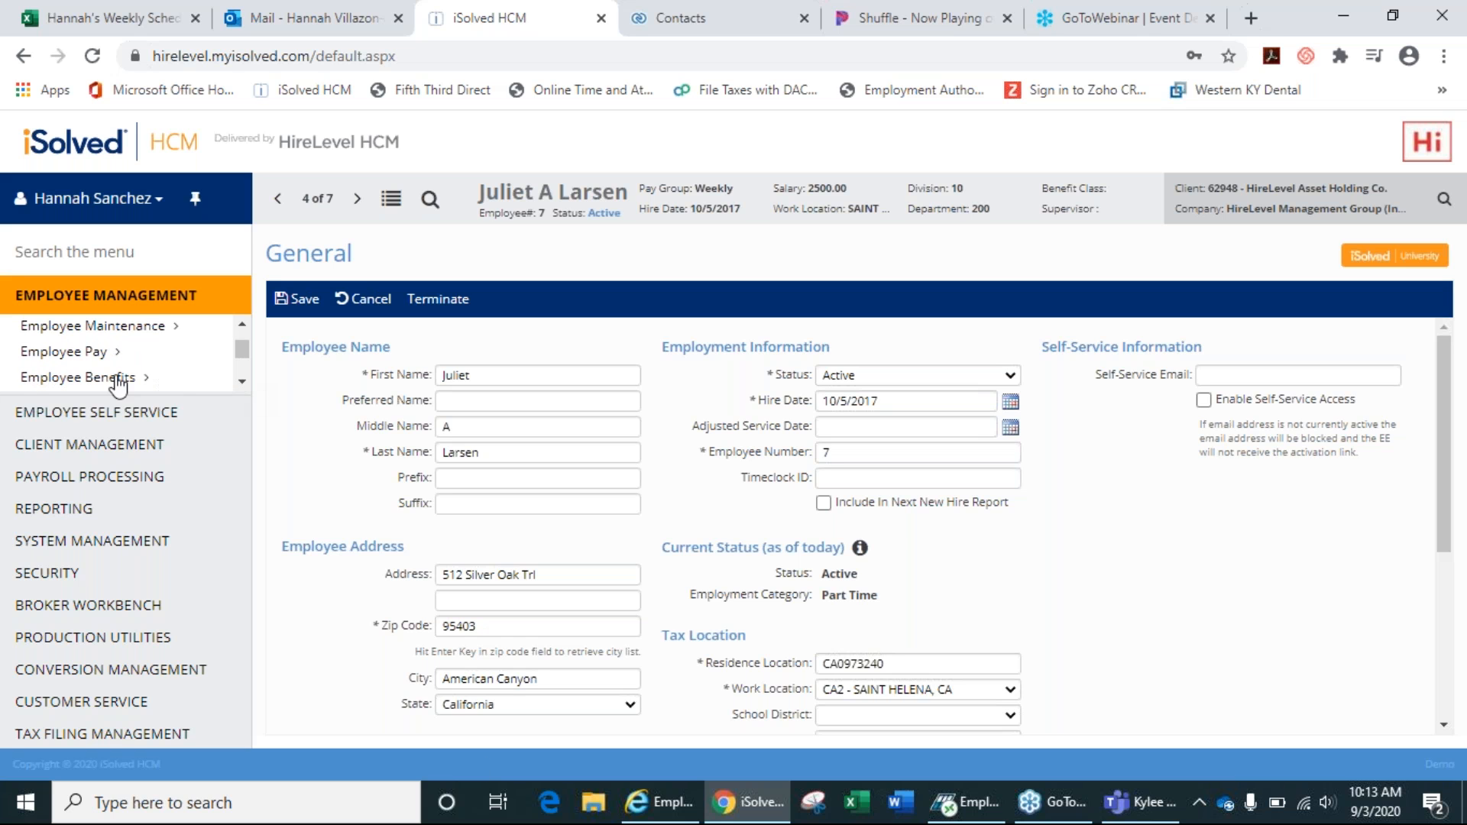
left_click(79, 354)
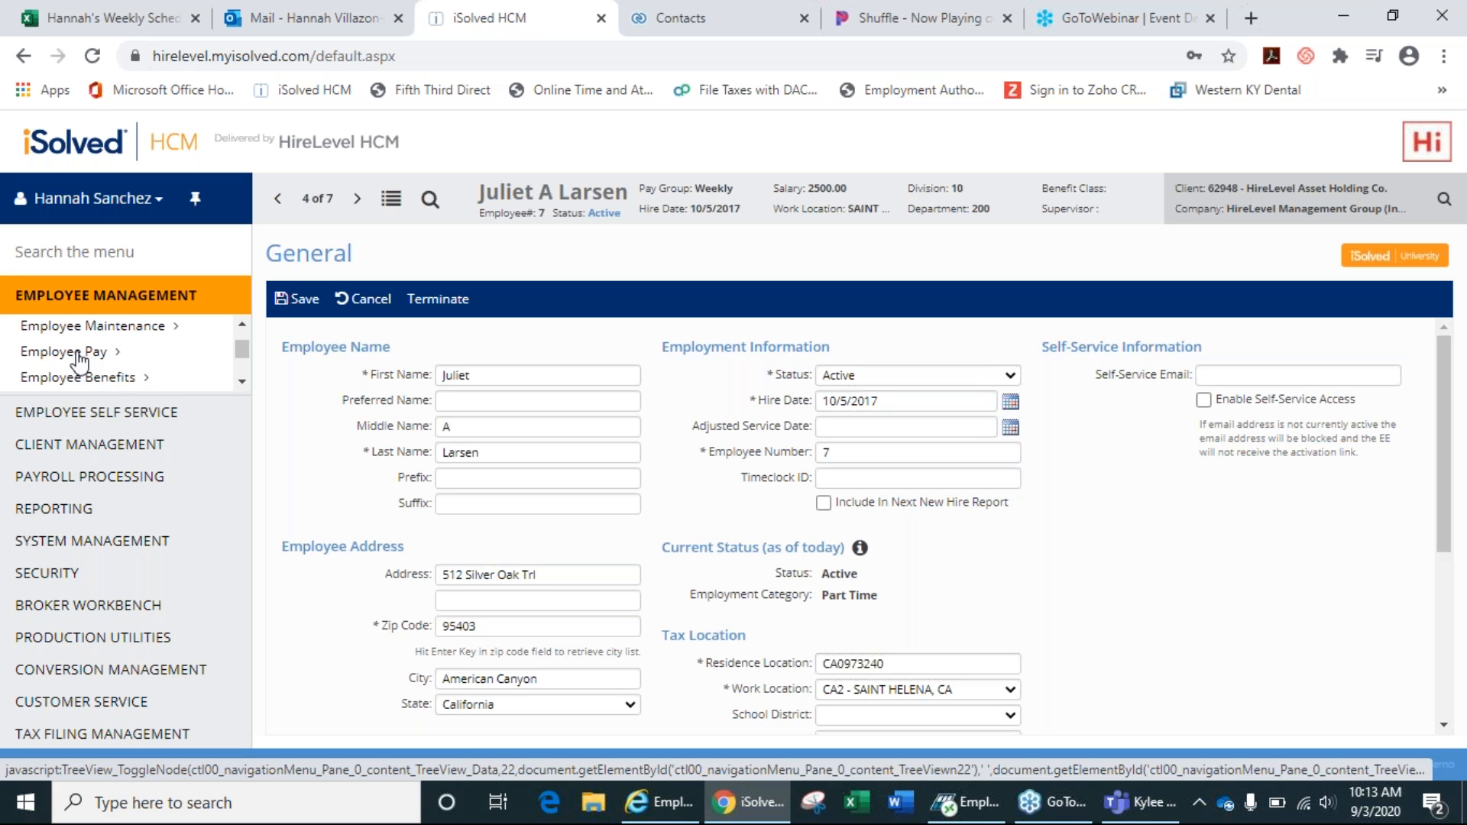
left_click(241, 385)
left_click(240, 385)
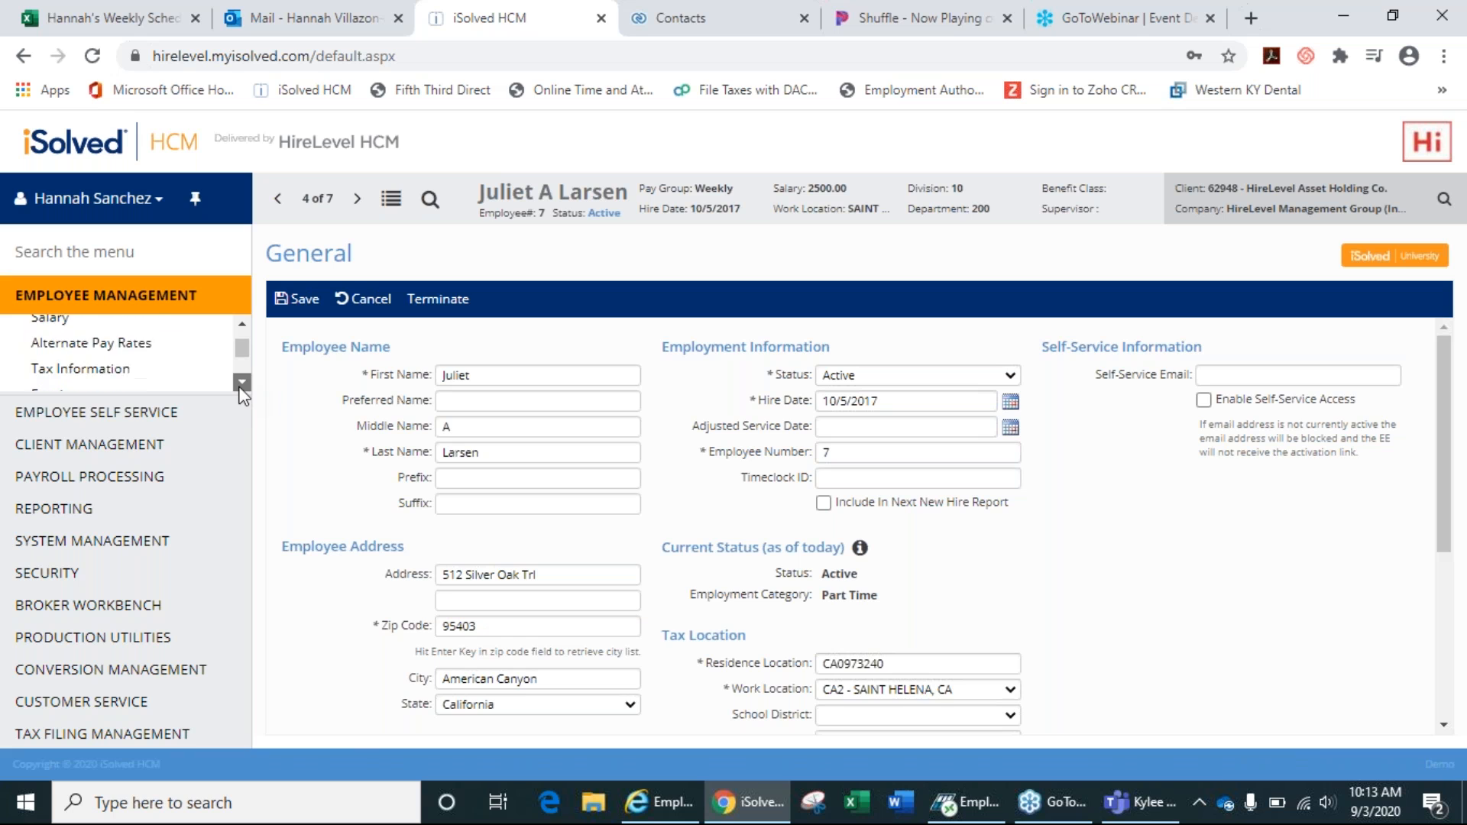
left_click(243, 326)
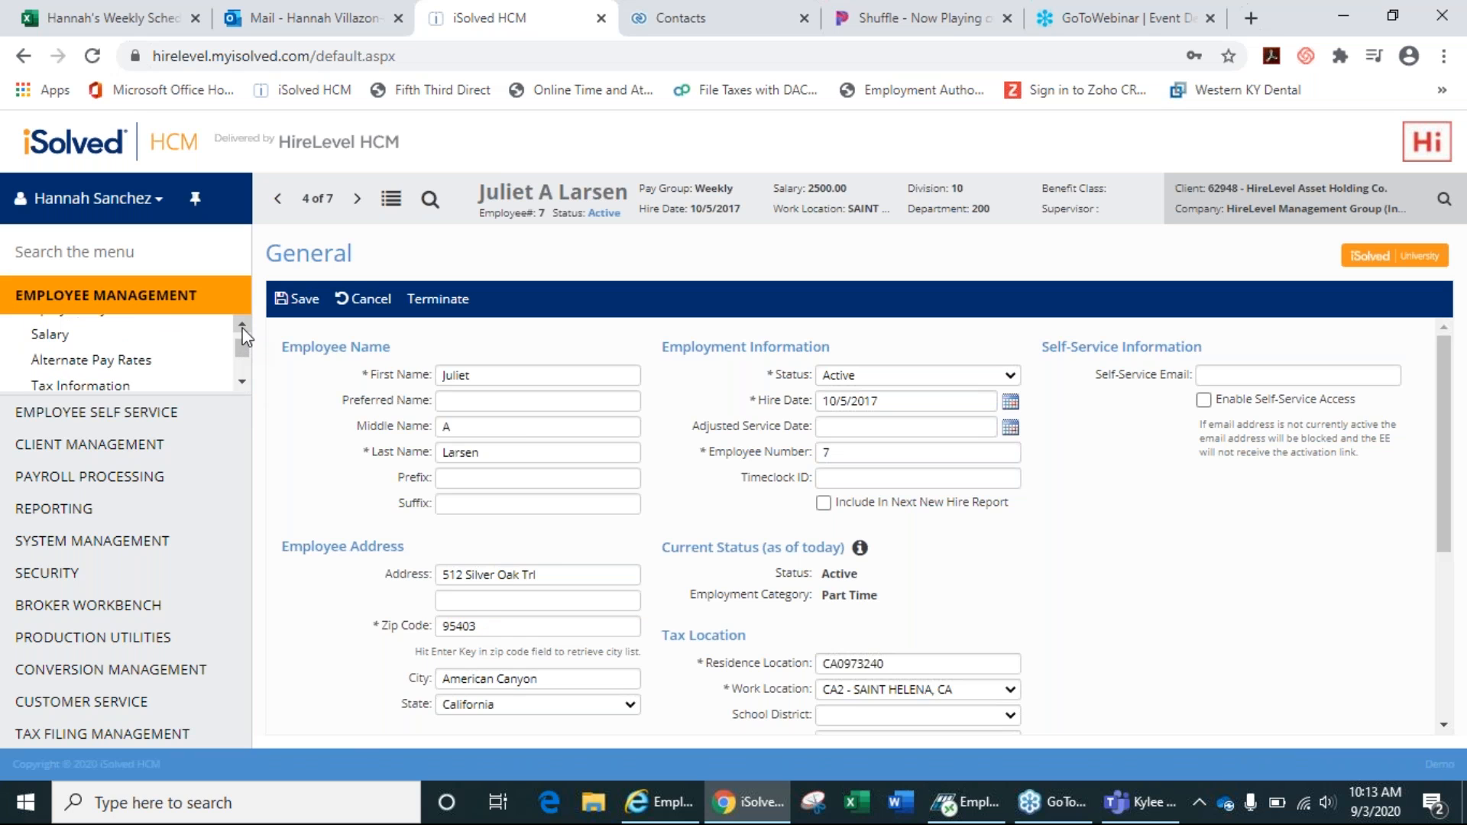
left_click(245, 387)
left_click(244, 386)
left_click(245, 390)
left_click(246, 389)
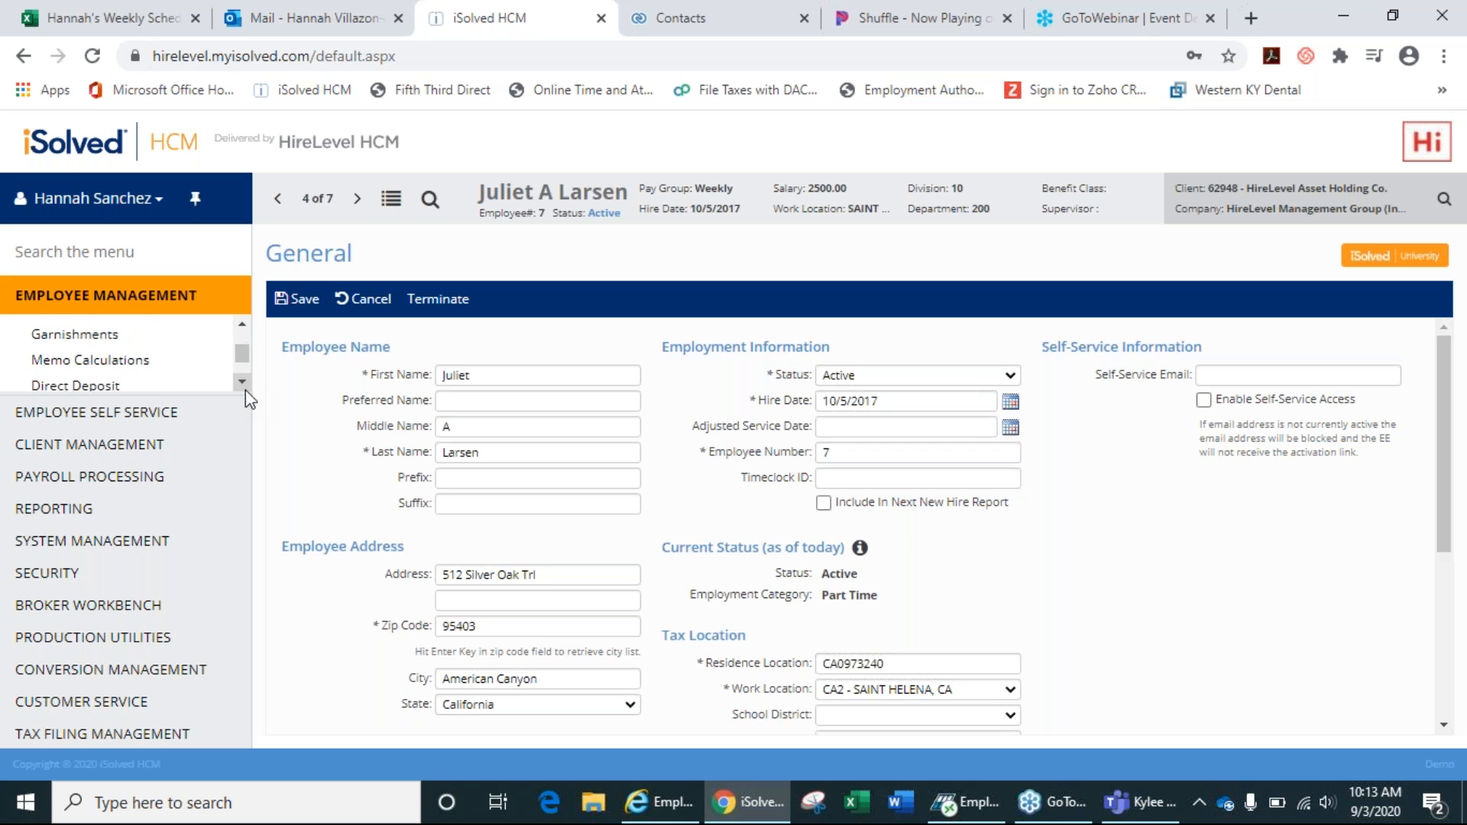
left_click(245, 390)
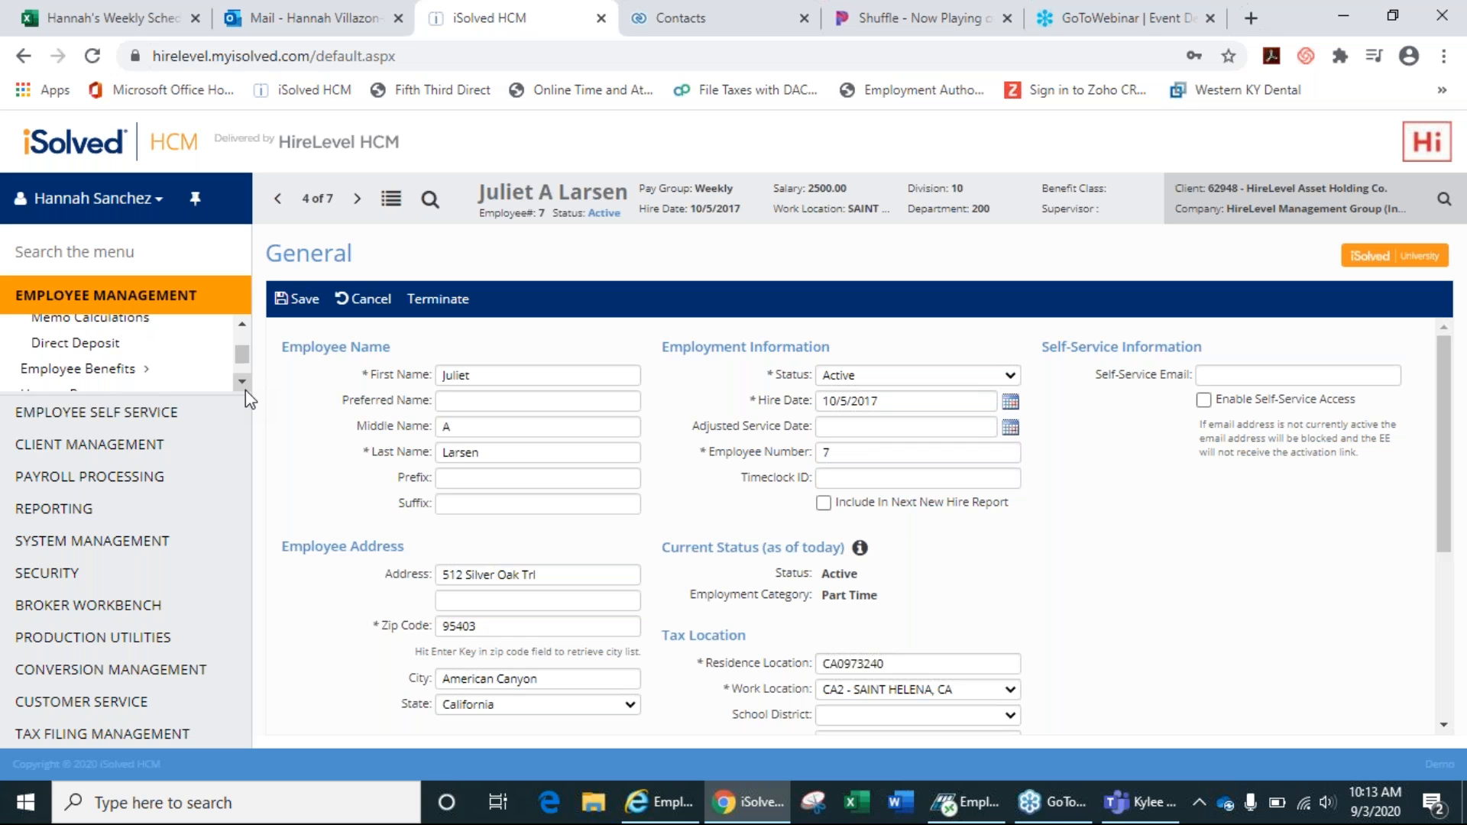
left_click(244, 325)
left_click(245, 324)
left_click(245, 324)
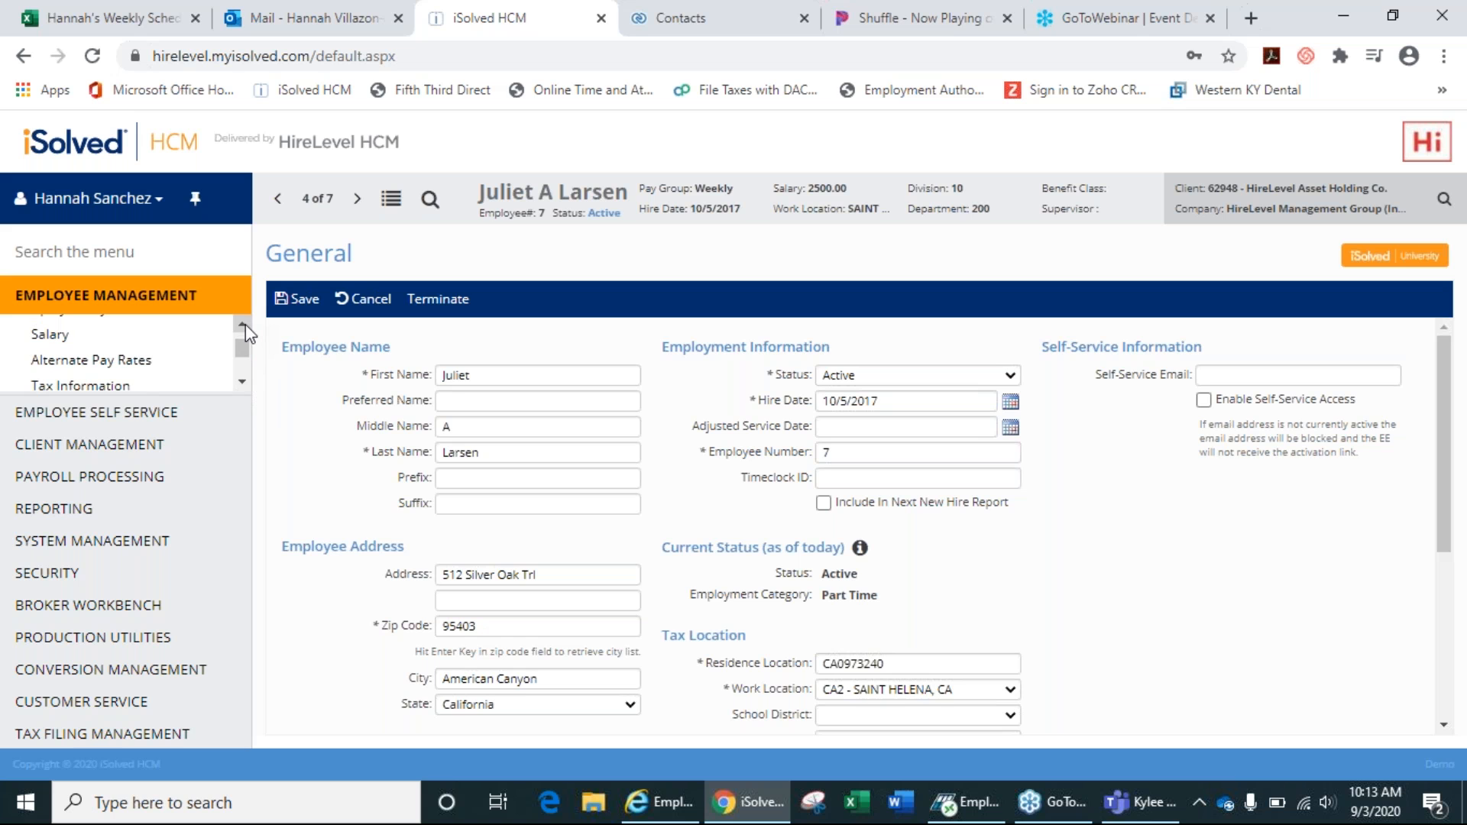
Start a new salary change record for employee #7, keeping Pay Type as Salary.
left_click(57, 335)
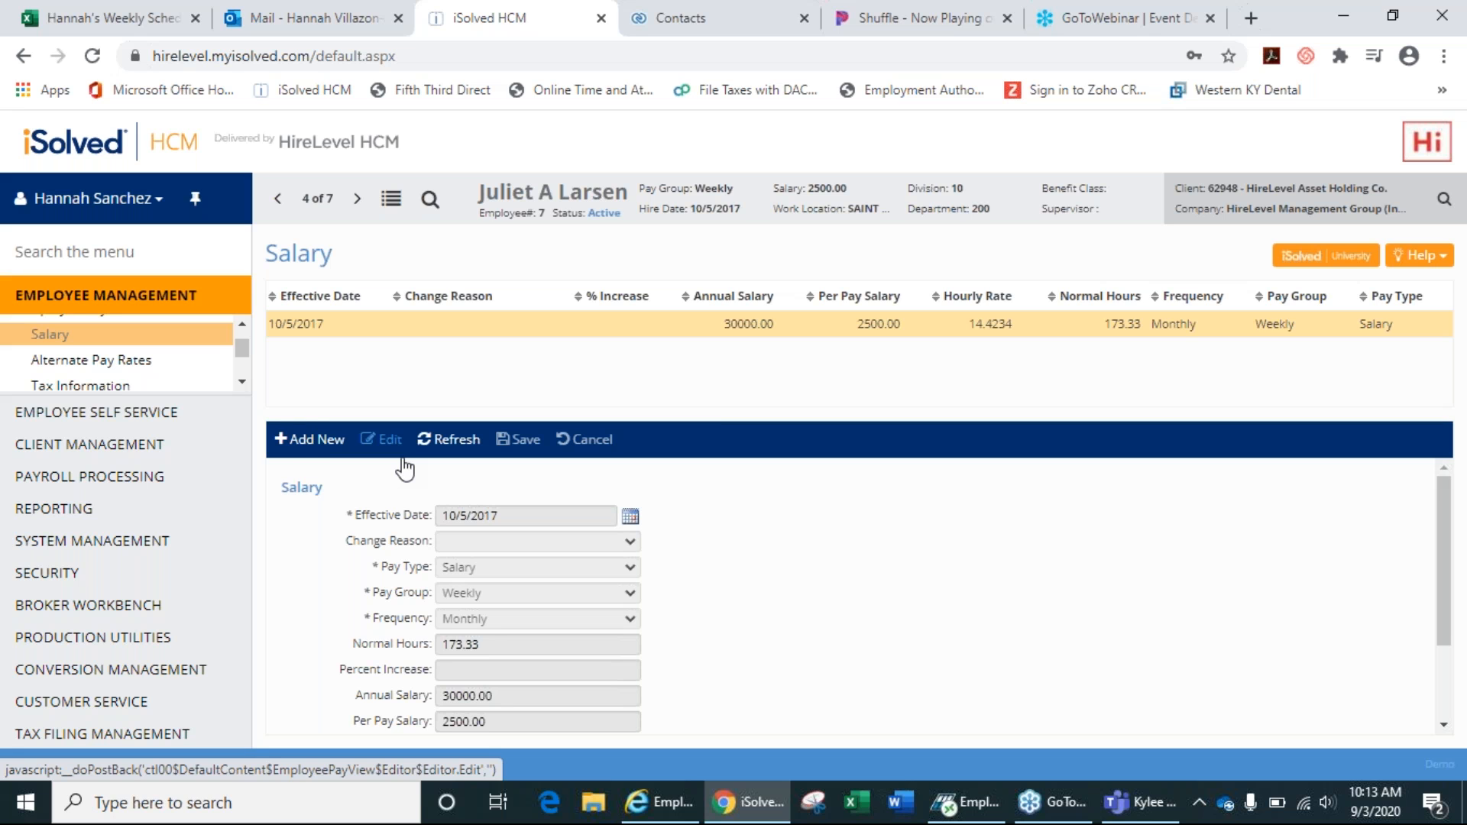
left_click(289, 441)
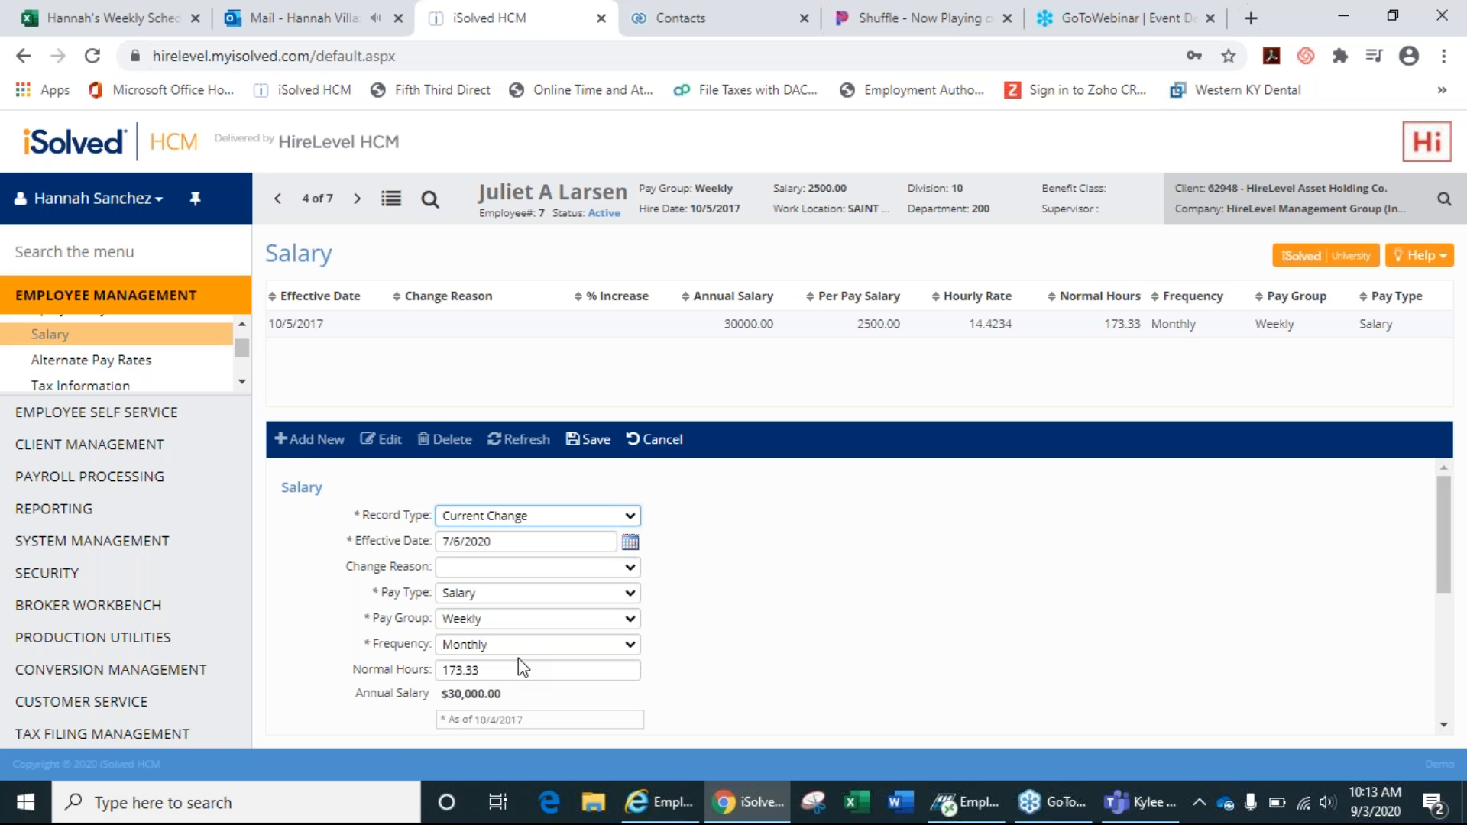
left_click(620, 570)
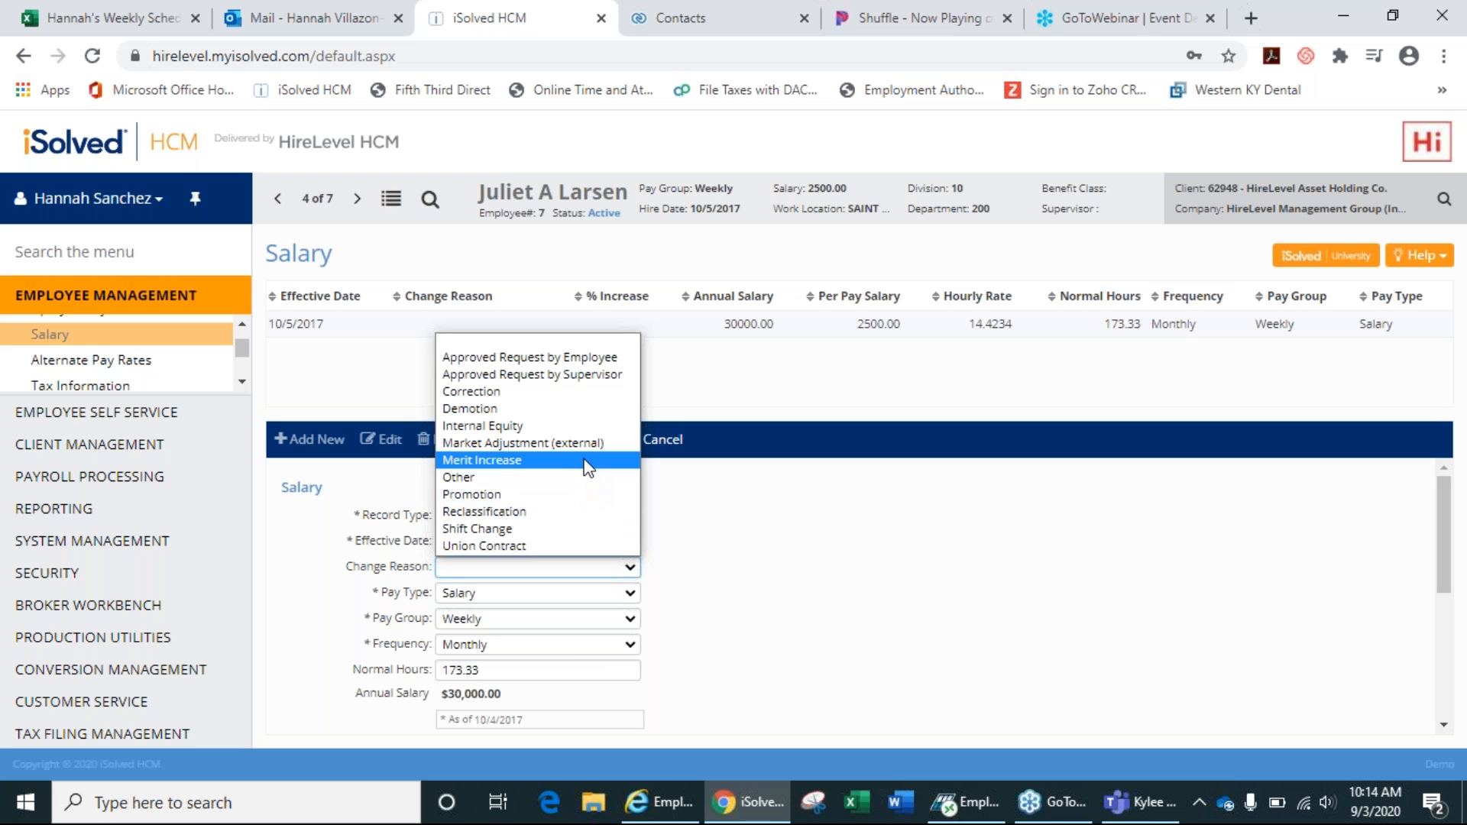
left_click(733, 561)
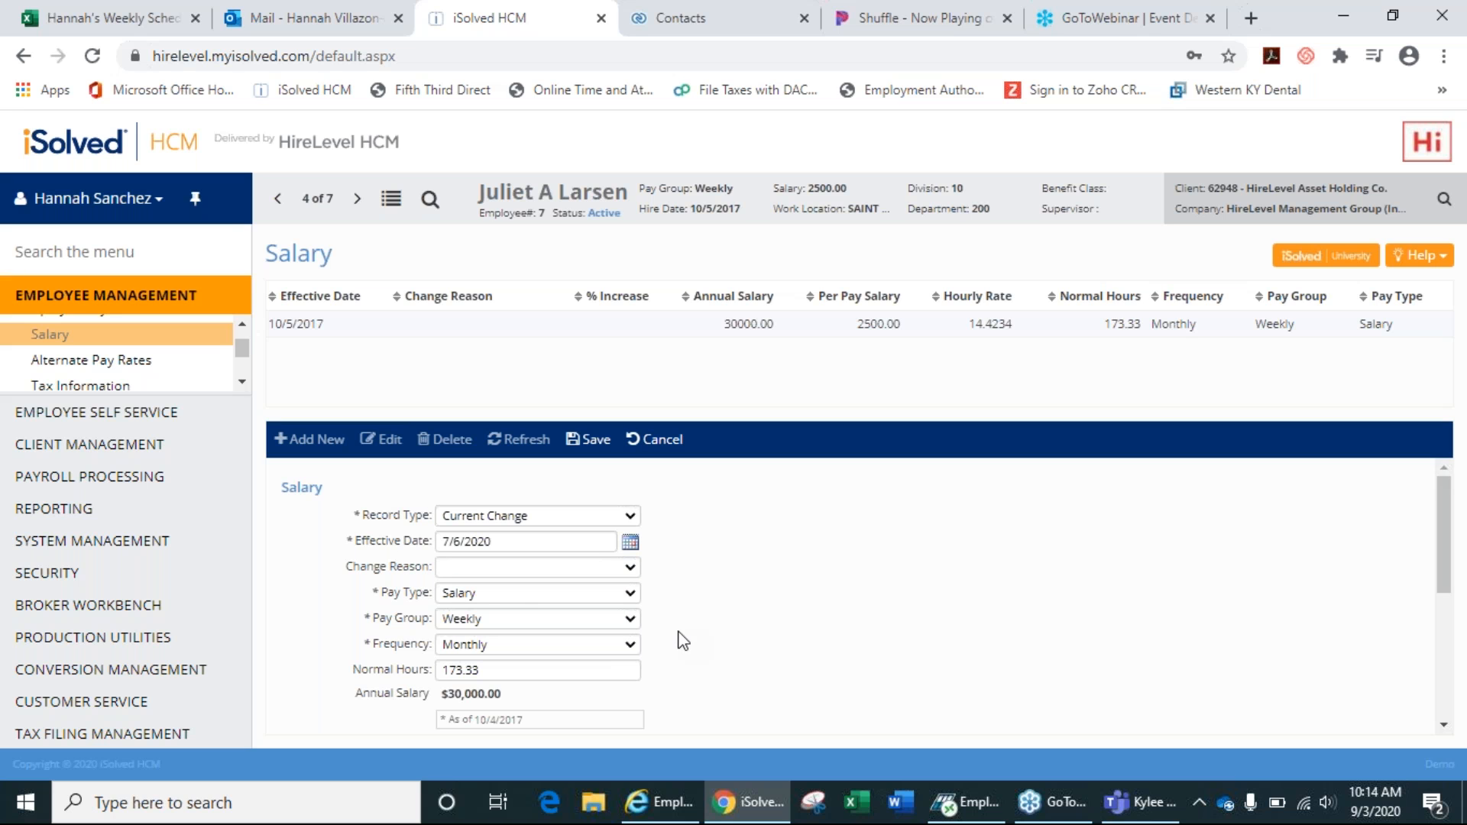
left_click_drag(1449, 581, 1447, 608)
left_click(619, 529)
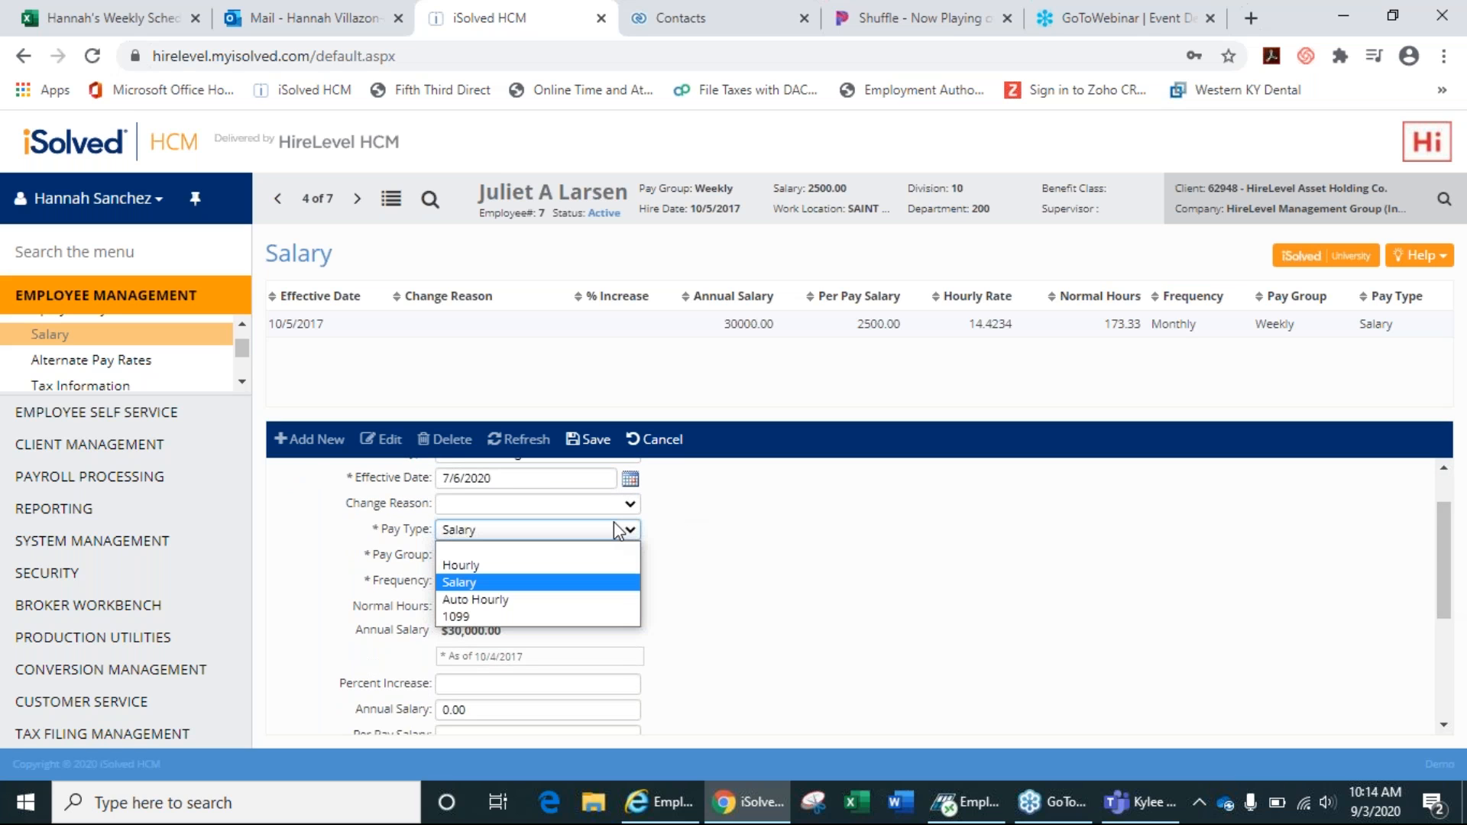
left_click(619, 530)
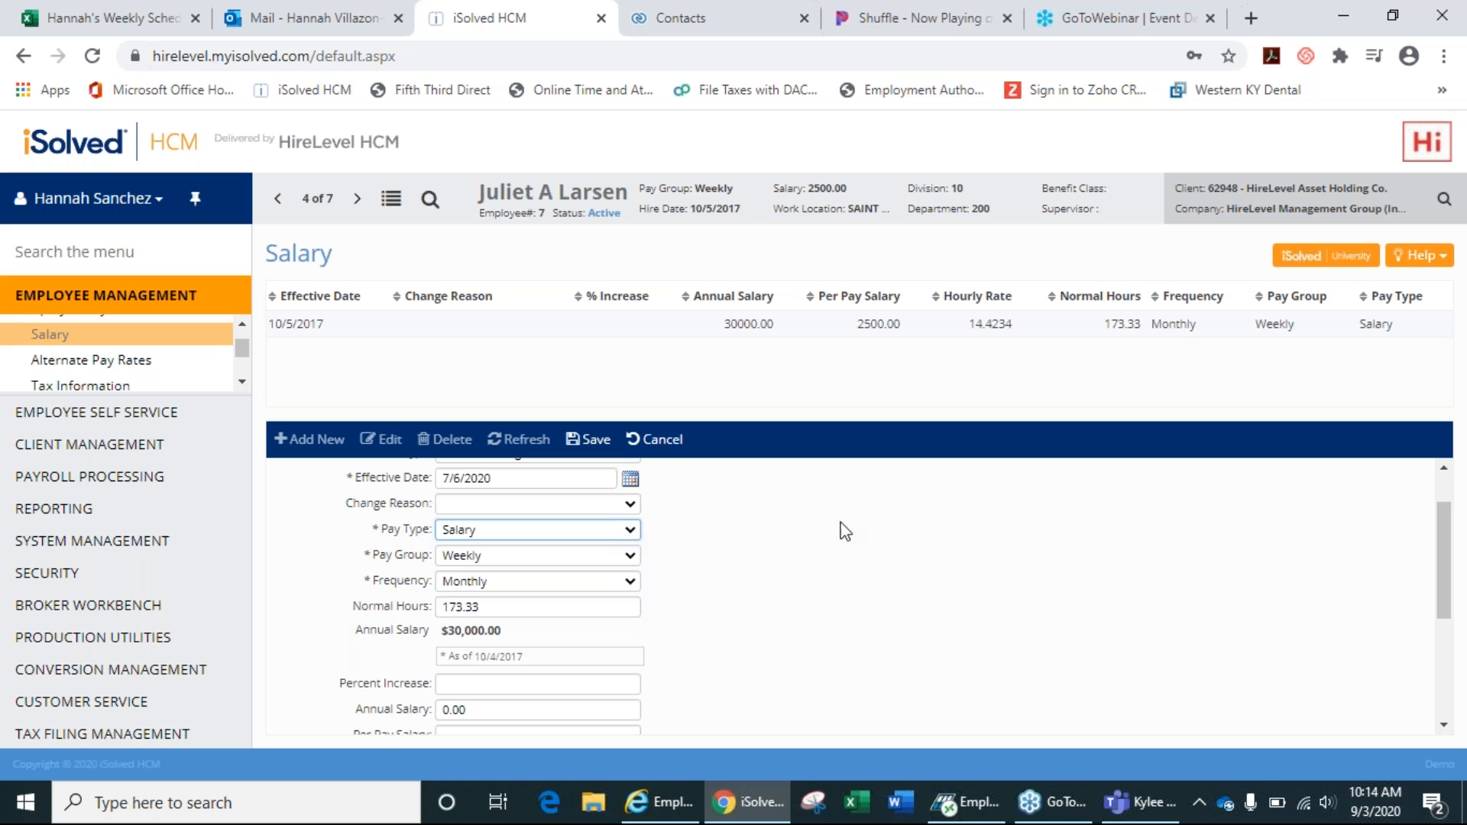
left_click_drag(1446, 535, 1448, 579)
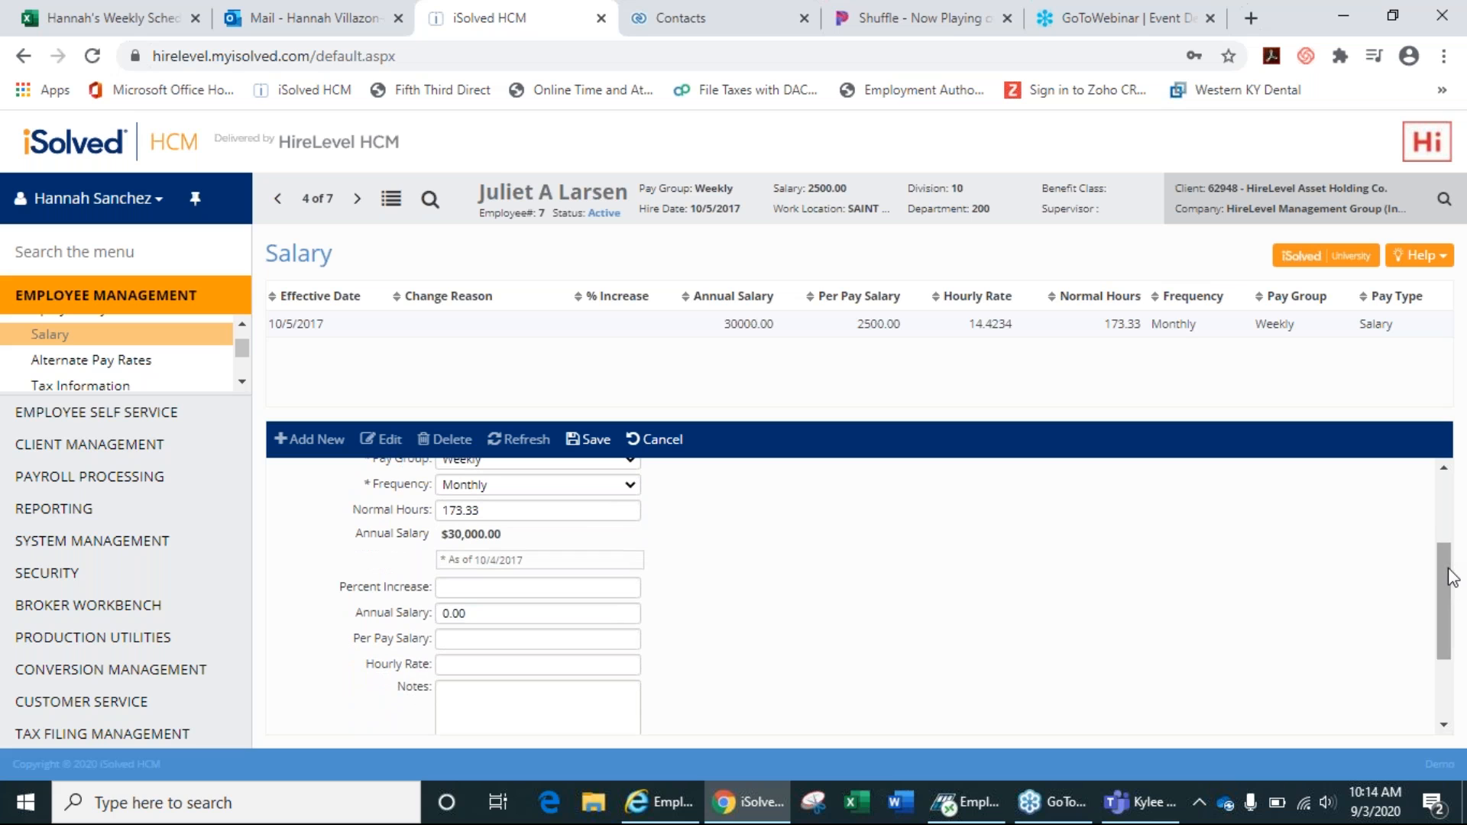
Enter 3000 as Per Pay Salary, save, and select the new 7/6/2020 record.
left_click(459, 638)
type("3000")
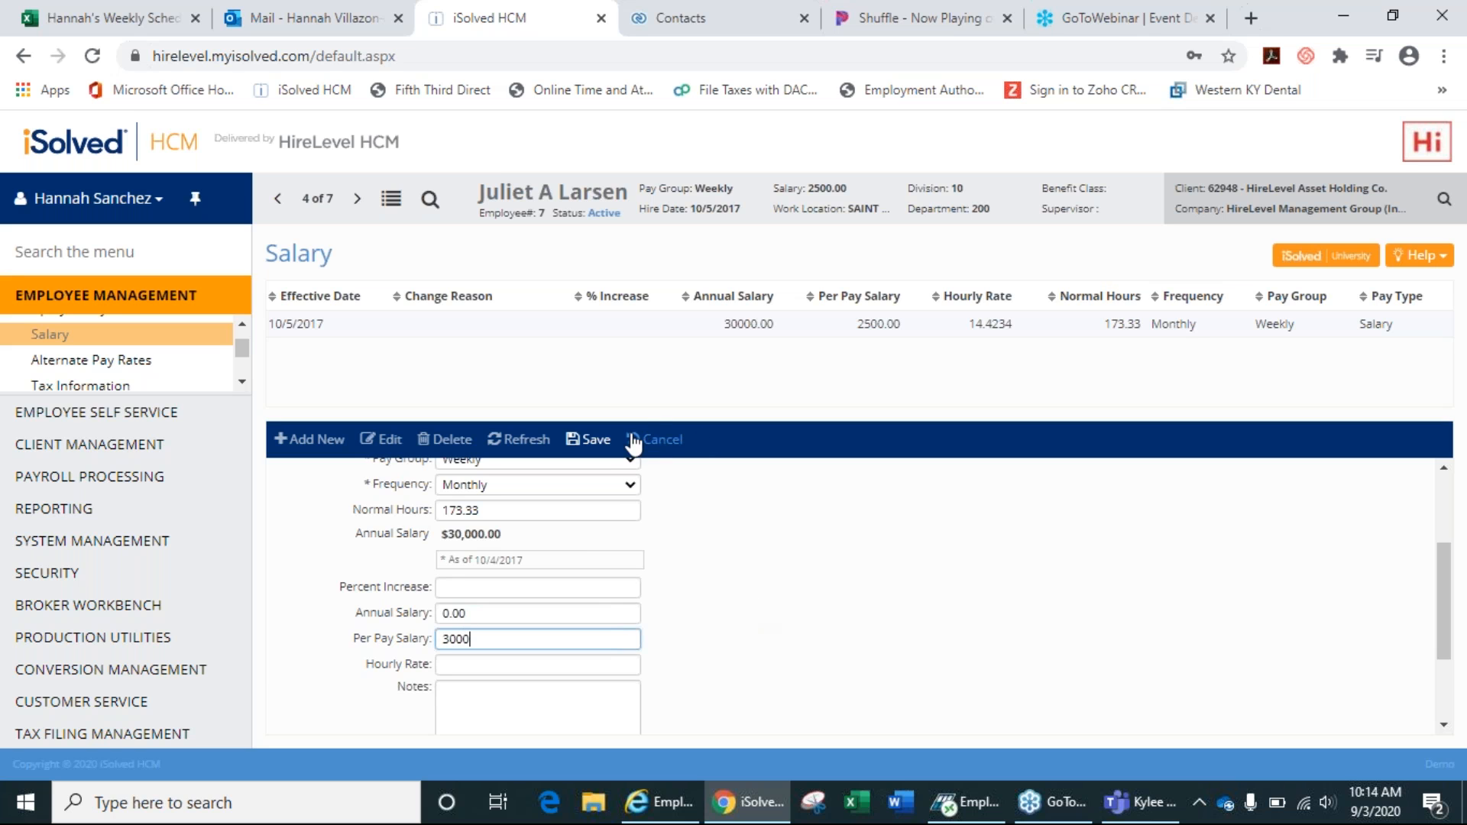
left_click(575, 440)
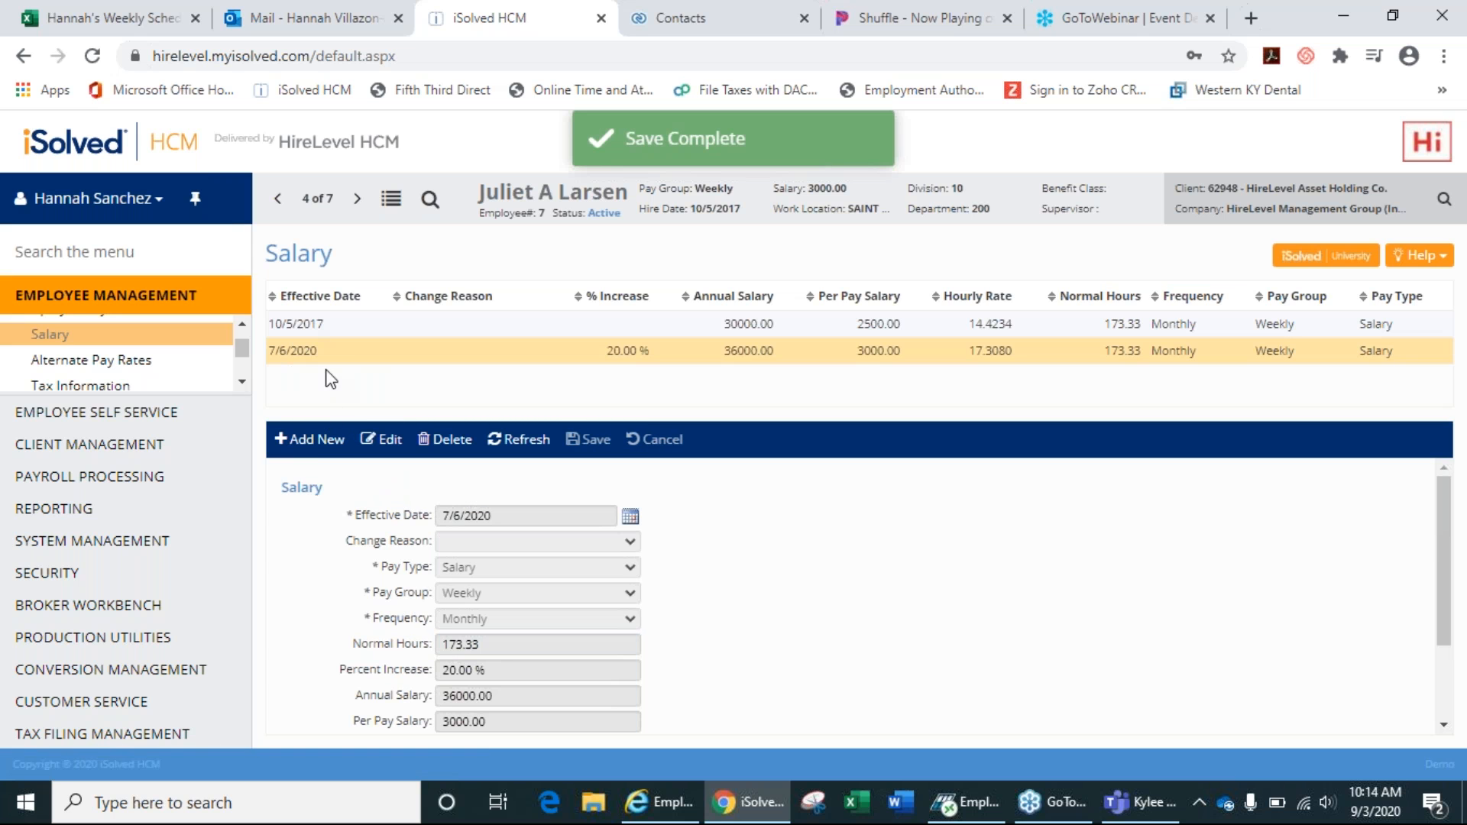
left_click(384, 327)
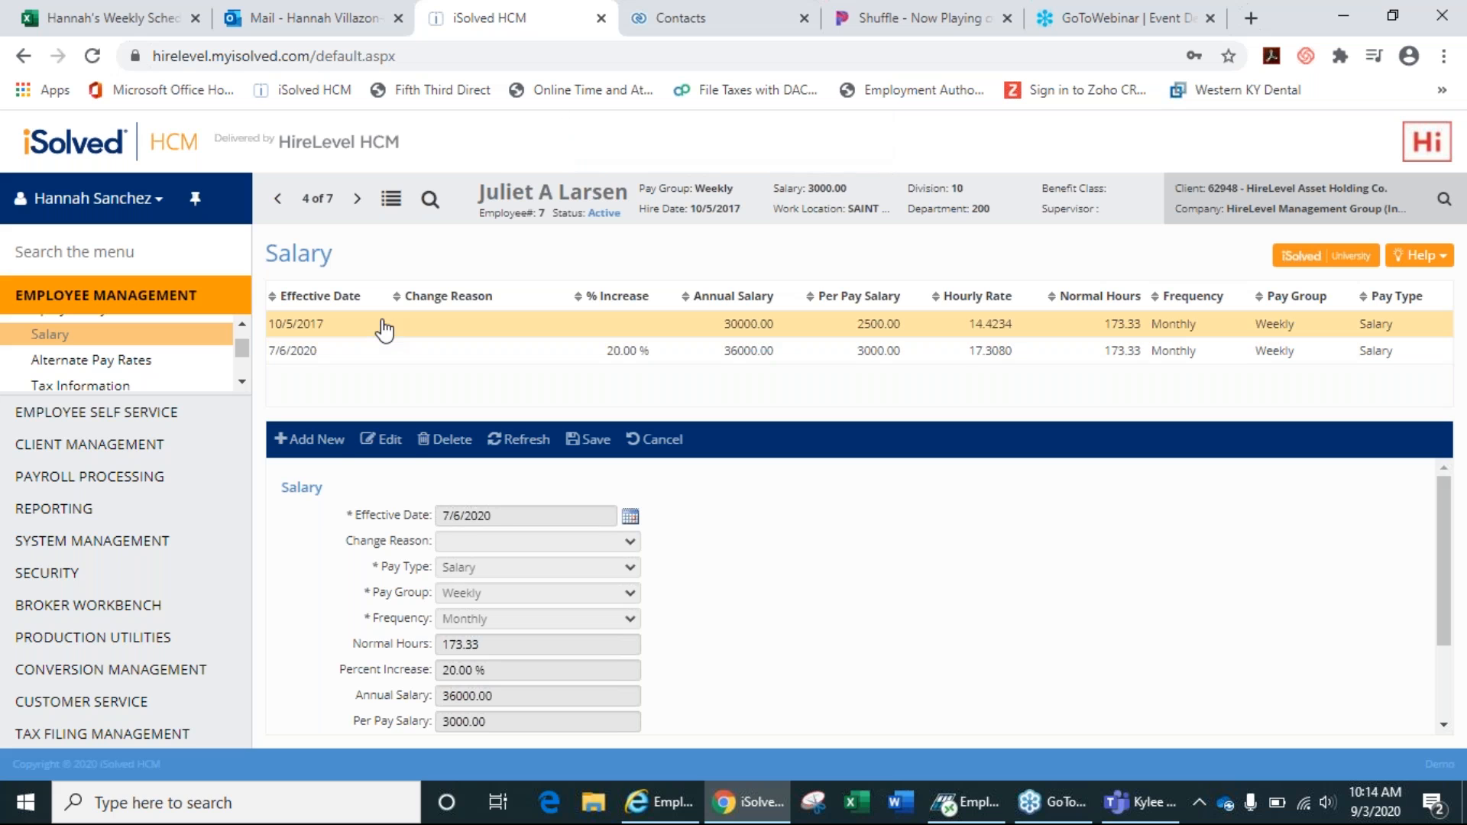
left_click(388, 353)
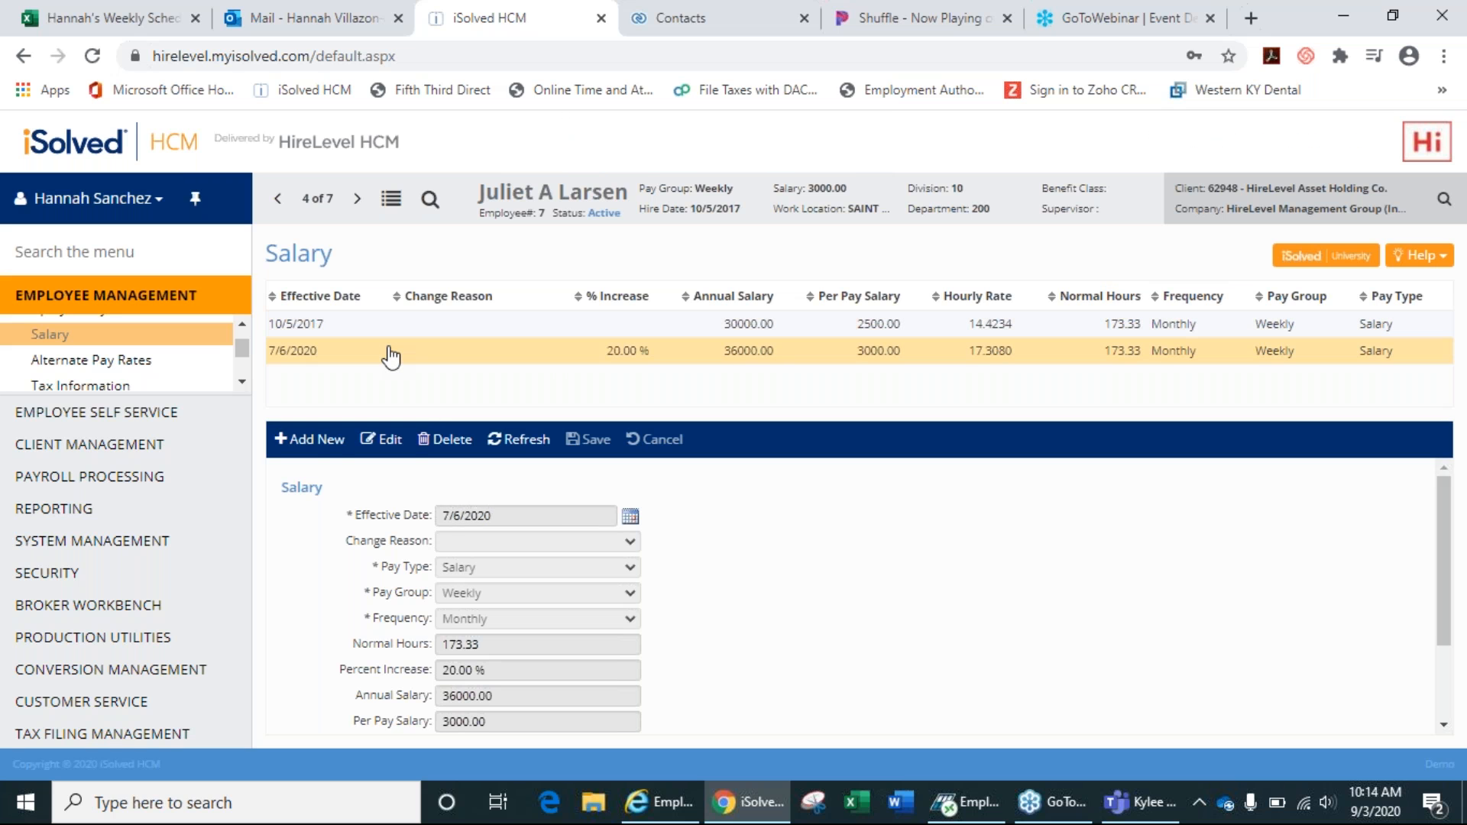
Change the 7/6/2020 record's Per Pay Salary from 3000 to 3500 and save it.
left_click(386, 438)
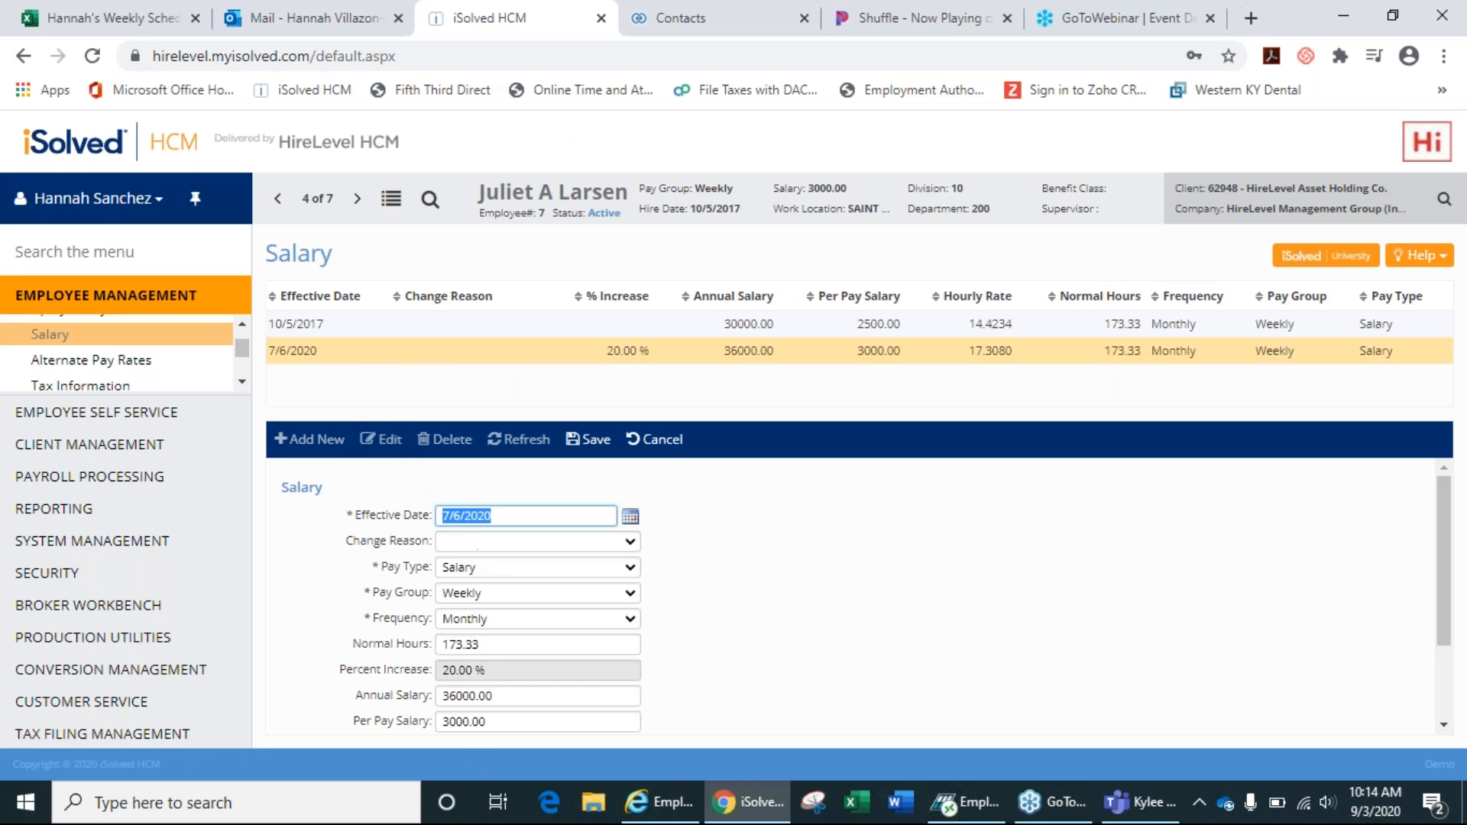
left_click(505, 720)
key("BackSpace")
key("BackSpace")
key("BackSpace")
key("BackSpace")
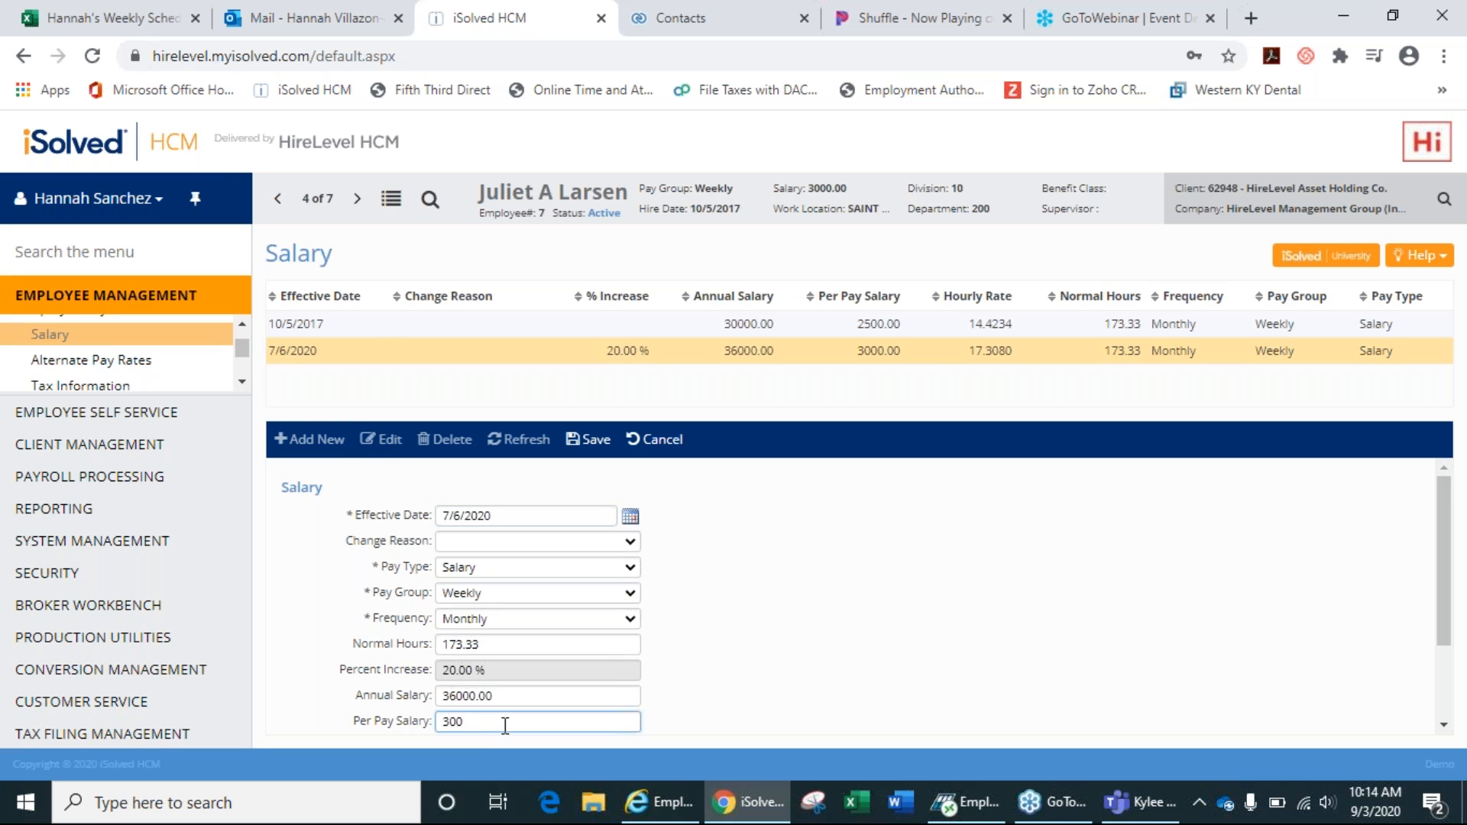
key("BackSpace")
key("BackSpace")
type("500")
left_click(584, 439)
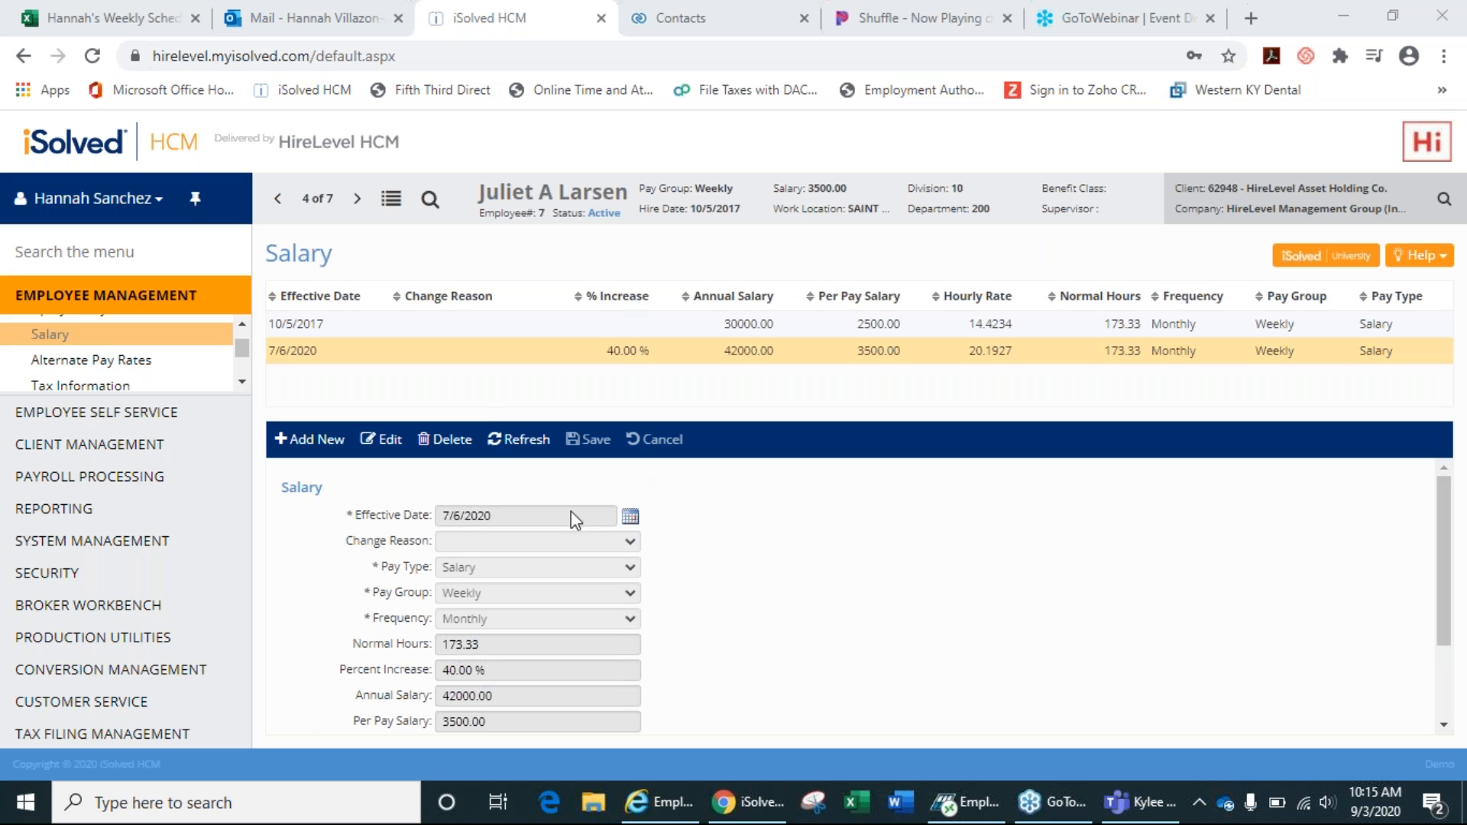
Open employee #7's Tax Information page showing Single federal filing and the CA2 - SAINT HELENA work location.
left_click(241, 382)
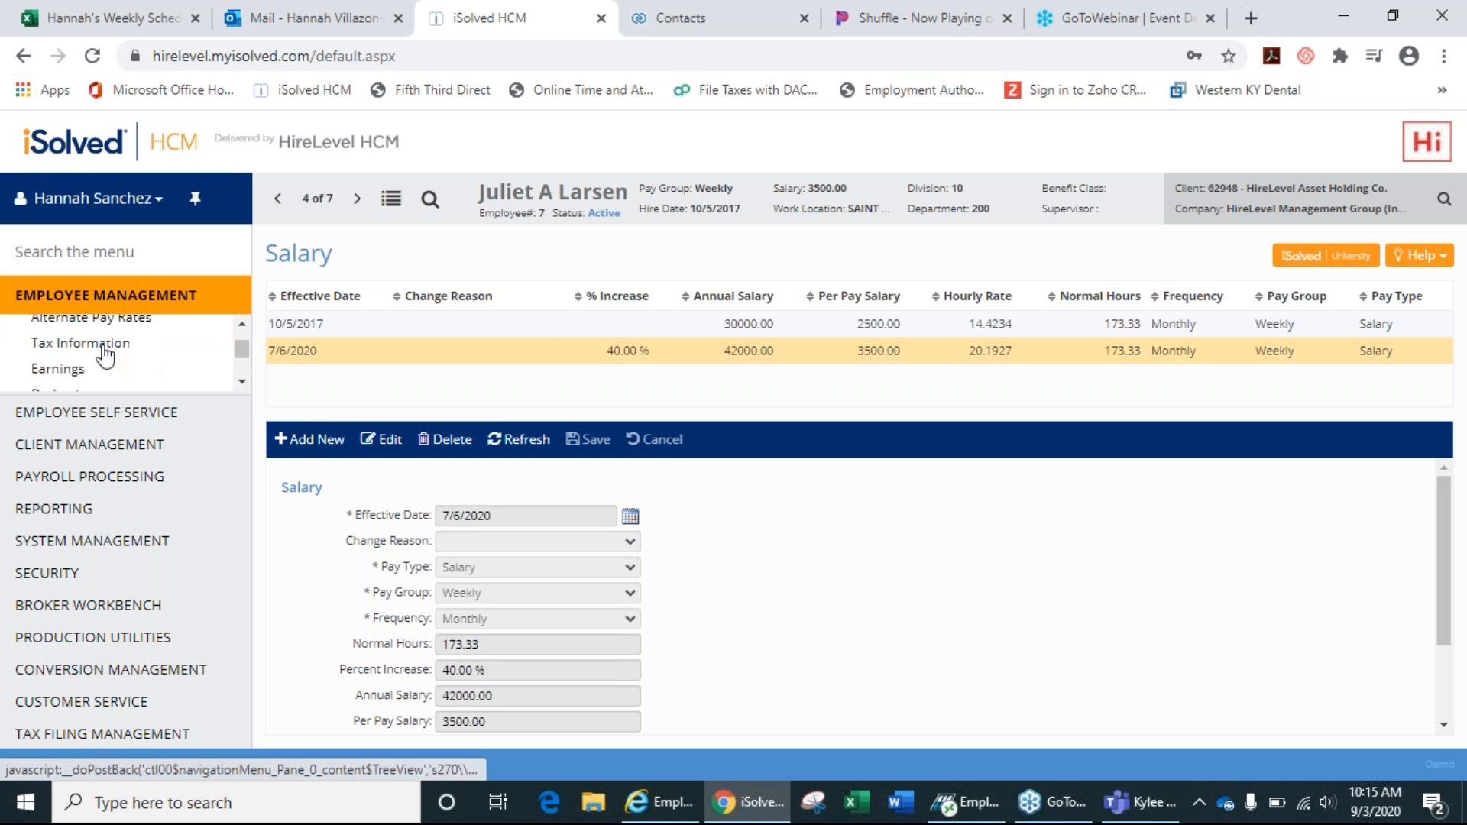
left_click(106, 353)
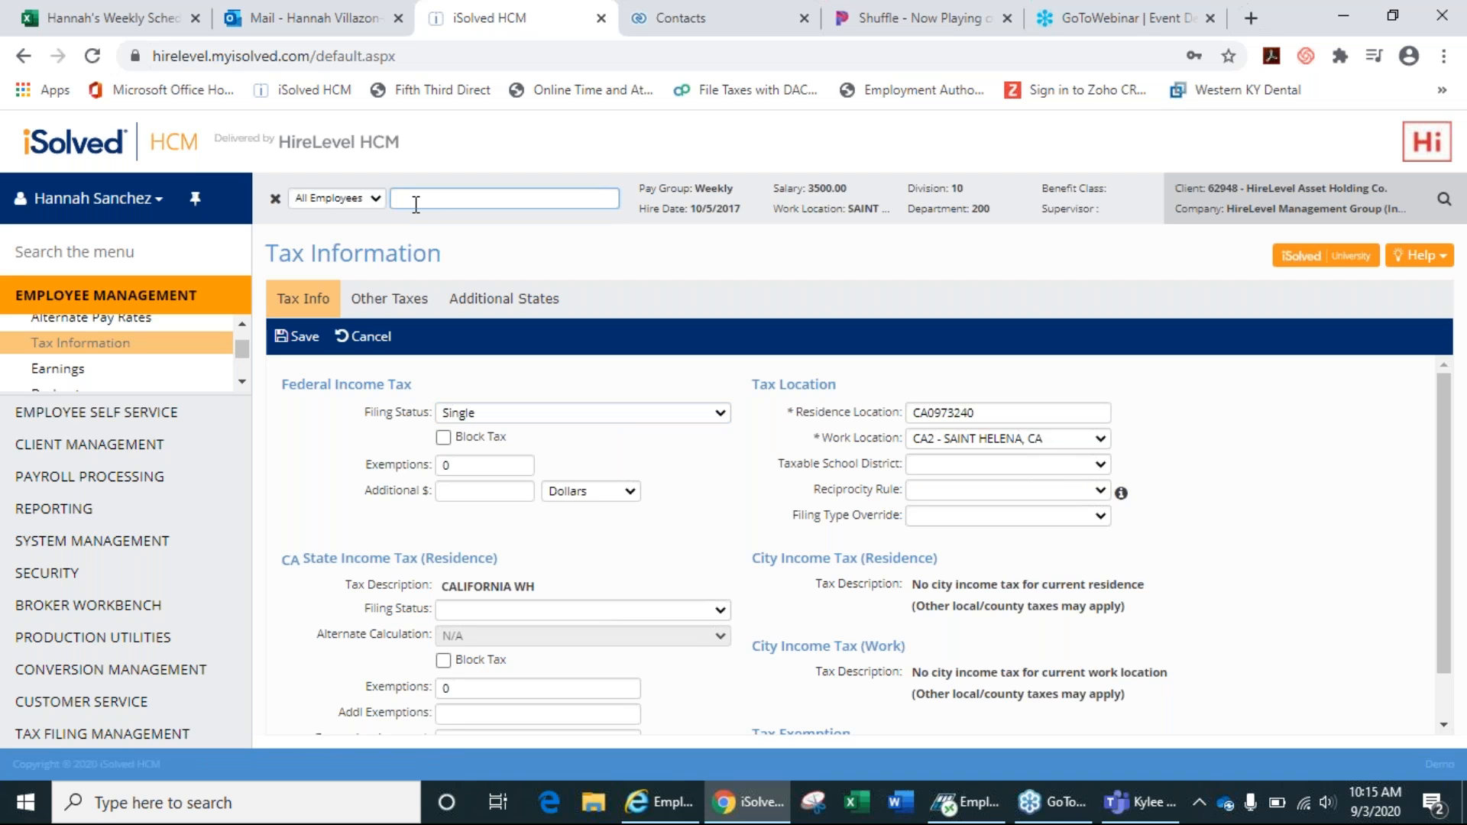
left_click(276, 201)
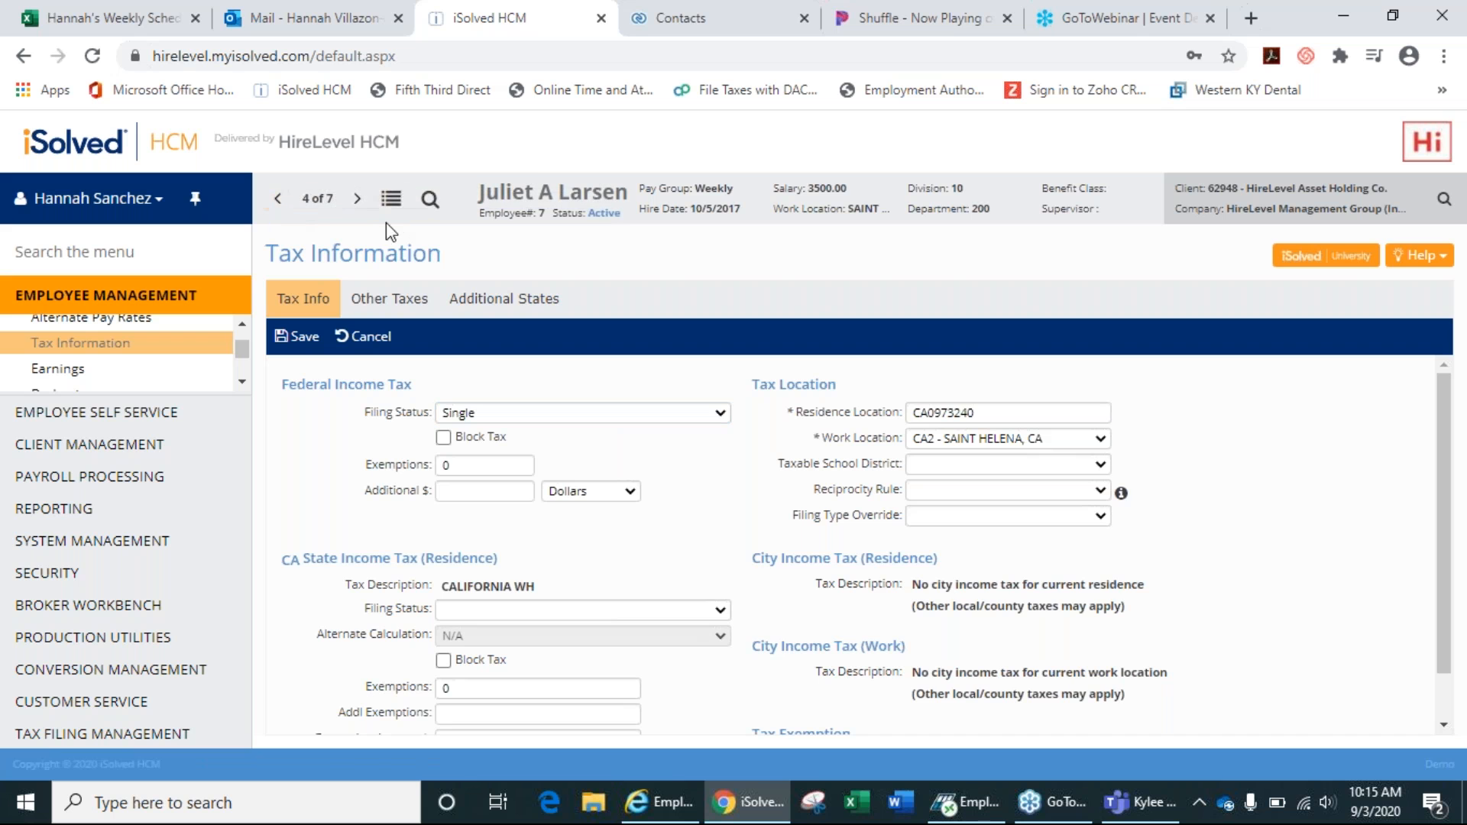
left_click(394, 213)
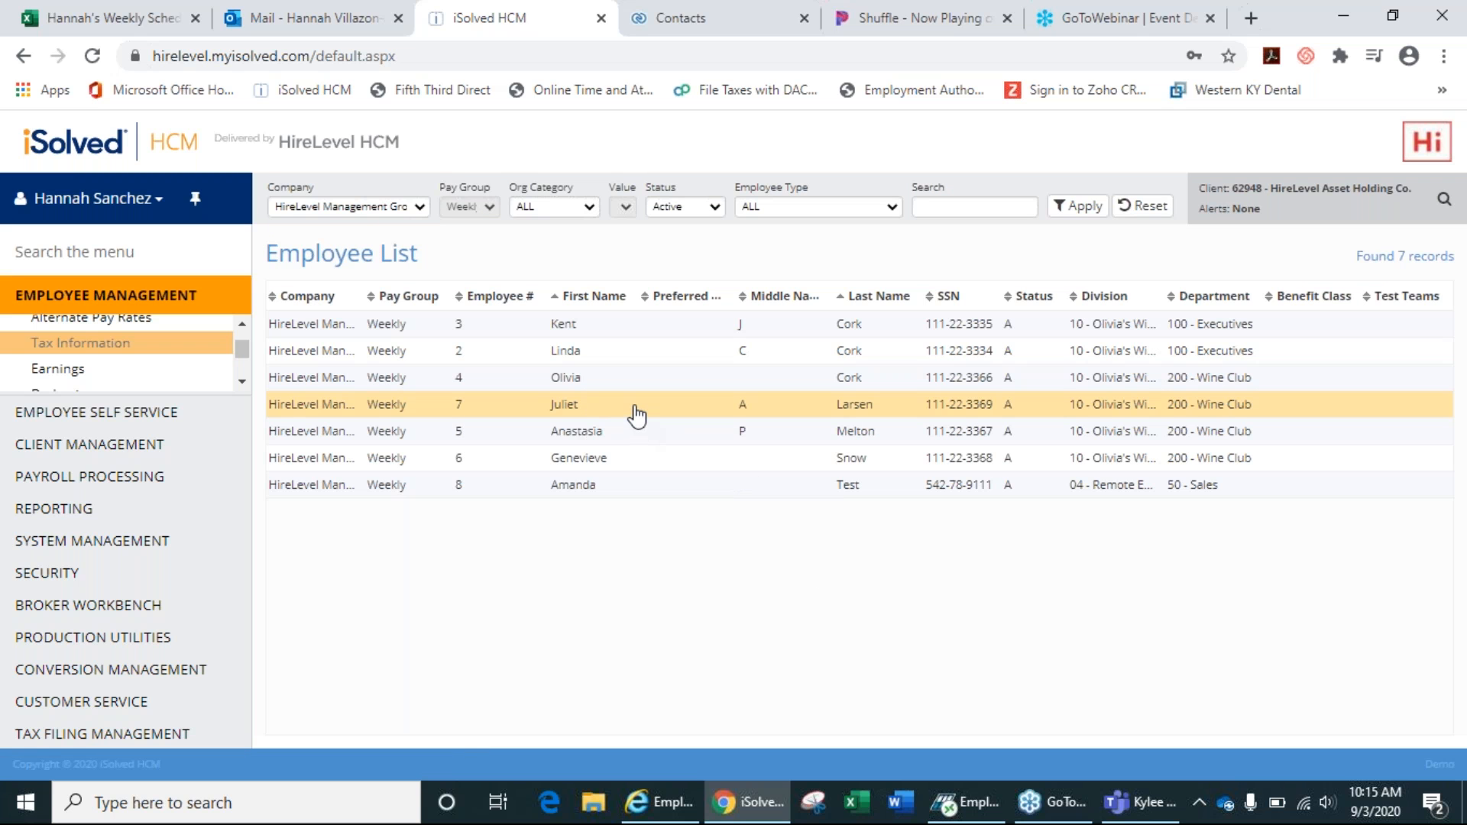
left_click(634, 408)
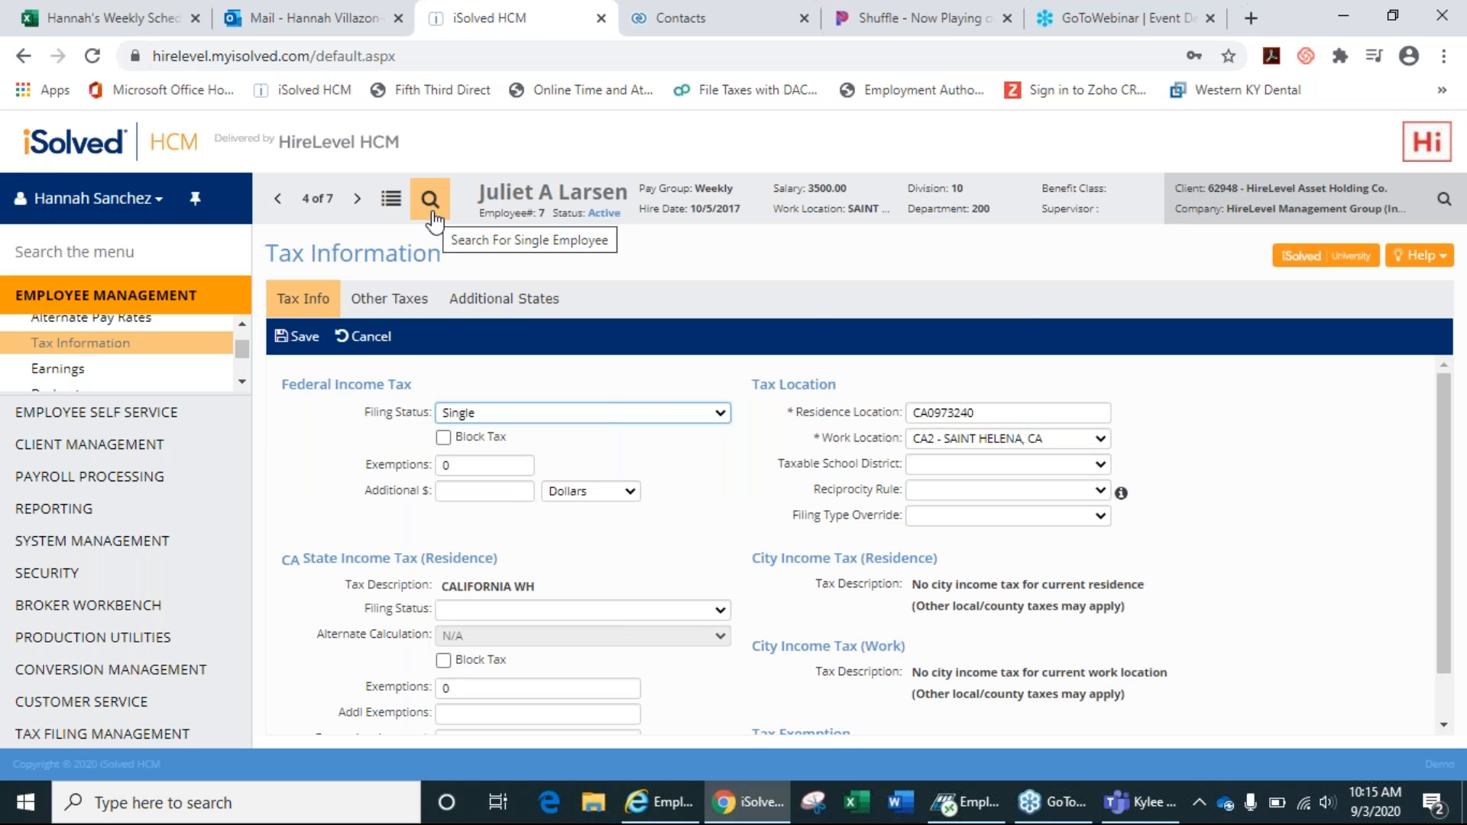
Search for a different employee by last name and open their record.
left_click(430, 201)
type("melton")
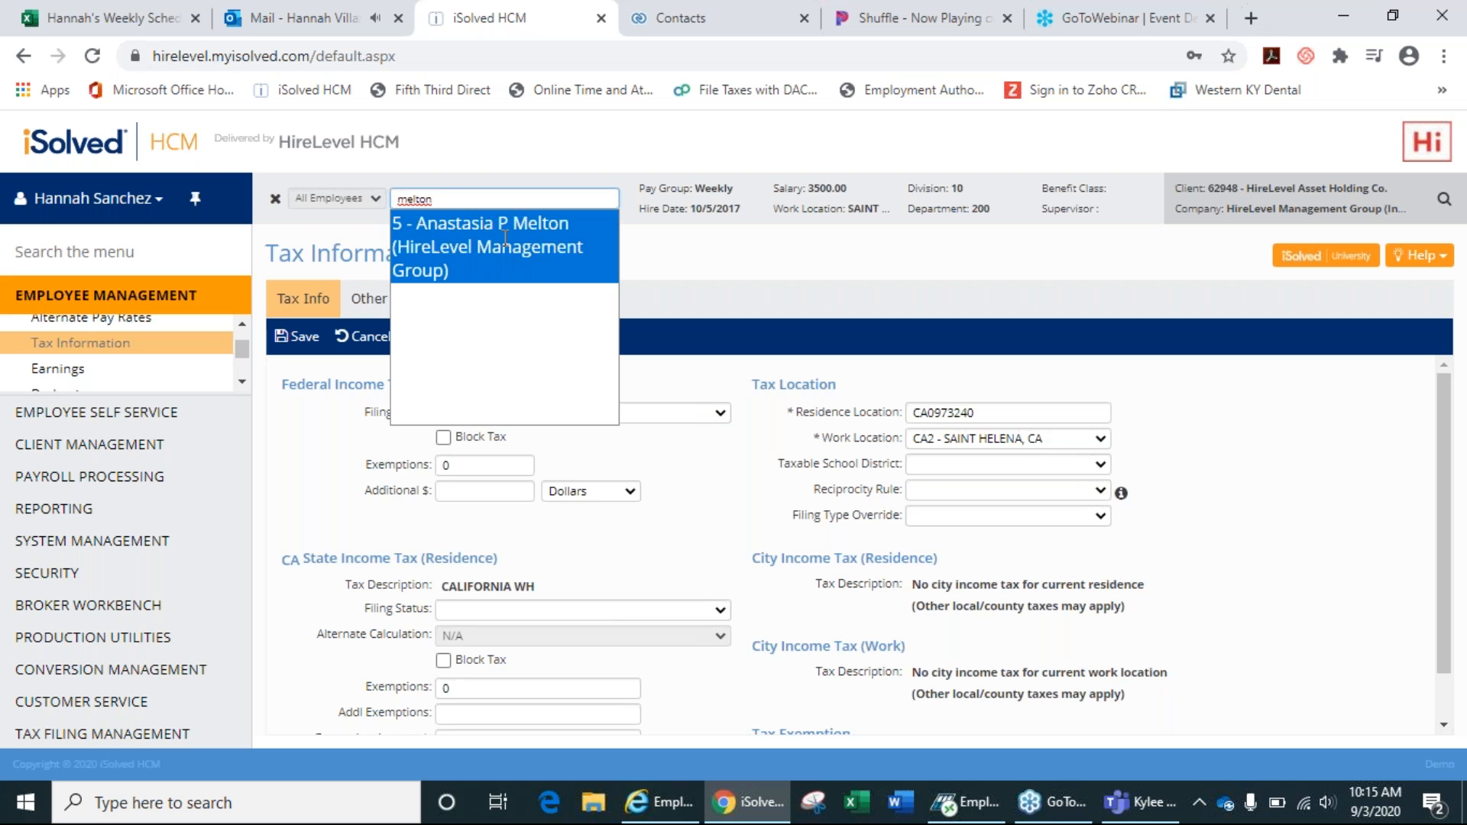
left_click(505, 239)
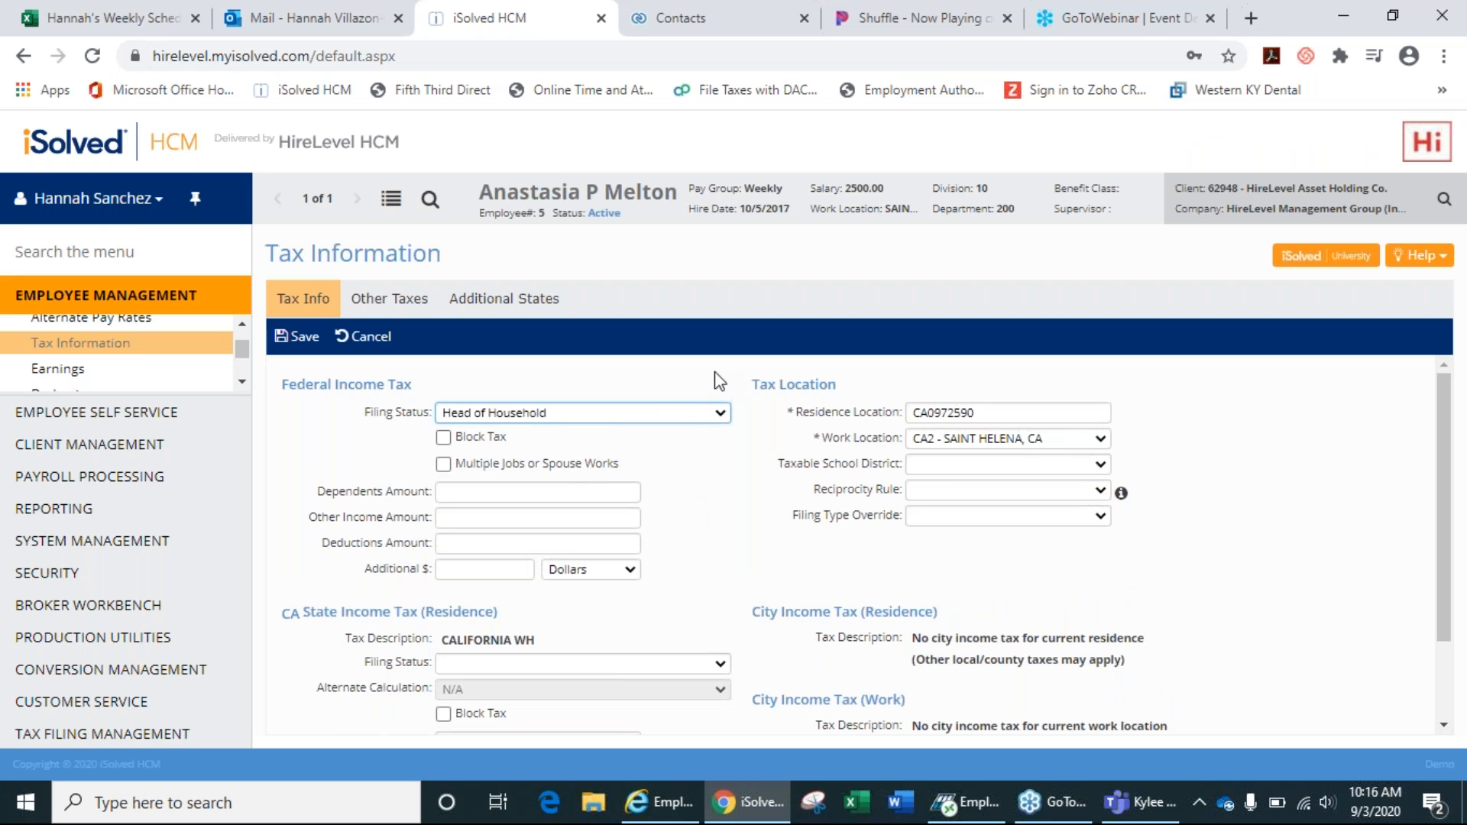
Review the federal and state filing status options, keeping Head of Household, and the Dependents Amount field.
left_click(686, 411)
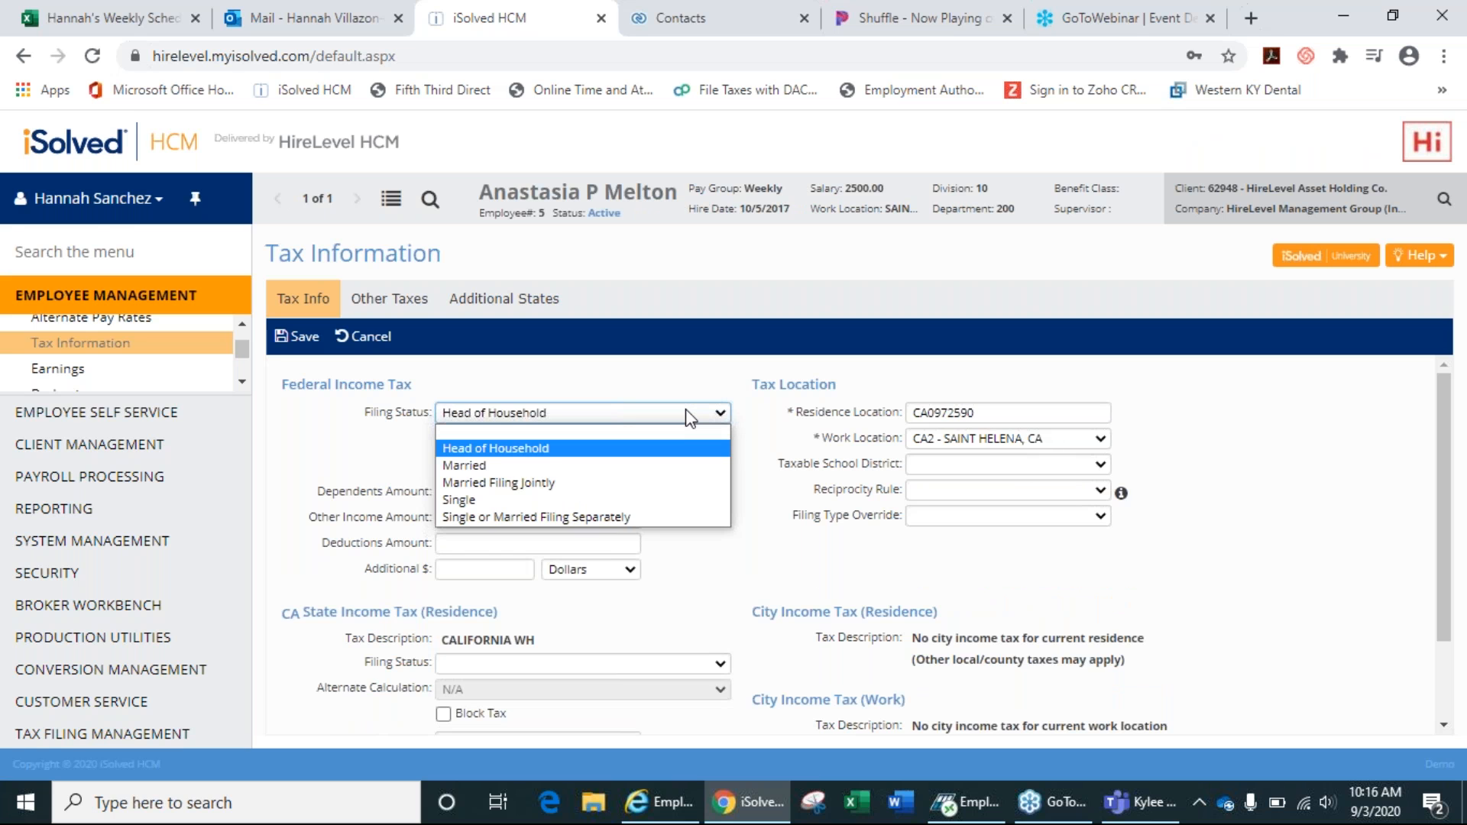
left_click(690, 417)
left_click(504, 489)
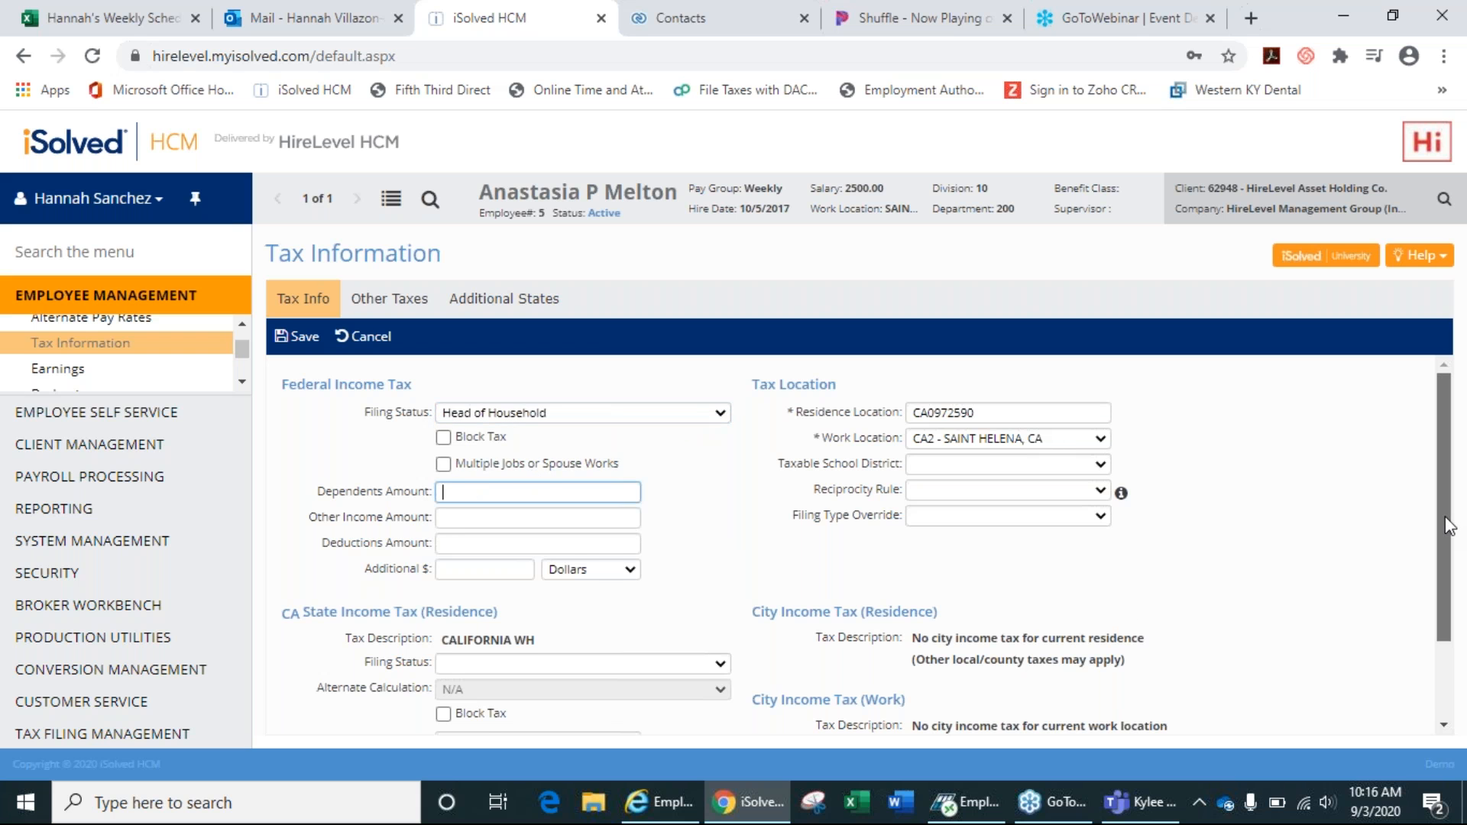
left_click_drag(1447, 527, 1448, 606)
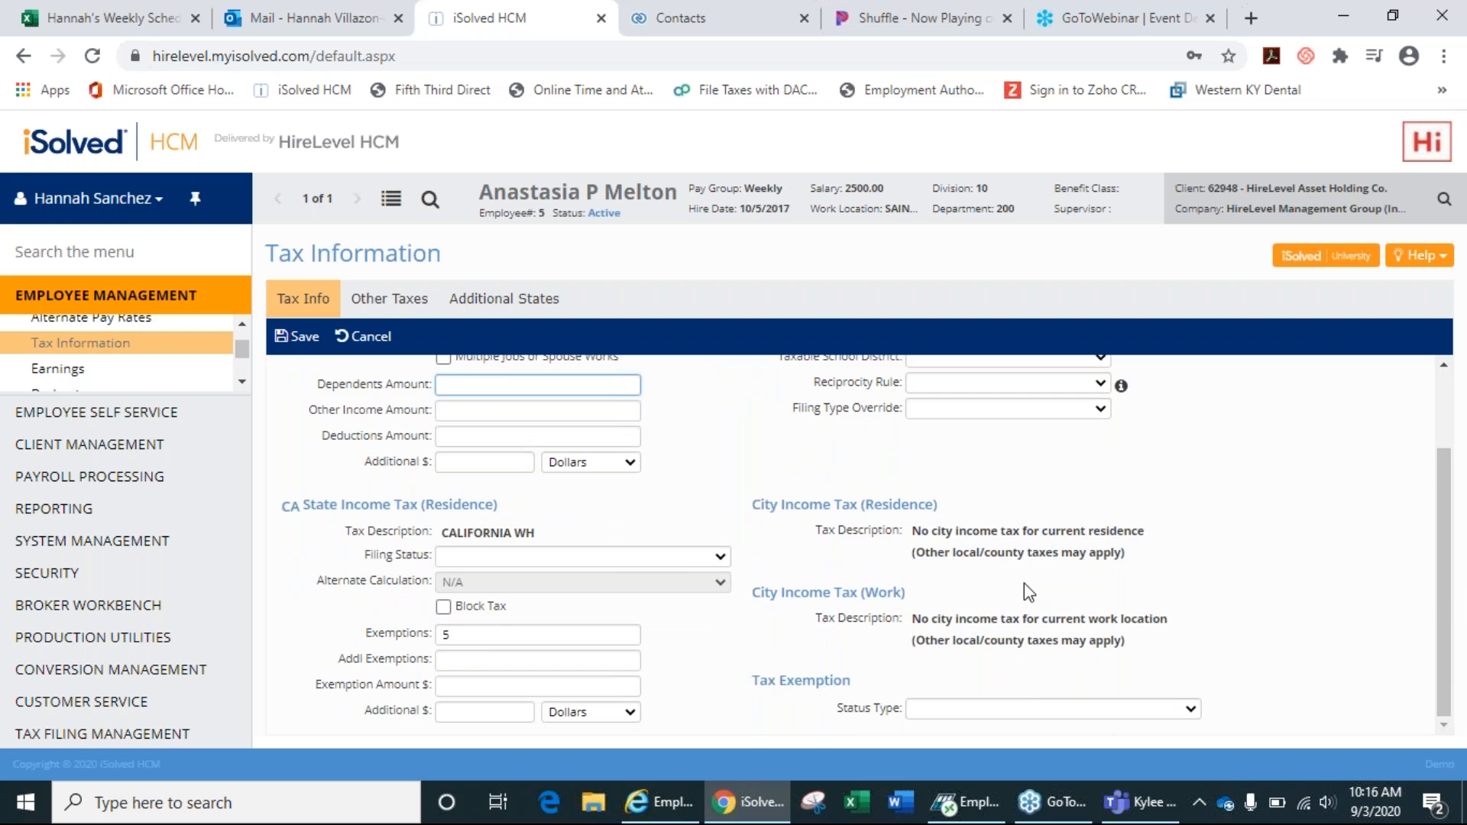
left_click(672, 555)
left_click(672, 555)
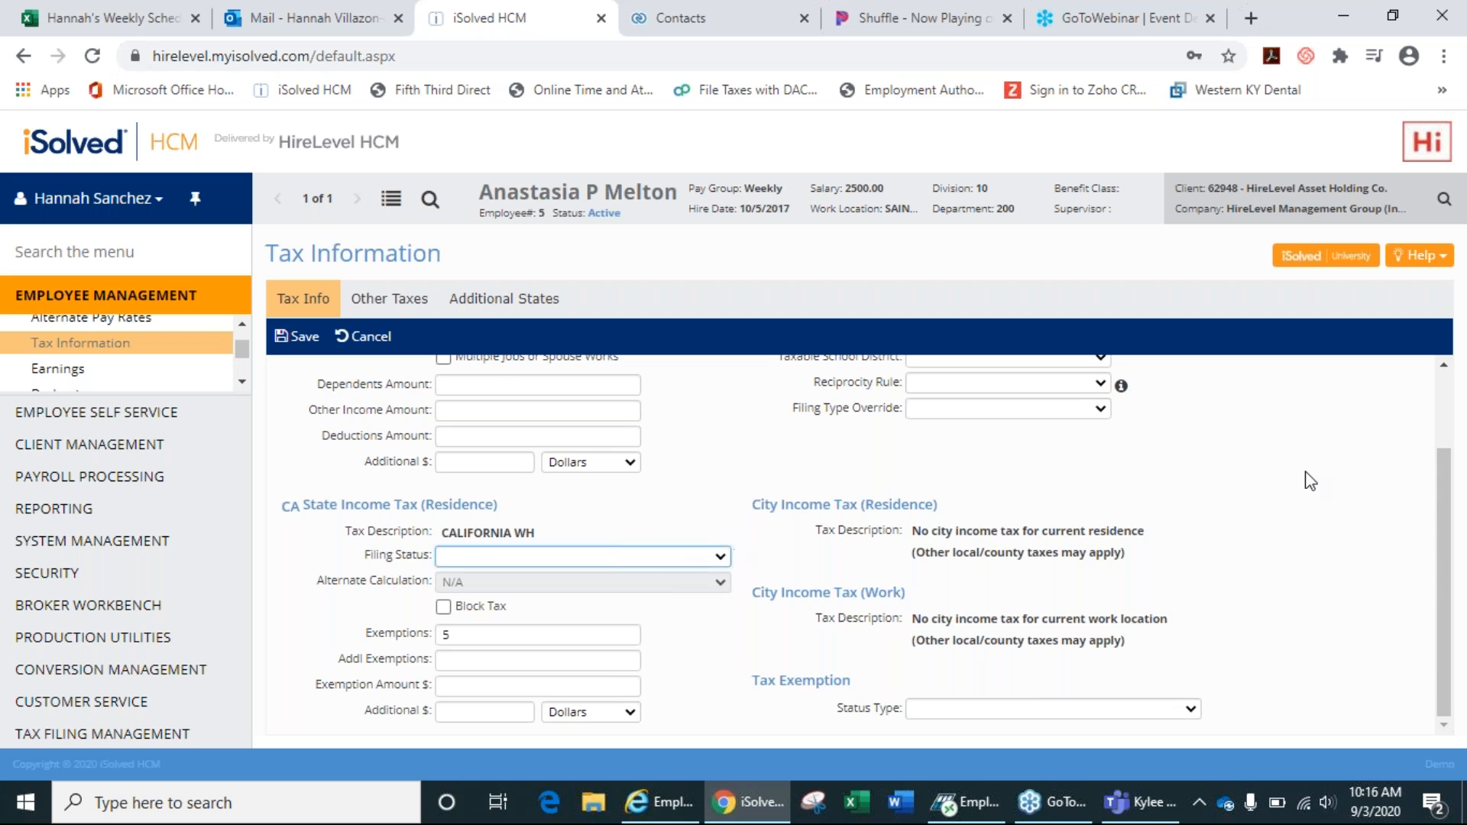
left_click_drag(1452, 533, 1452, 454)
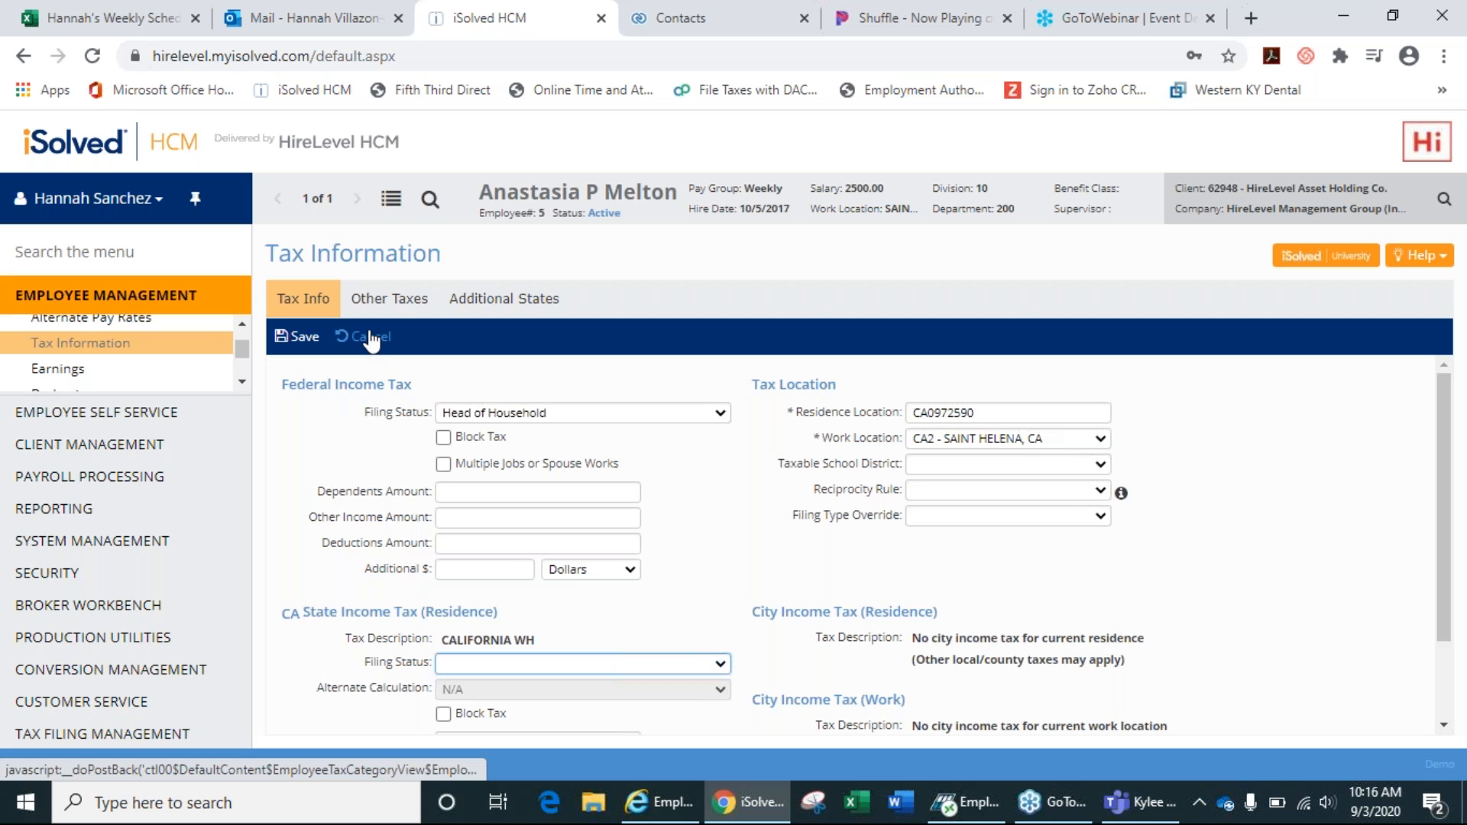
Open the Direct Deposit page listing the Active checking account set to Remaining Net.
left_click(242, 382)
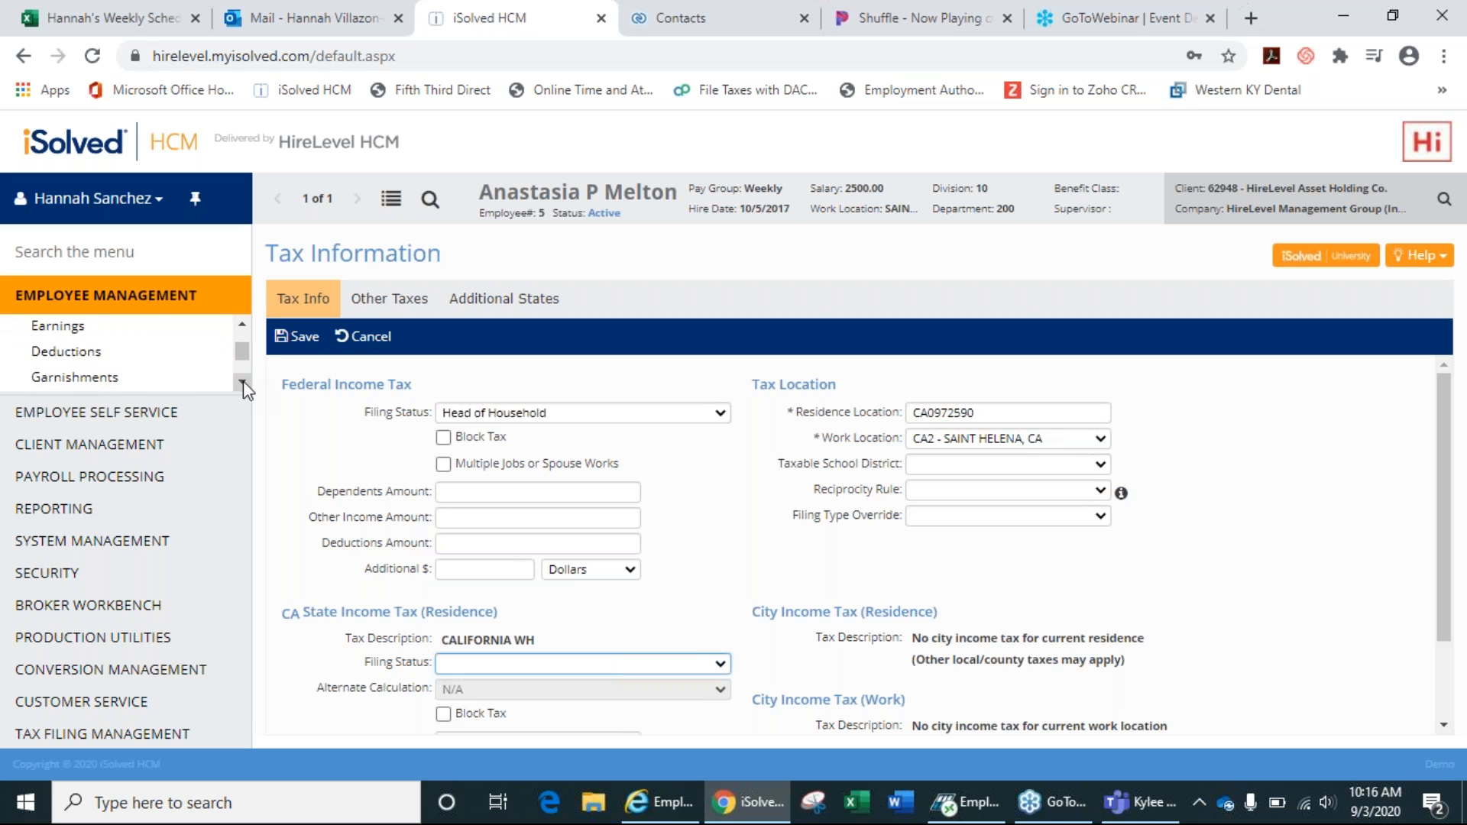
left_click(242, 382)
left_click(242, 382)
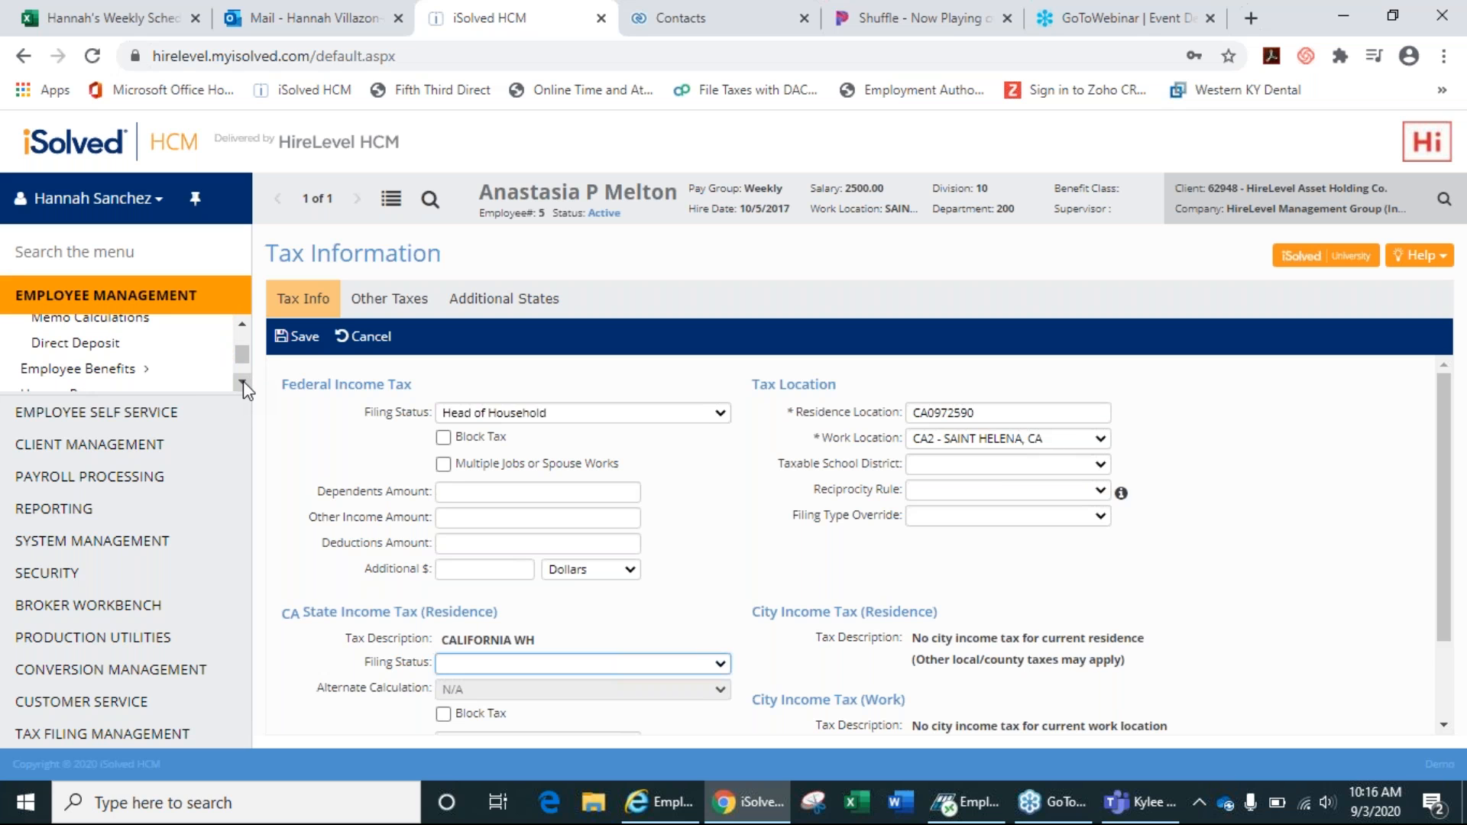
left_click(71, 351)
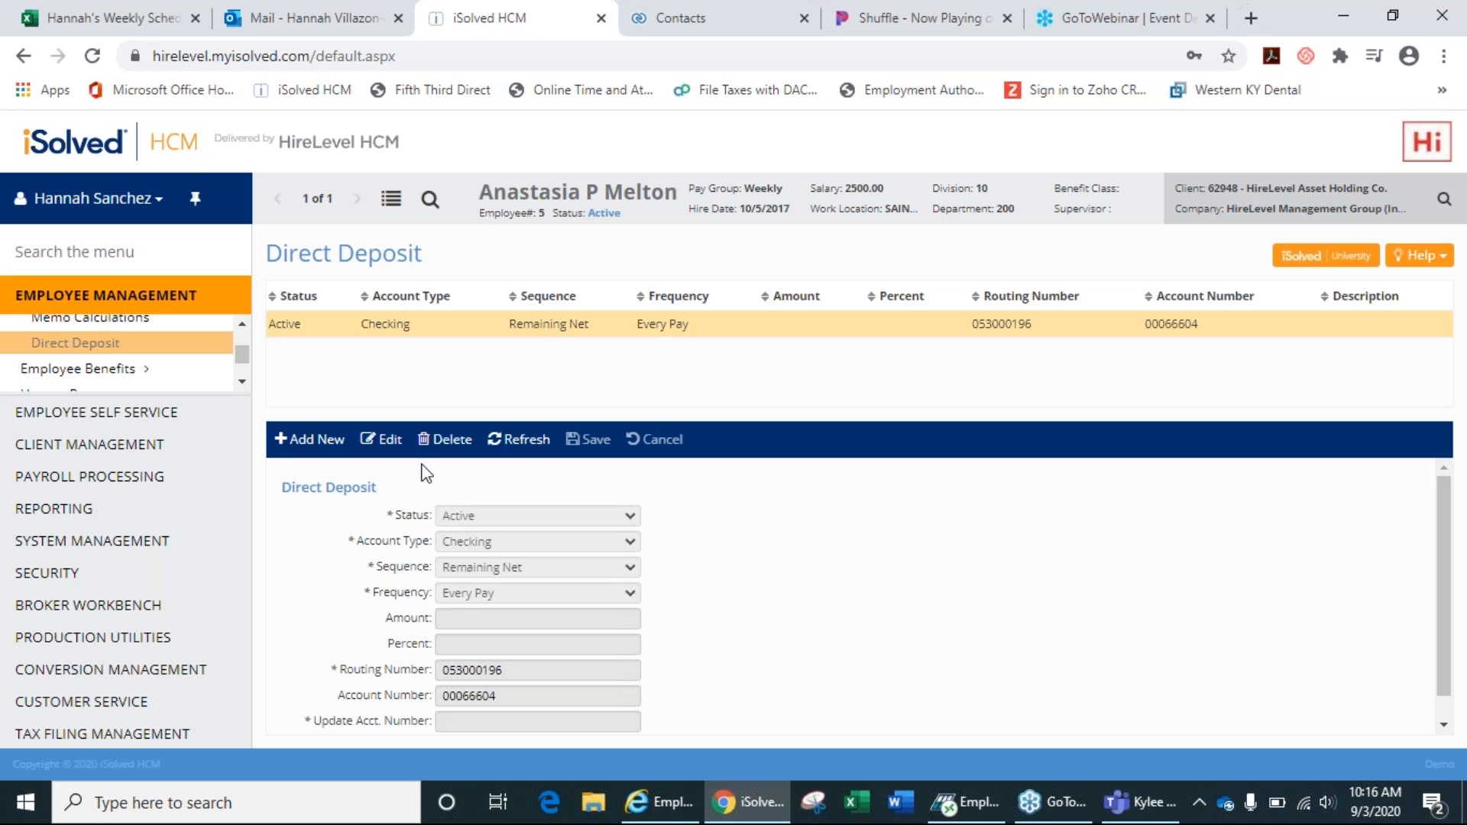
Draft a new Active Savings deposit with sequence 1 and amount 25.
left_click(329, 445)
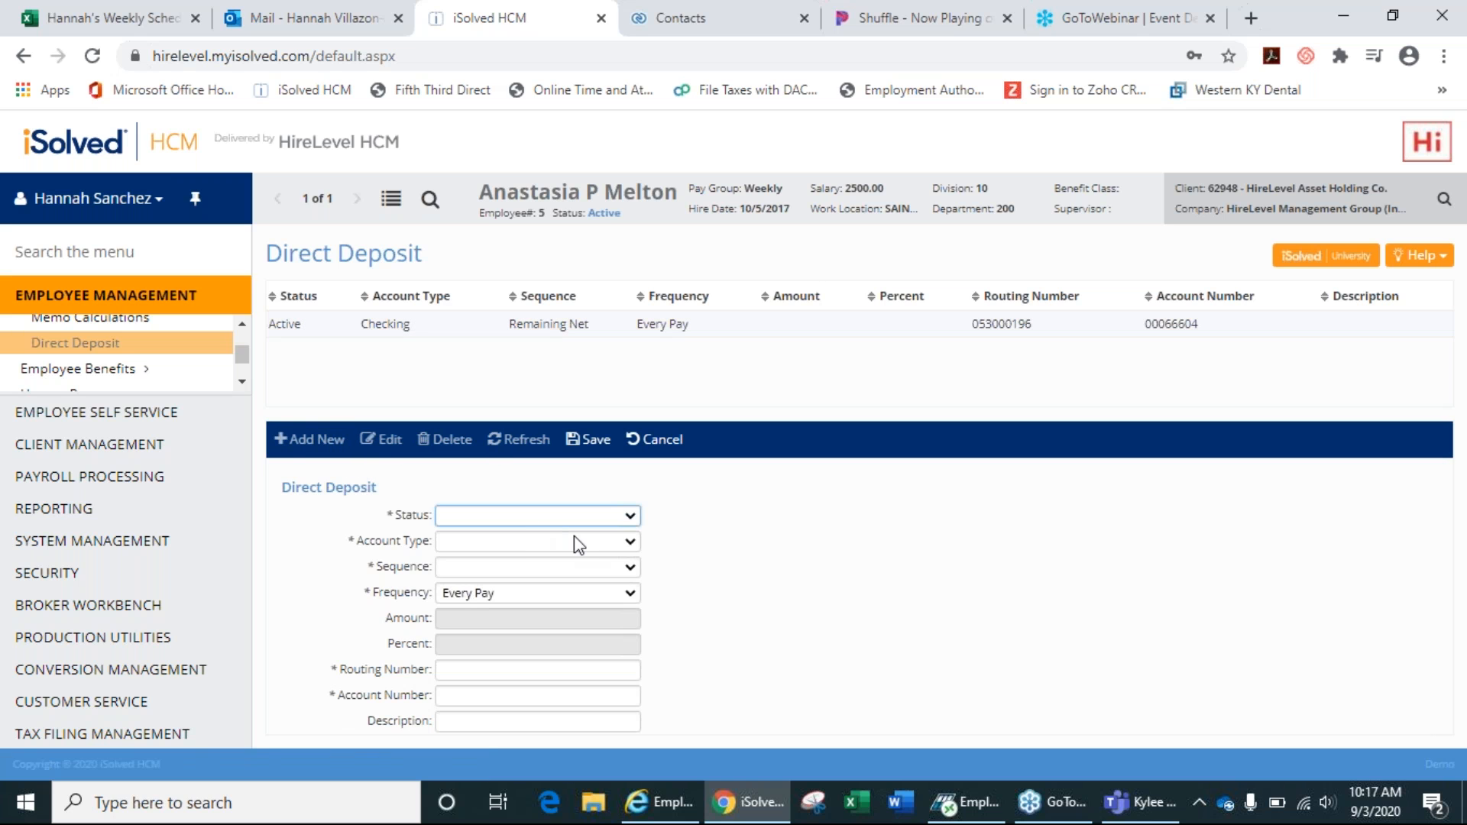
left_click(599, 520)
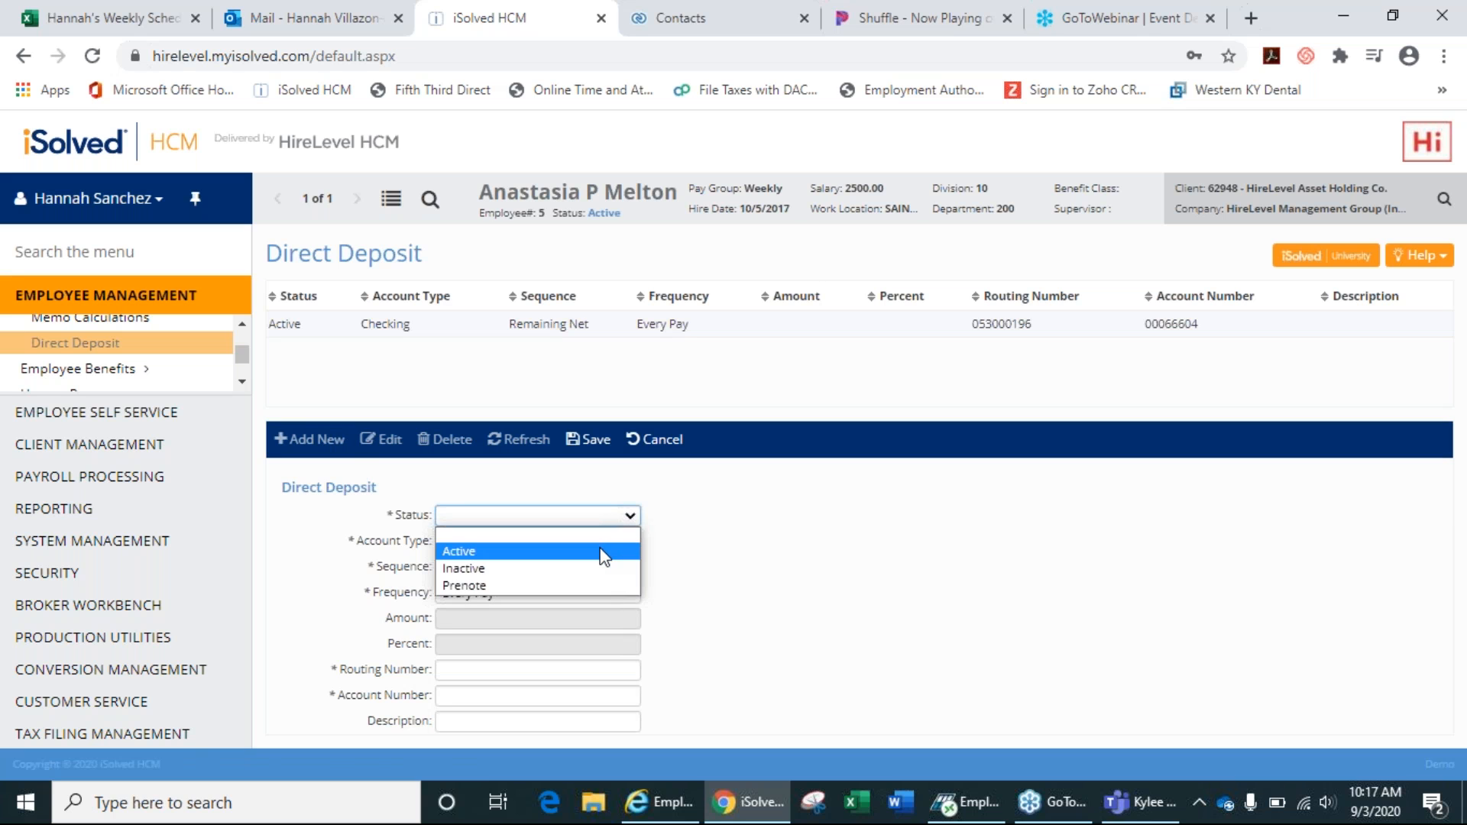
left_click(603, 551)
left_click(602, 547)
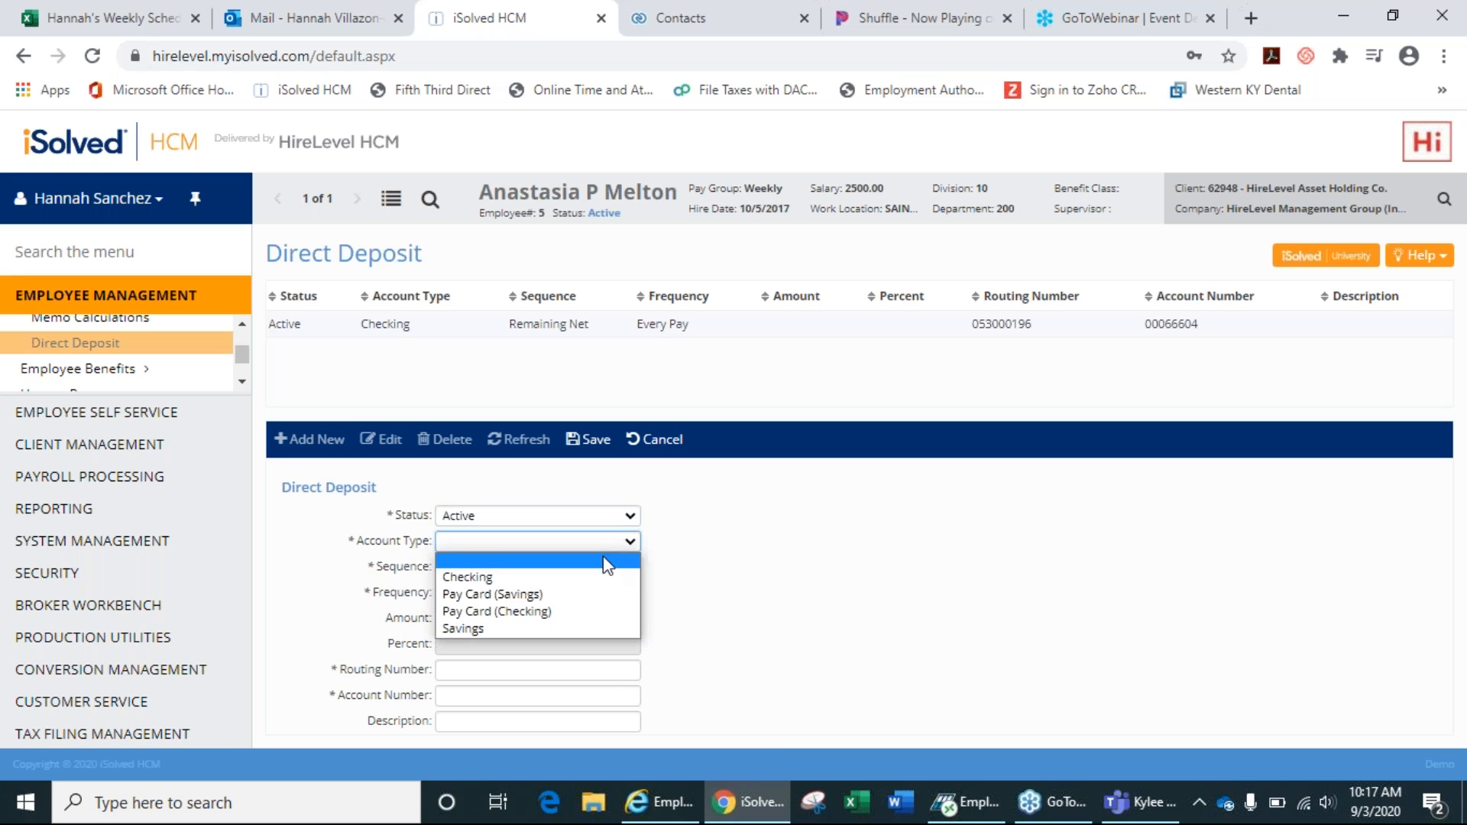
left_click(572, 625)
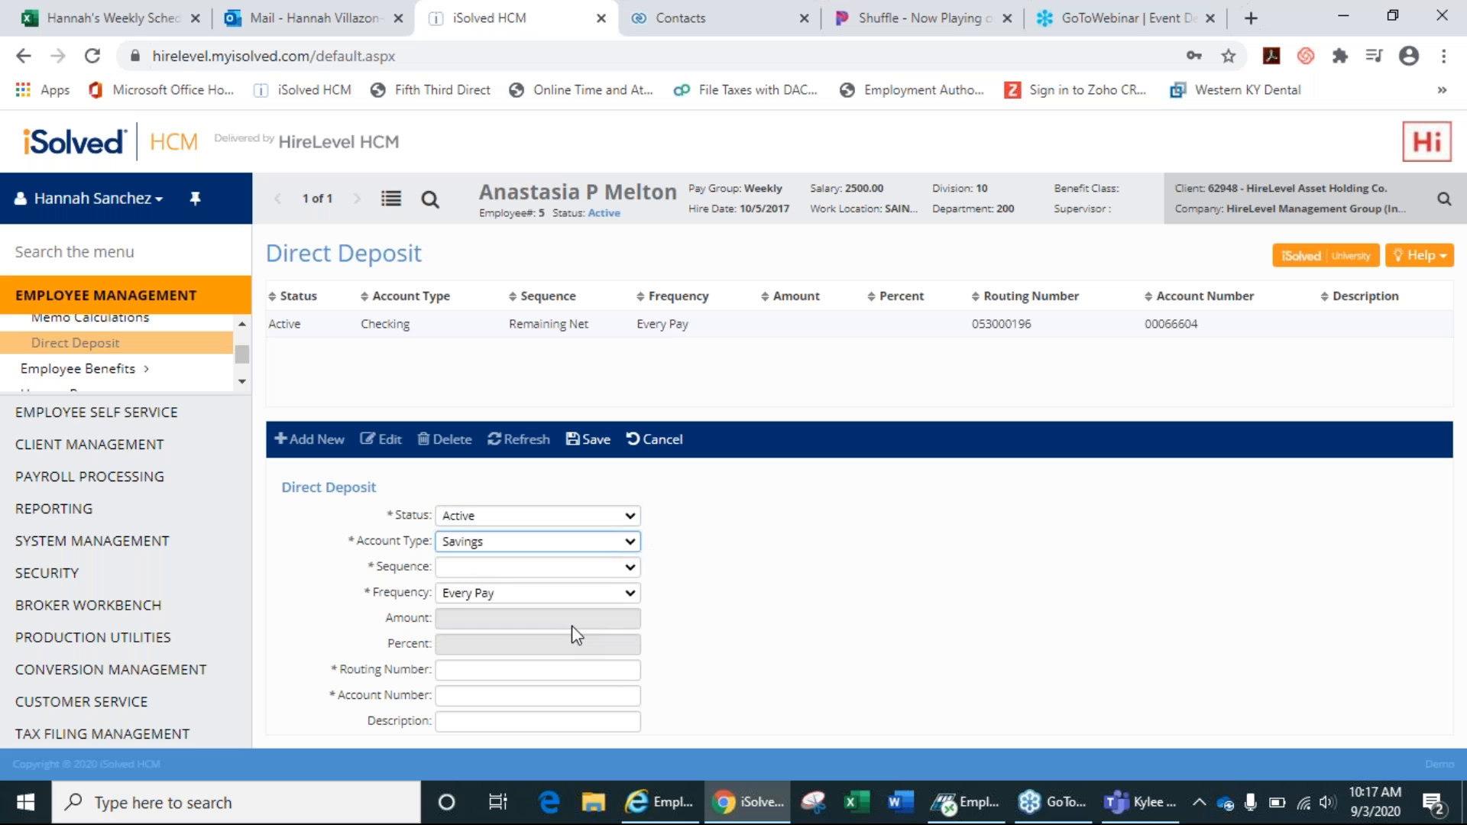
left_click(613, 566)
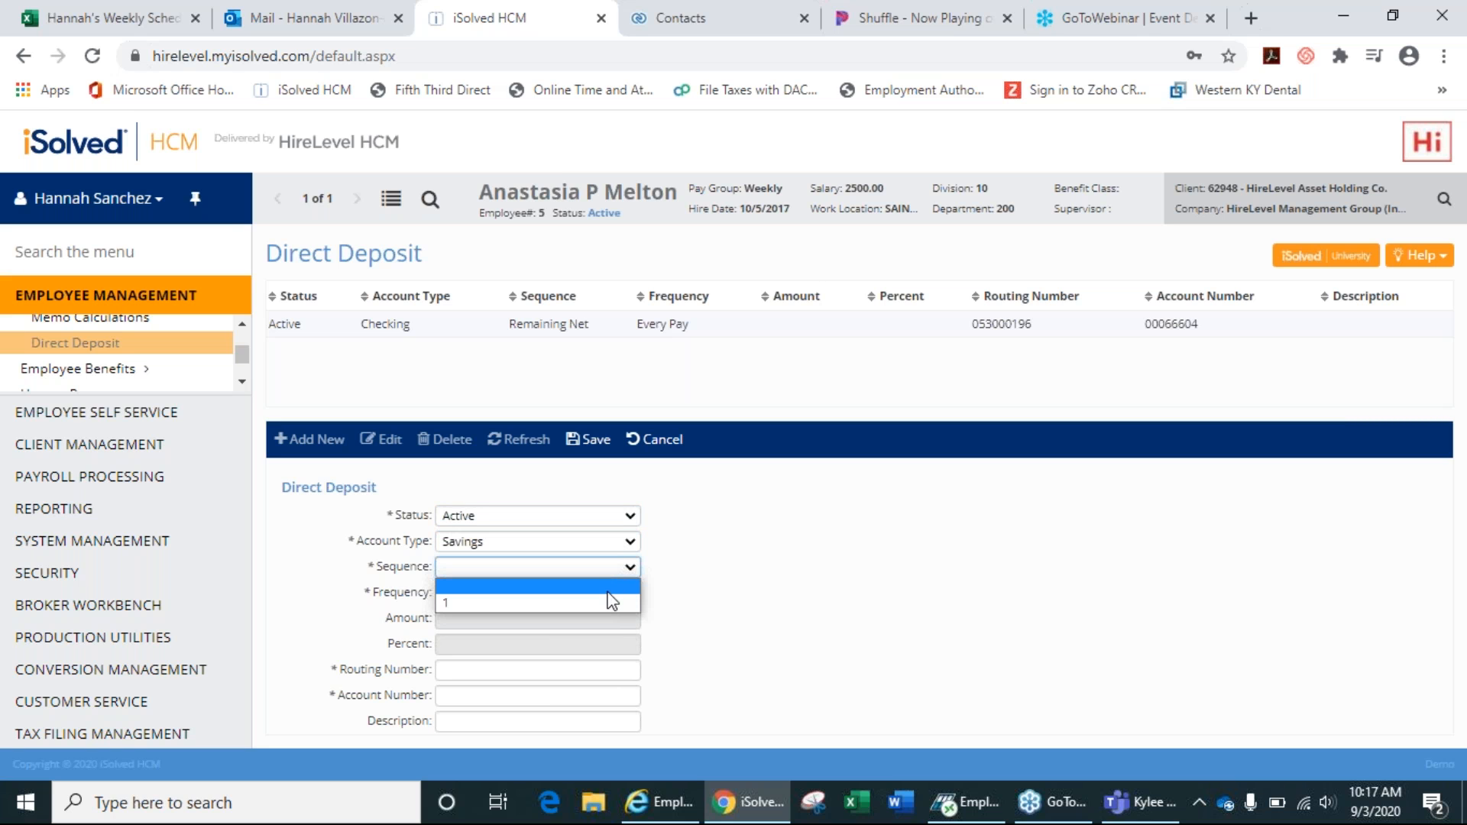
left_click(609, 603)
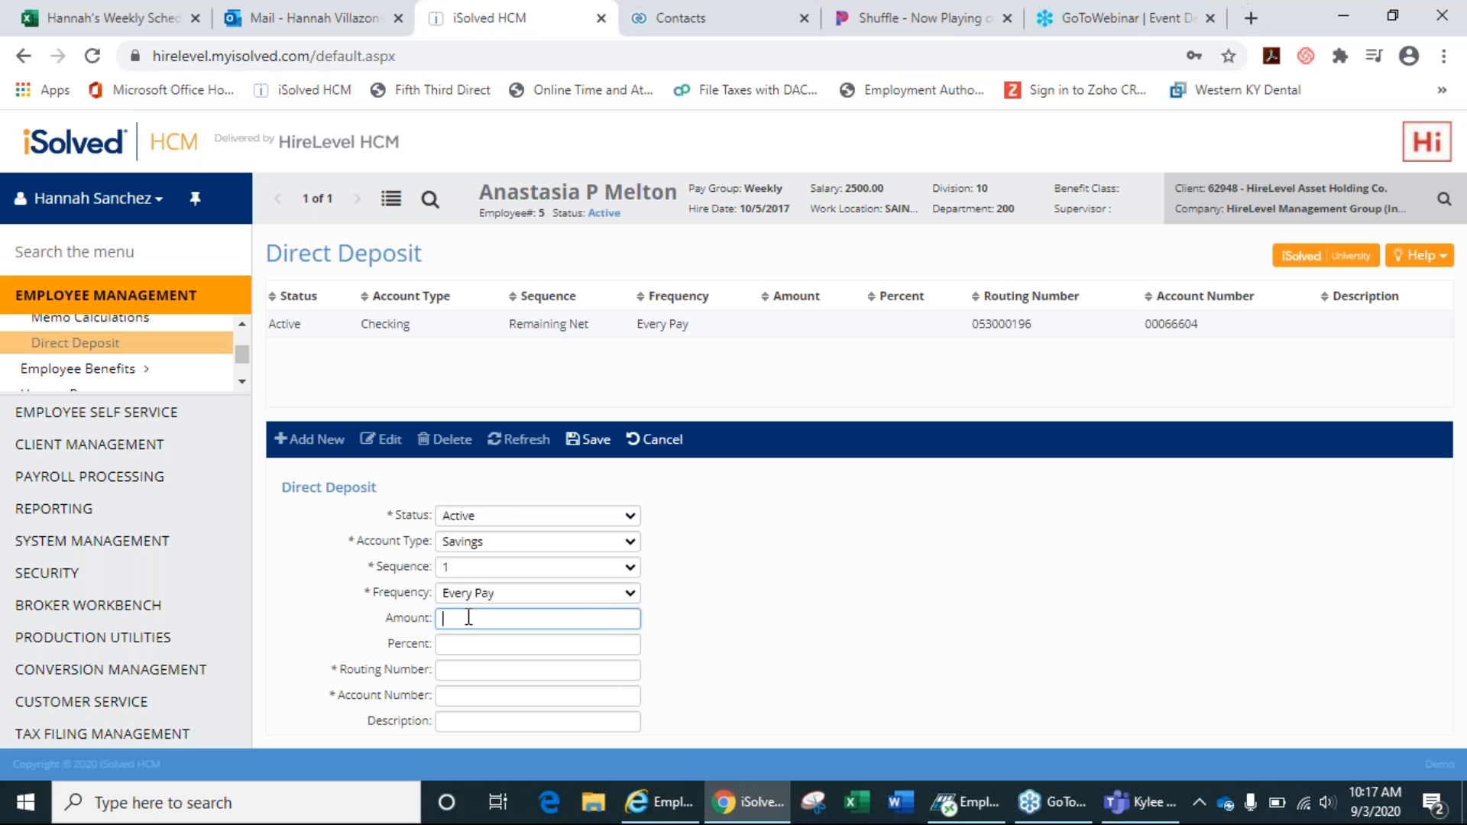
type("25")
Enter routing and account numbers, discard the savings draft, and open the checking deposit for editing.
left_click(471, 669)
type("000000000")
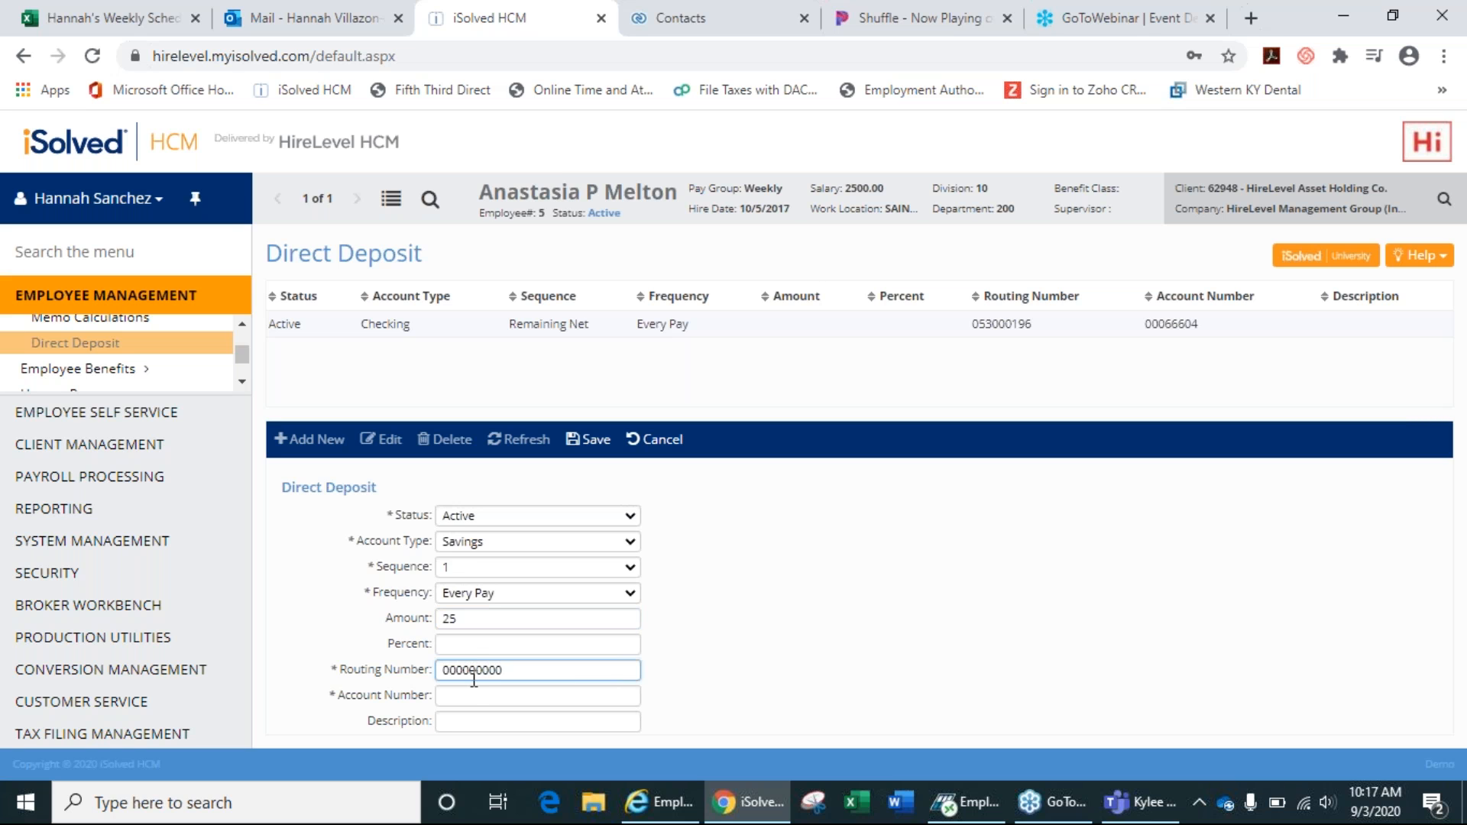
left_click(470, 695)
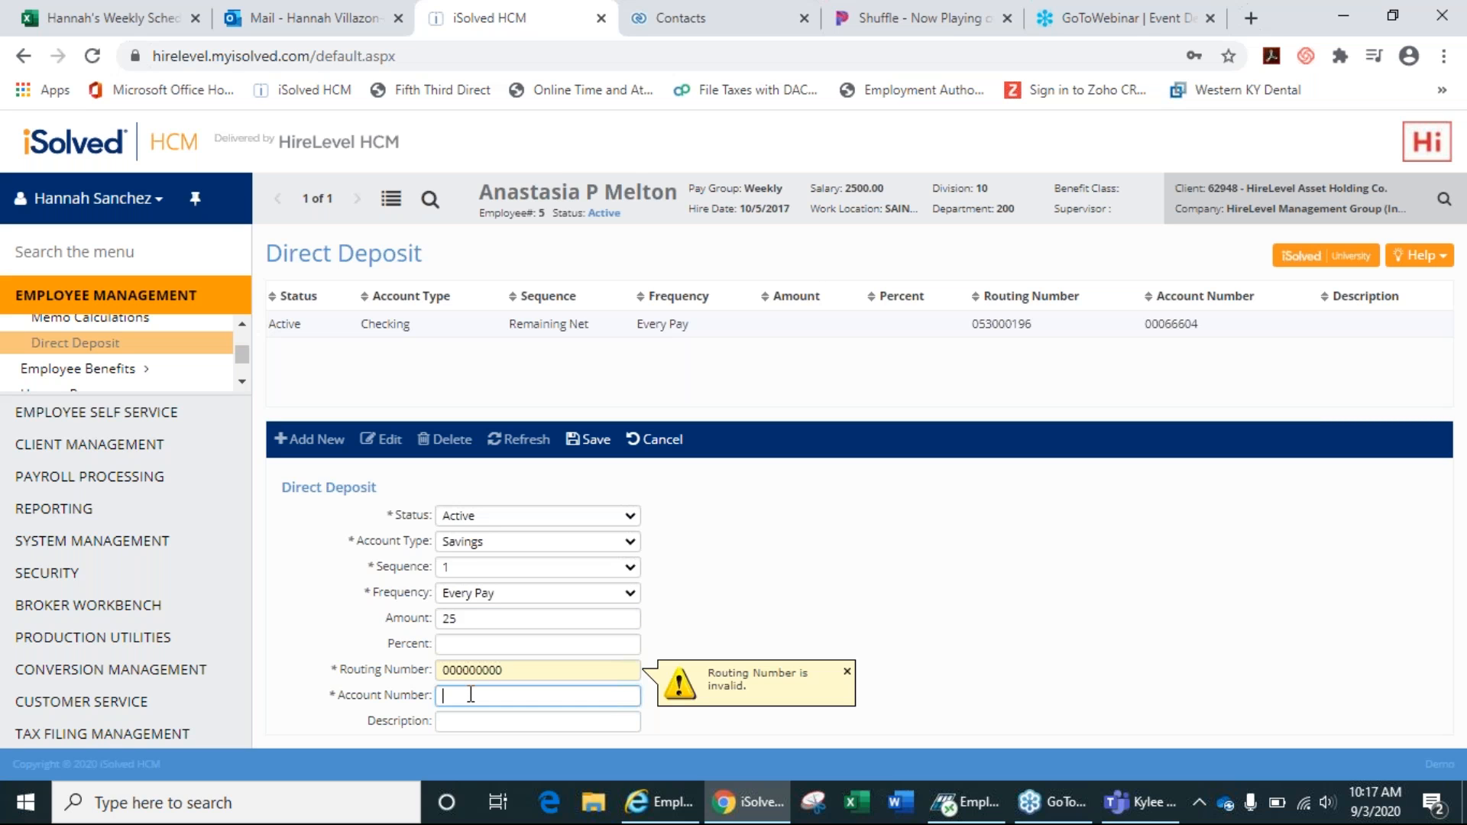
double_click(514, 673)
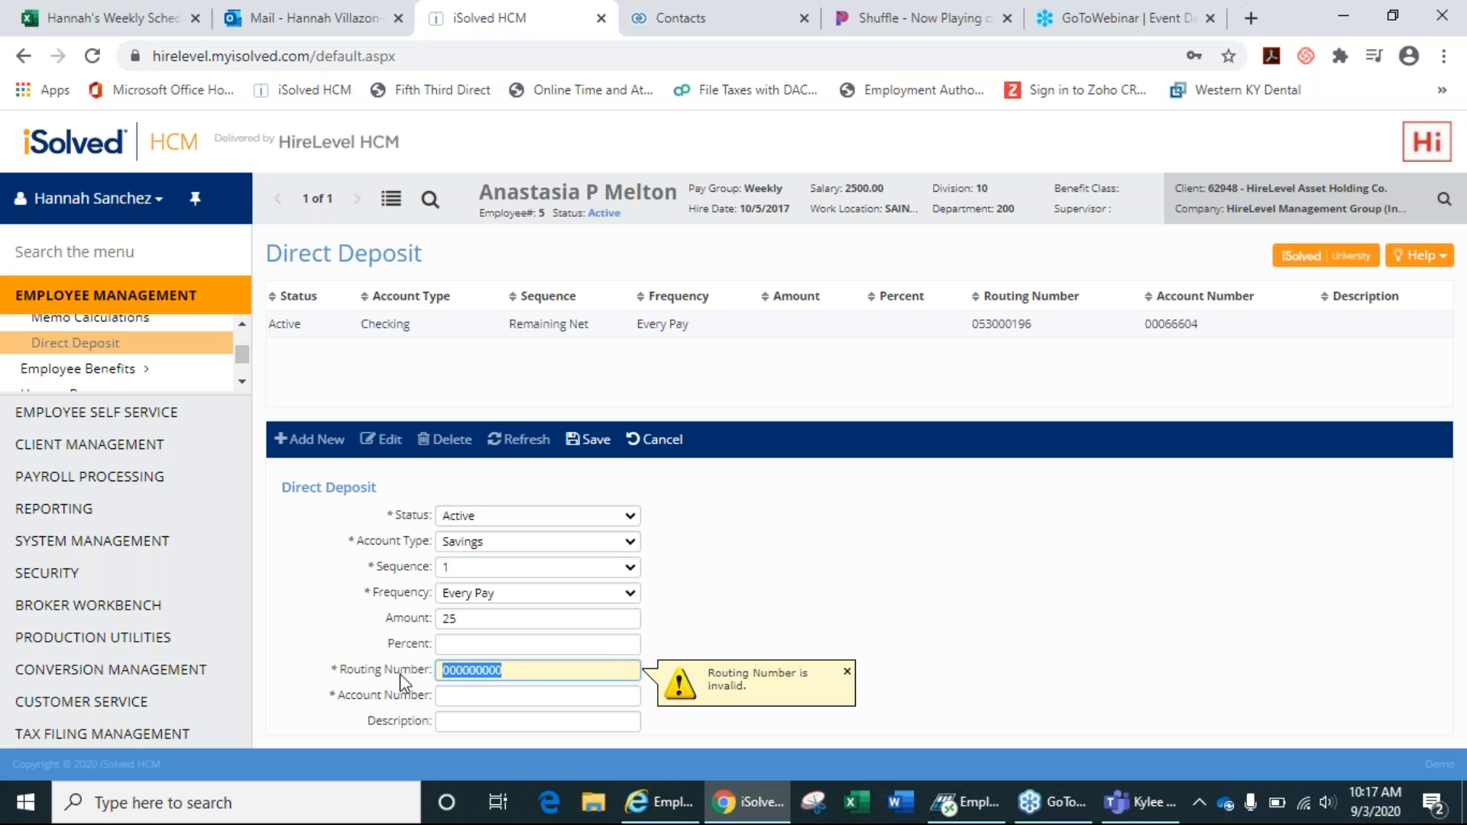
left_click(847, 671)
left_click(514, 693)
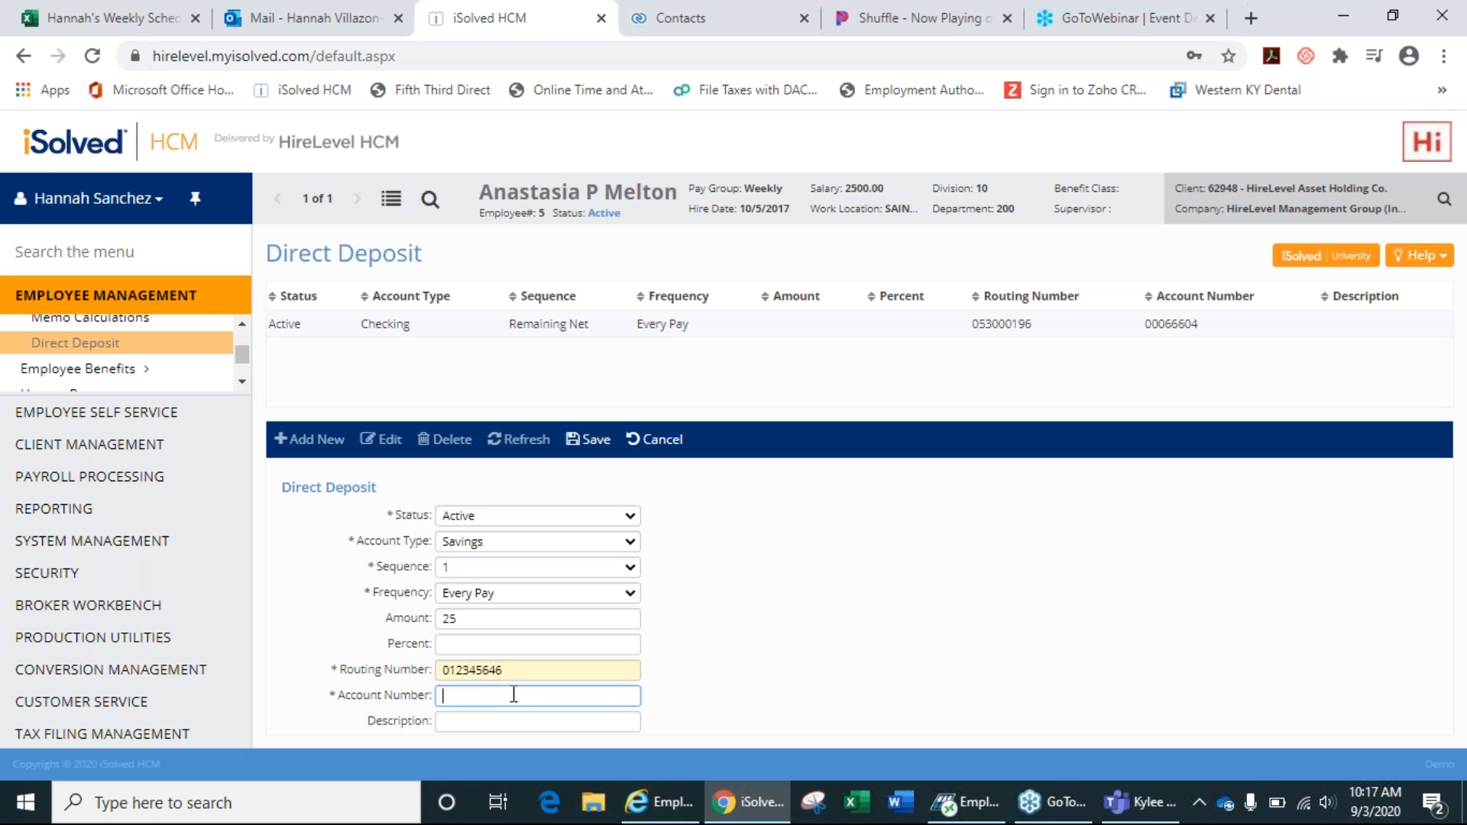
type("0000000000")
left_click(671, 451)
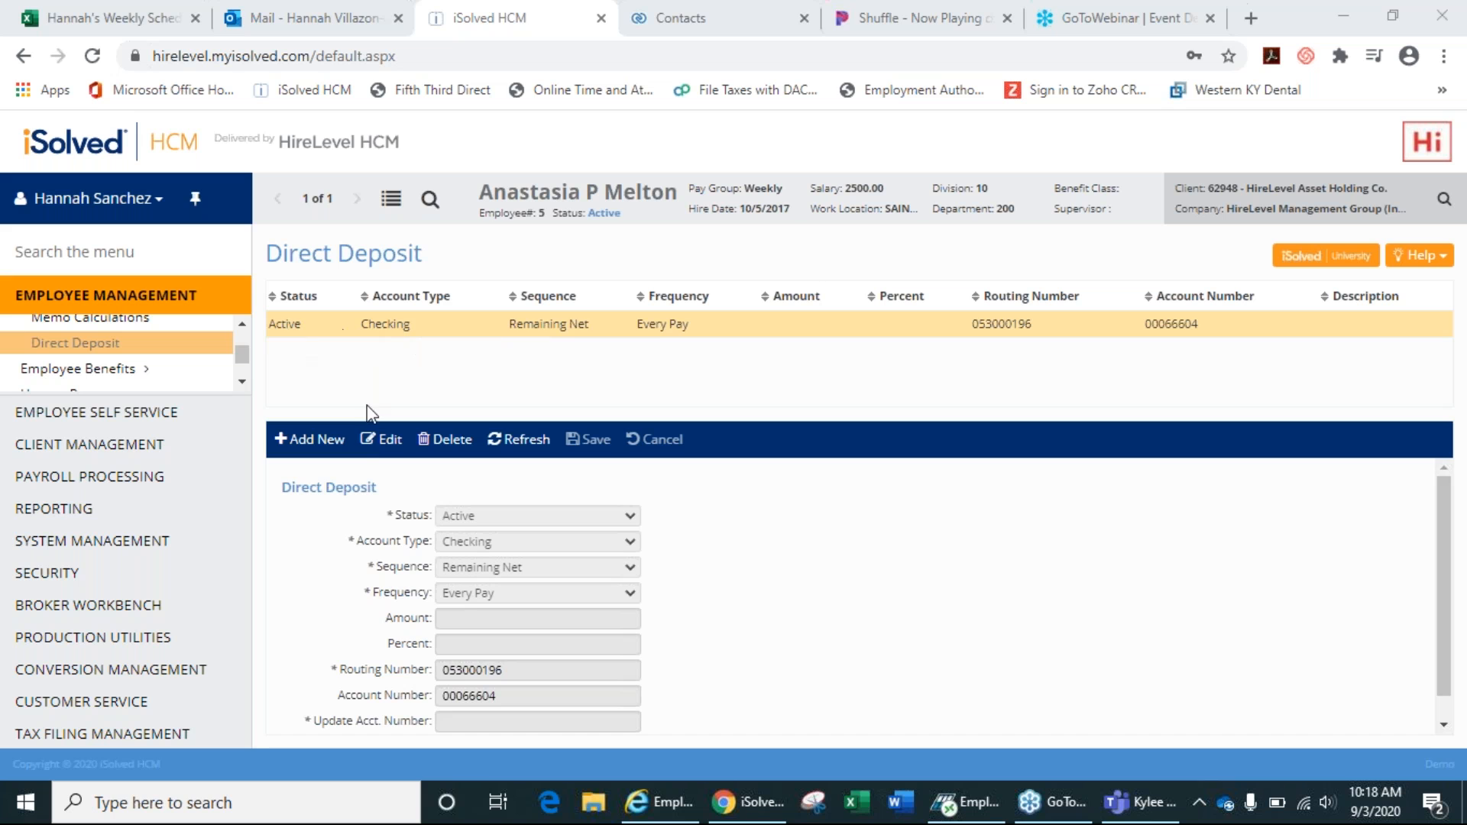
left_click(386, 439)
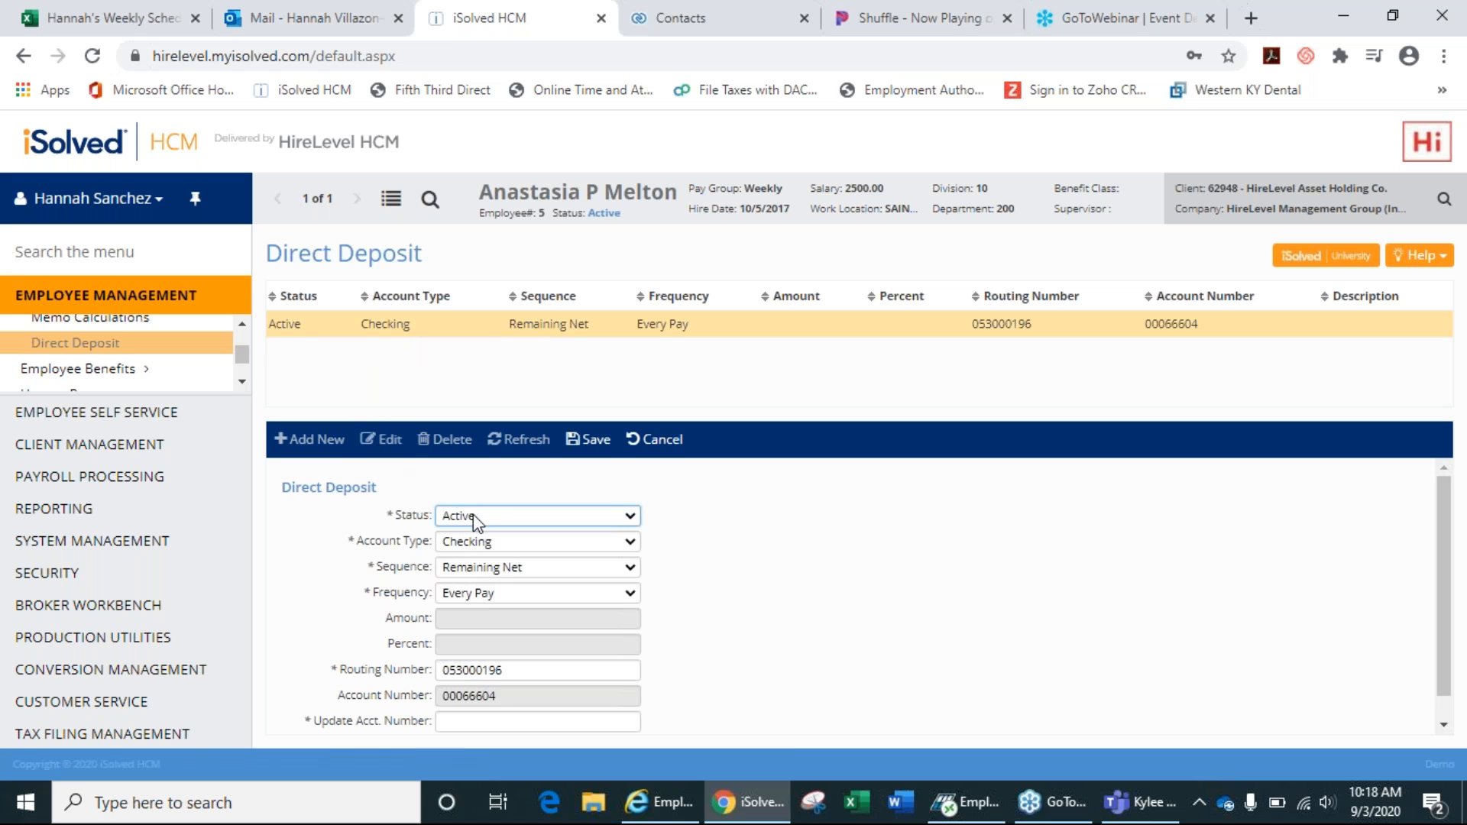
Set the existing checking deposit's status to Inactive and save it.
left_click(476, 518)
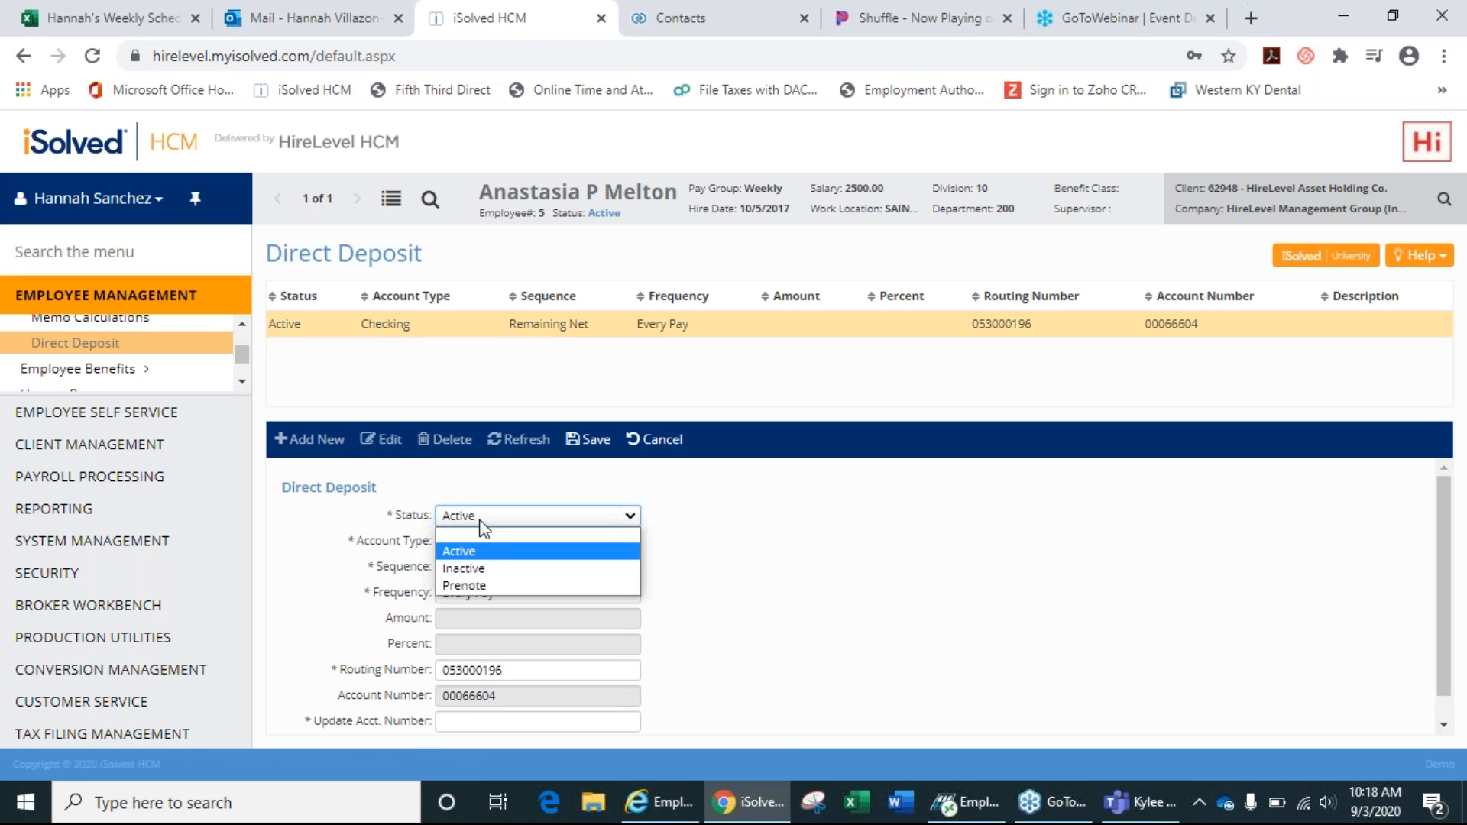
left_click(477, 569)
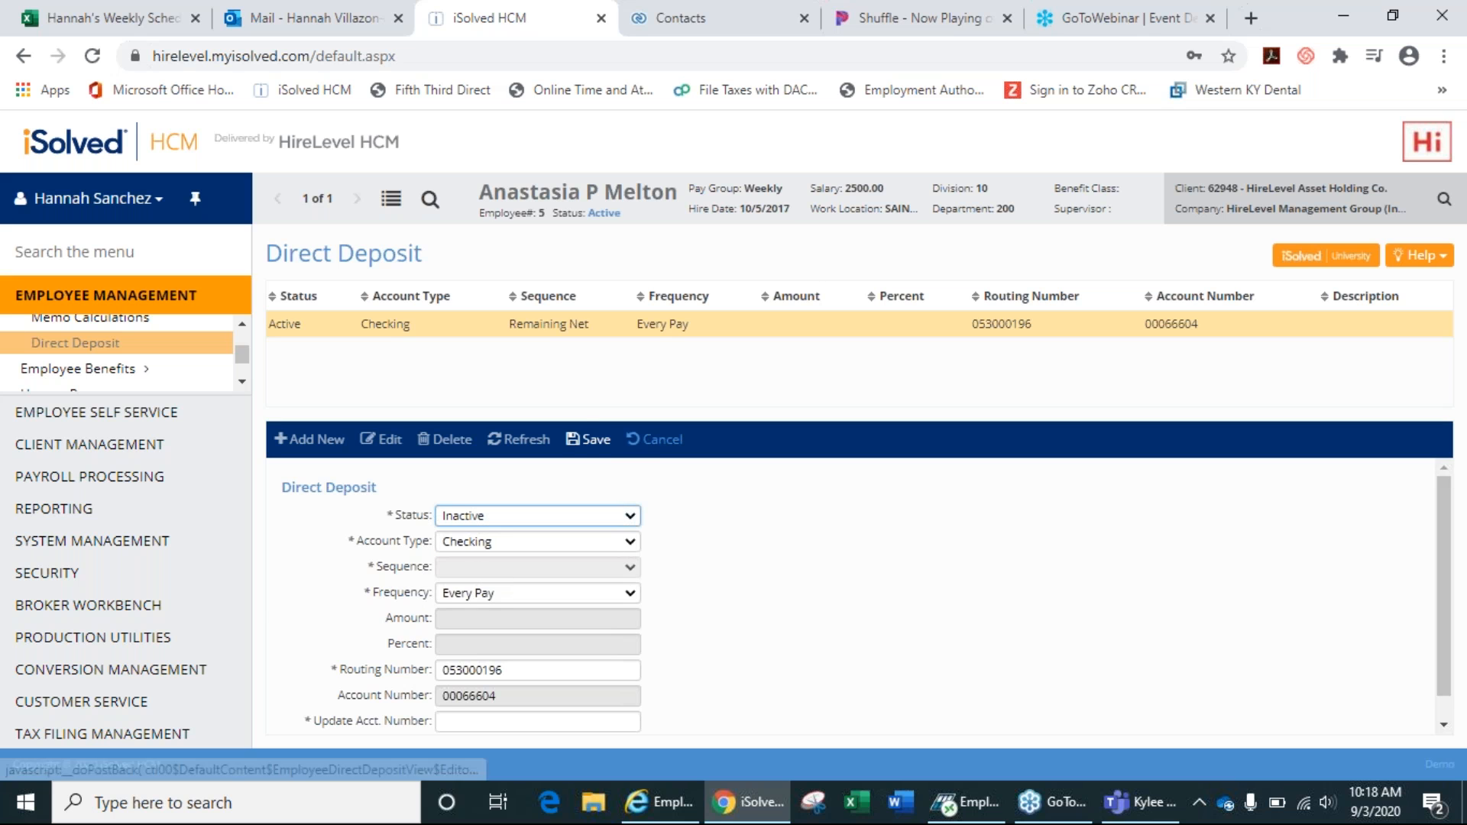
left_click(612, 441)
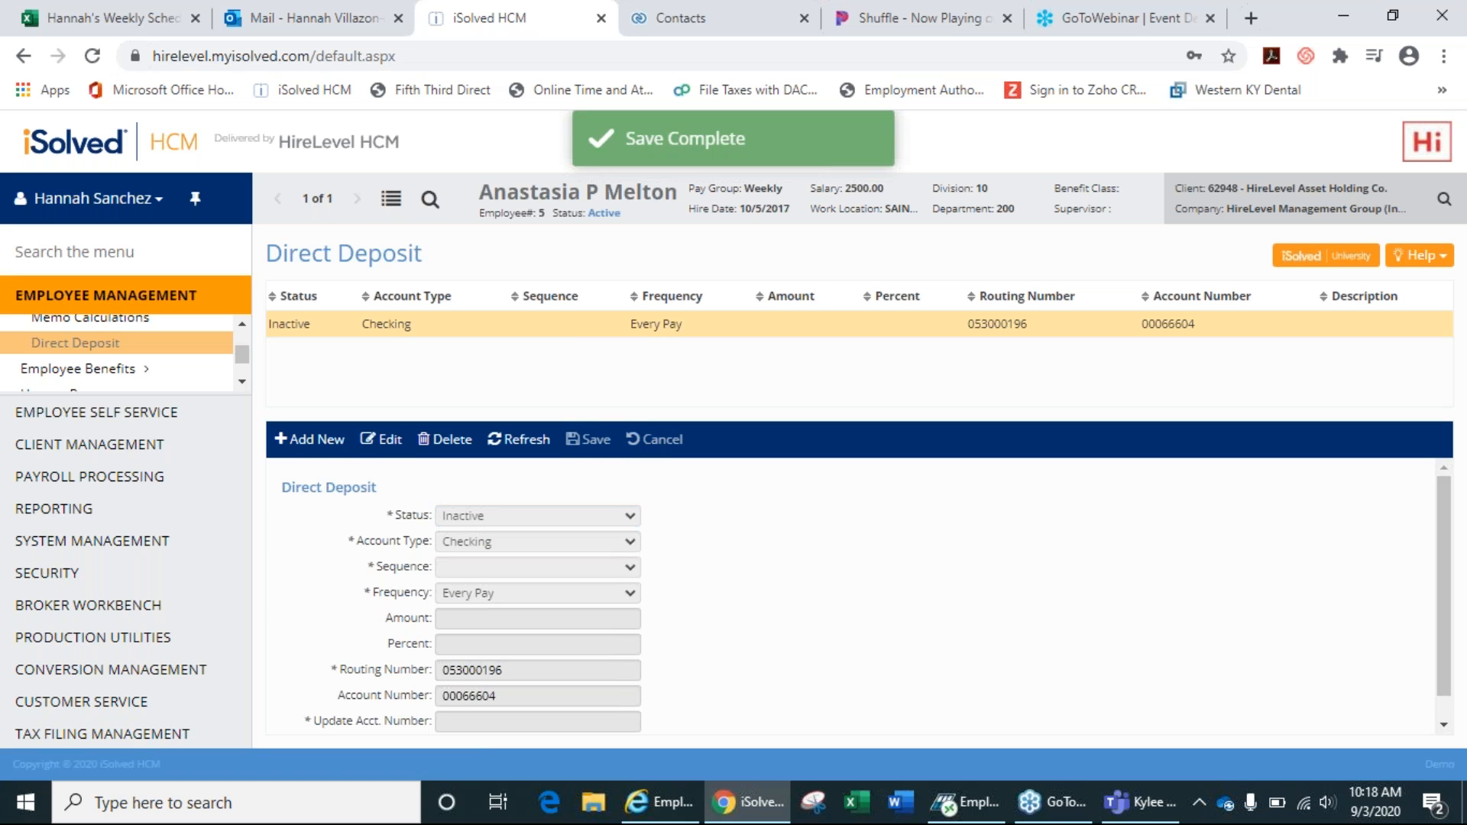
left_click(317, 440)
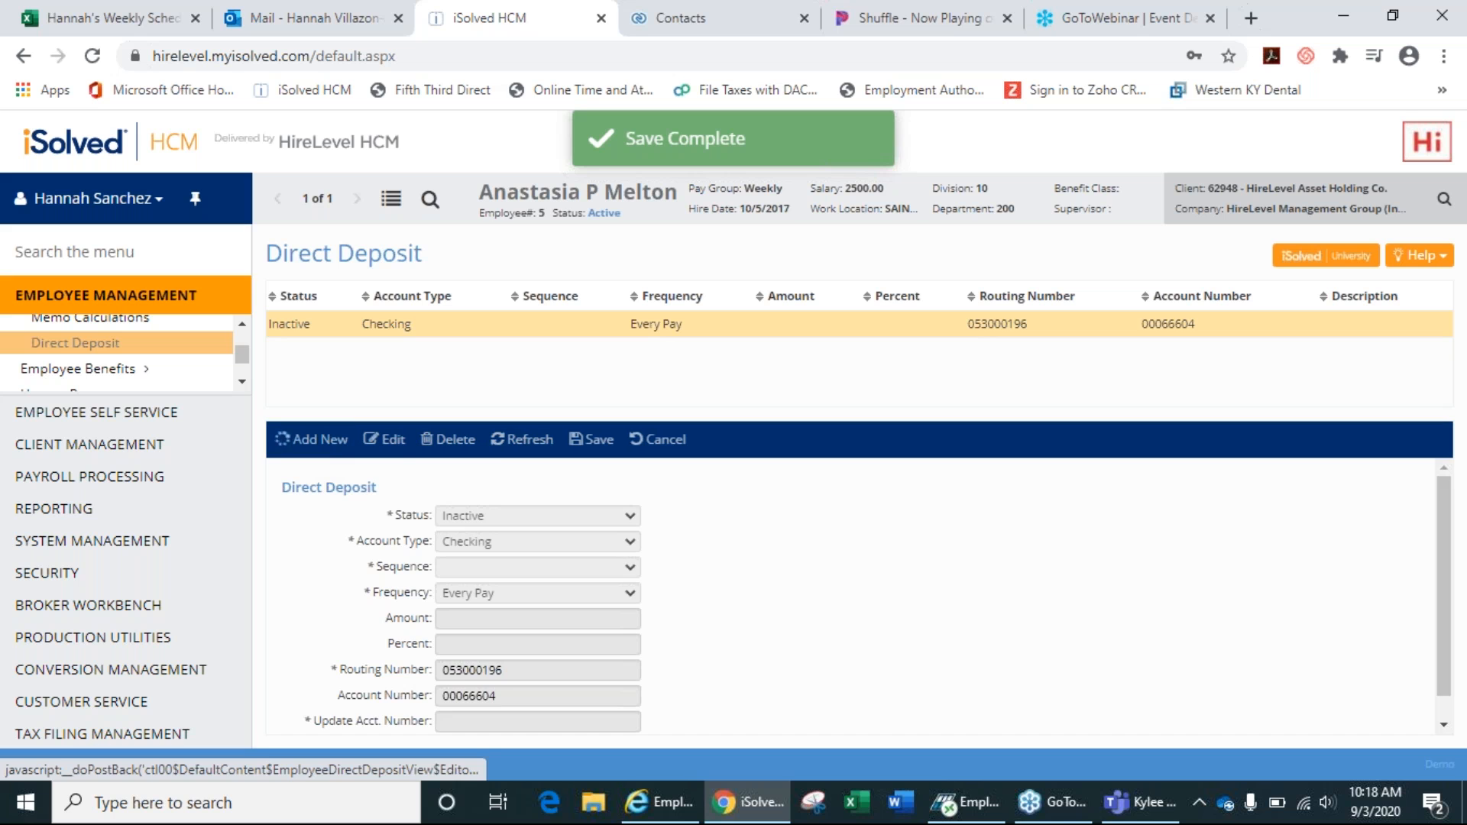
Draft an Active Checking deposit with sequence Remaining Net, then cancel it.
left_click(529, 516)
left_click(537, 552)
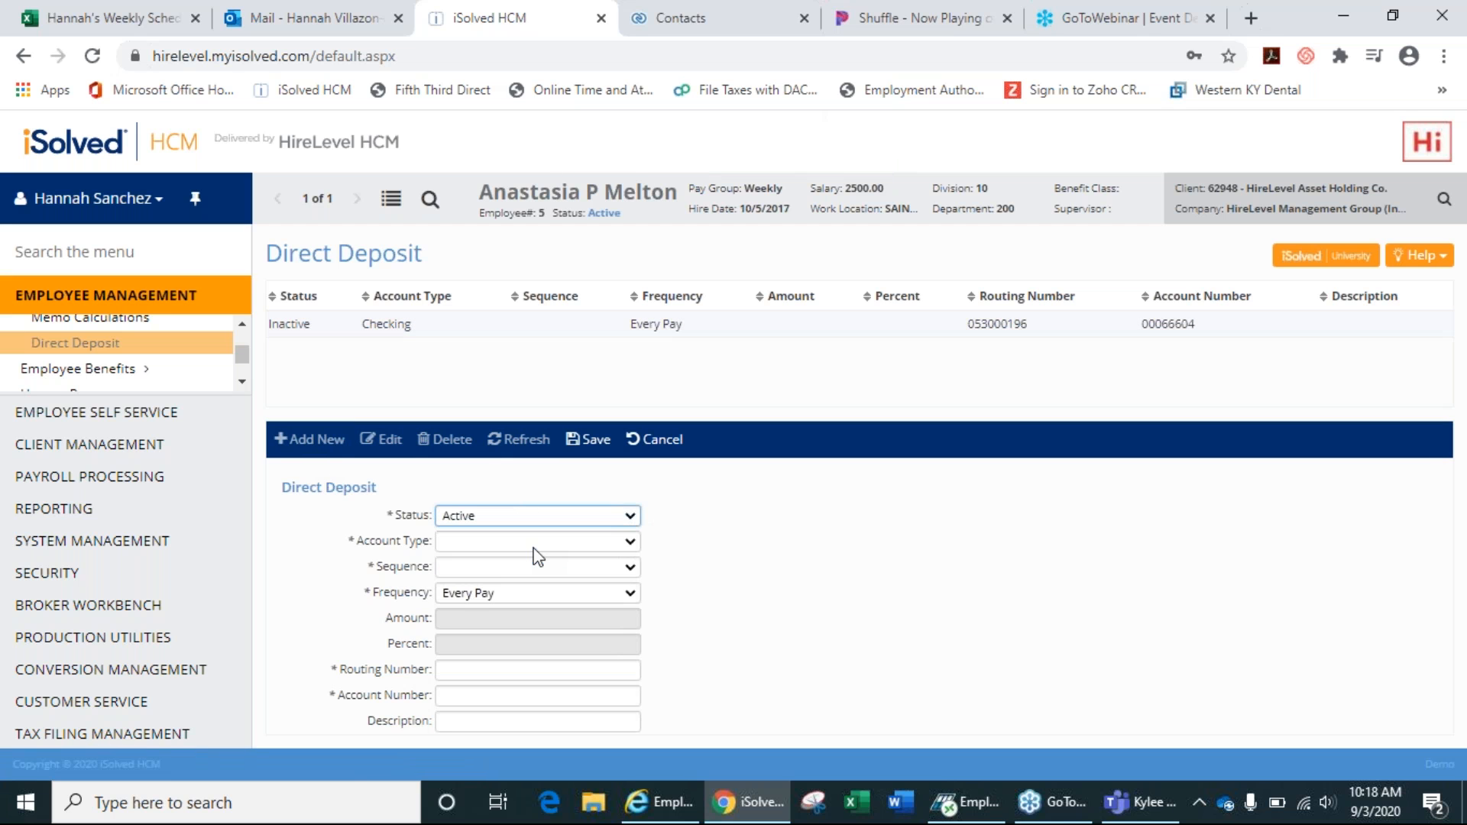
left_click(536, 544)
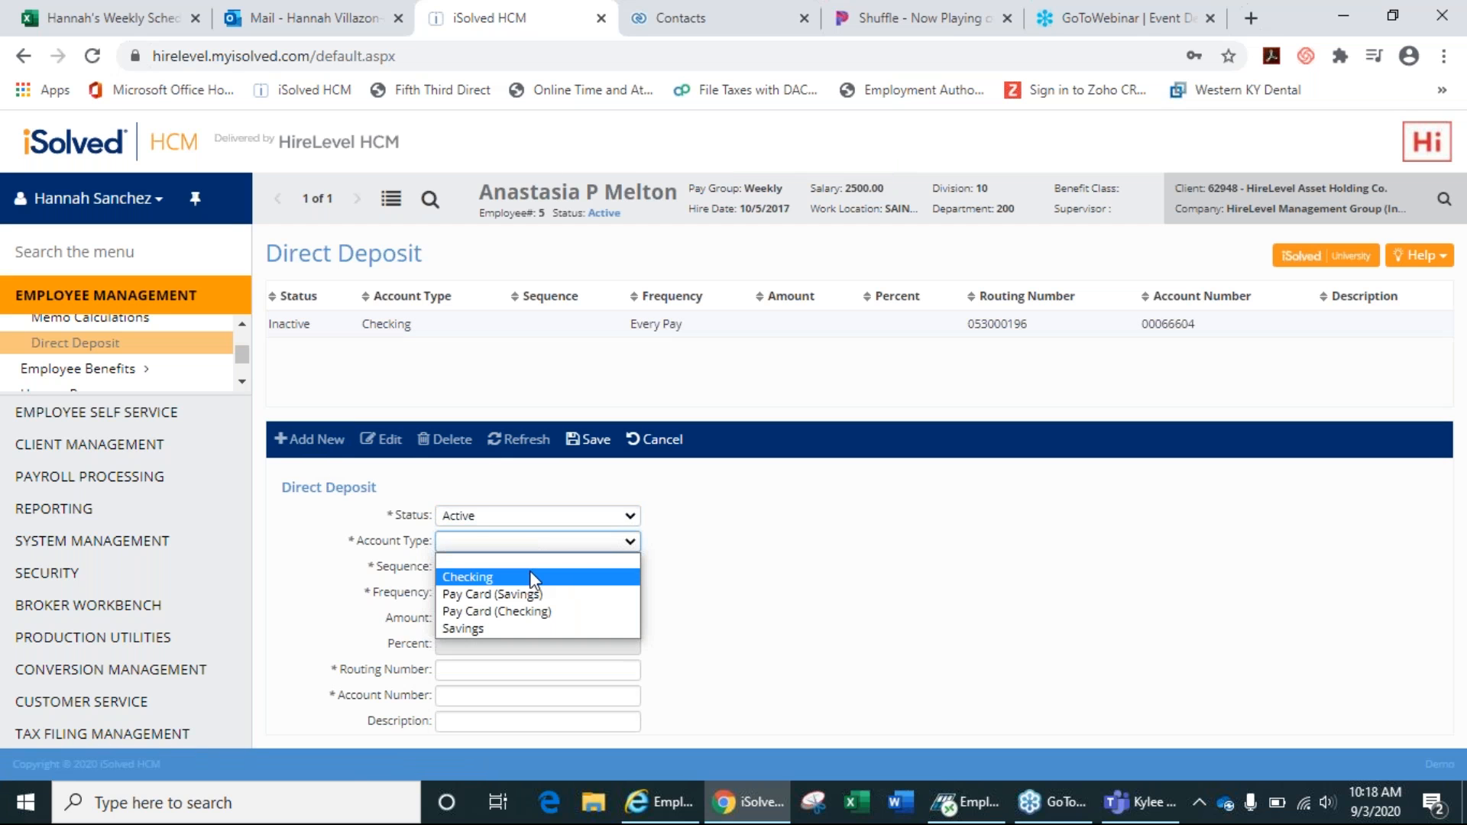
left_click(531, 573)
left_click(531, 569)
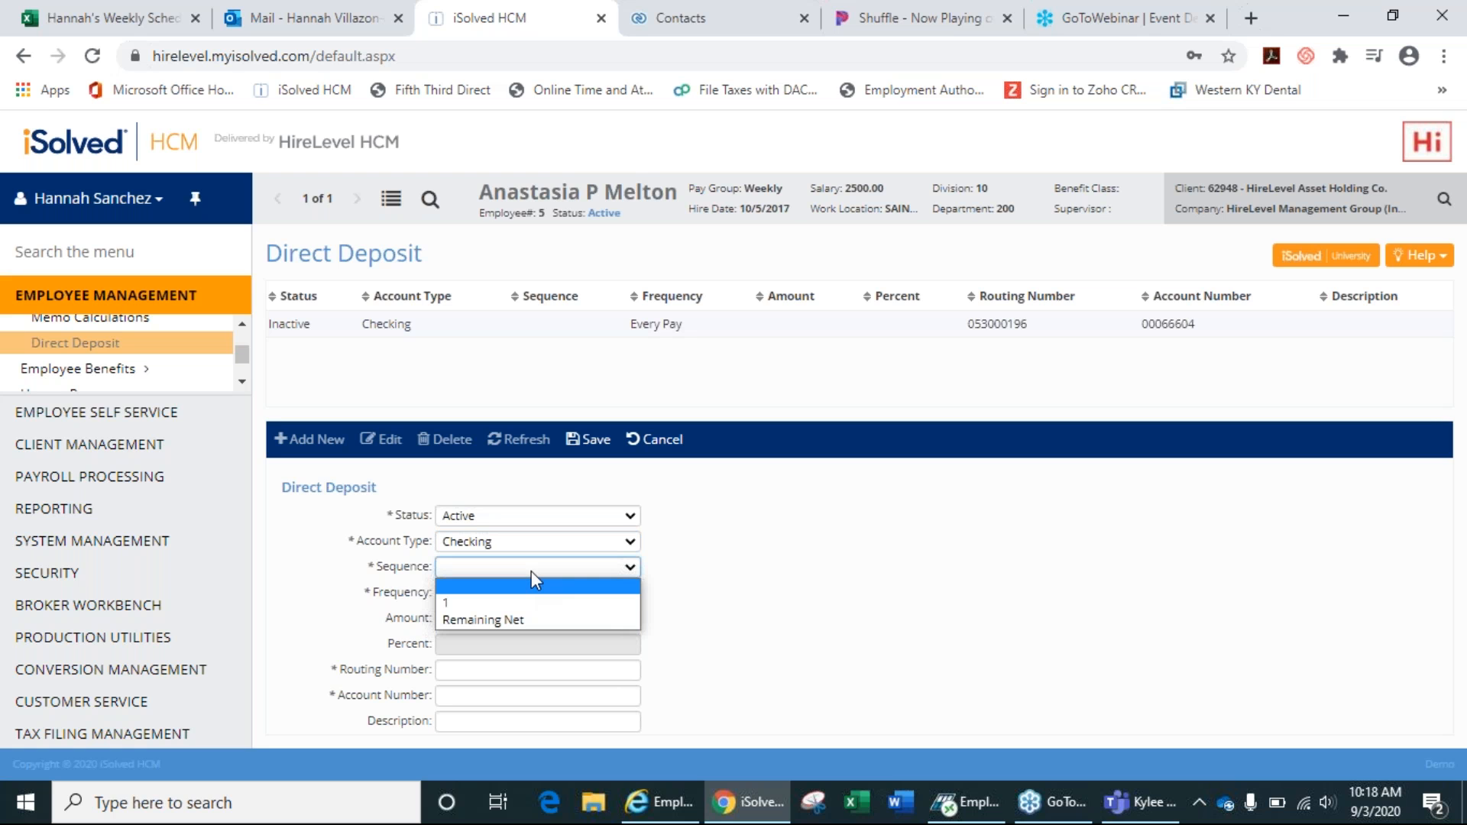
left_click(530, 619)
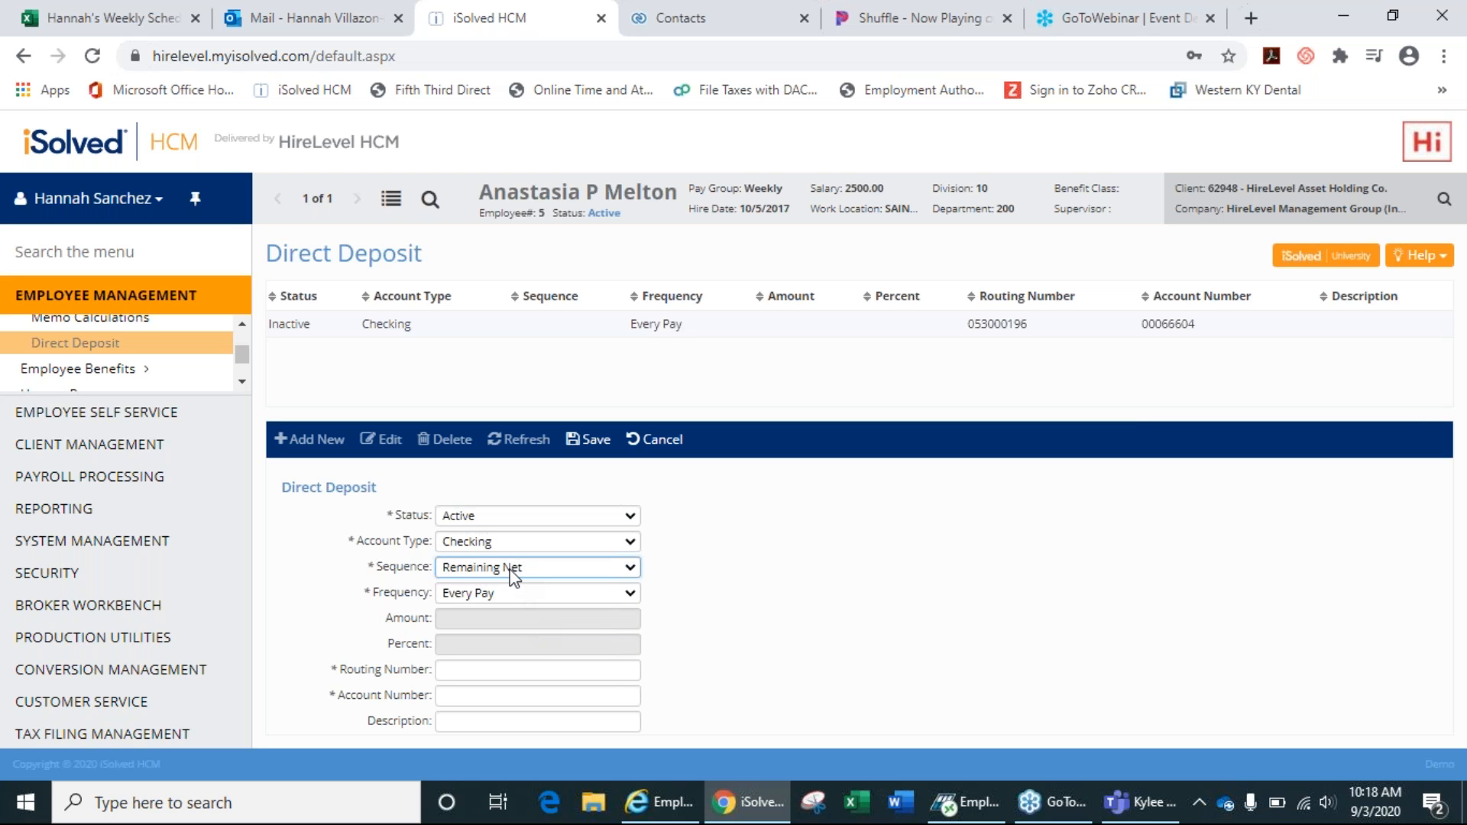
left_click(493, 677)
left_click(488, 696)
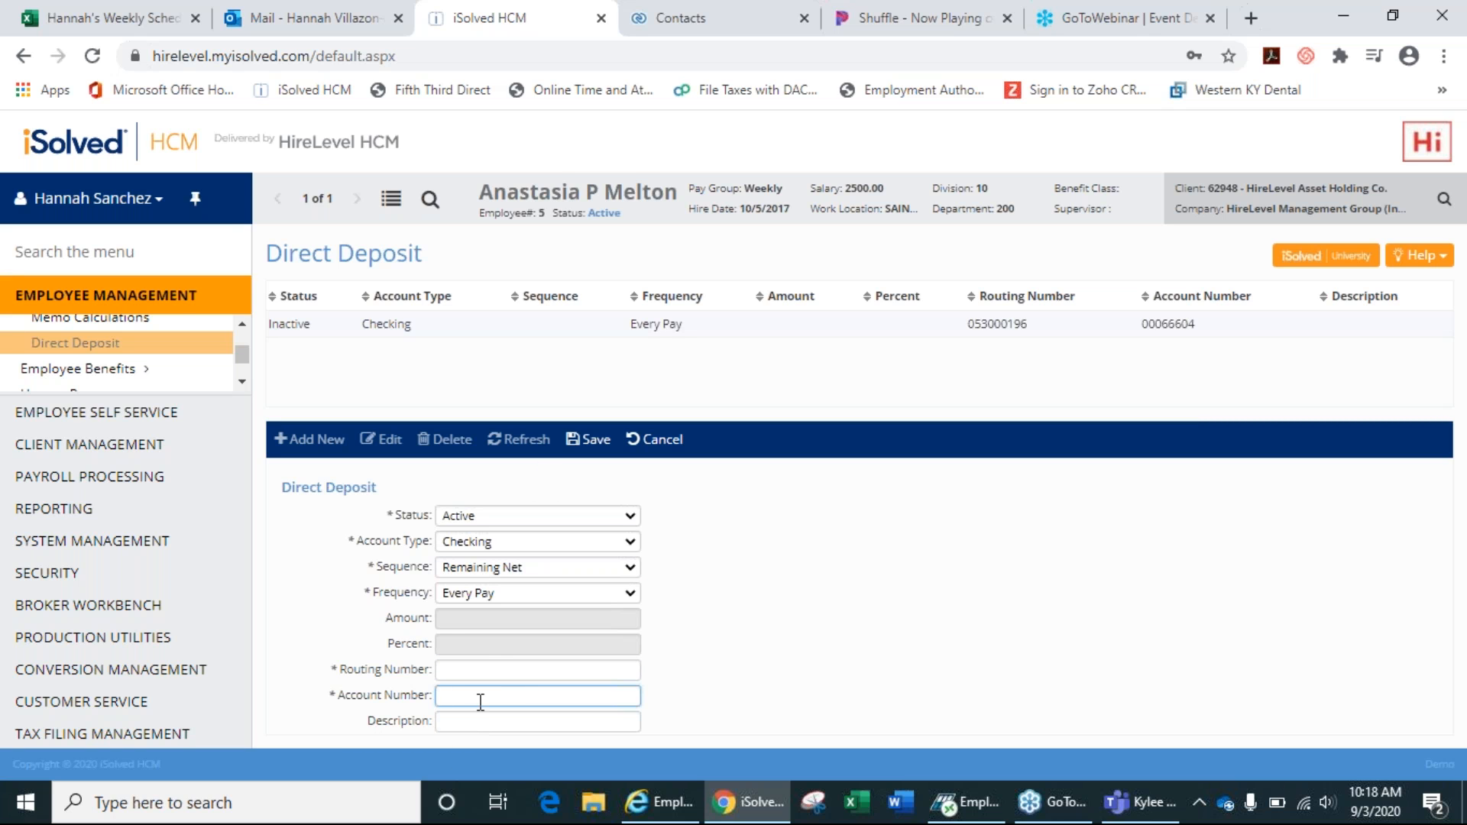
left_click(671, 441)
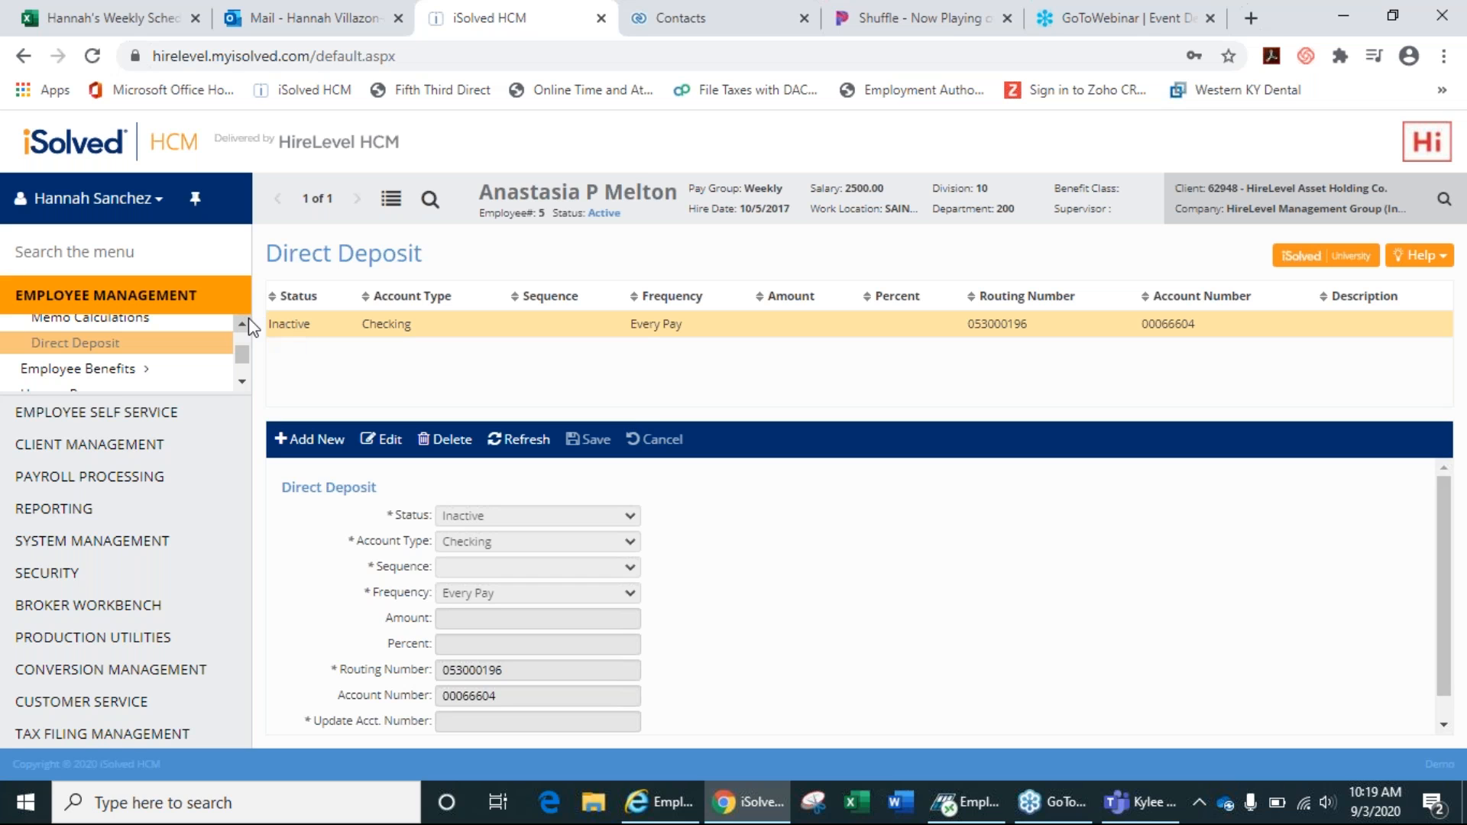
left_click(241, 324)
left_click(242, 324)
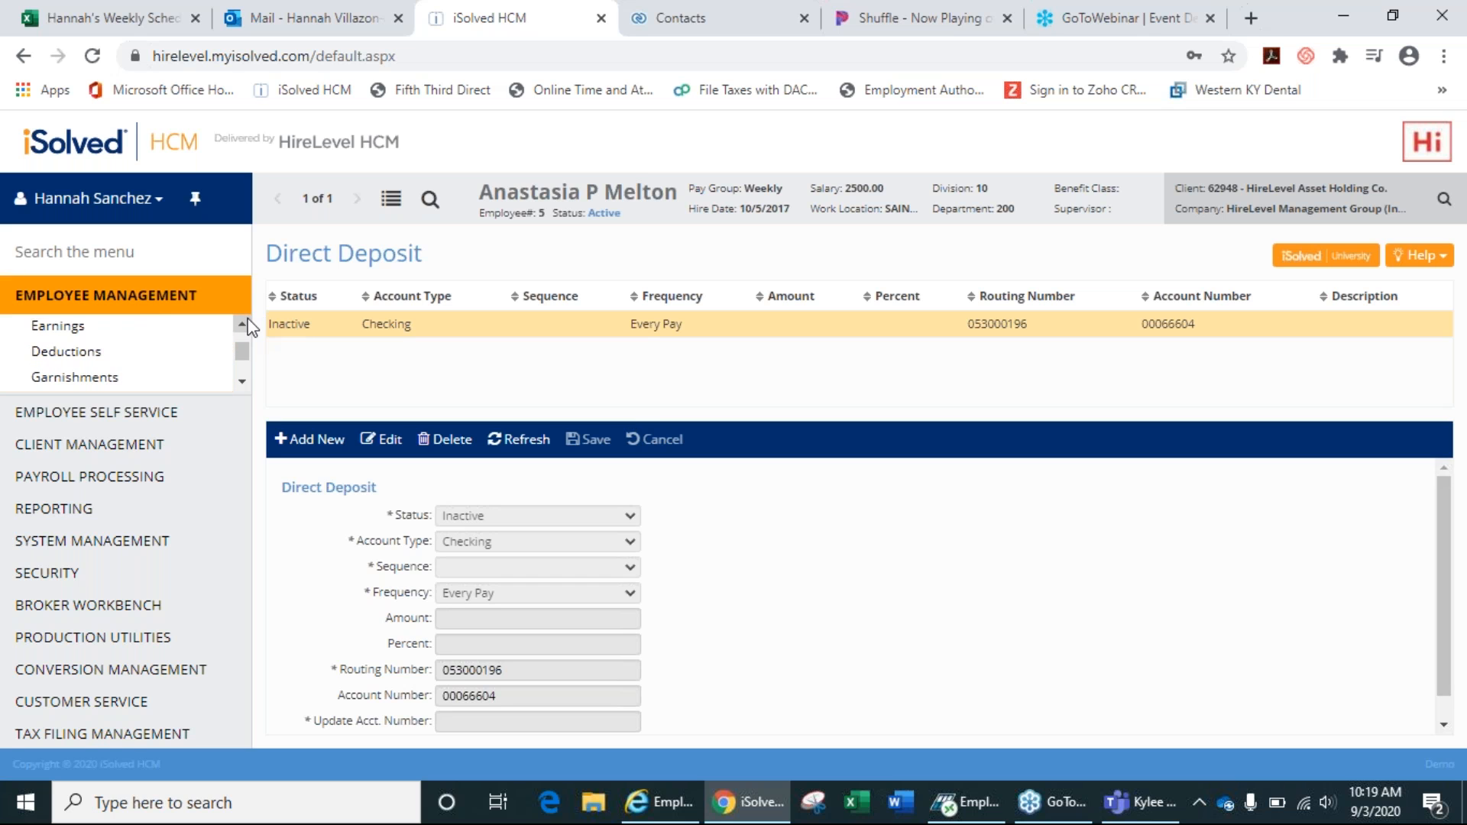
left_click(241, 324)
left_click(242, 324)
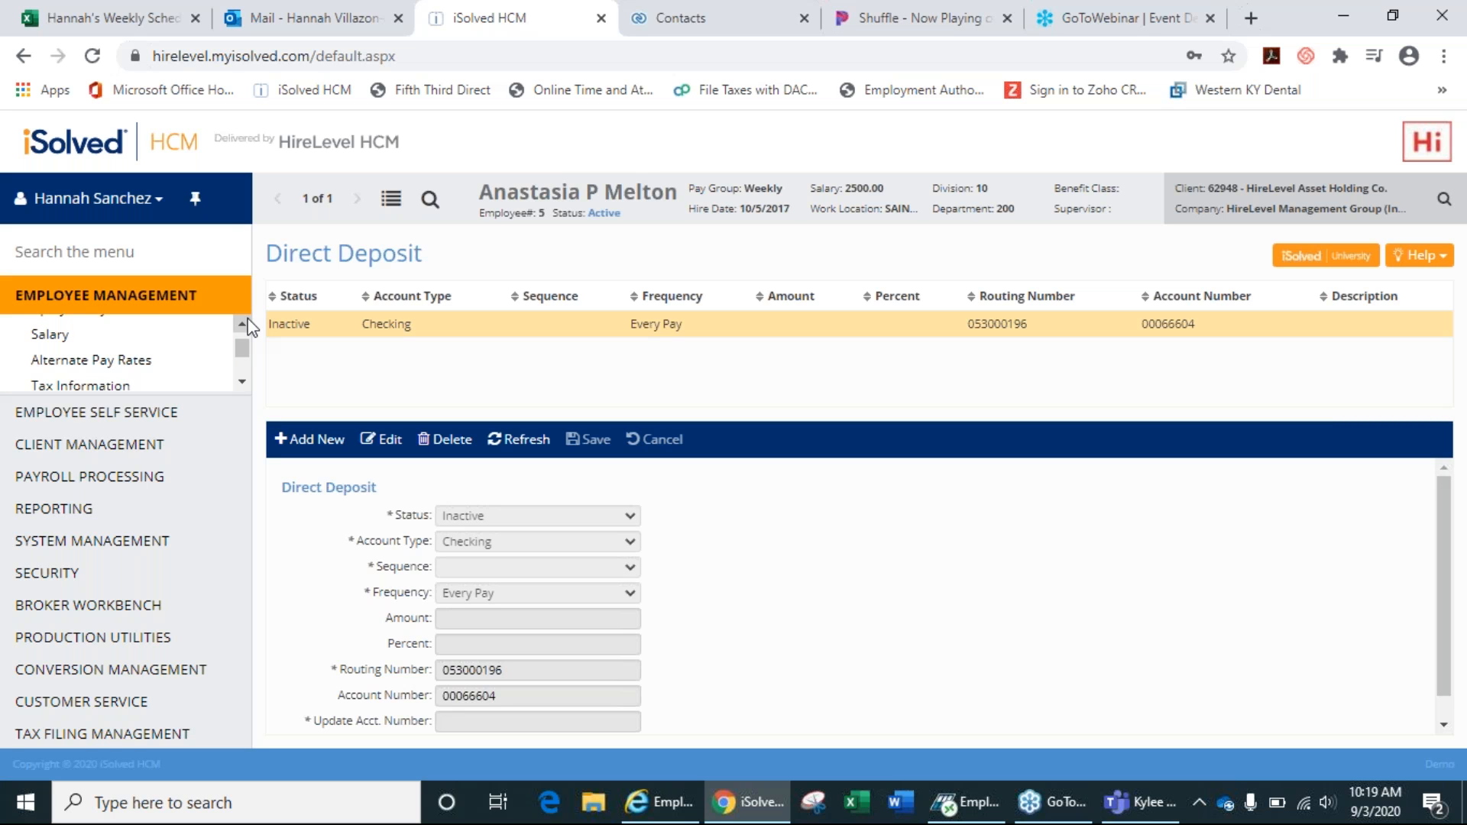
left_click(241, 324)
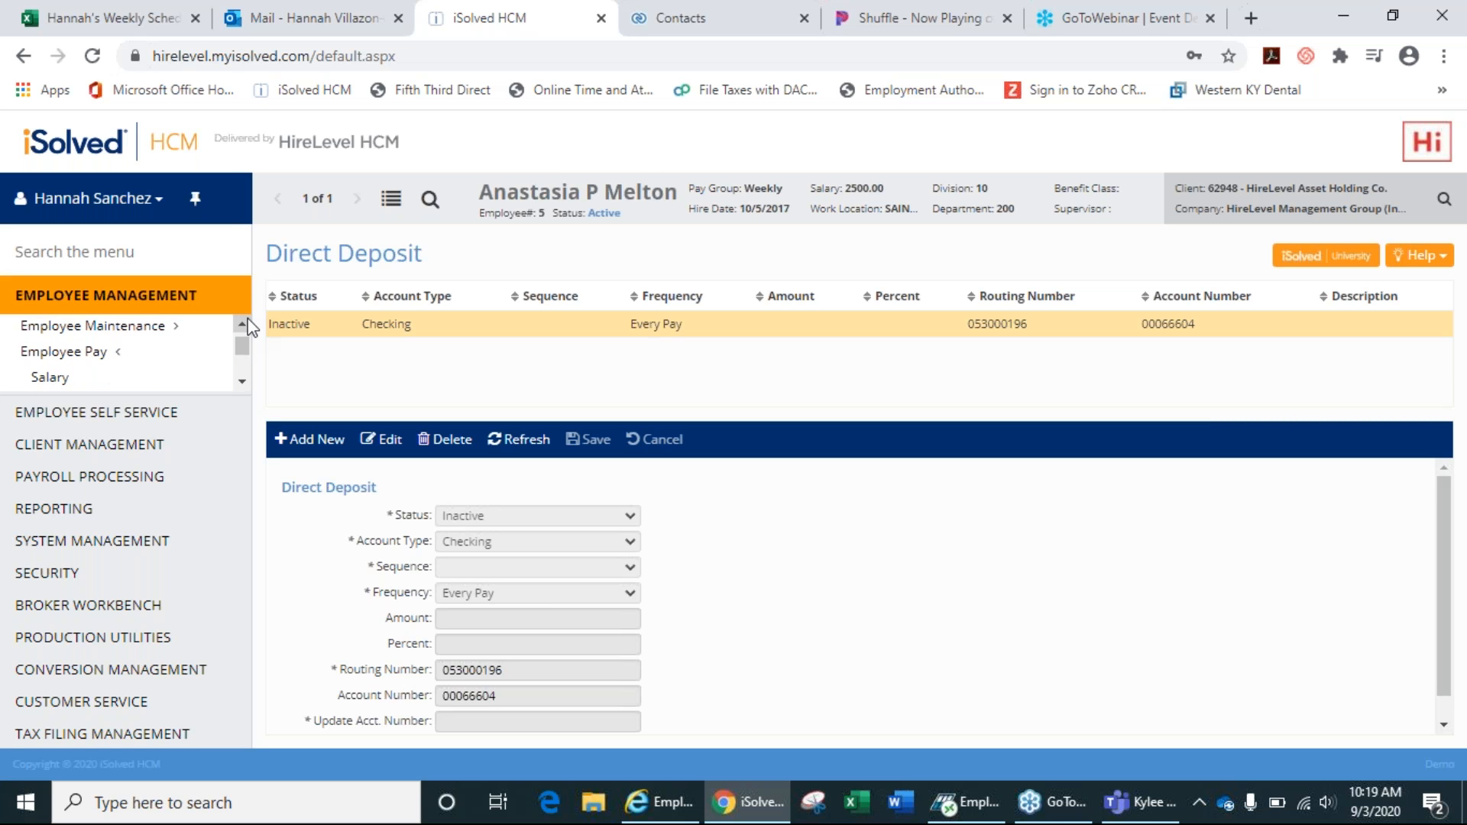
left_click(243, 382)
left_click(243, 382)
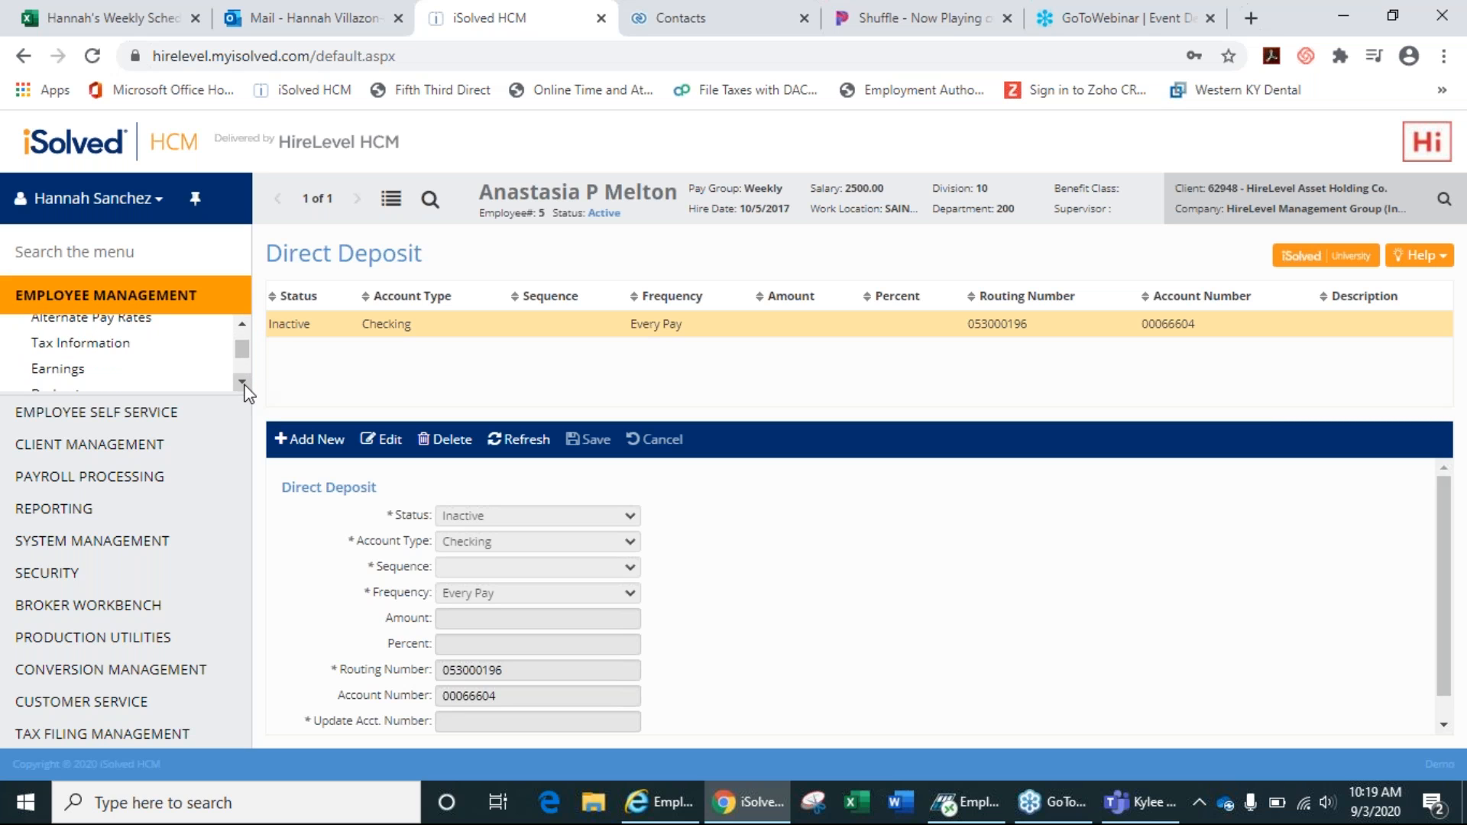
left_click(242, 382)
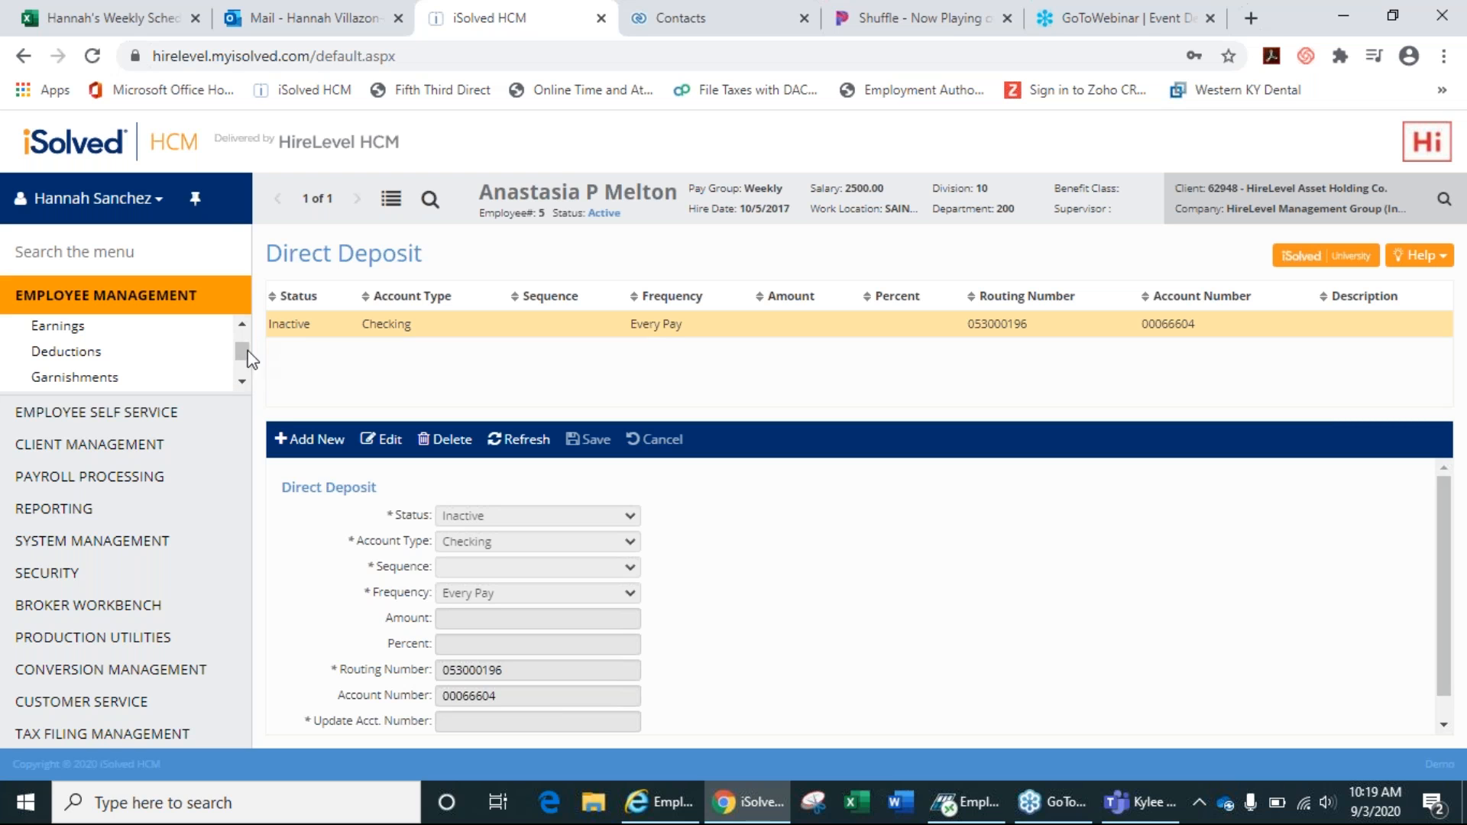
left_click(242, 383)
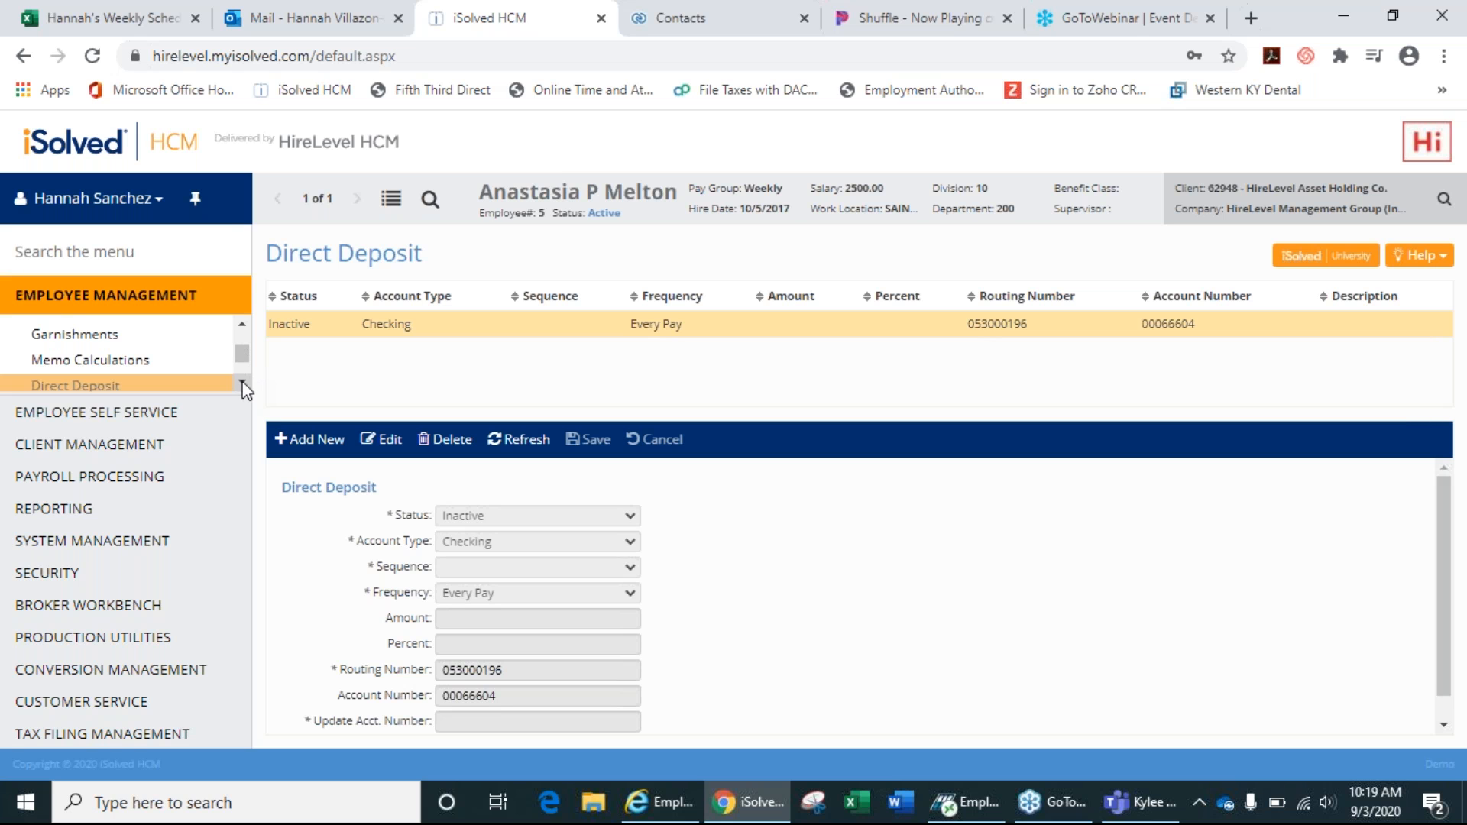
left_click(241, 324)
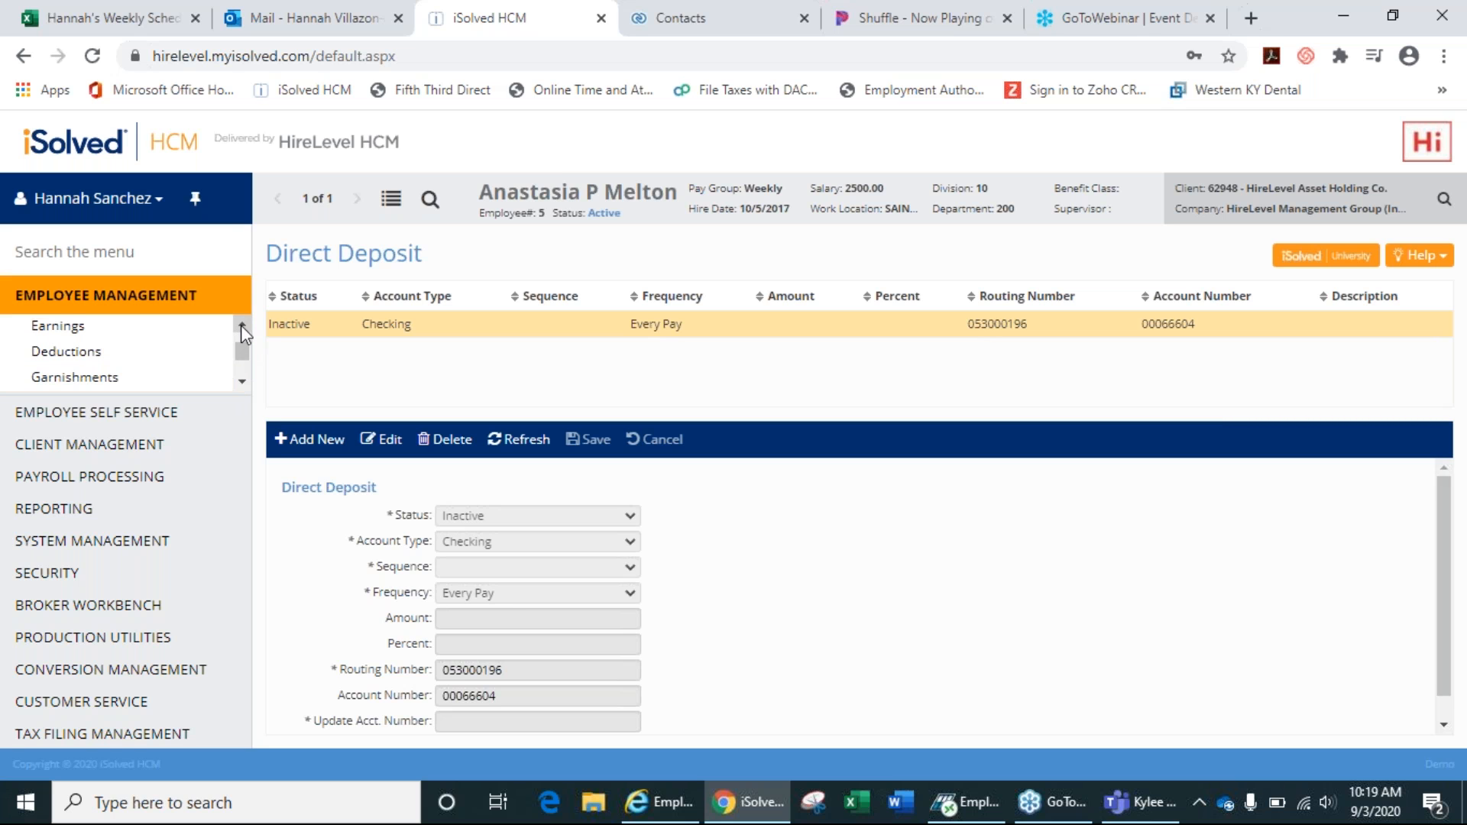
View the Health deduction on the Deductions page, set to Every Pay with amount 0.0000.
left_click(83, 353)
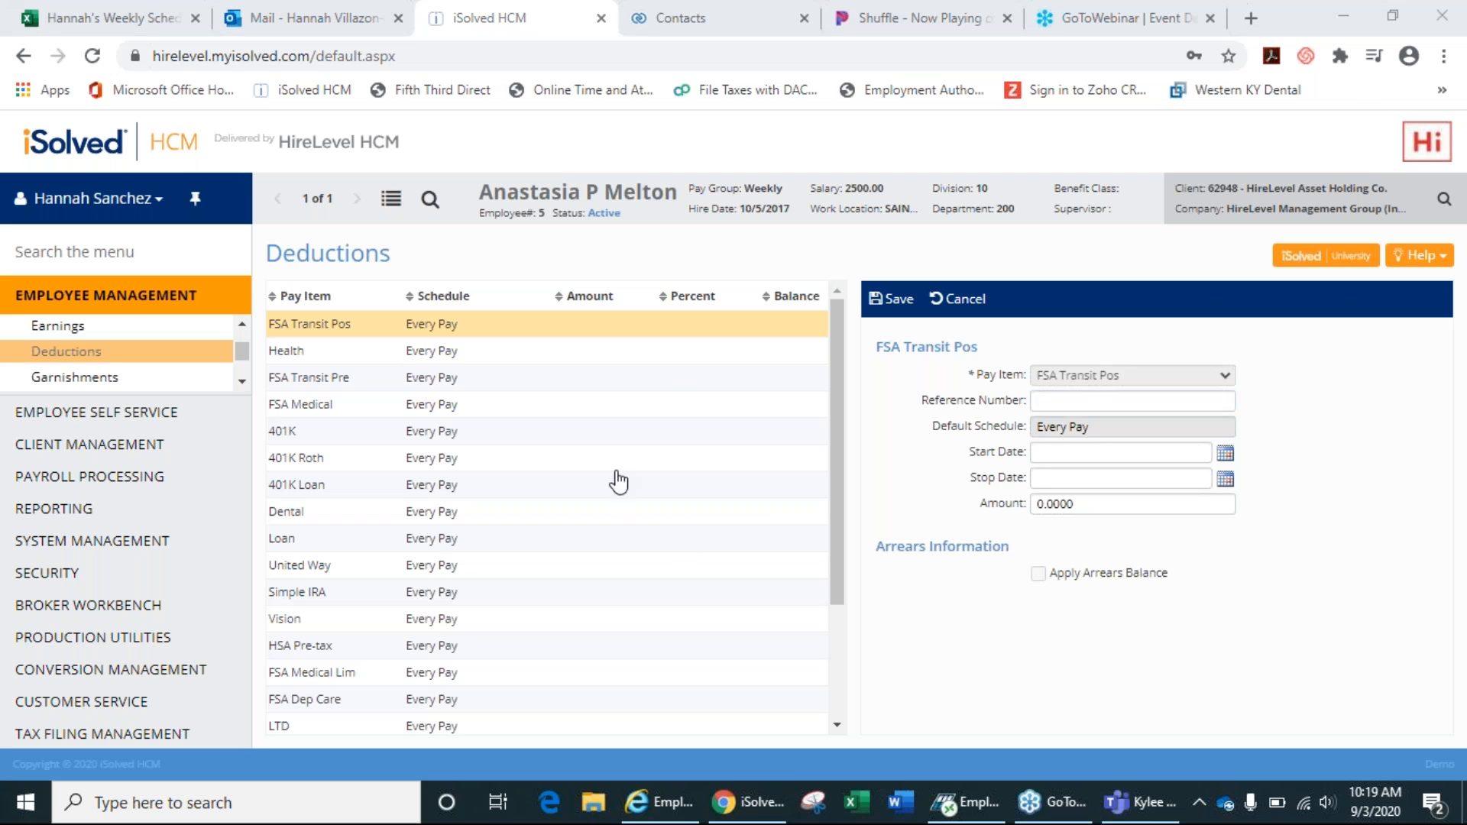
left_click(437, 356)
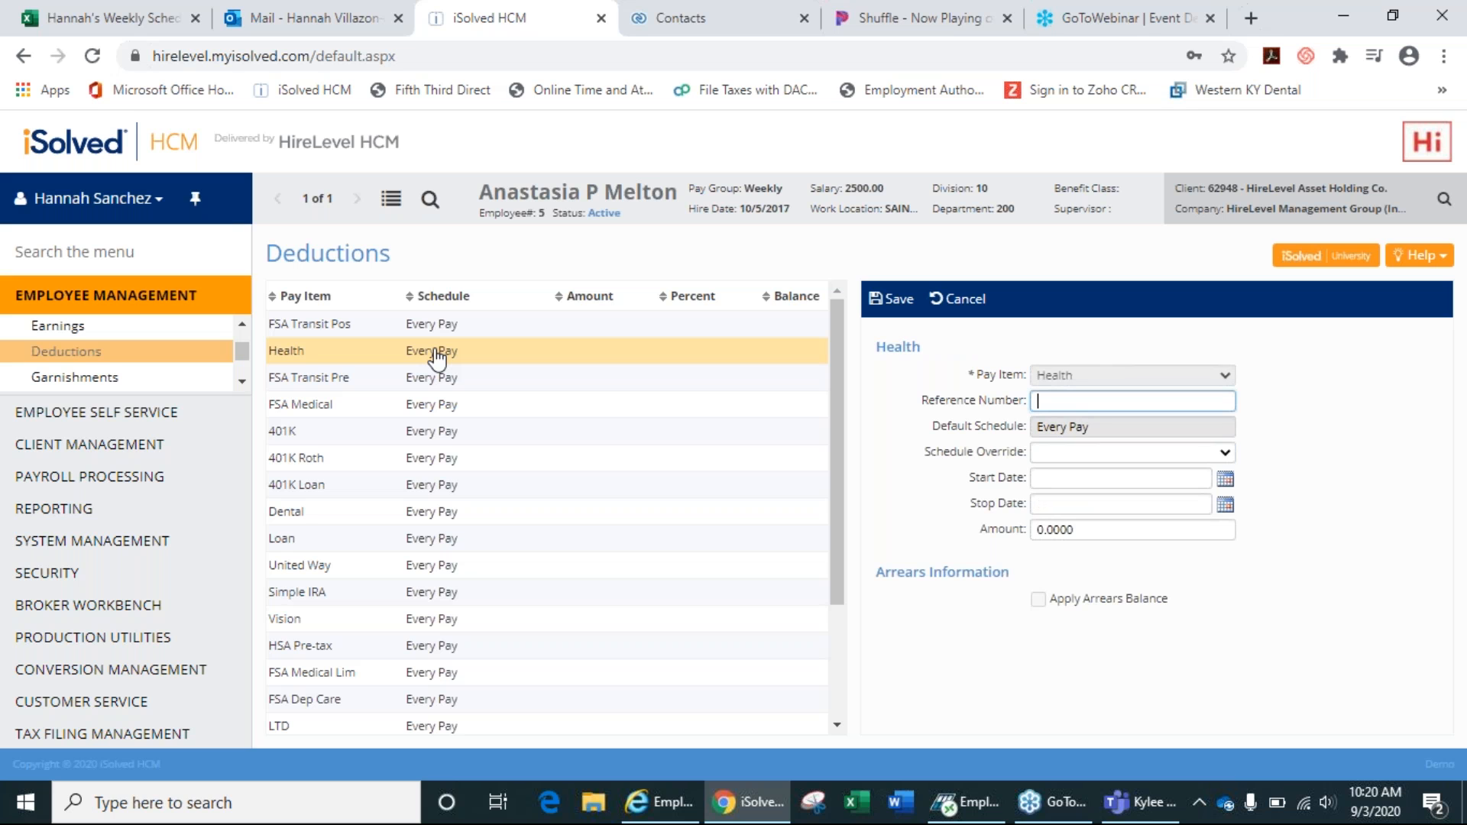
mouse_move(831, 412)
left_mouse_down()
mouse_move(836, 566)
mouse_move(858, 374)
left_mouse_up()
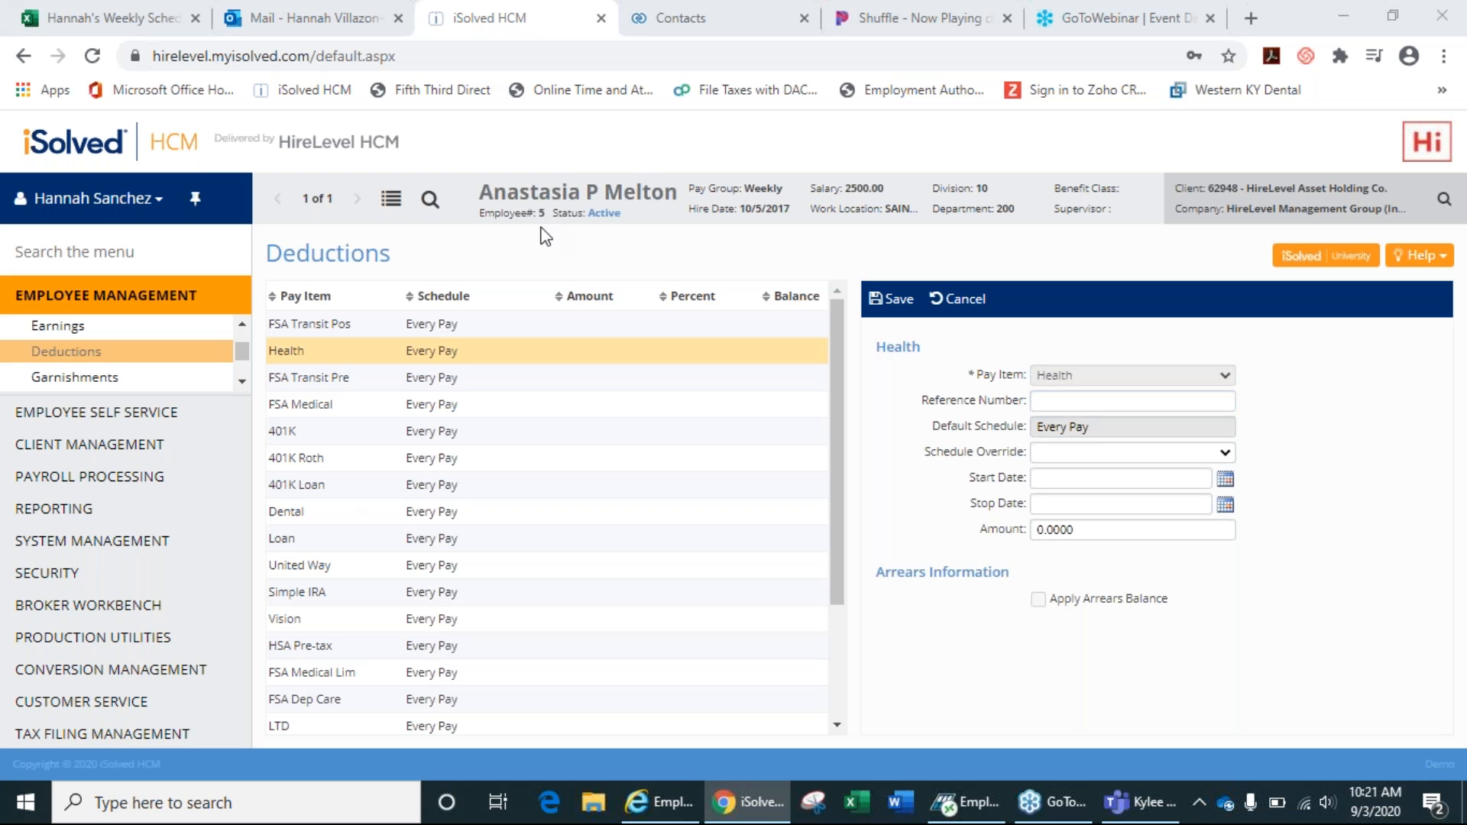
Open the employee's Garnishments page, which has no garnishments listed.
left_click(84, 388)
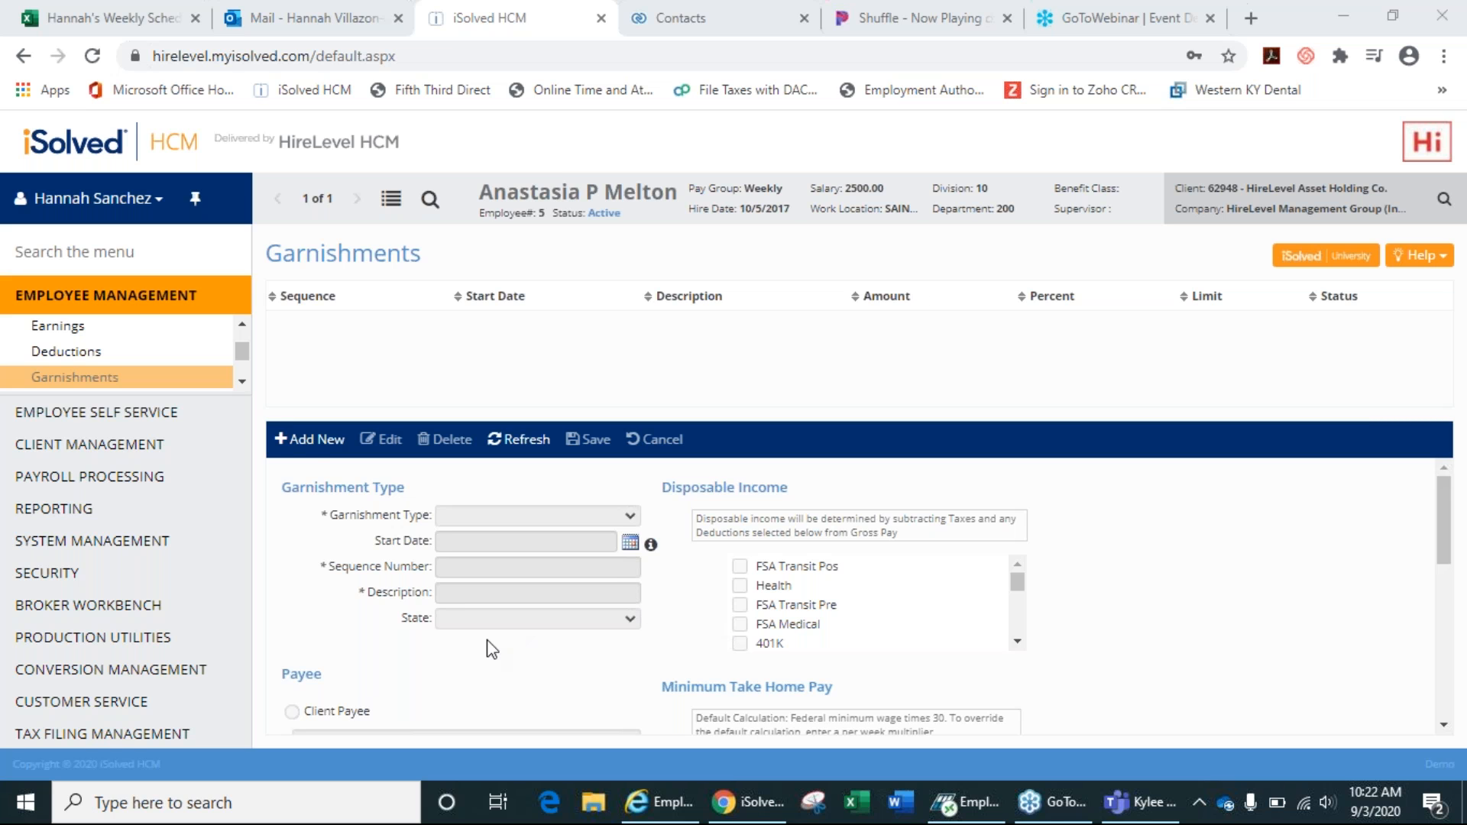
Add a new Child Support 1 garnishment with description 1234567.
left_click(317, 441)
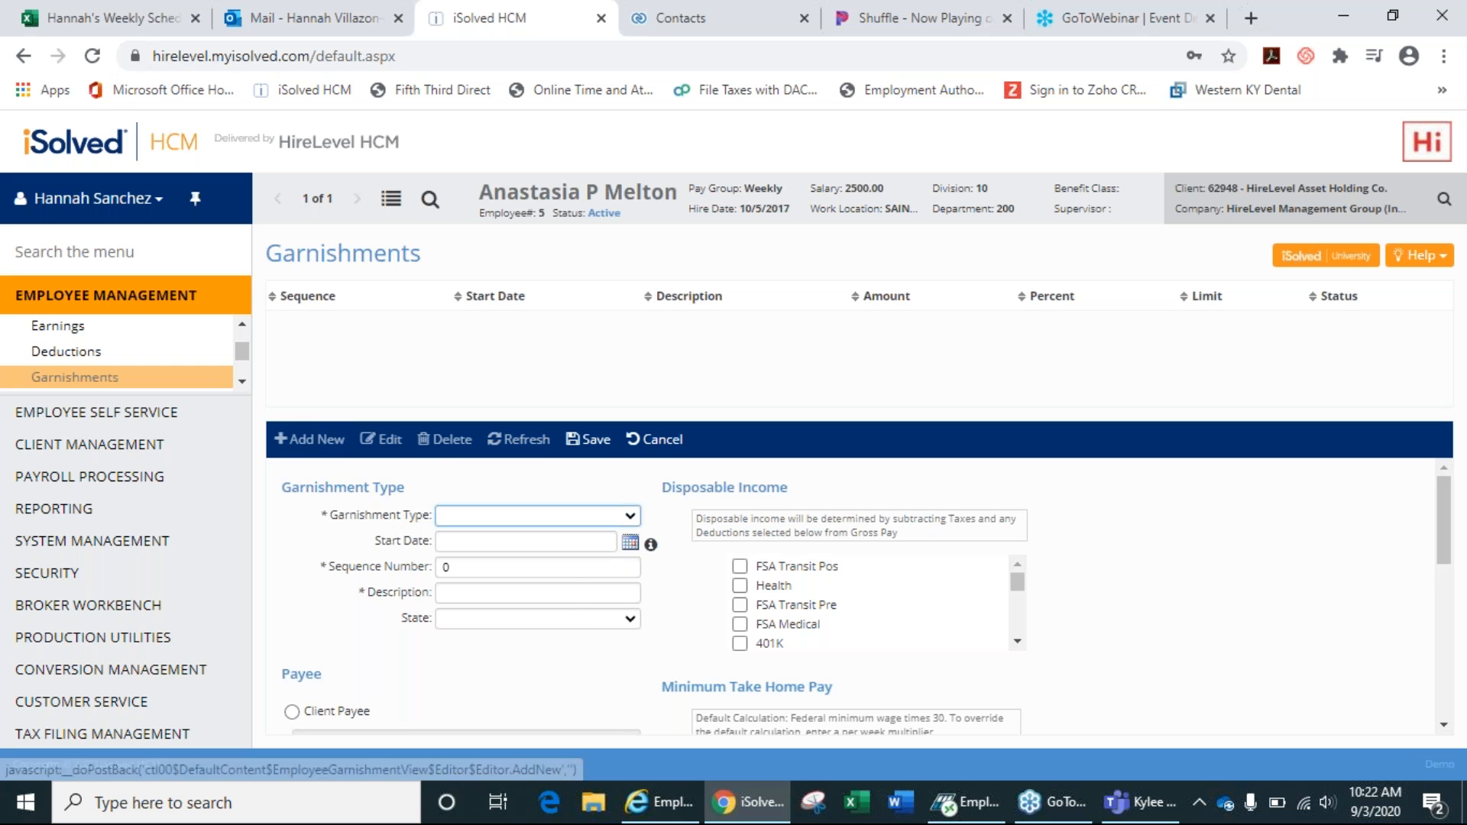
left_click(569, 514)
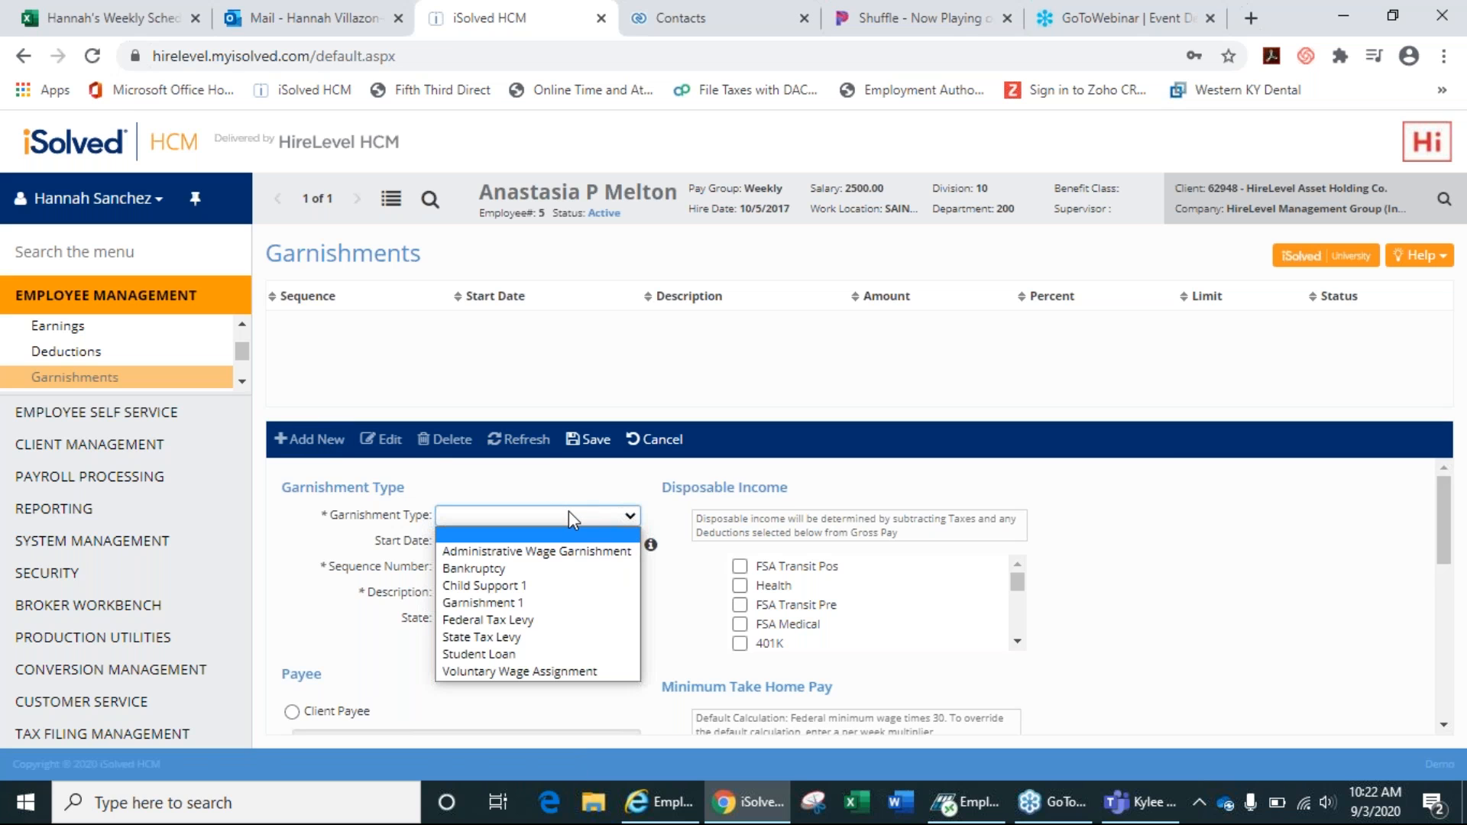
left_click(543, 589)
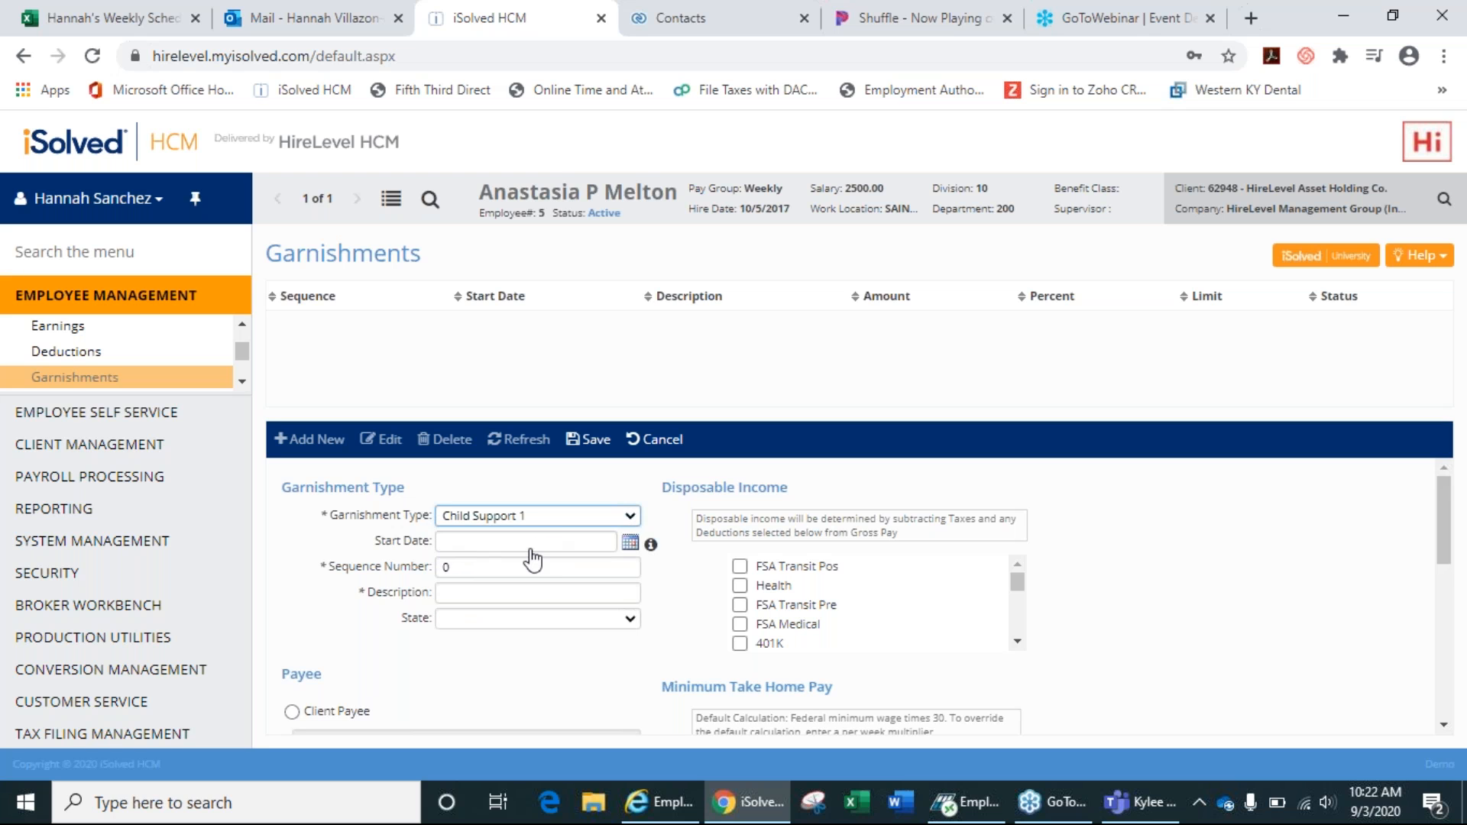
left_click(506, 600)
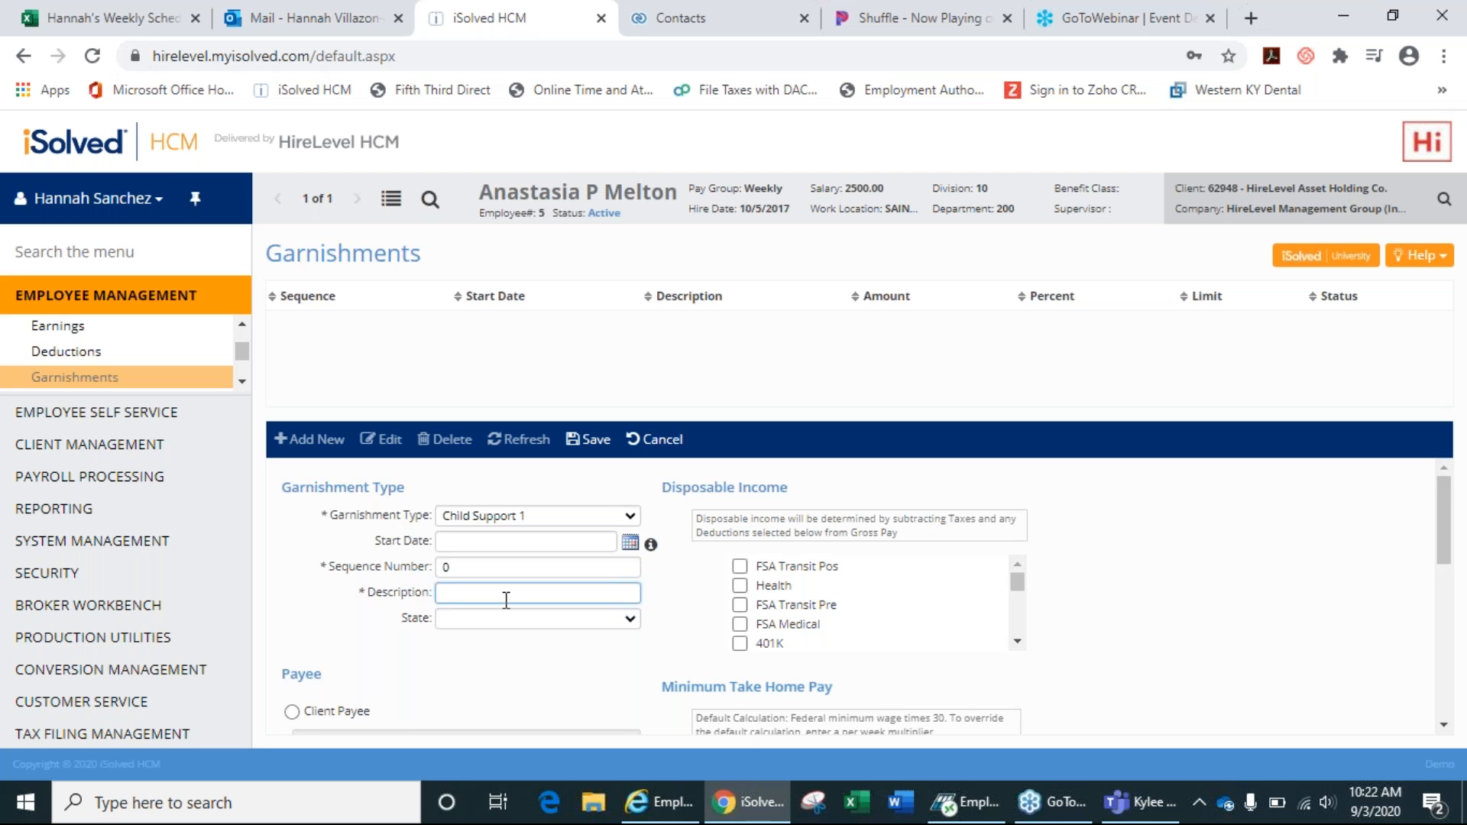
type("1234567")
left_click_drag(1449, 569, 1457, 611)
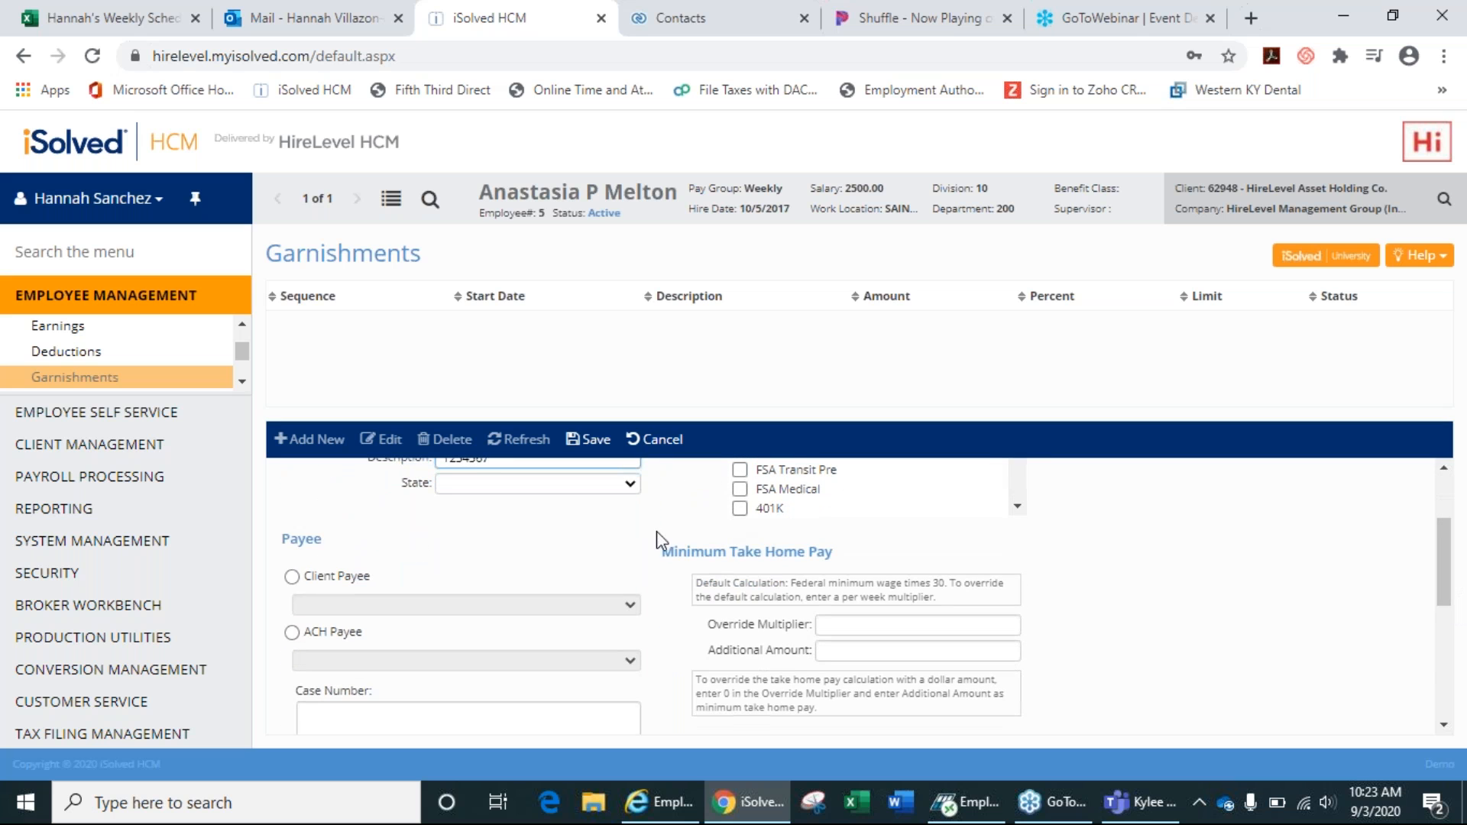
Set the garnishment state to Illinois and choose ILSDU as the ACH payee.
left_click(293, 577)
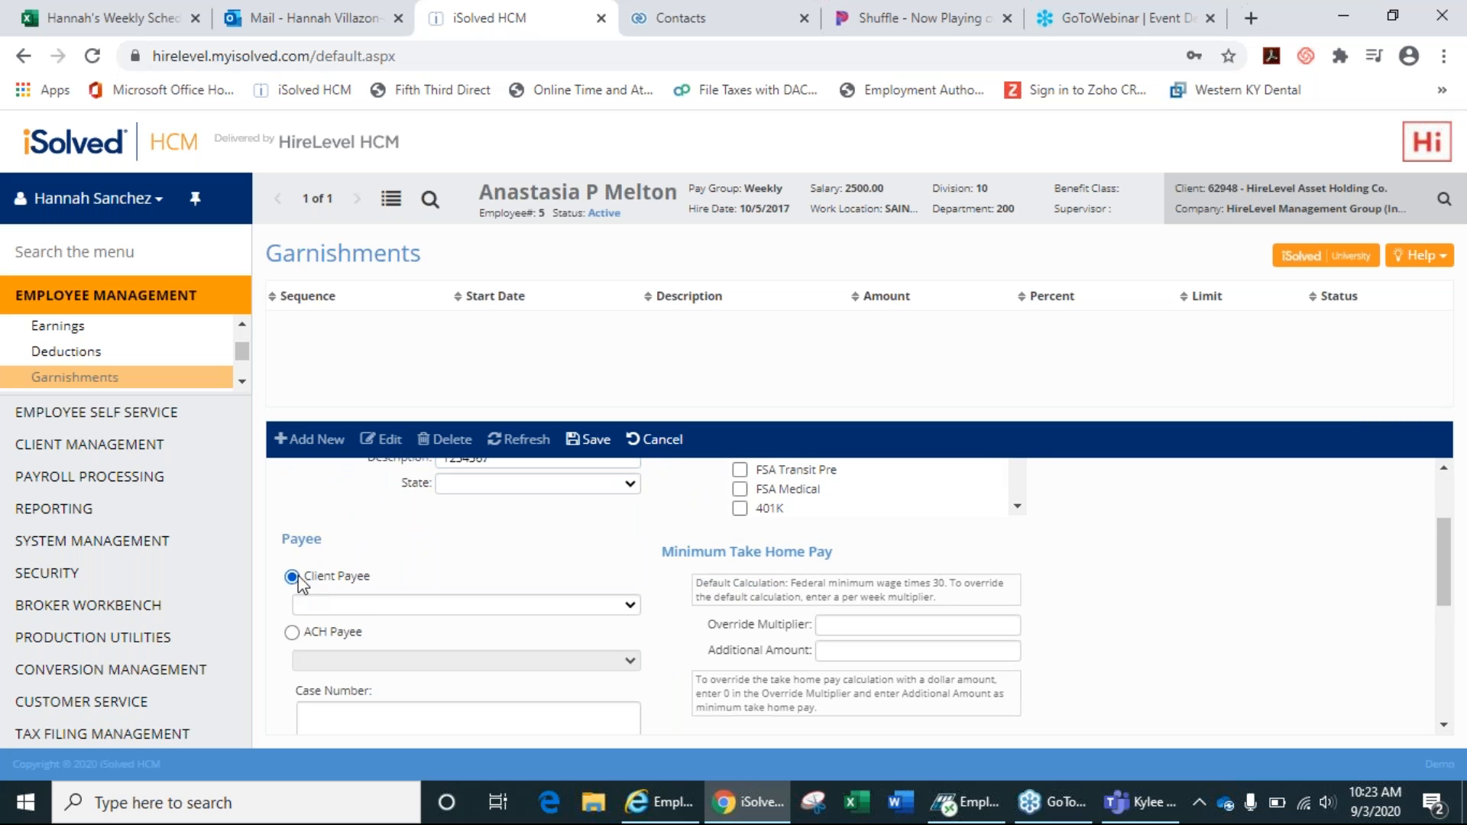
left_click(354, 605)
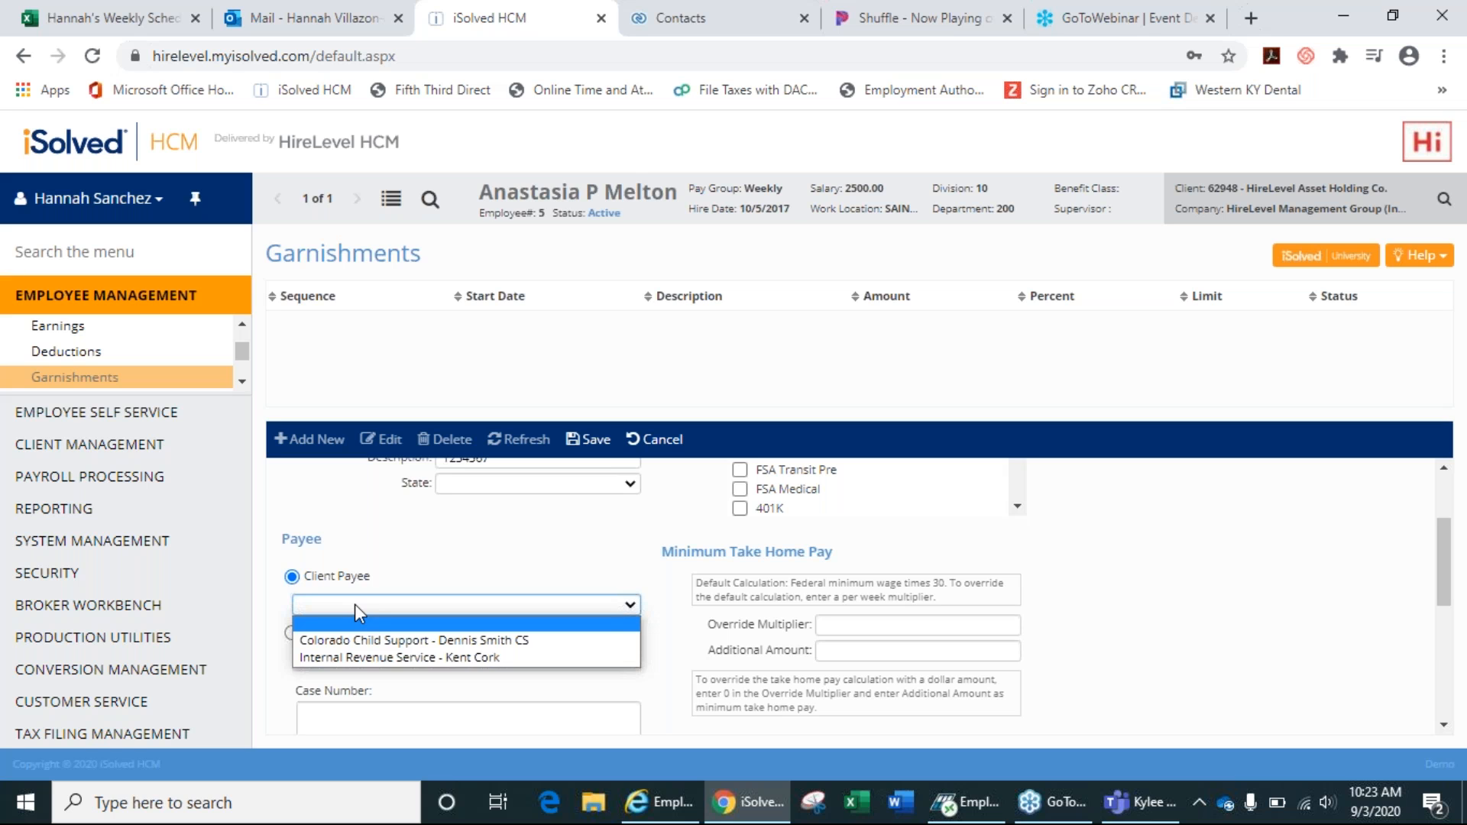
left_click(355, 603)
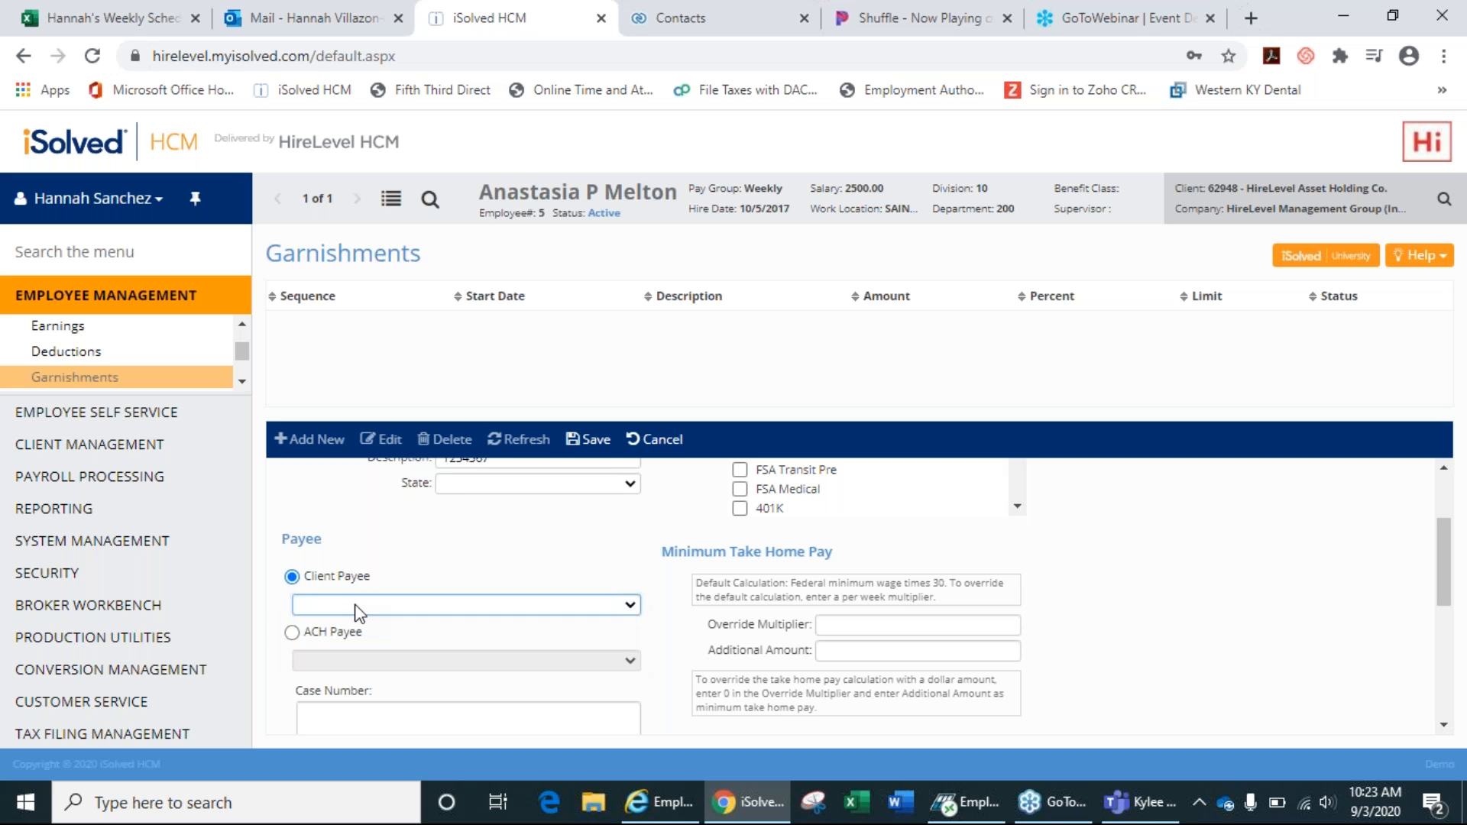
left_click(292, 634)
left_click(356, 663)
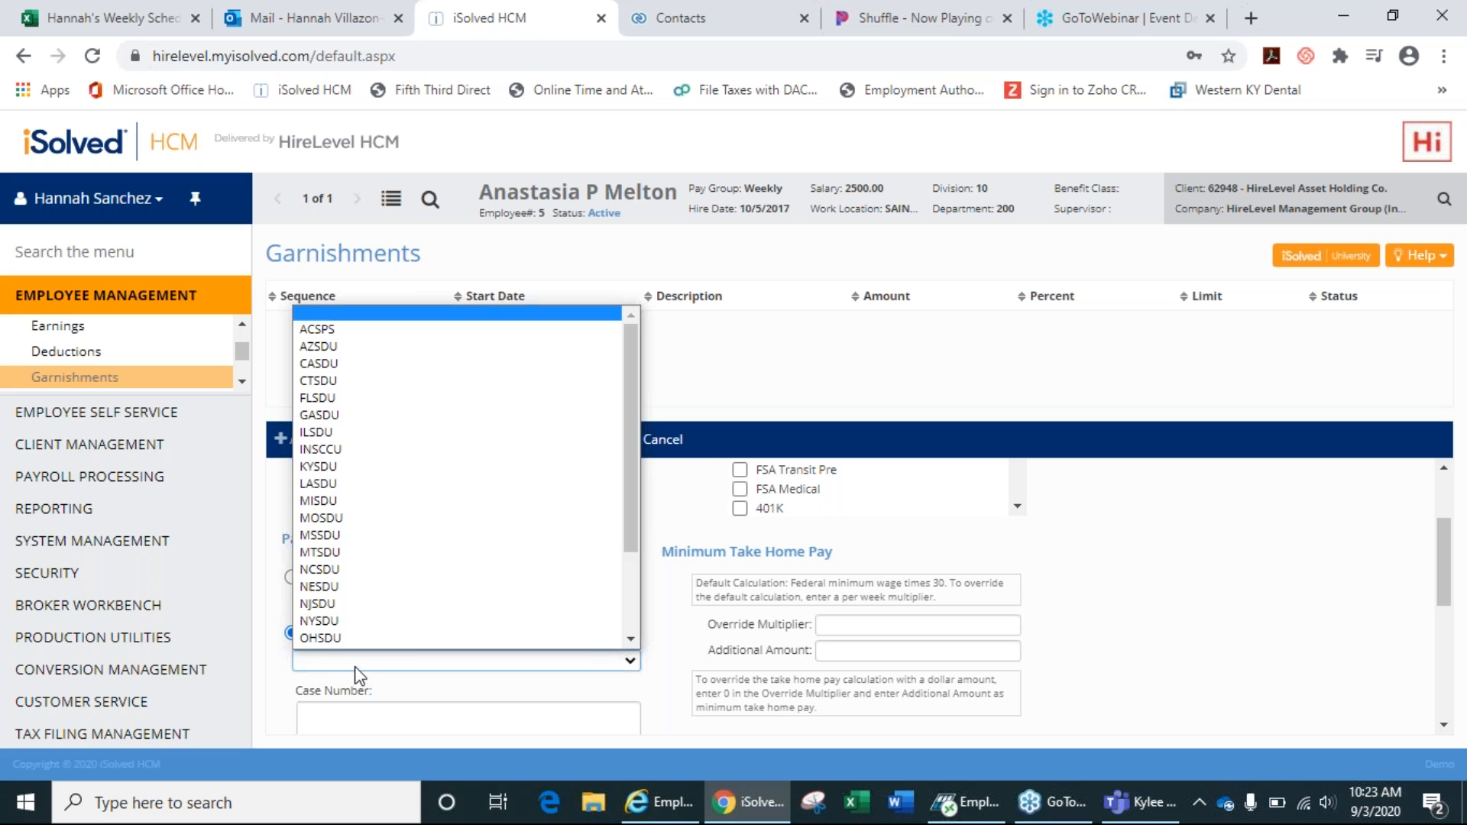
left_click(681, 498)
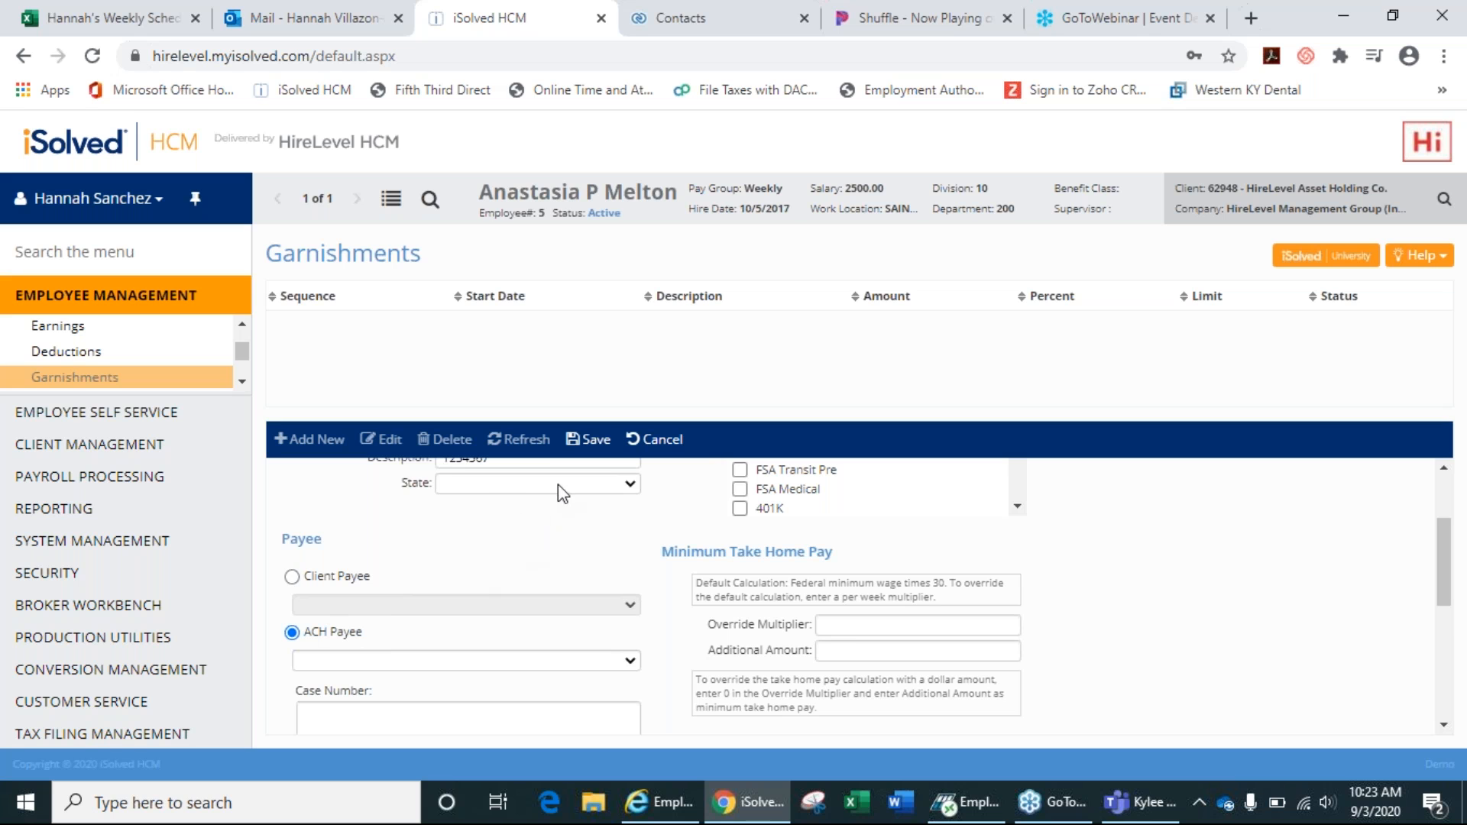
left_click(461, 486)
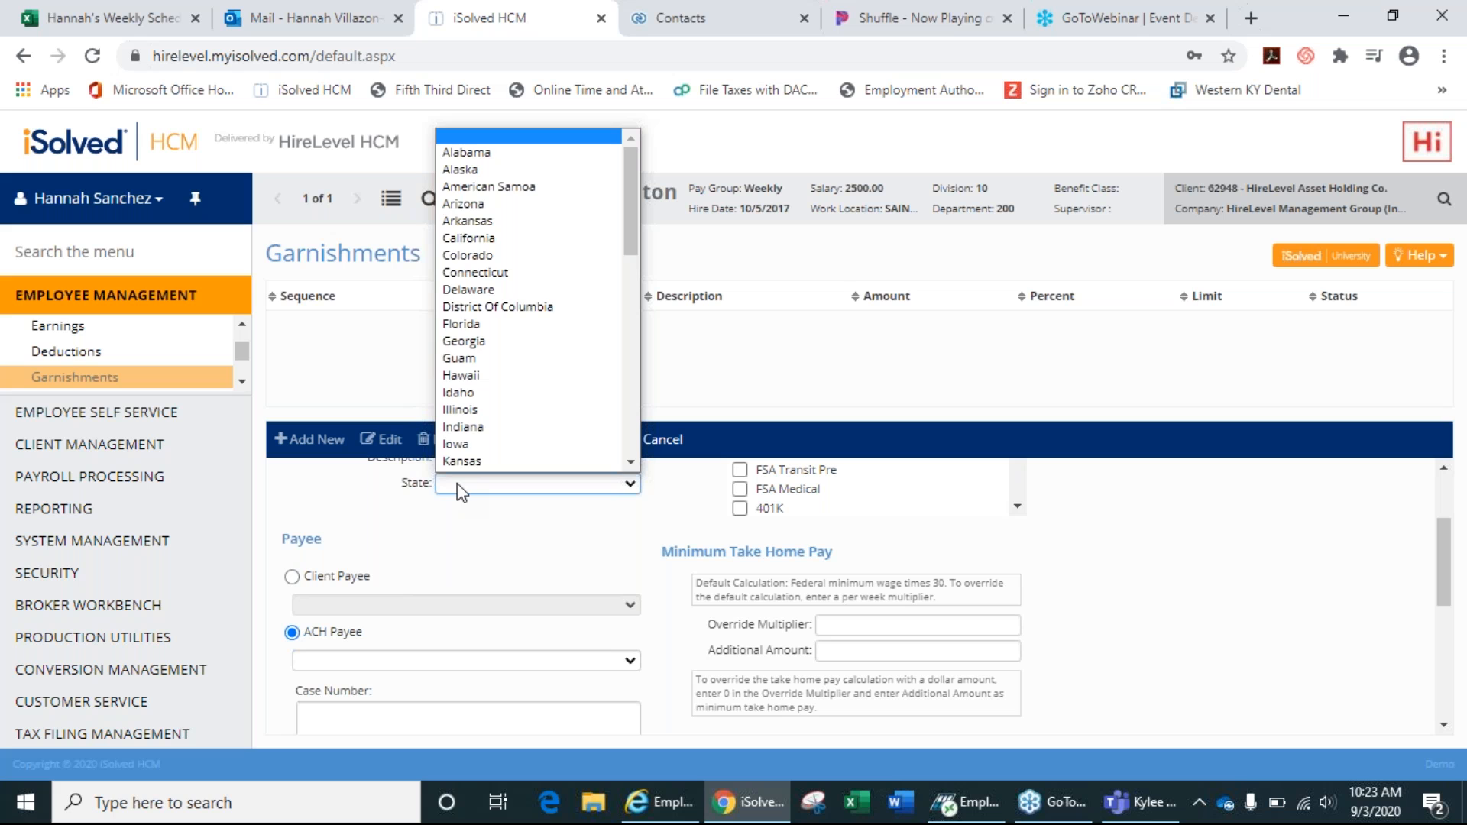
scroll(489, 405, "down", 1)
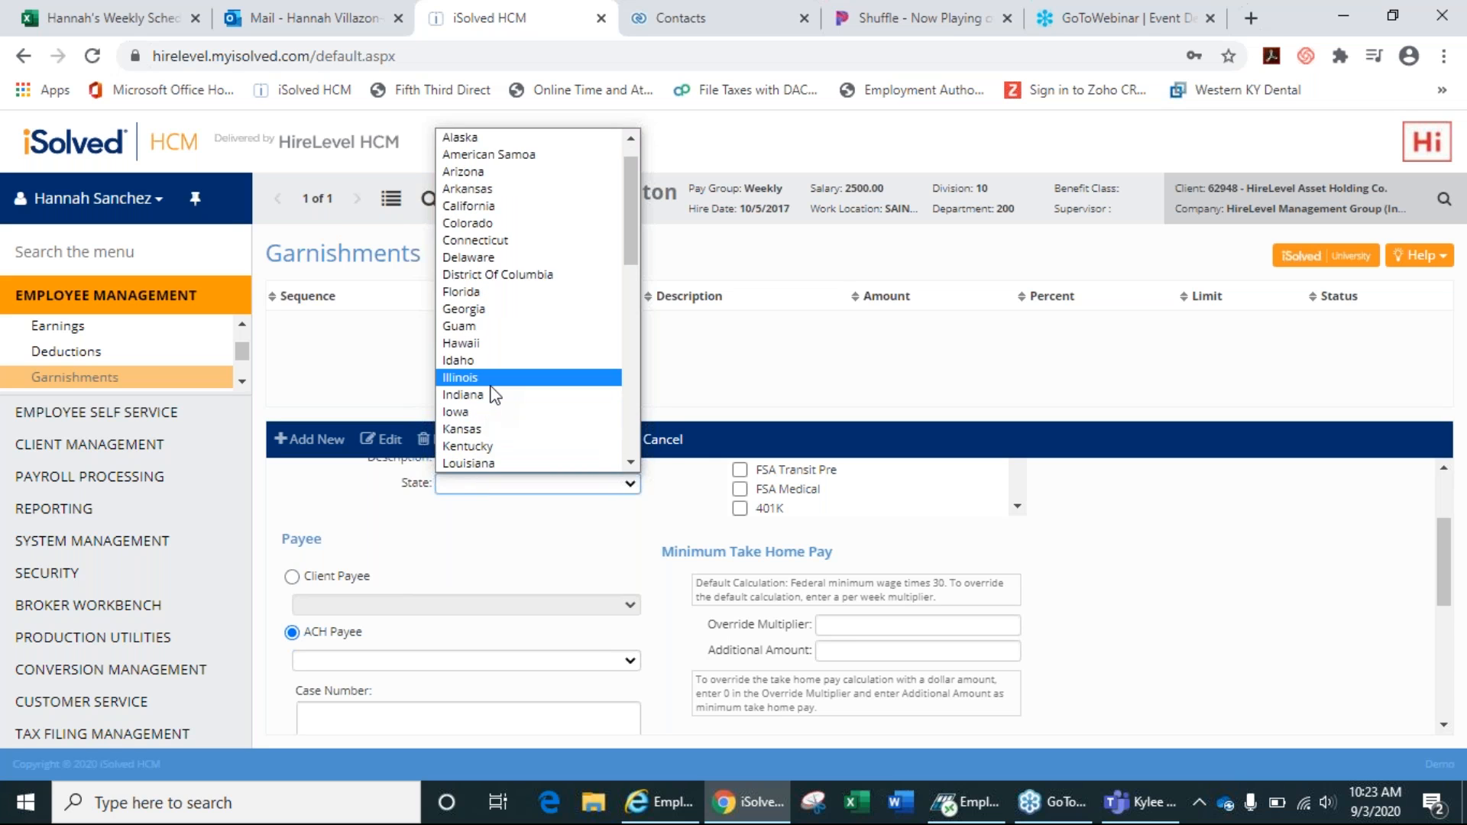
left_click(491, 386)
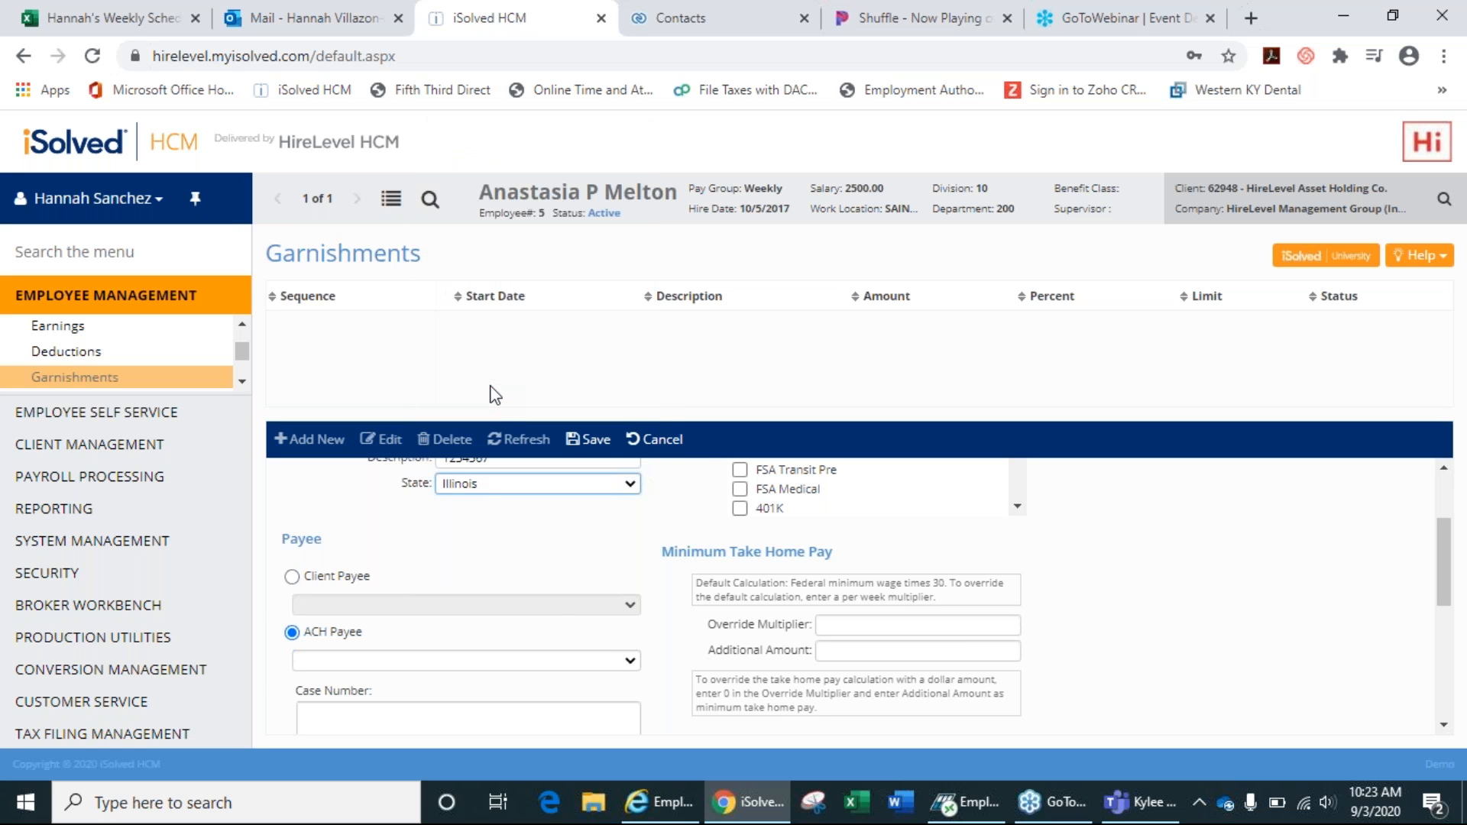
left_click(577, 662)
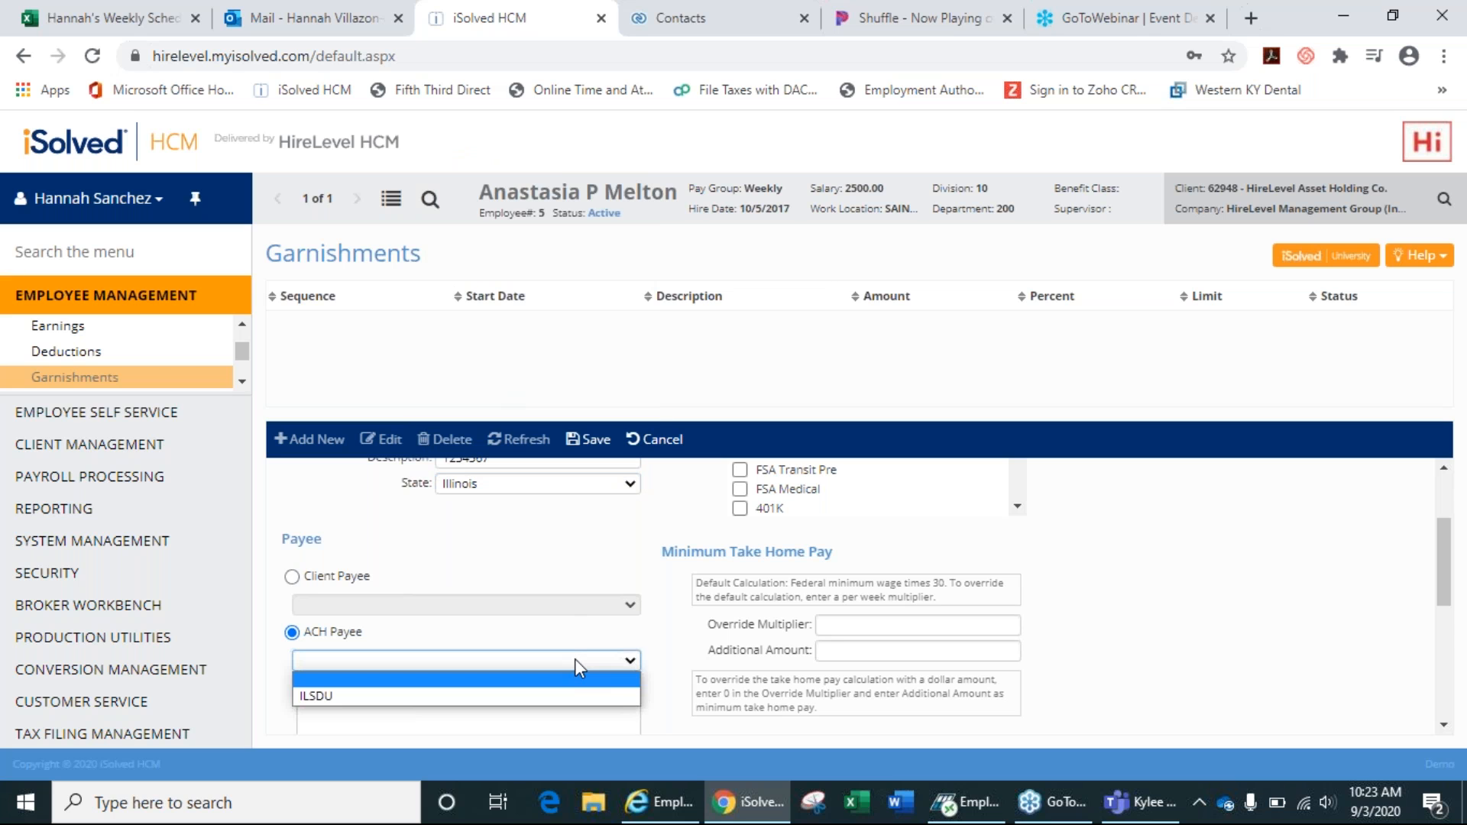
left_click(341, 697)
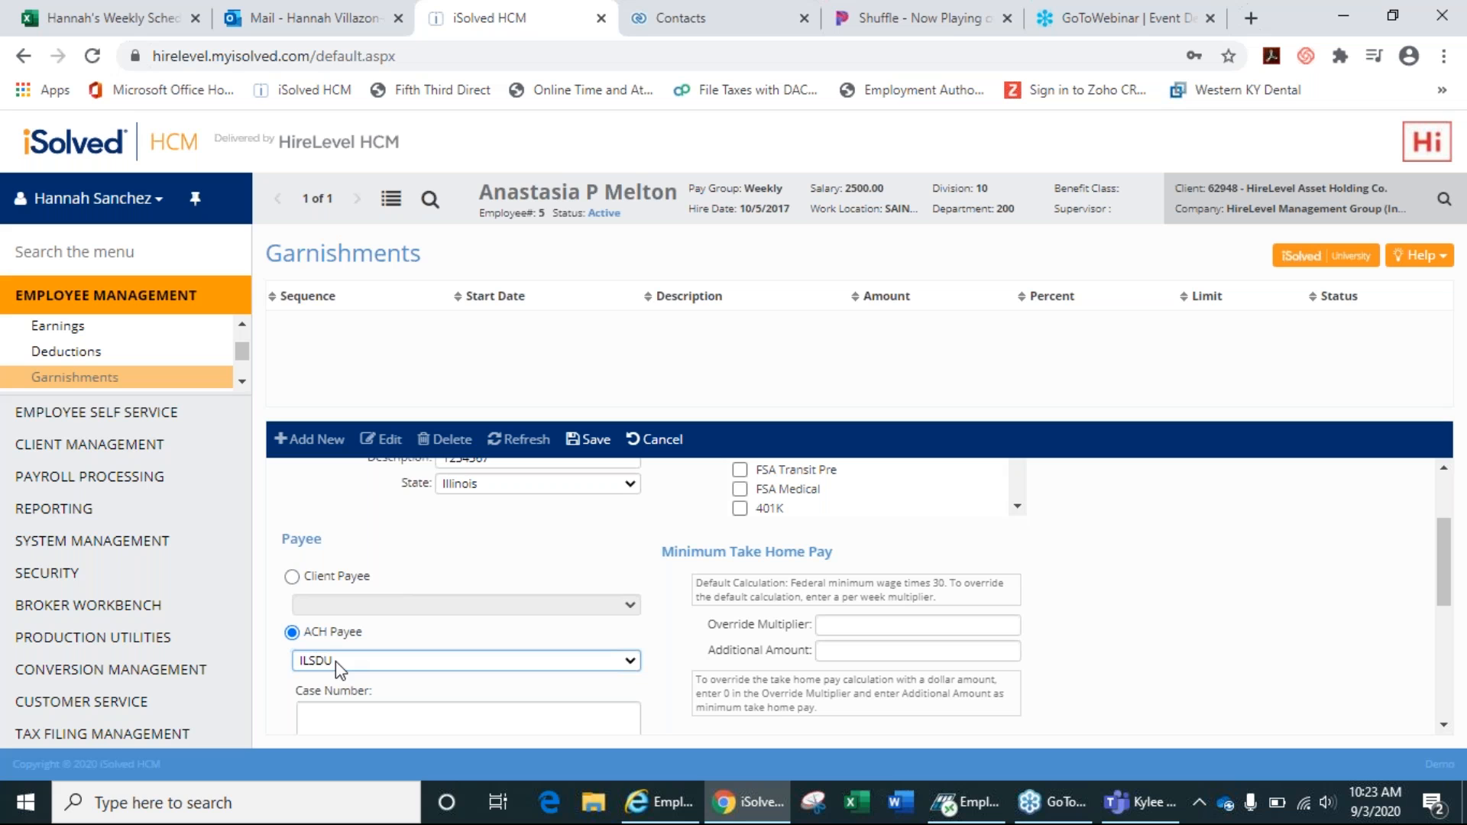
Compare the client payee options, then reselect ILSDU as the ACH payee.
left_click(292, 577)
left_click(338, 603)
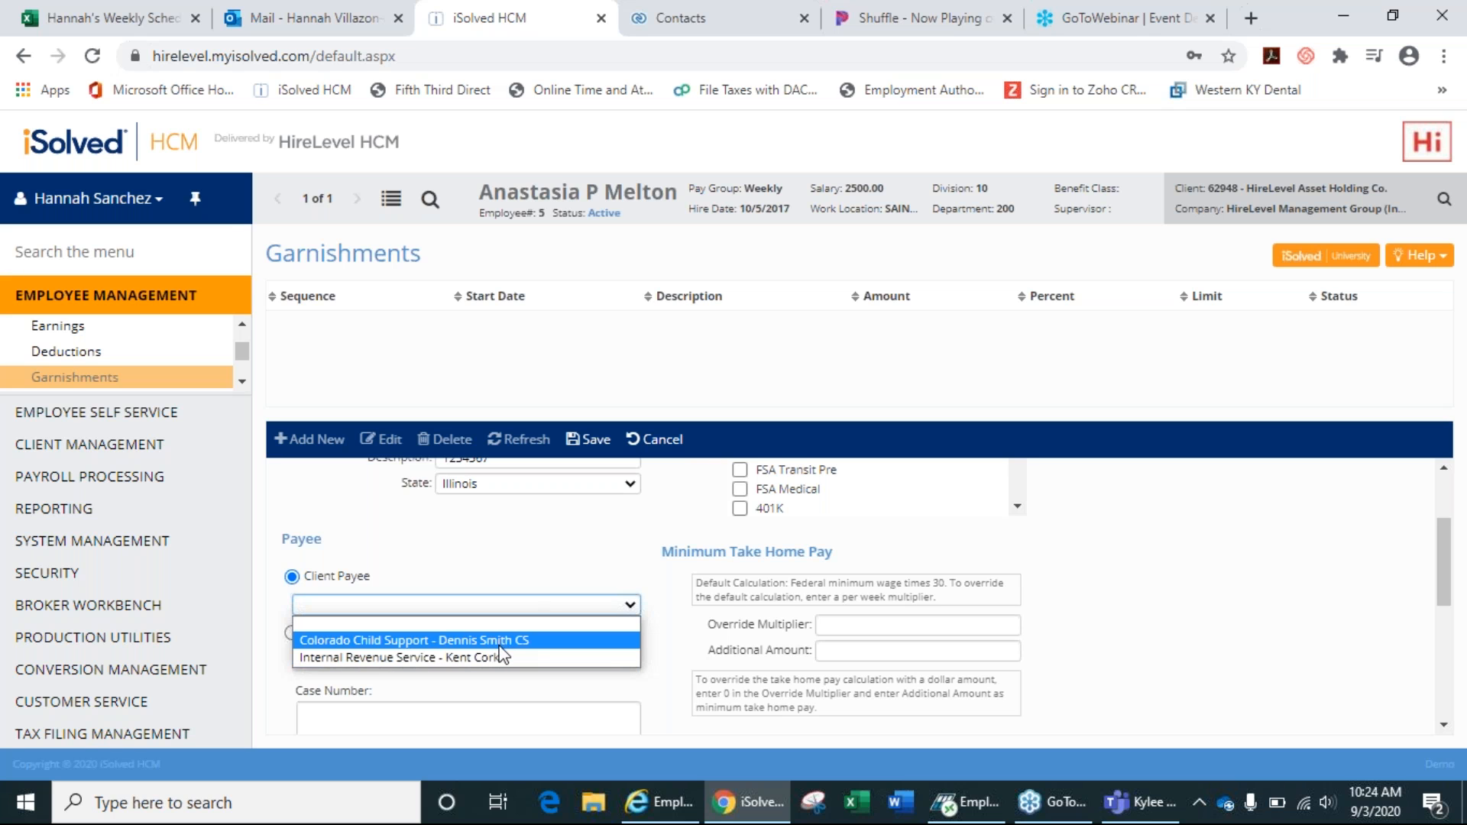
left_click(430, 537)
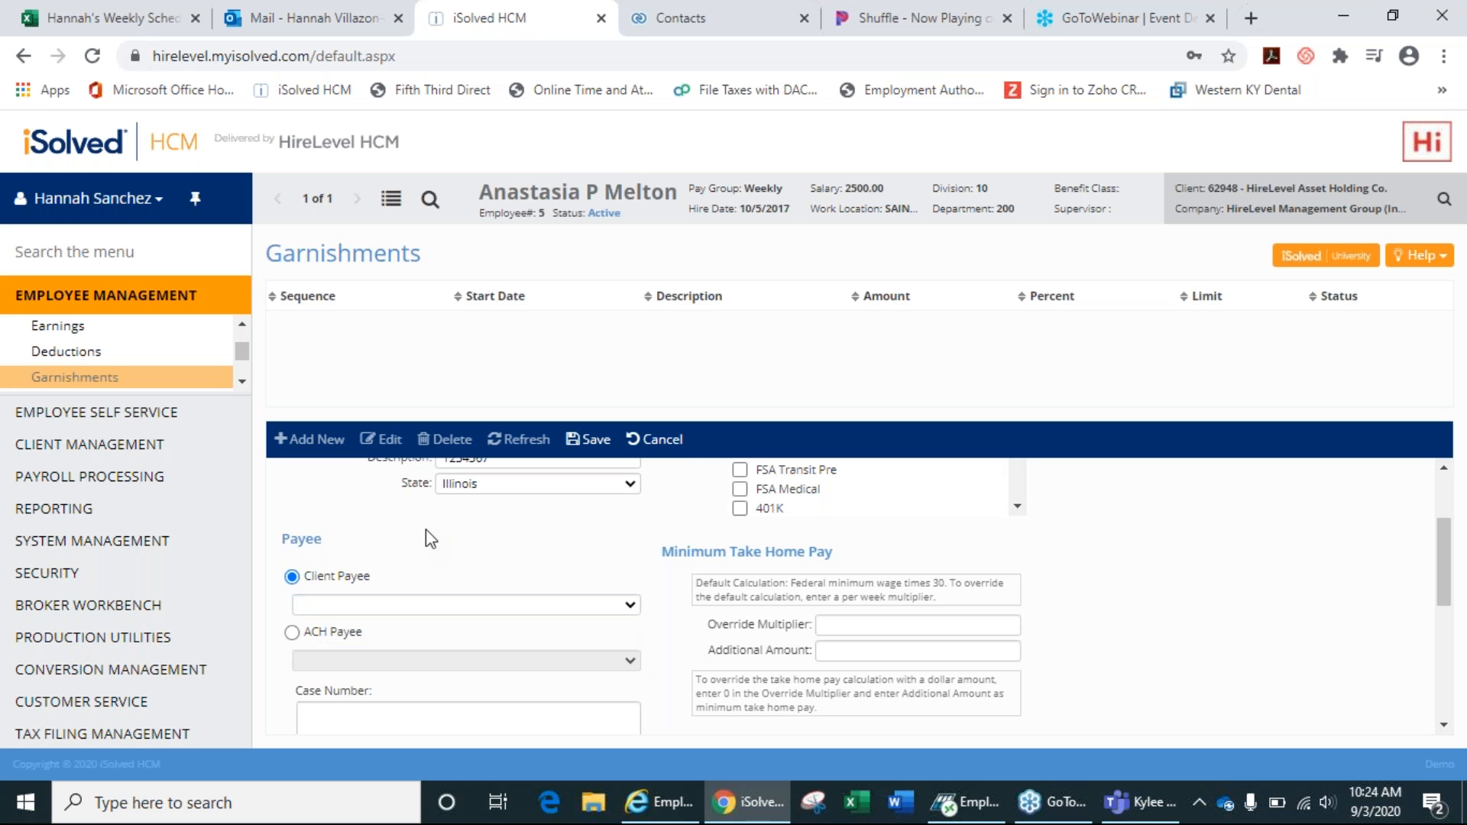
left_click(292, 632)
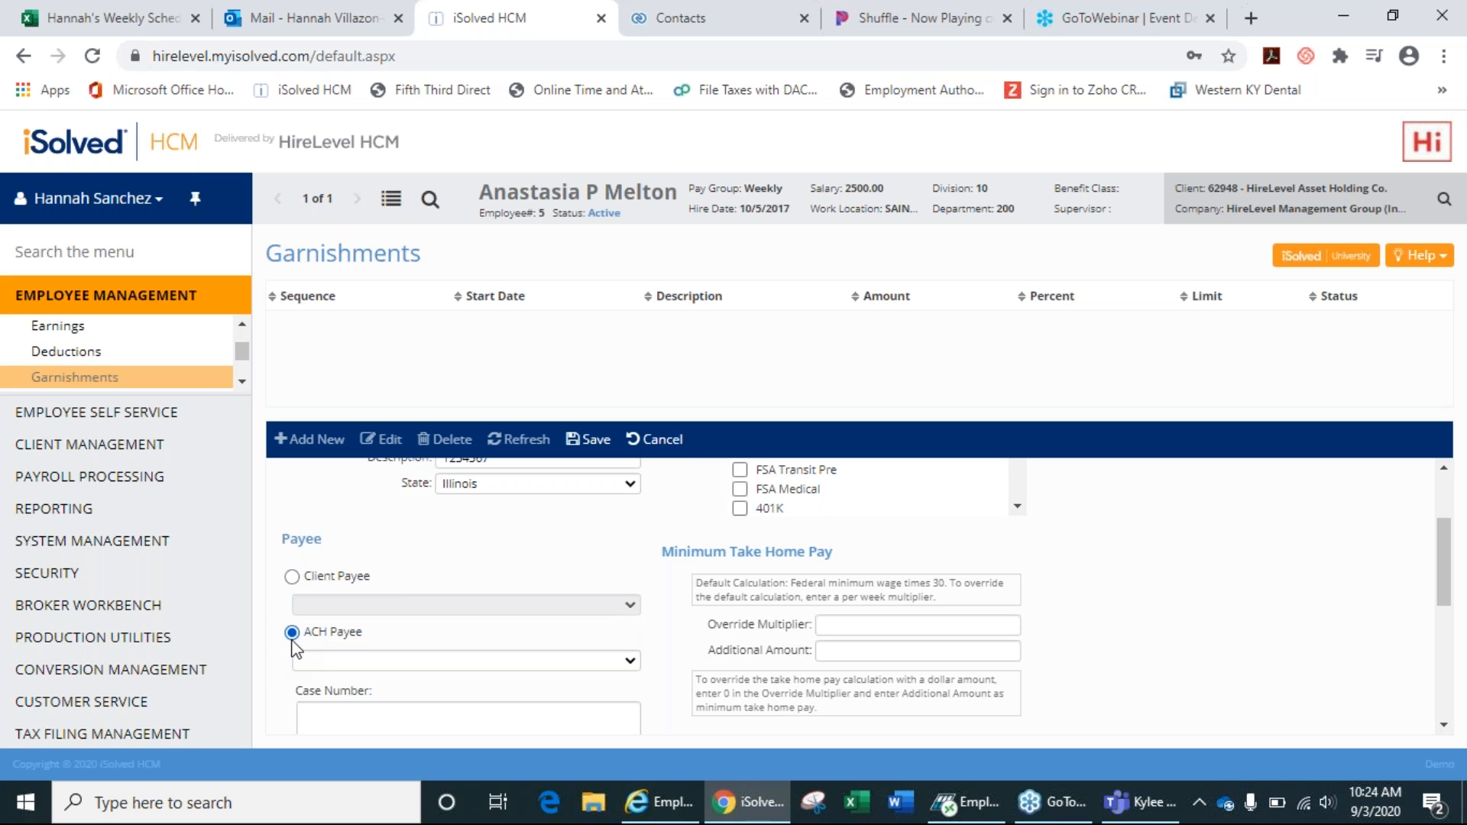
left_click(333, 661)
left_click(338, 692)
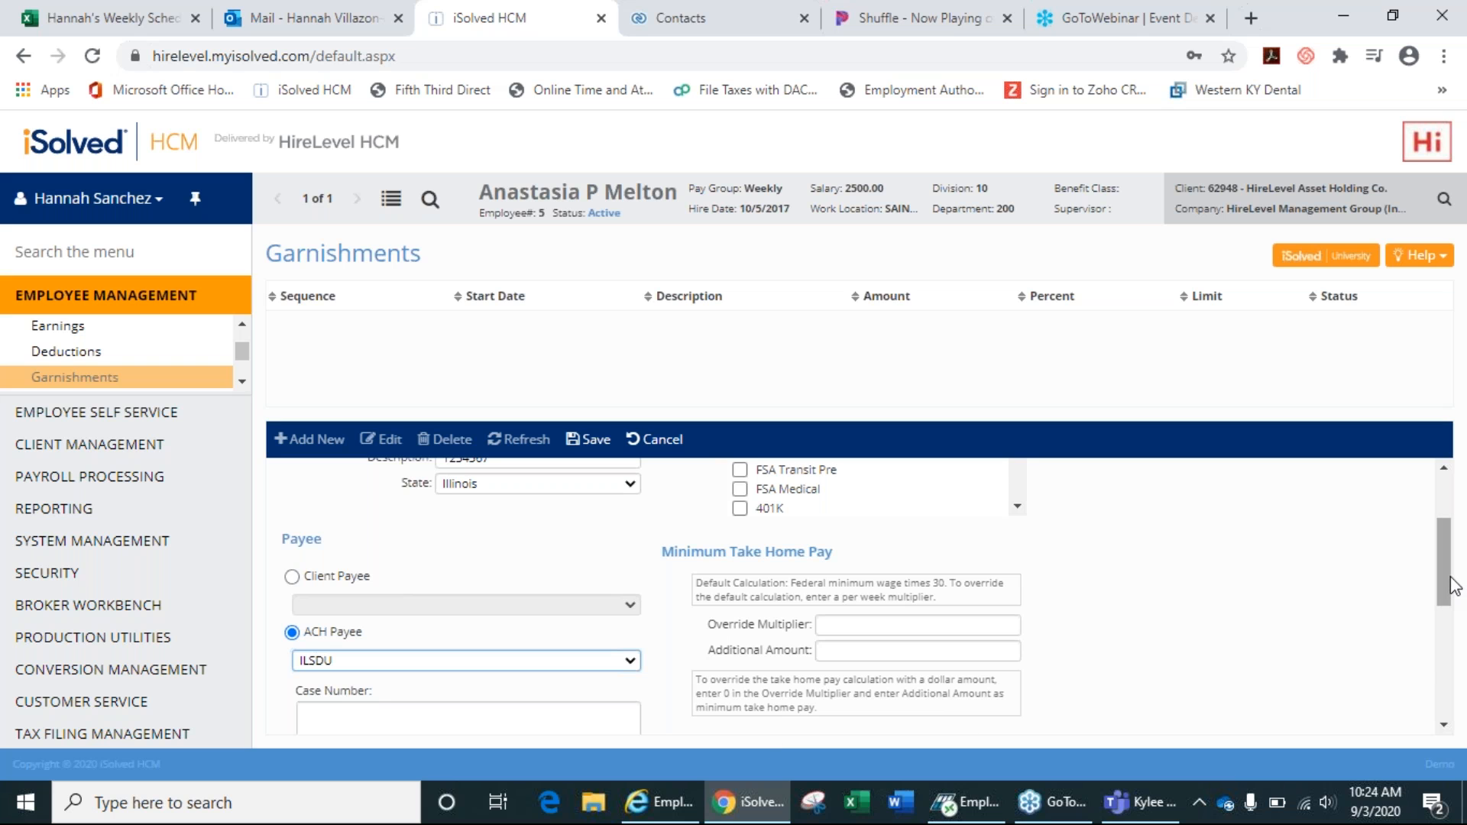
Enter a garnishment Amount of 50 and a Not To Exceed % of 50.
scroll(1454, 587, "down", 2)
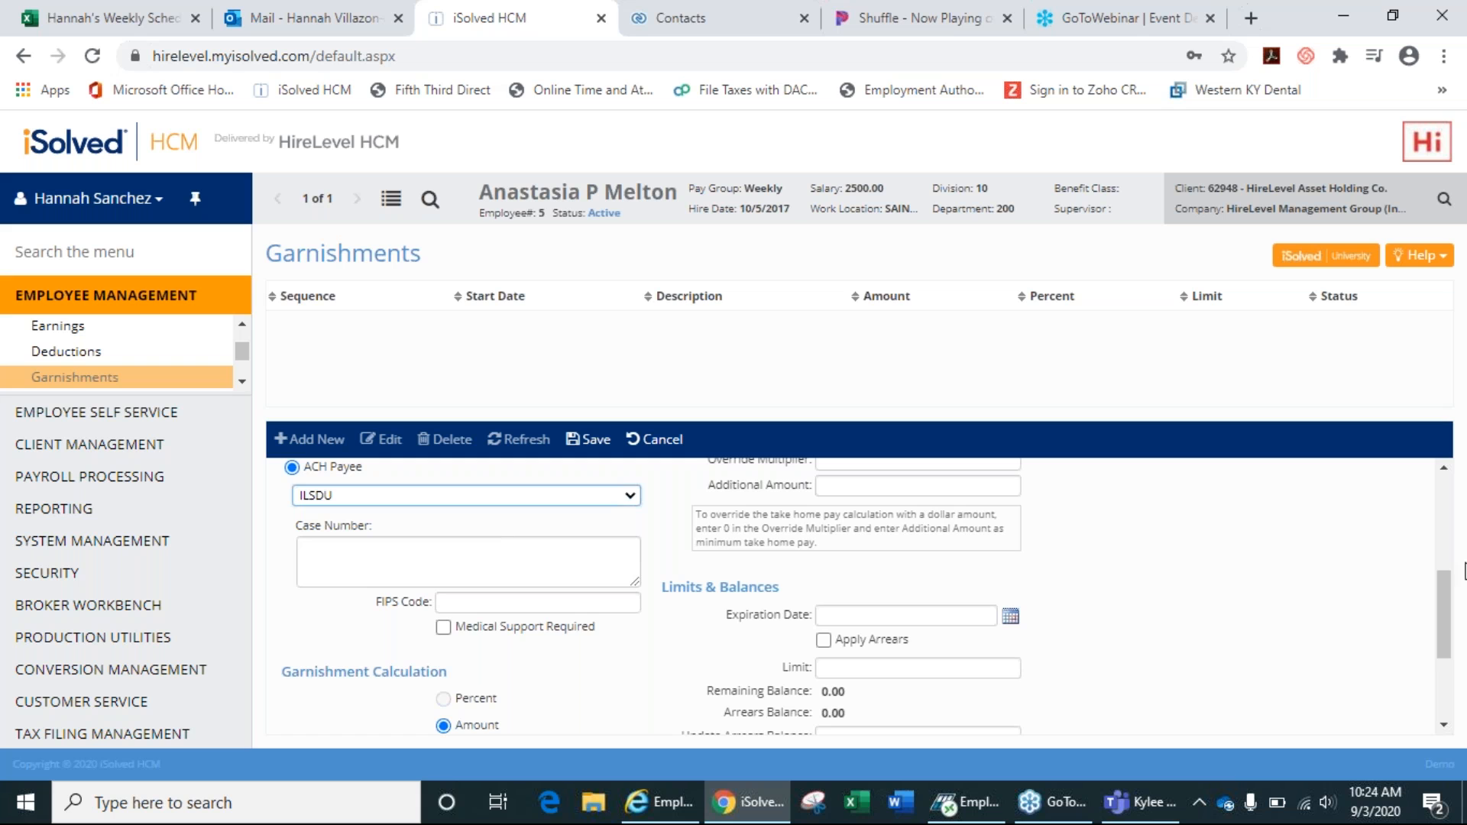
scroll(1454, 595, "down", 2)
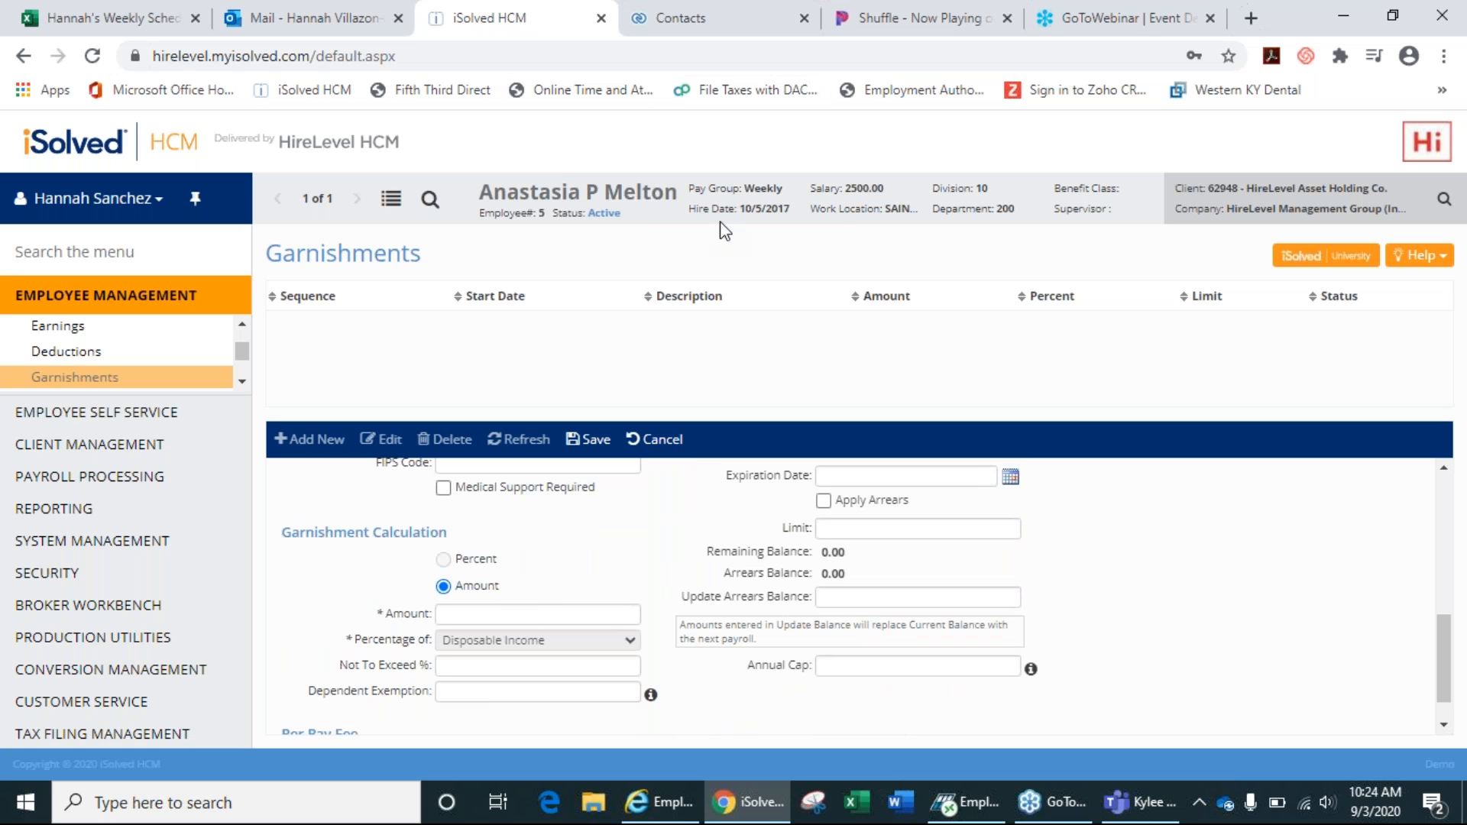
left_click(533, 618)
type("50")
left_click(519, 663)
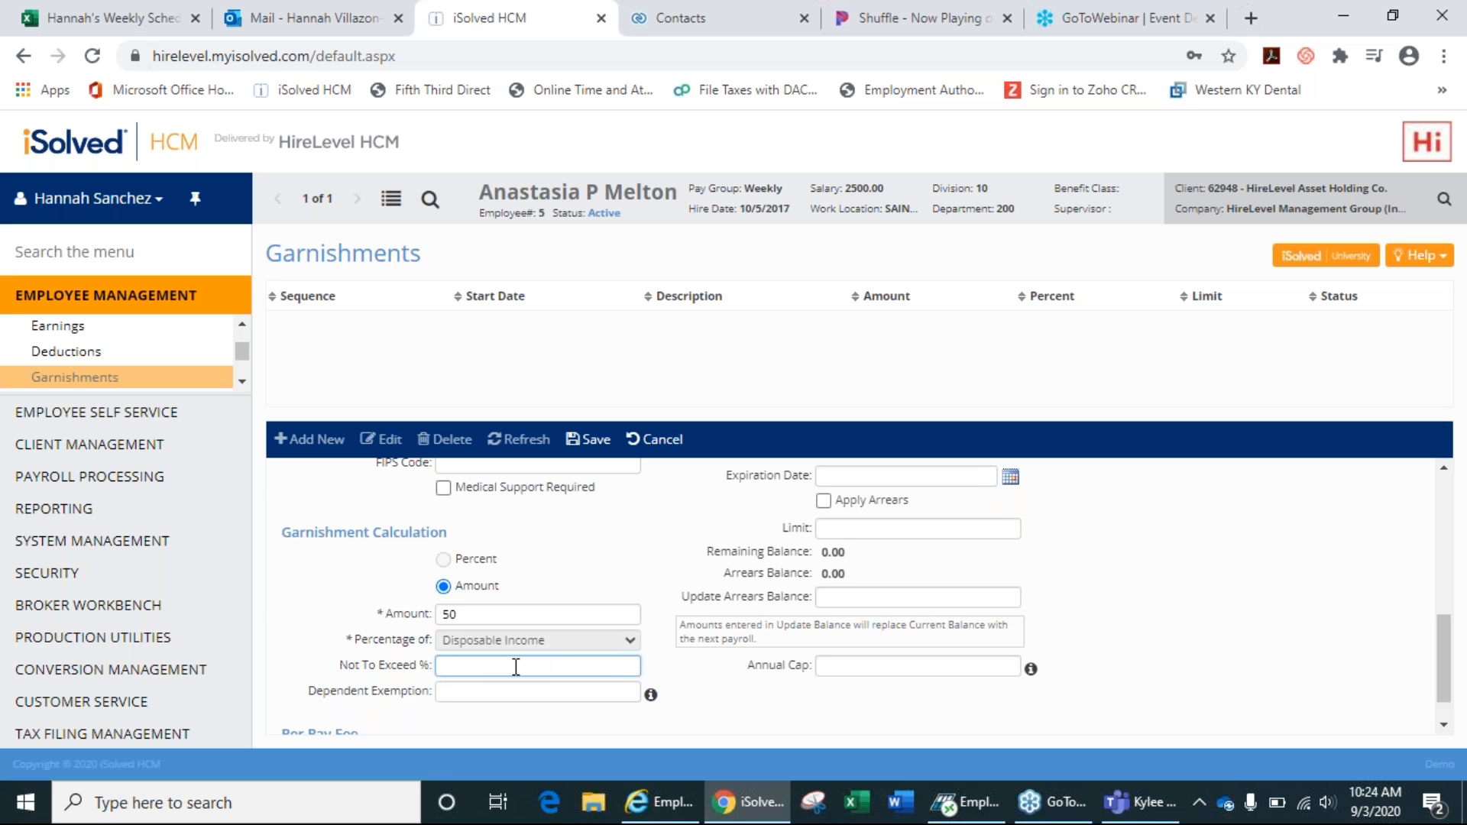
type("50")
scroll(638, 666, "up", 6)
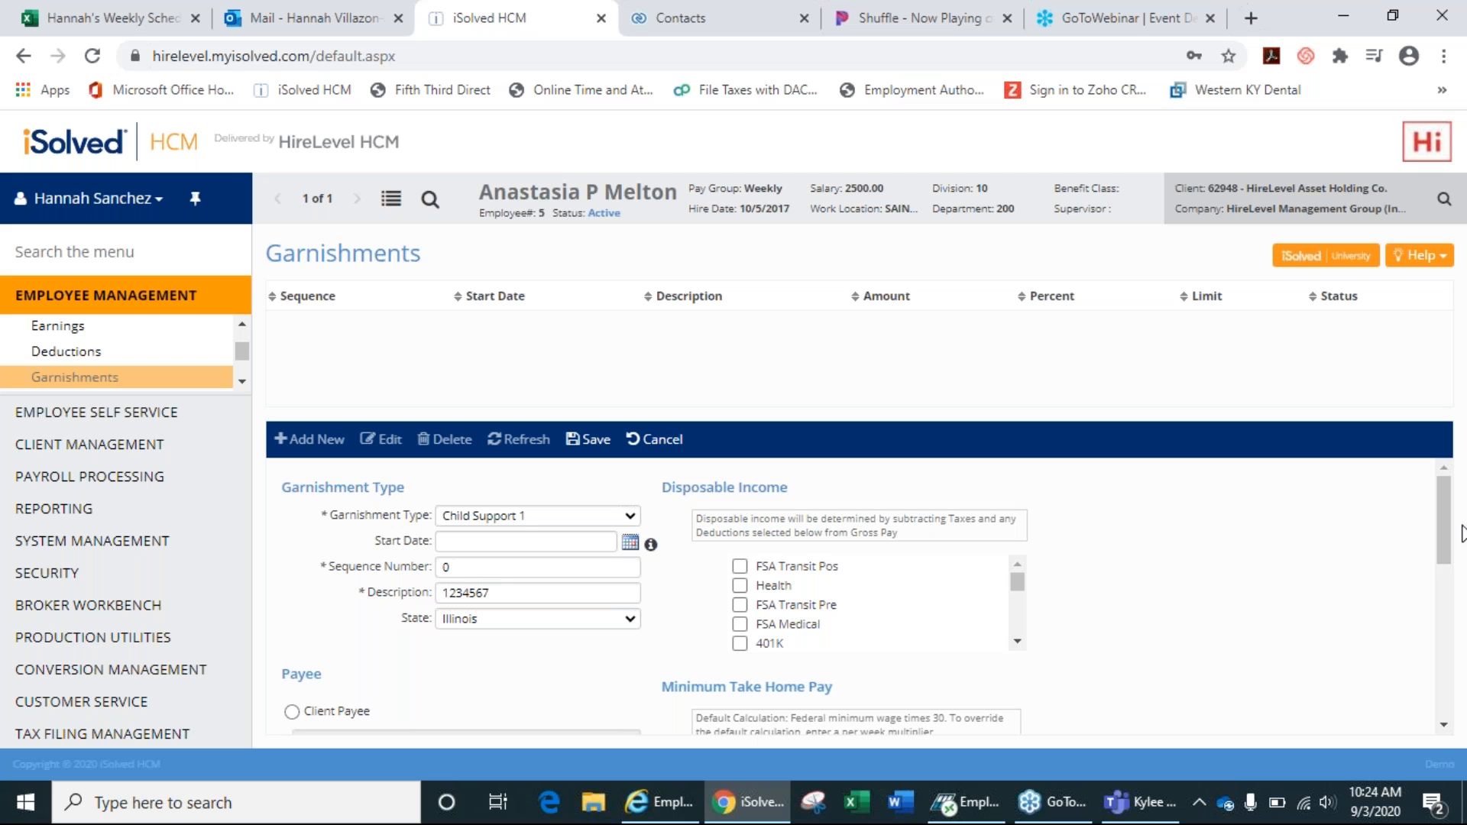
Check the Payee and Limits sections, then save the Child Support 1 garnishment at 50.00.
mouse_move(1444, 529)
left_mouse_down()
mouse_move(1461, 729)
mouse_move(1463, 514)
left_mouse_up()
left_click_drag(1456, 509, 1456, 567)
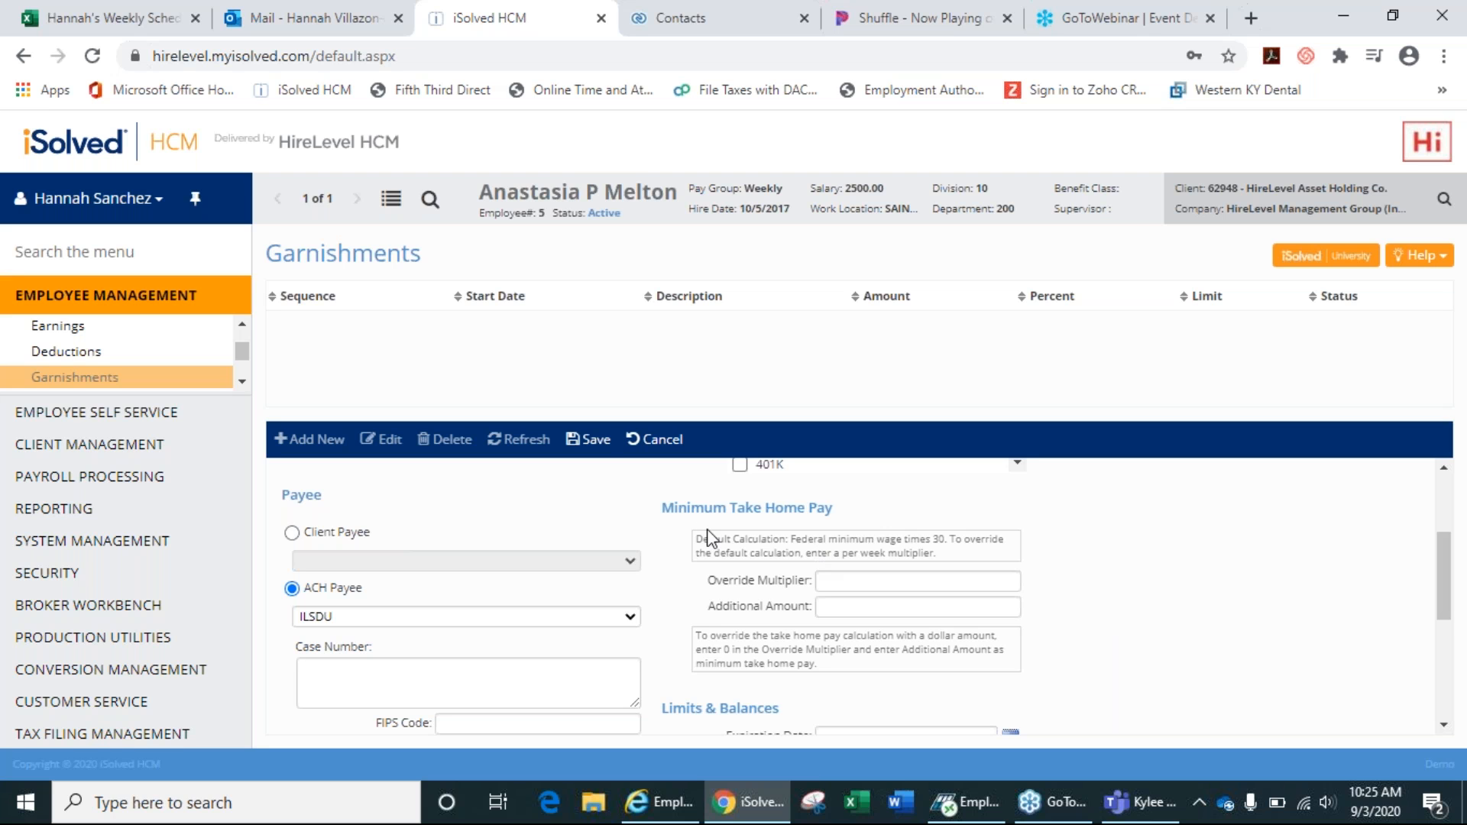
left_click(595, 451)
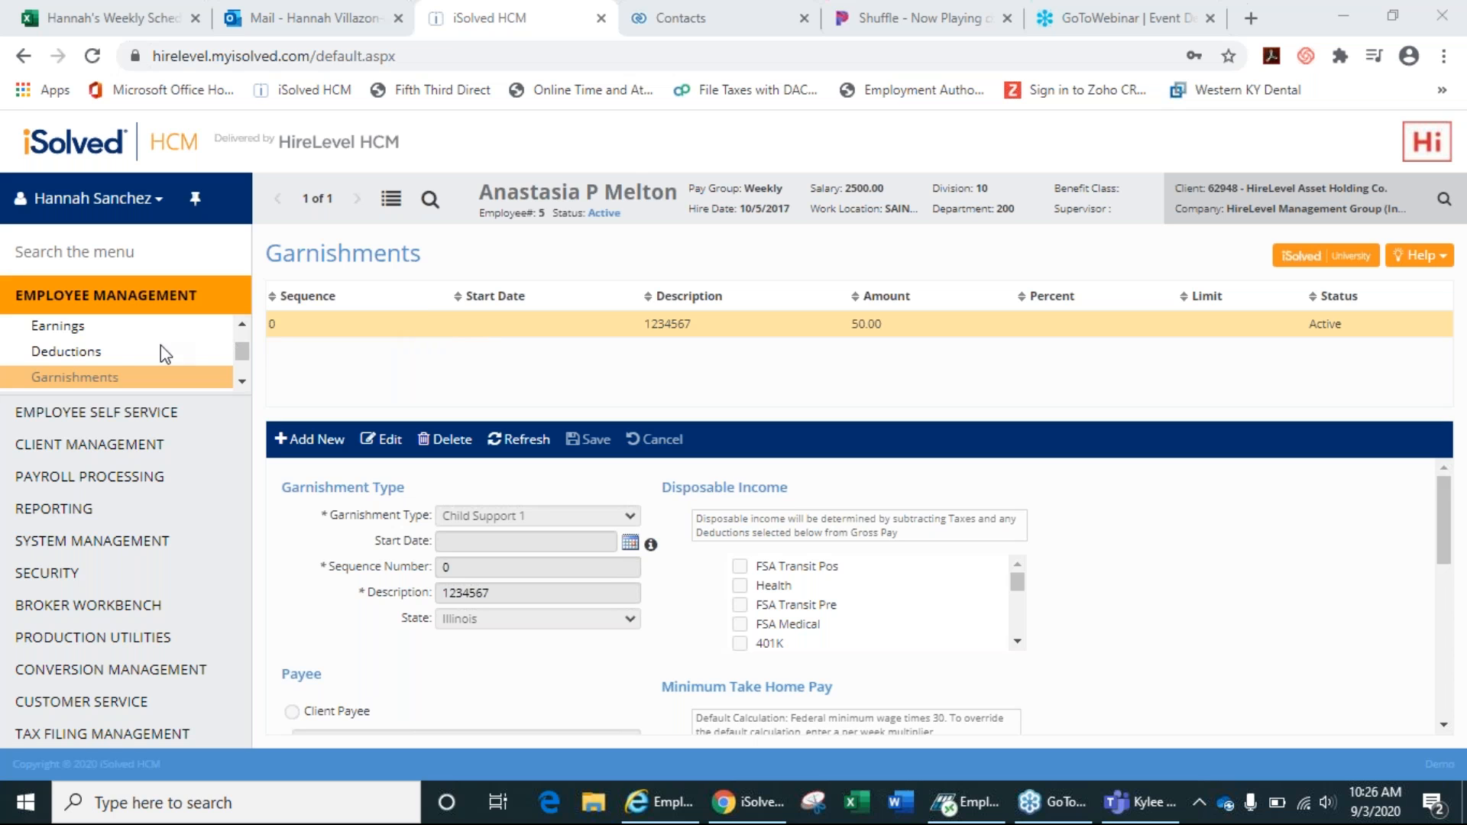
Open the employee's Earnings, select the Misc Pay earning, and enter 100 as its amount.
left_click(79, 330)
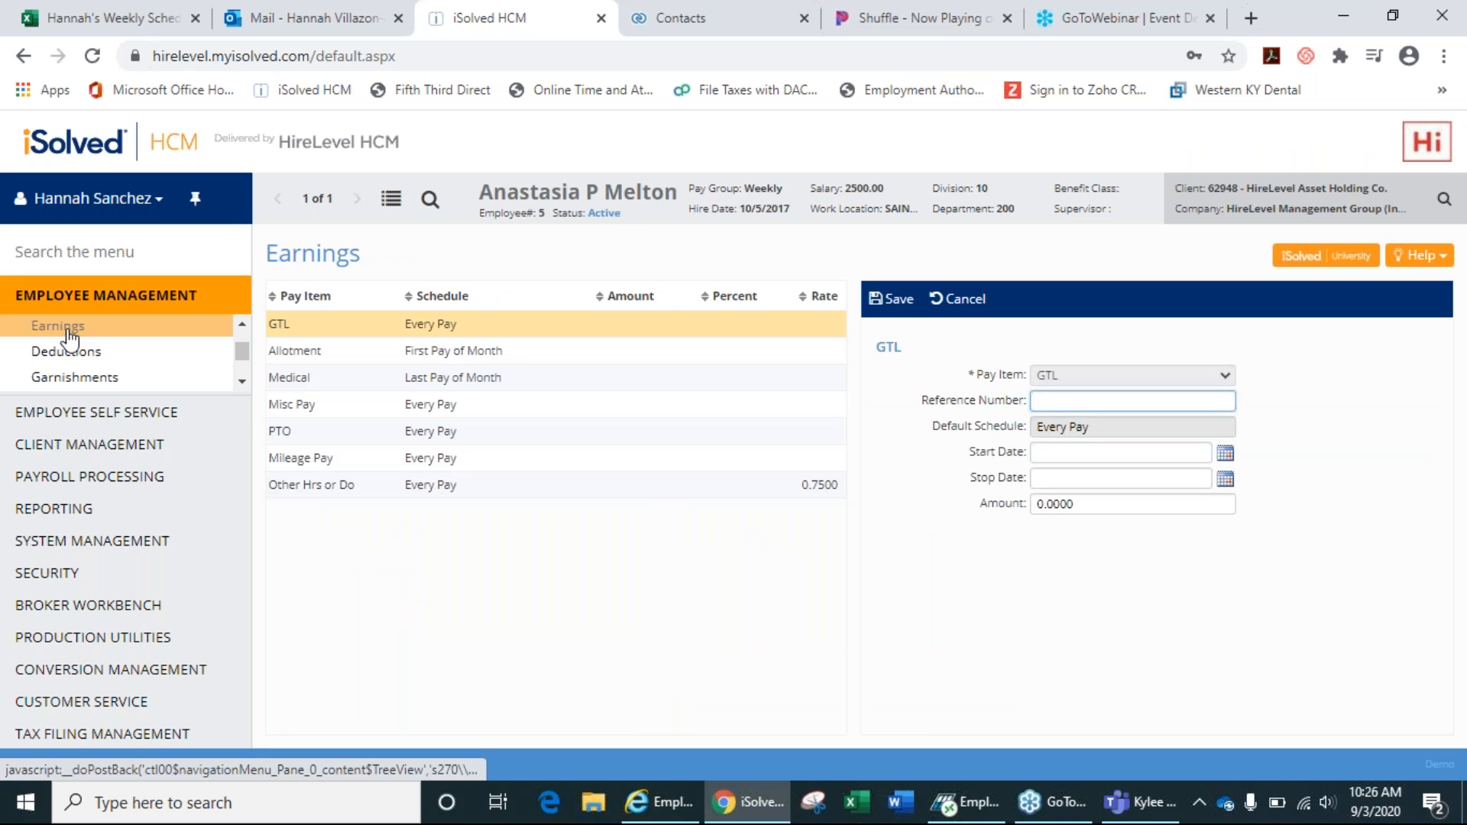
left_click(484, 415)
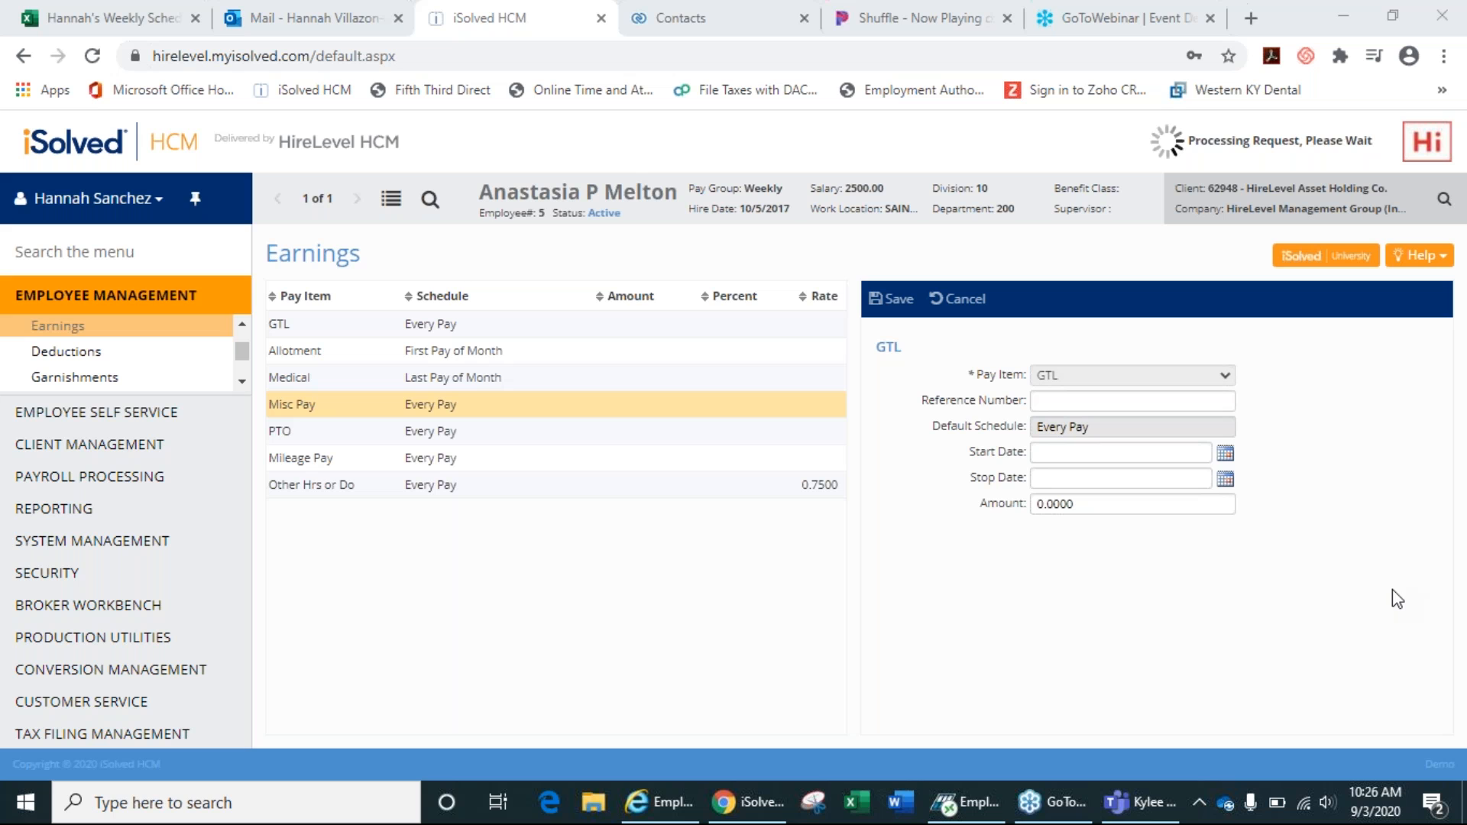
left_click(1089, 510)
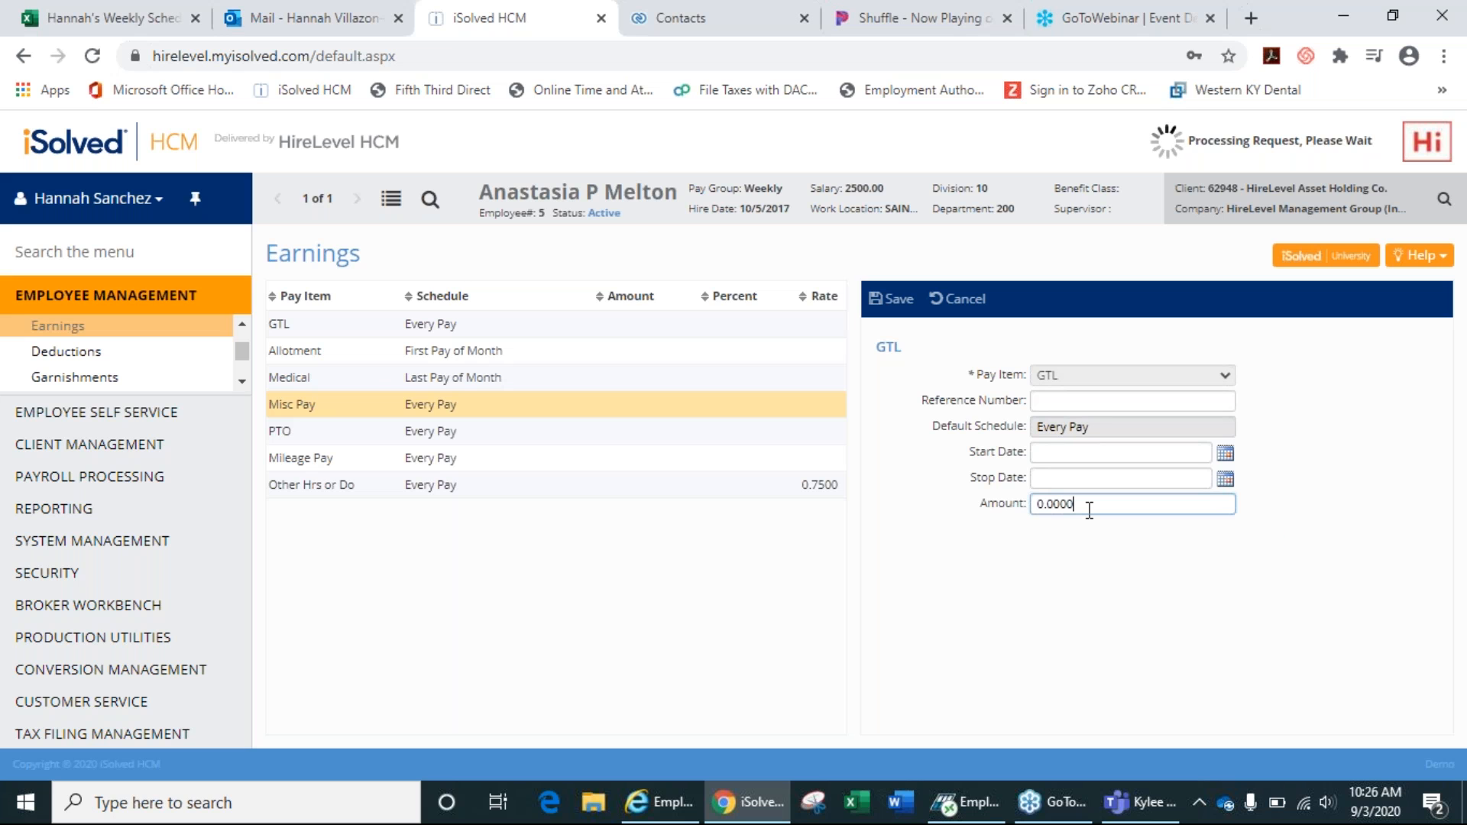
key("BackSpace")
key("BackSpace")
key("BackSpace")
key("BackSpace")
key("BackSpace")
key("BackSpace")
type("100")
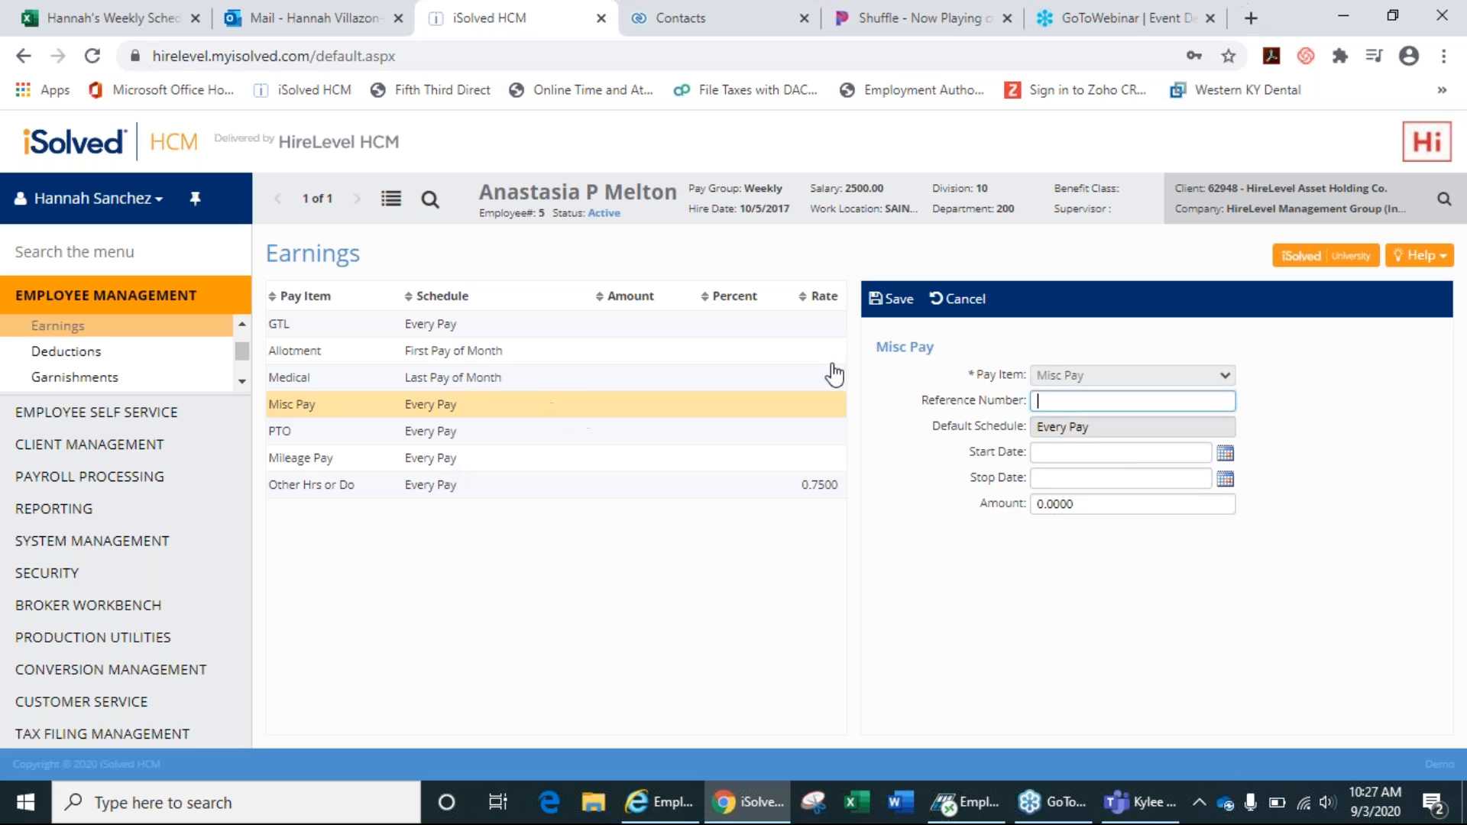
Replace the Misc Pay amount with 100 and save it on the Every Pay schedule.
left_click(1104, 505)
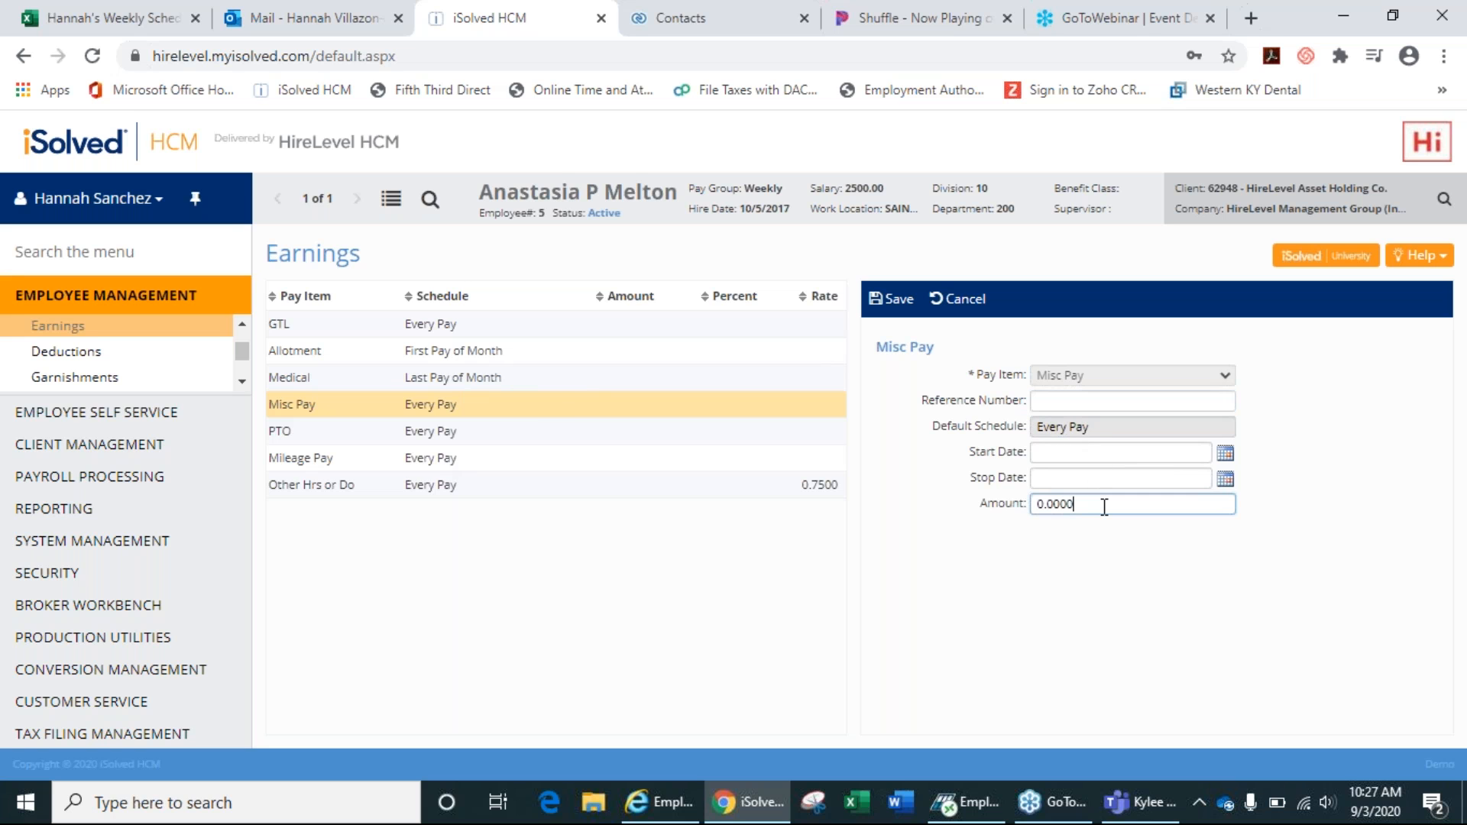
key("BackSpace")
key("BackSpace")
key("BackSpace")
key("BackSpace")
key("BackSpace")
key("BackSpace")
type("100")
left_click(900, 301)
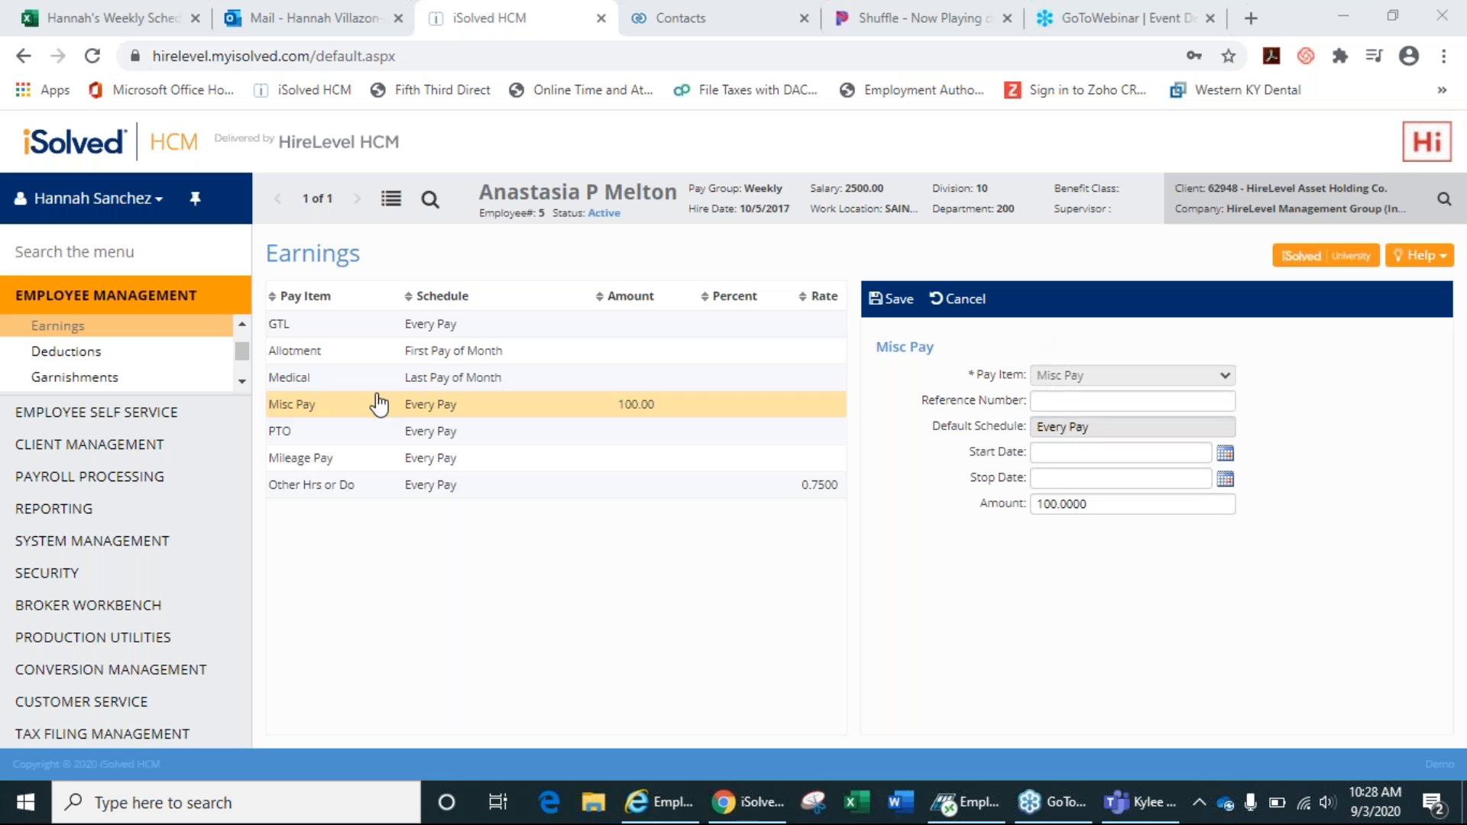
left_click_drag(245, 355, 245, 336)
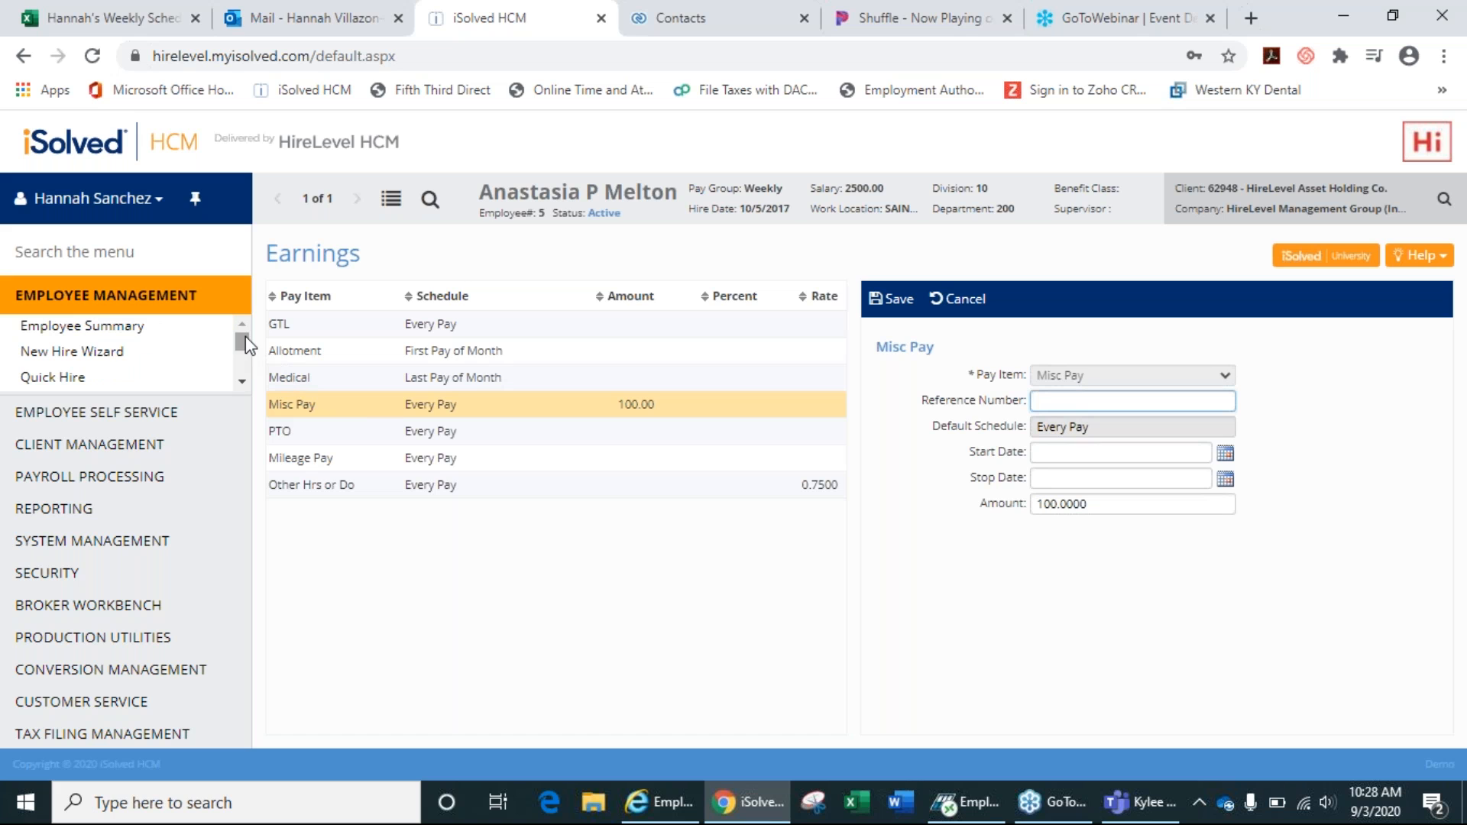
Briefly open the New Hire Wizard, then switch to the Employee Summary page.
left_click(102, 357)
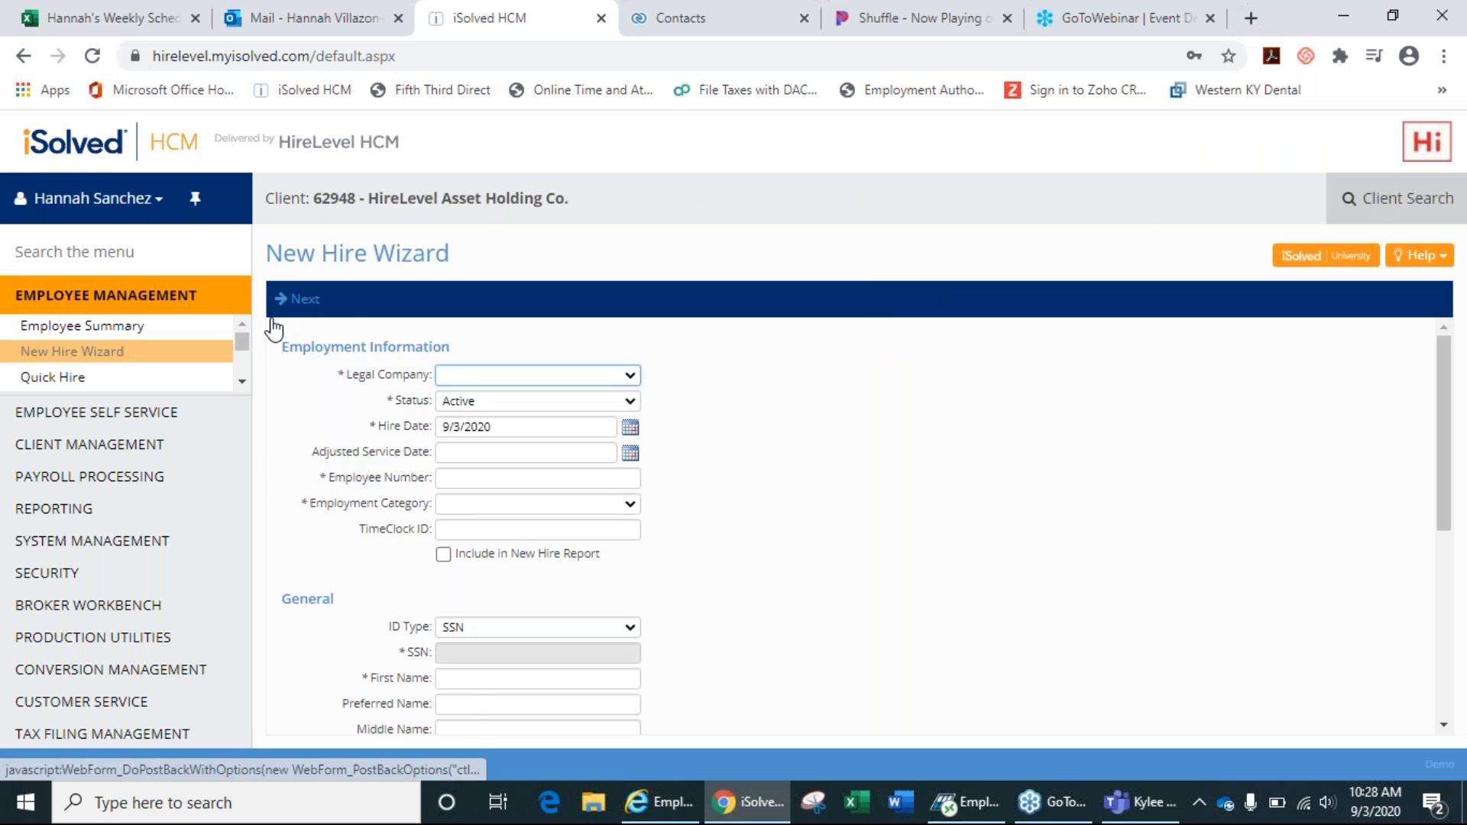
left_click(113, 333)
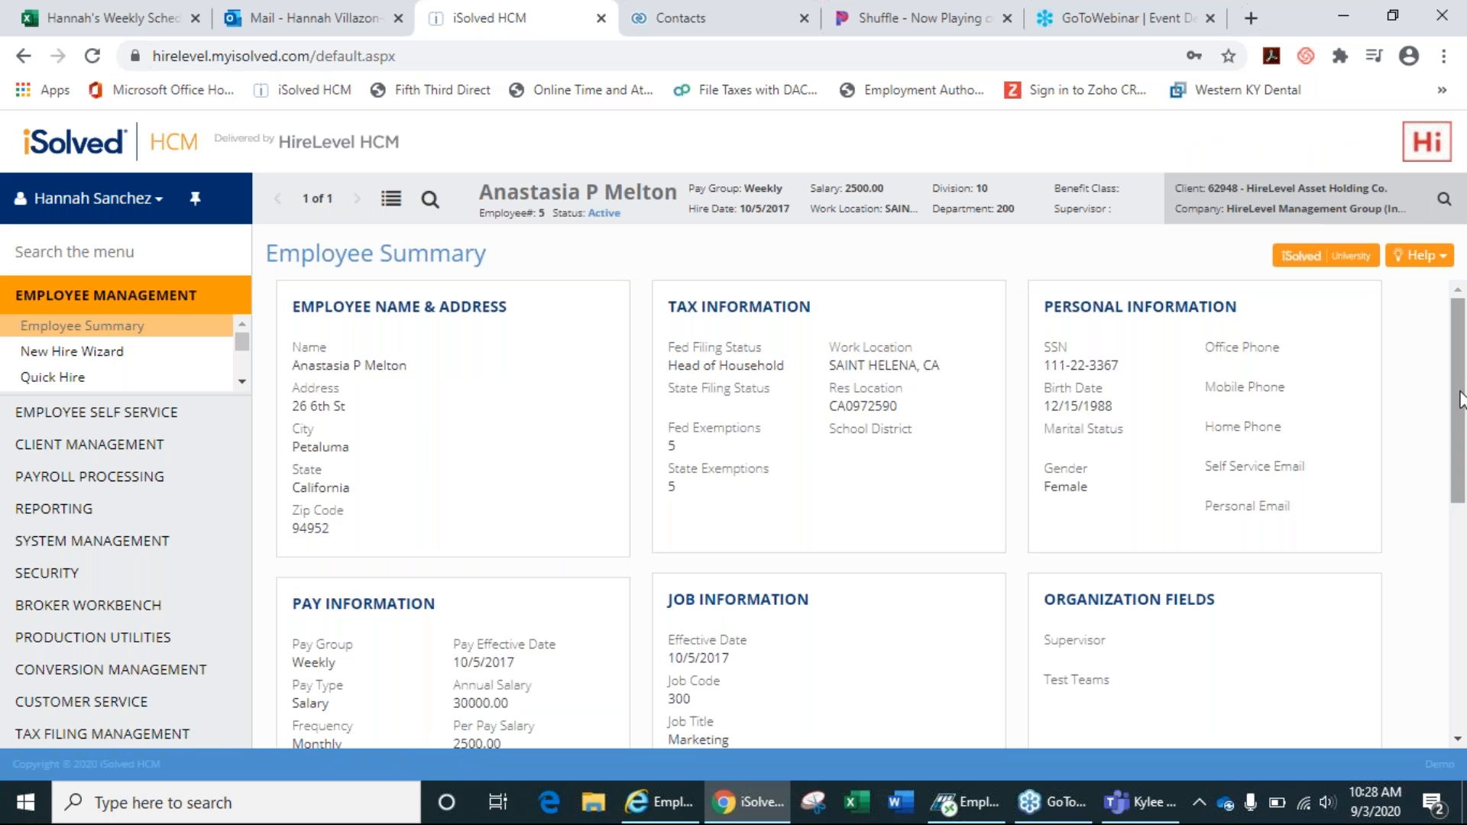
Open the Status link under Employment Information to reach the General record form.
left_click_drag(1459, 397, 1459, 550)
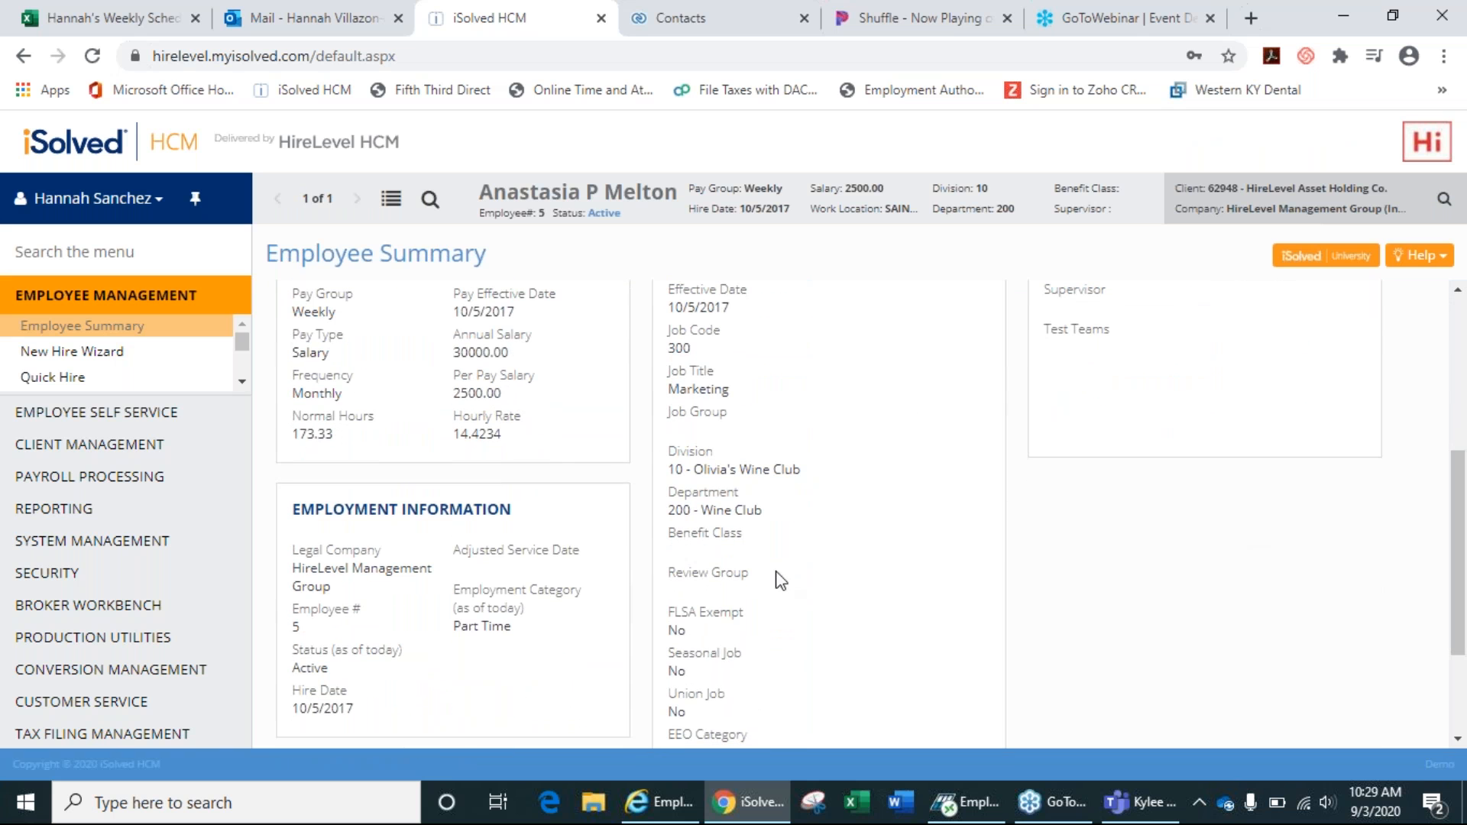
left_click(334, 650)
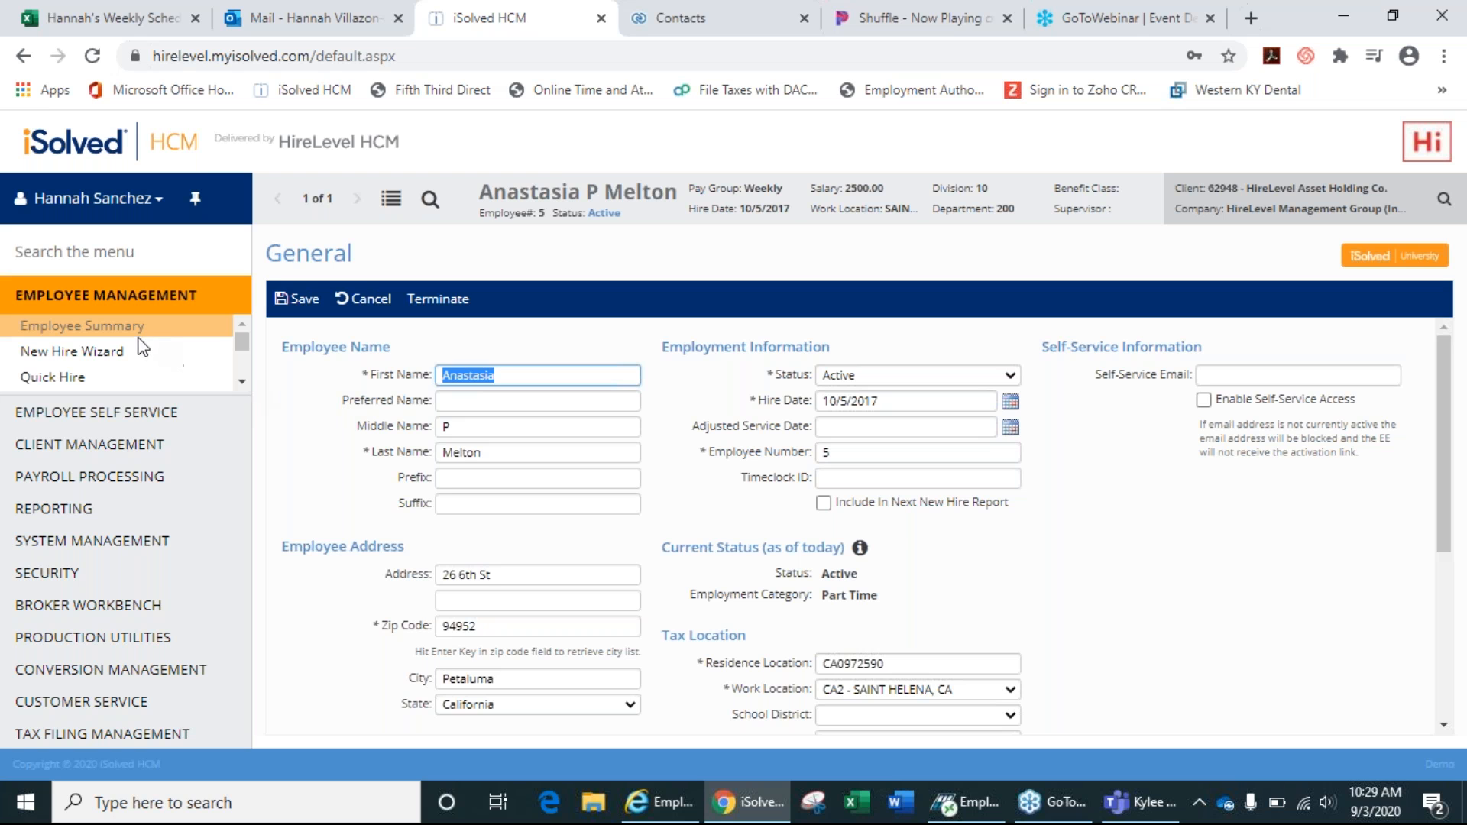
Return to employee #5's Employee Summary from the Employee Management menu.
left_click(113, 333)
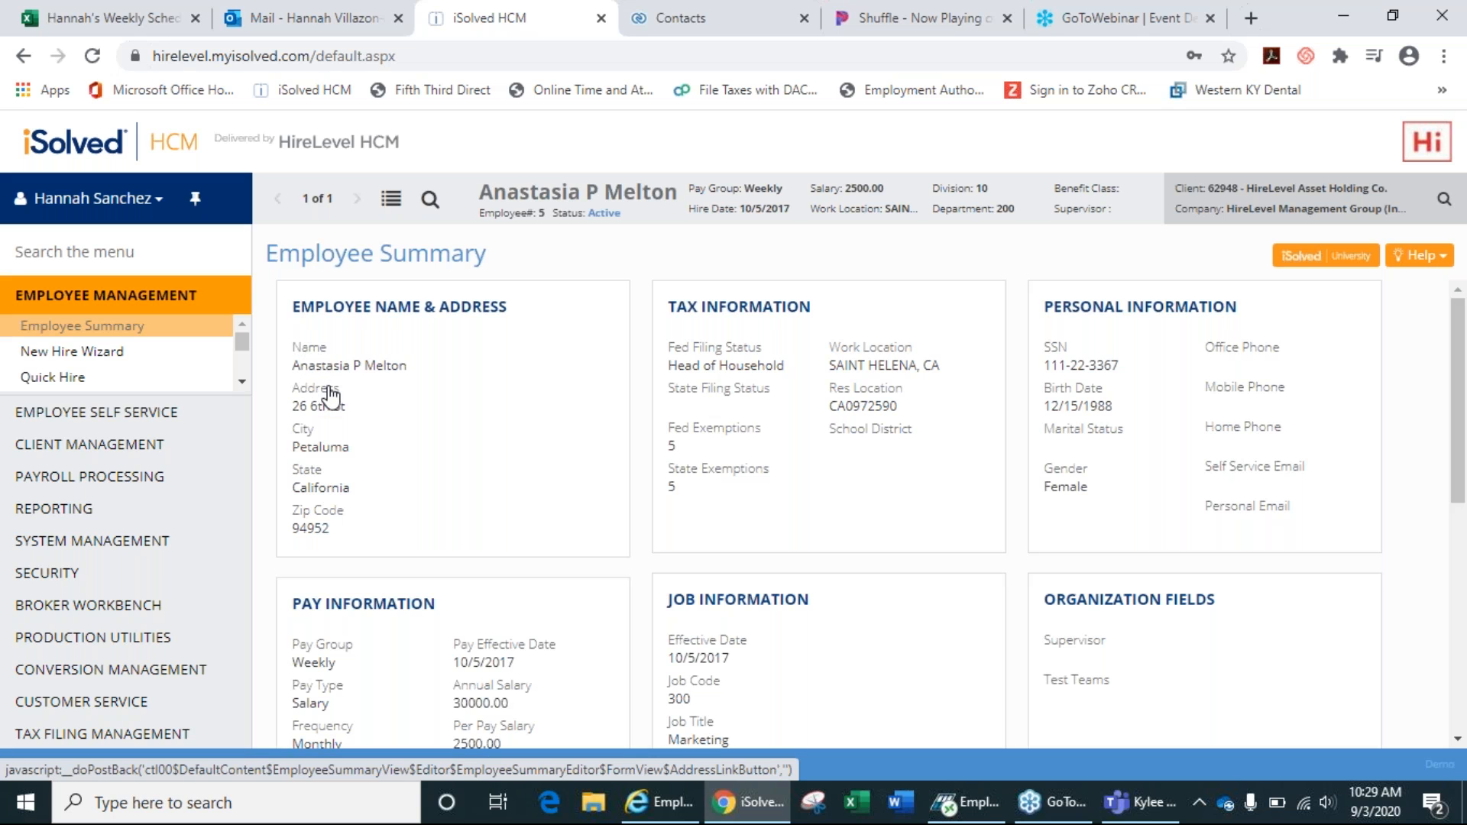
left_click(710, 354)
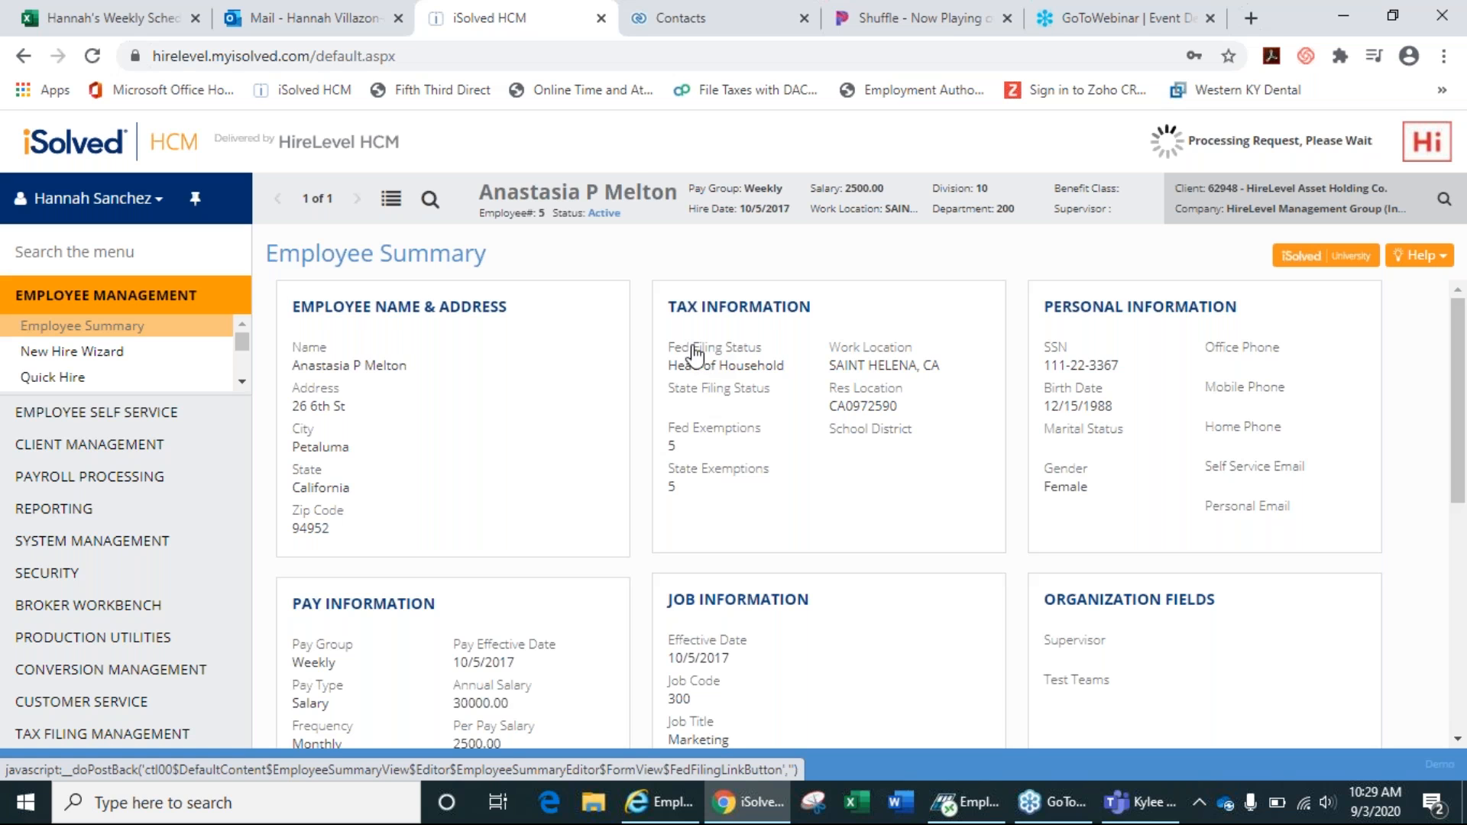
left_click(243, 384)
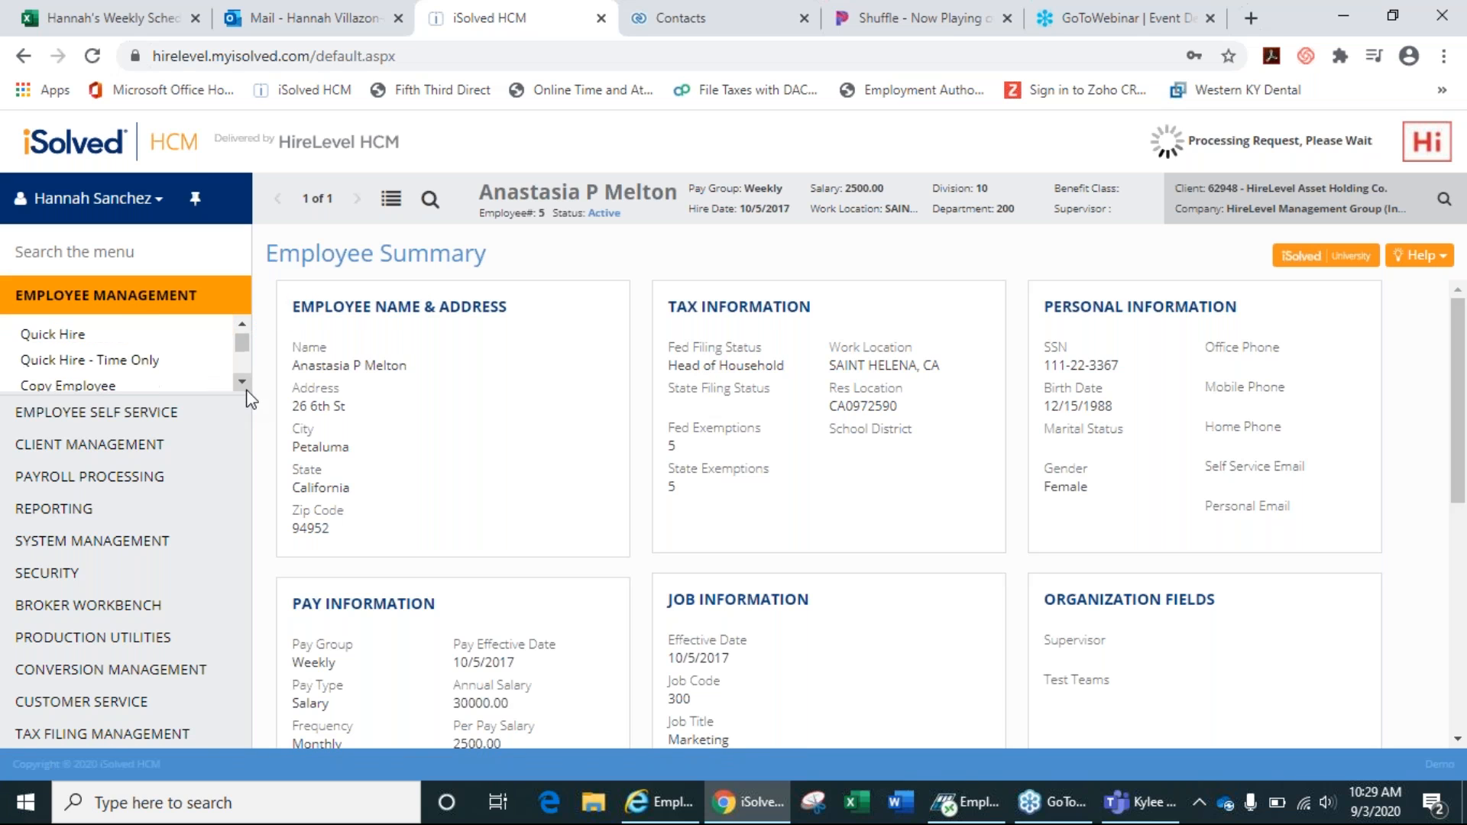
left_click(243, 384)
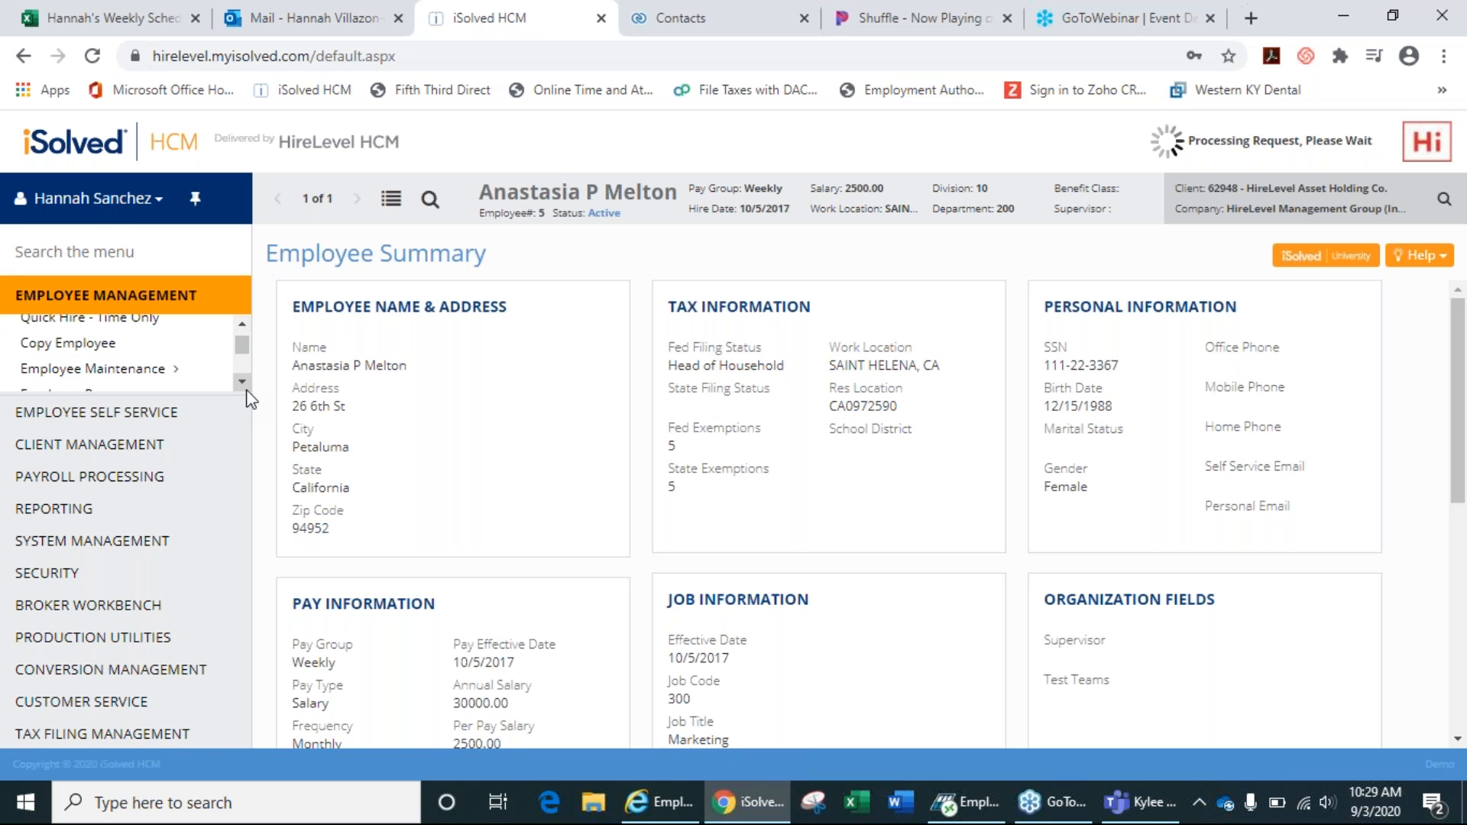
left_click(244, 386)
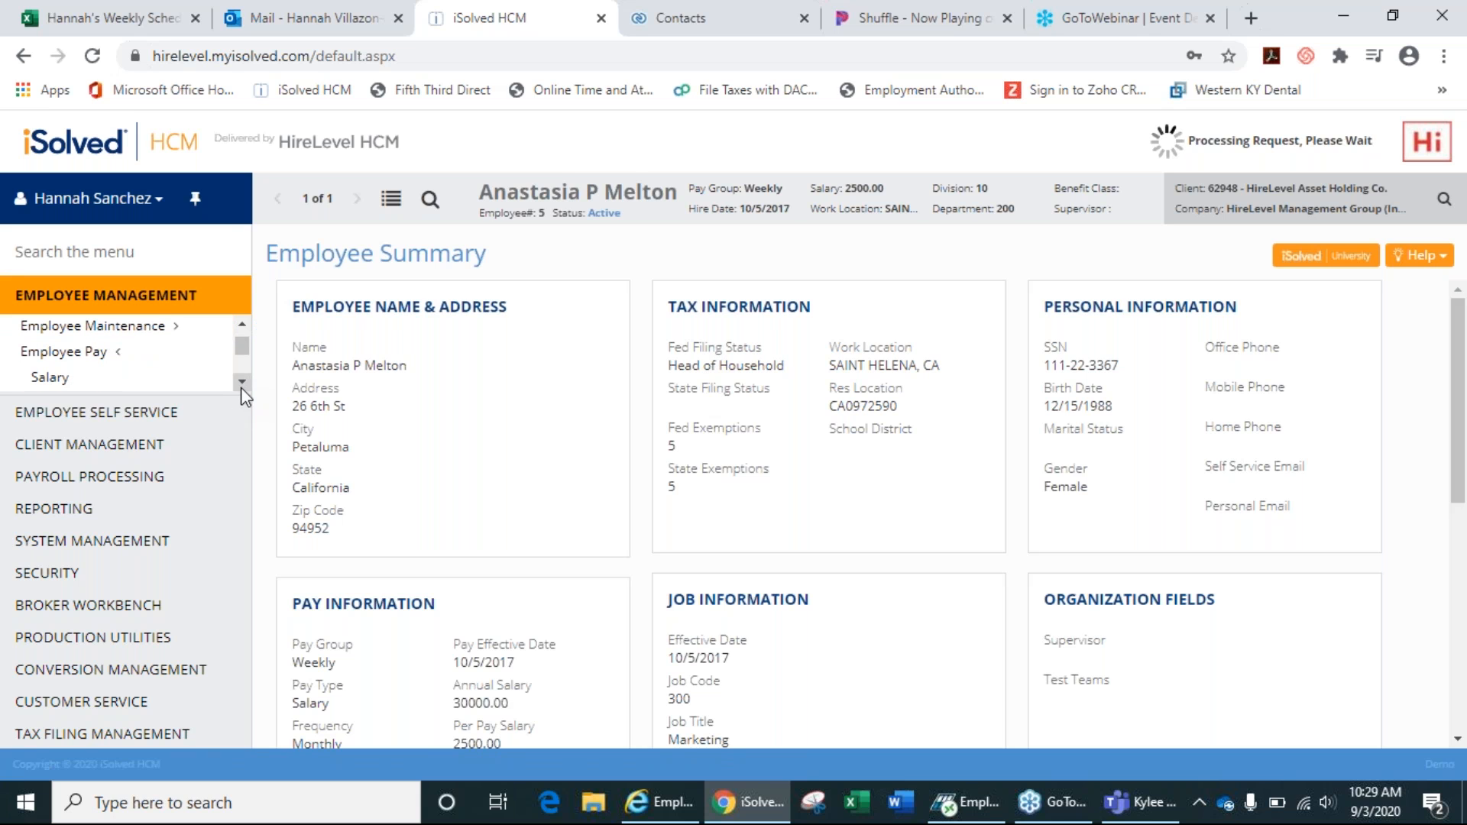
left_click(241, 385)
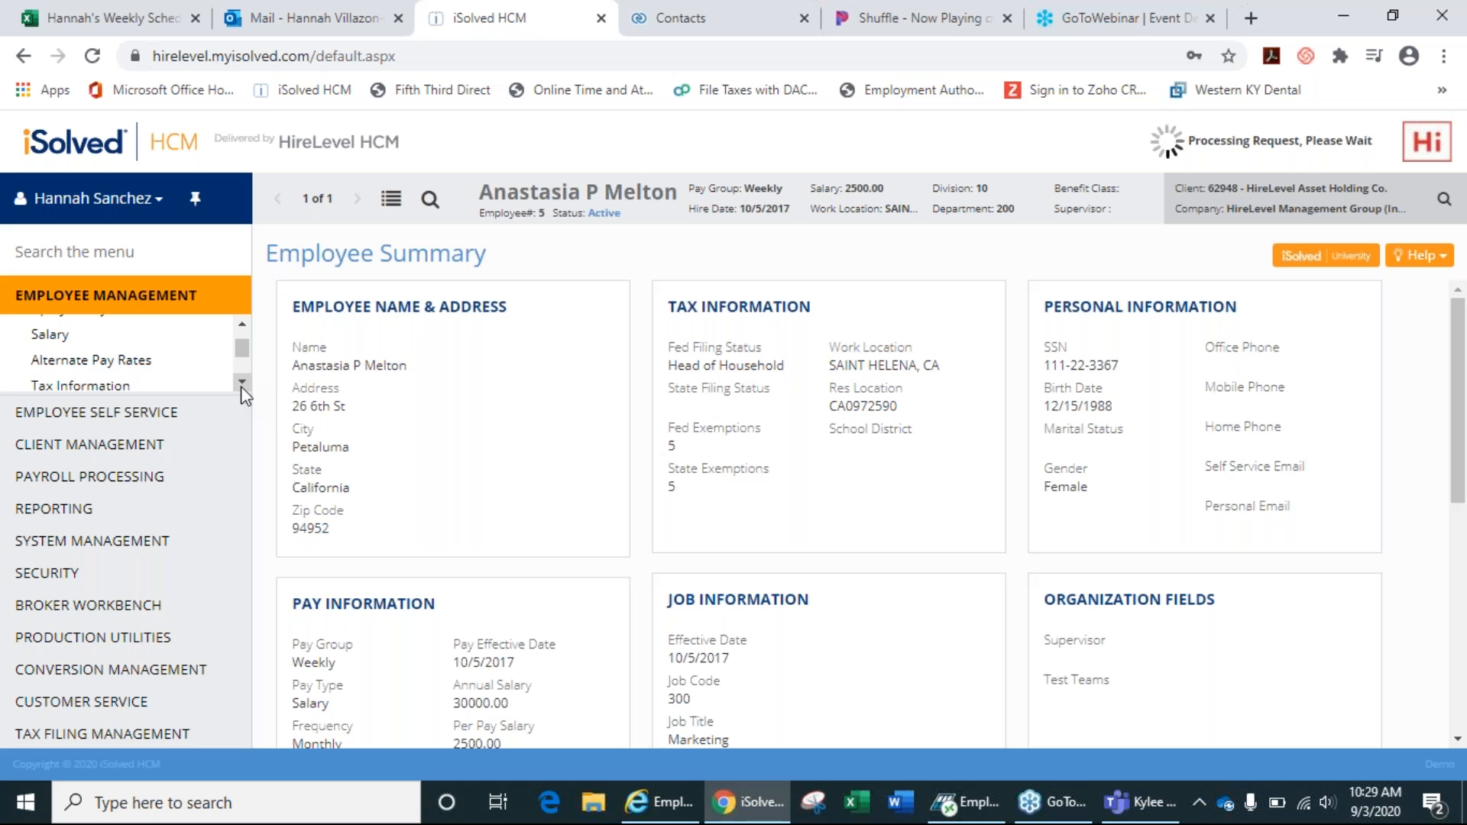
Open employee #5's Tax Information page and then the Salary details.
left_click(106, 389)
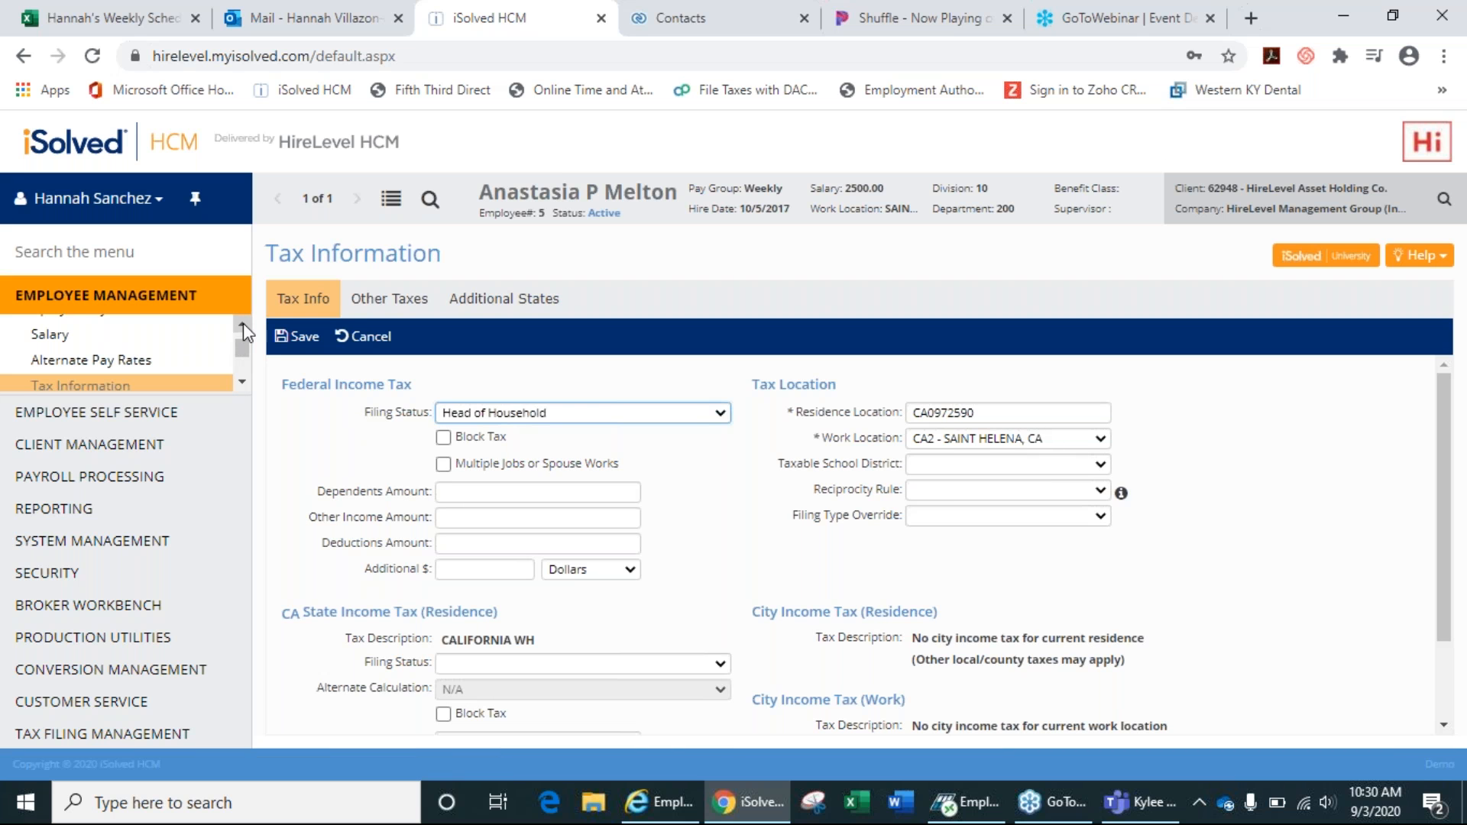
left_click(241, 324)
left_click(51, 377)
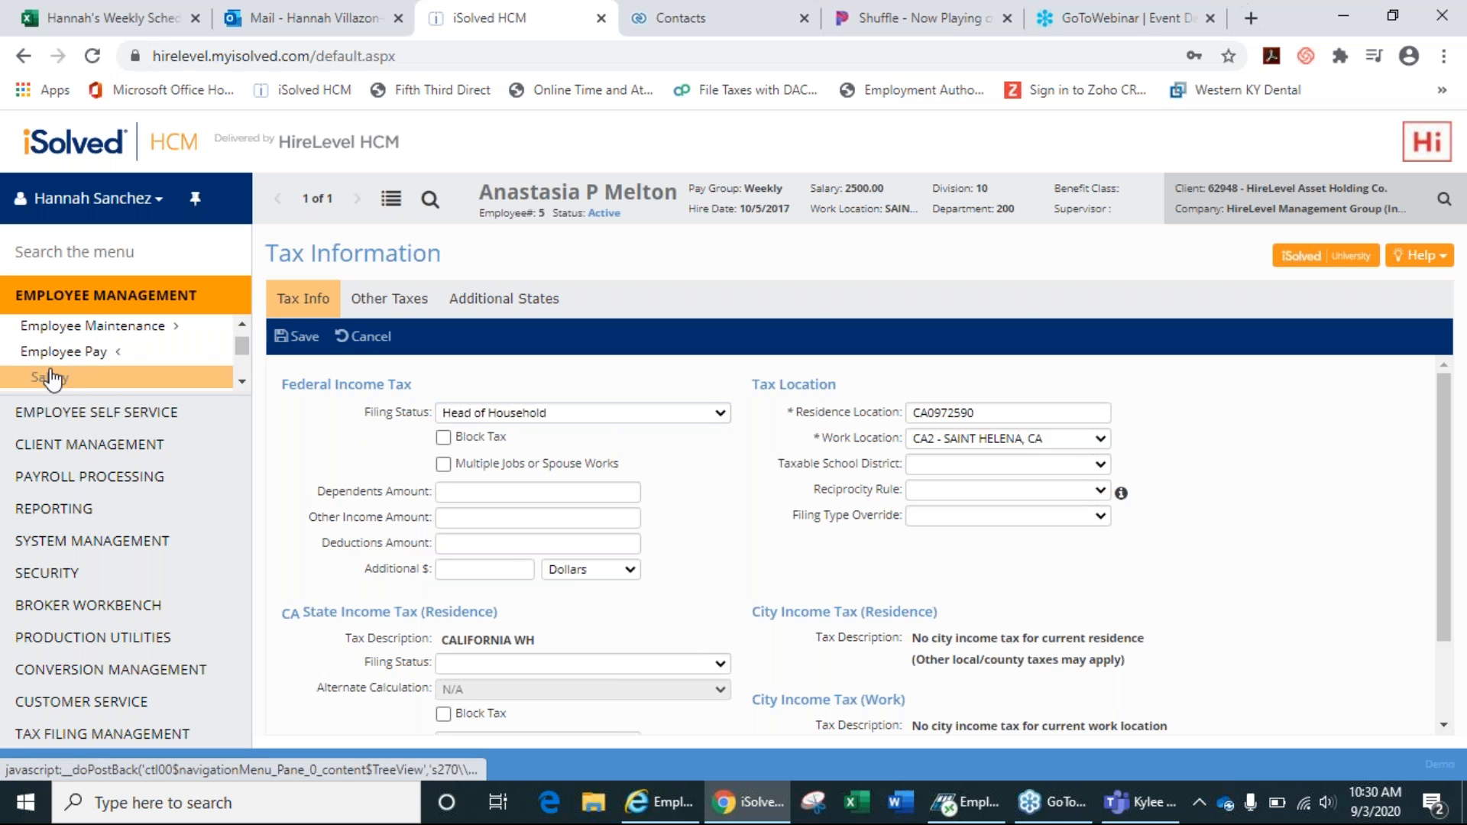
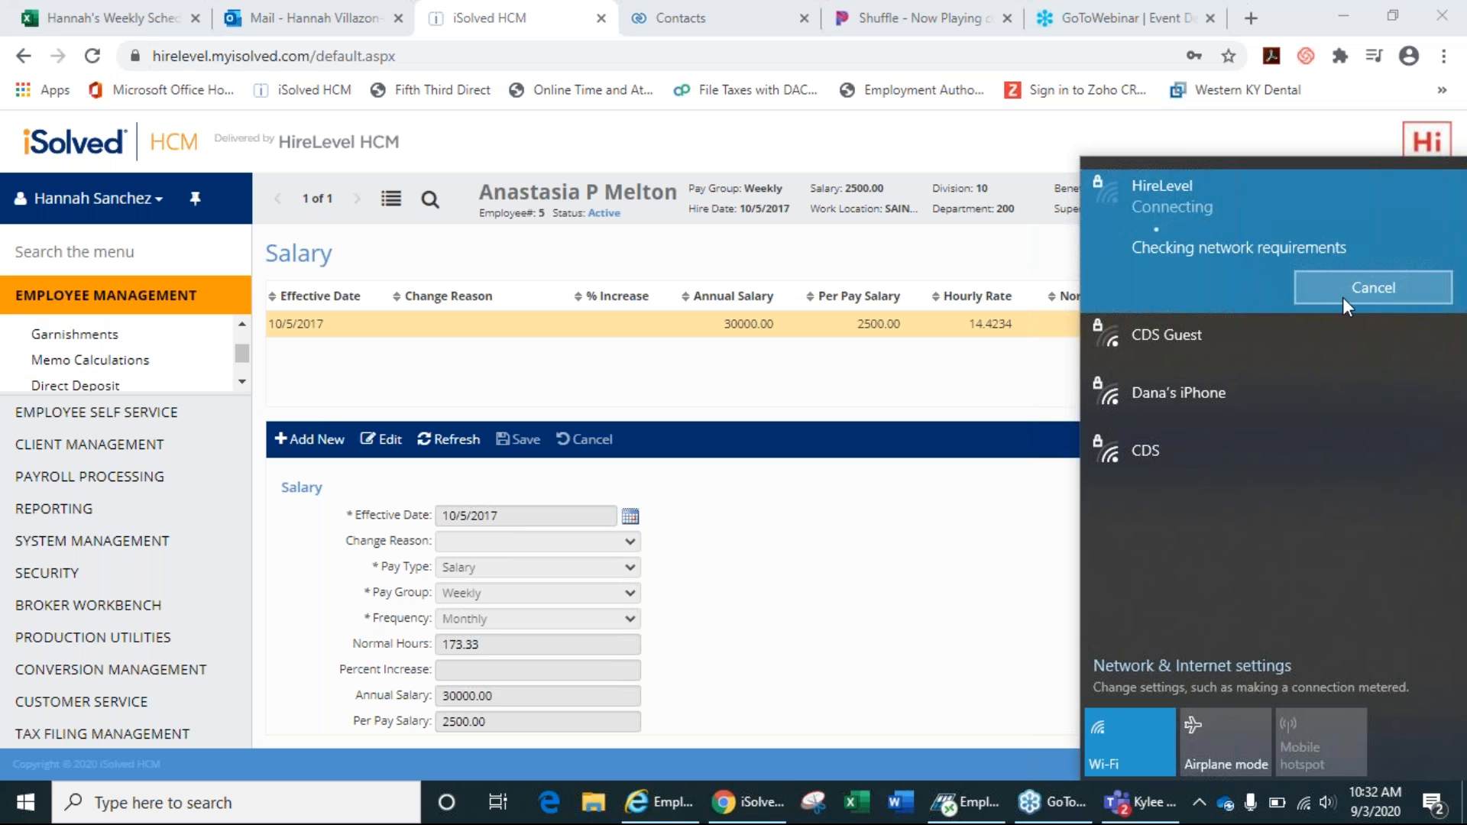
Dismiss the Wi-Fi panel to reveal the 10/5/2017 salary record: 30000.00 annual, Weekly pay group.
left_click(952, 530)
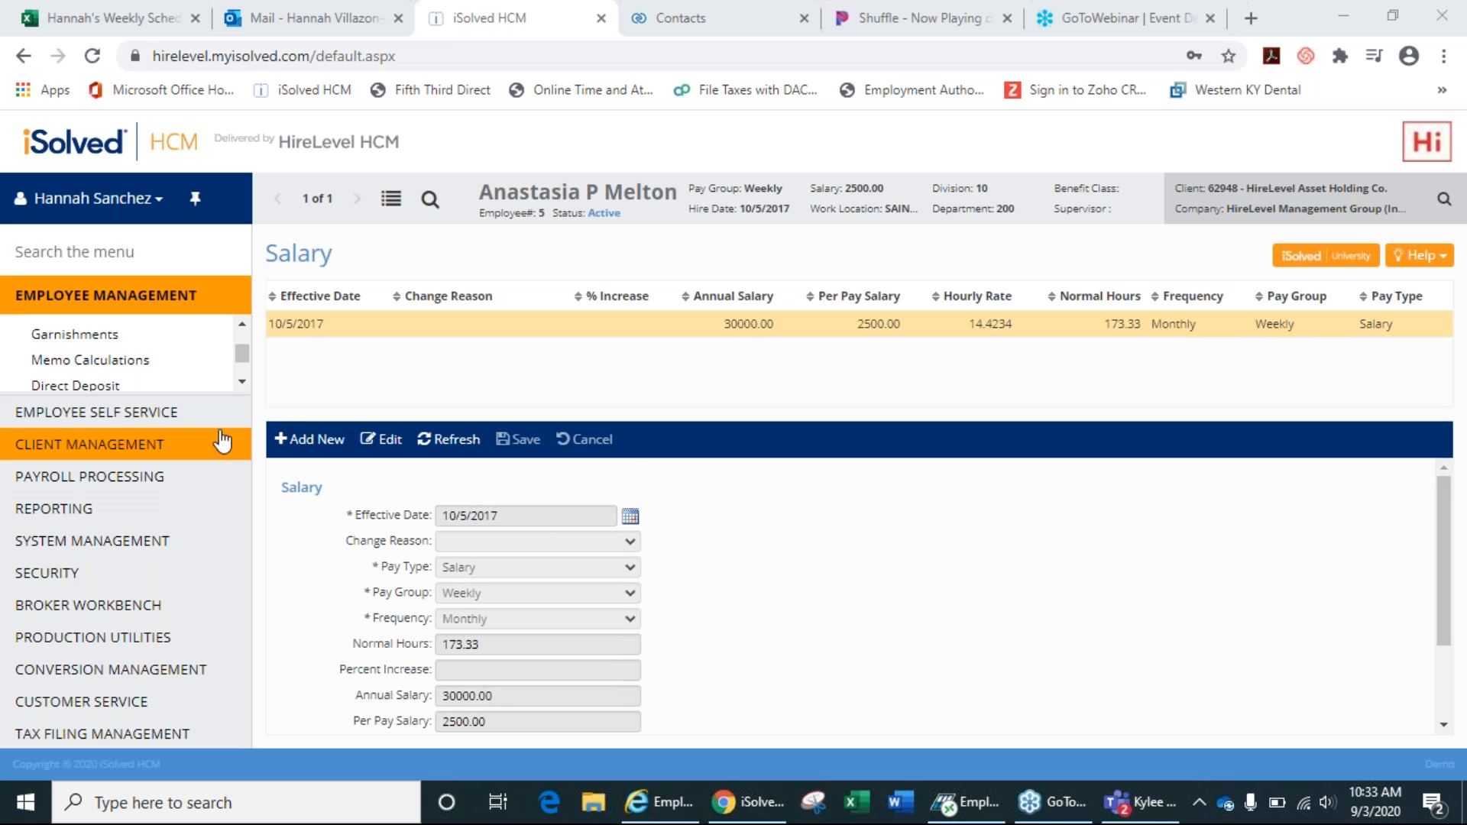
Open Direct Deposit from Employee Management, showing one inactive Checking account paid every pay.
left_click(242, 382)
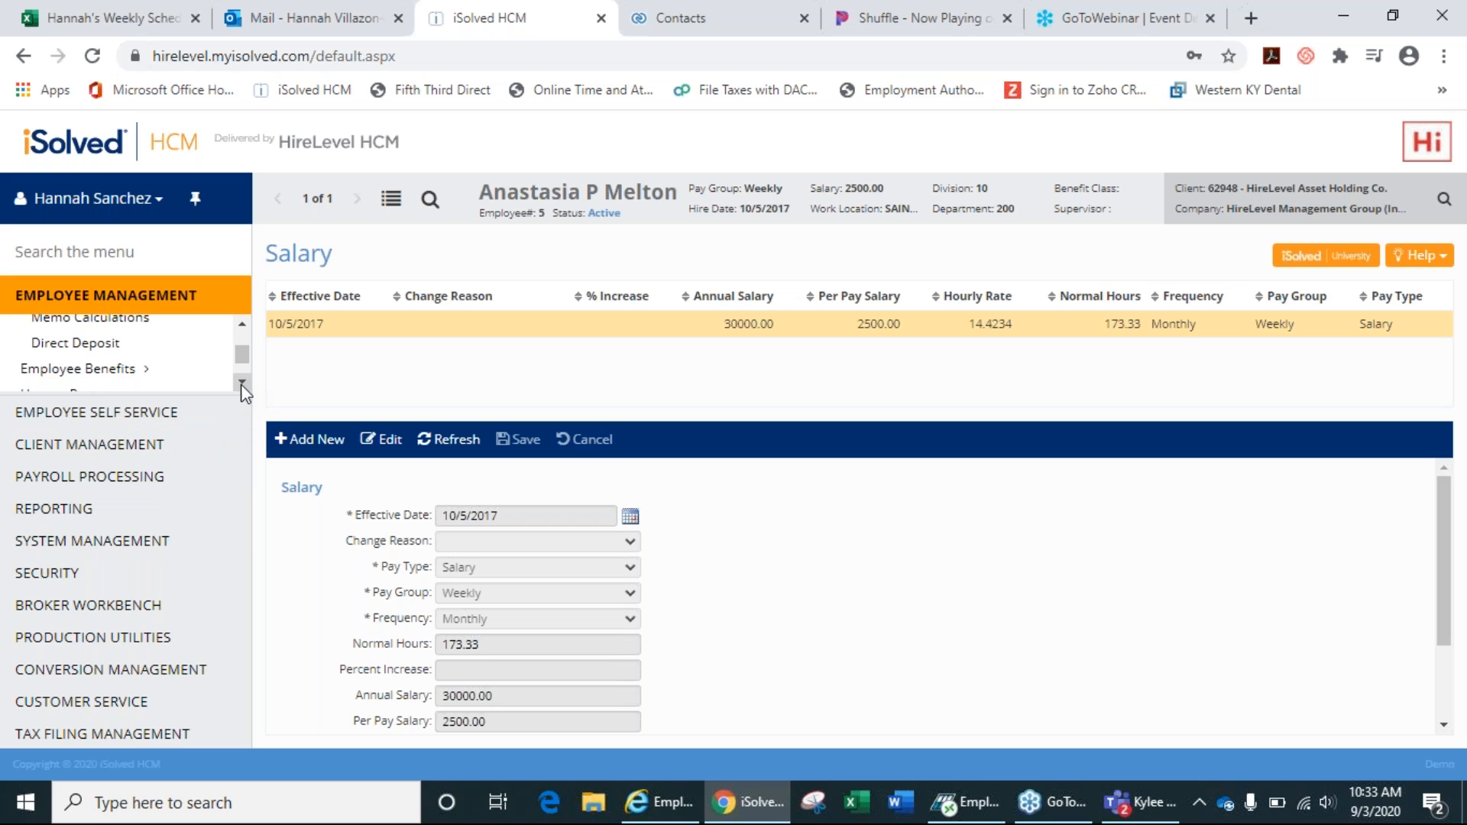
left_click(97, 348)
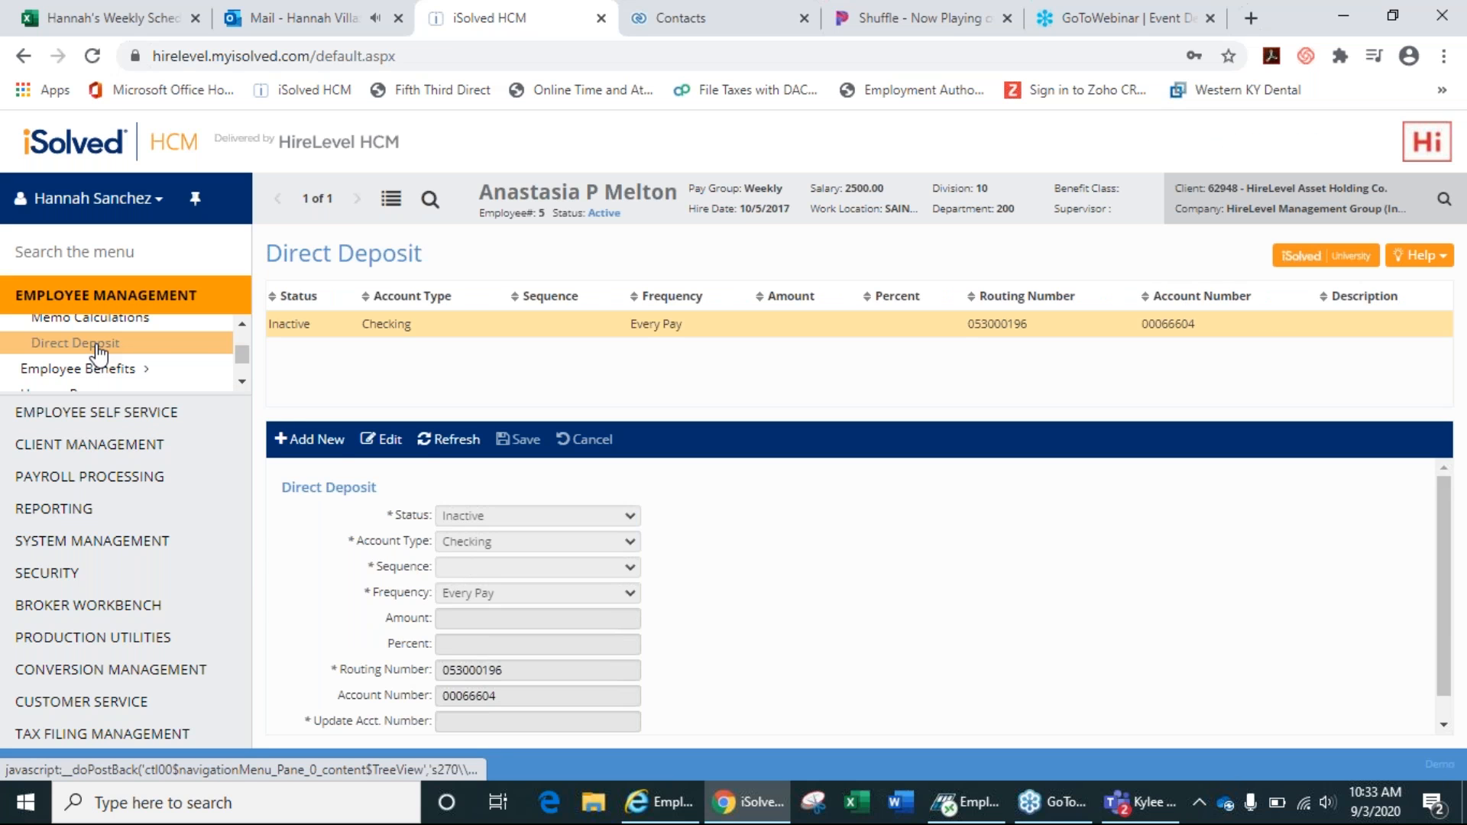
left_click(242, 324)
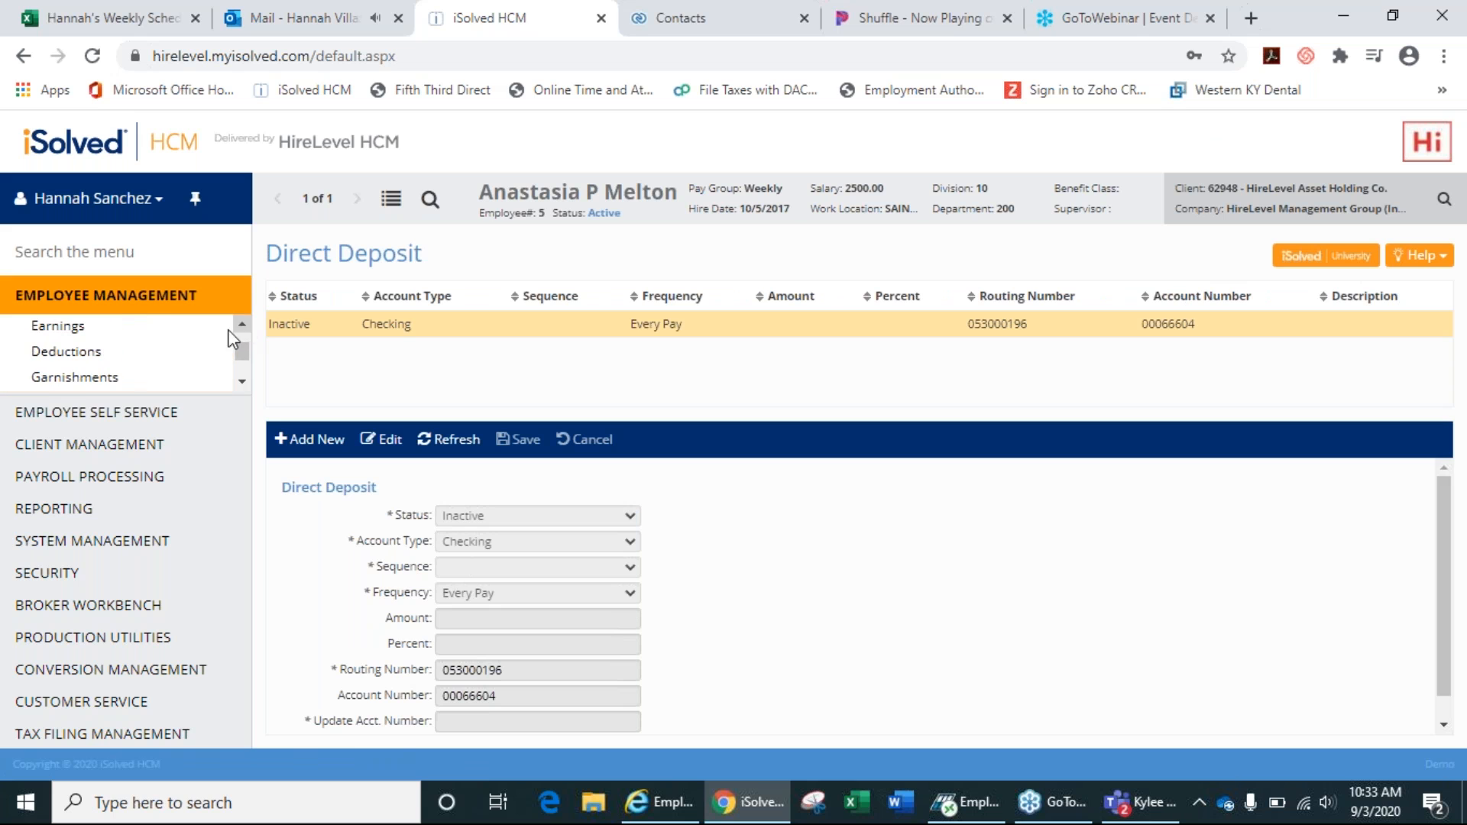